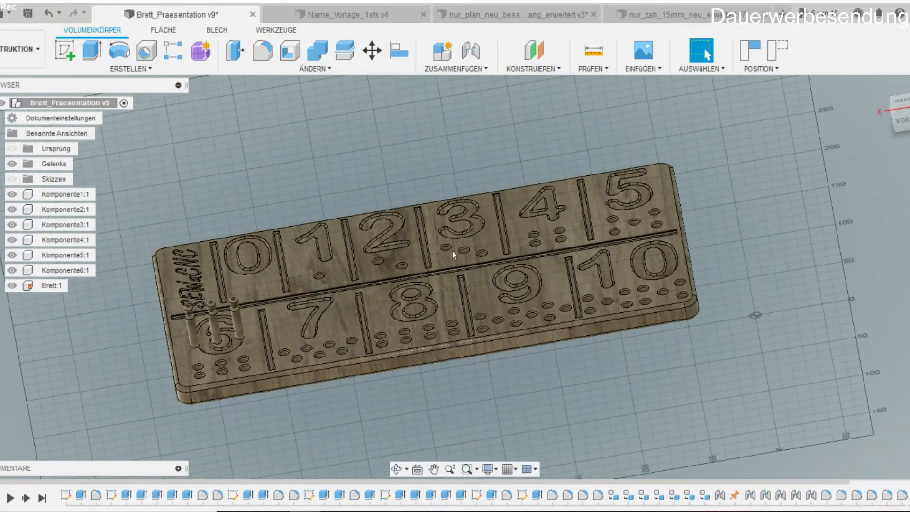
# Look through the name template, planing and number board documents, ending on the Brett_Praesentation design.
pyautogui.click(342, 18)
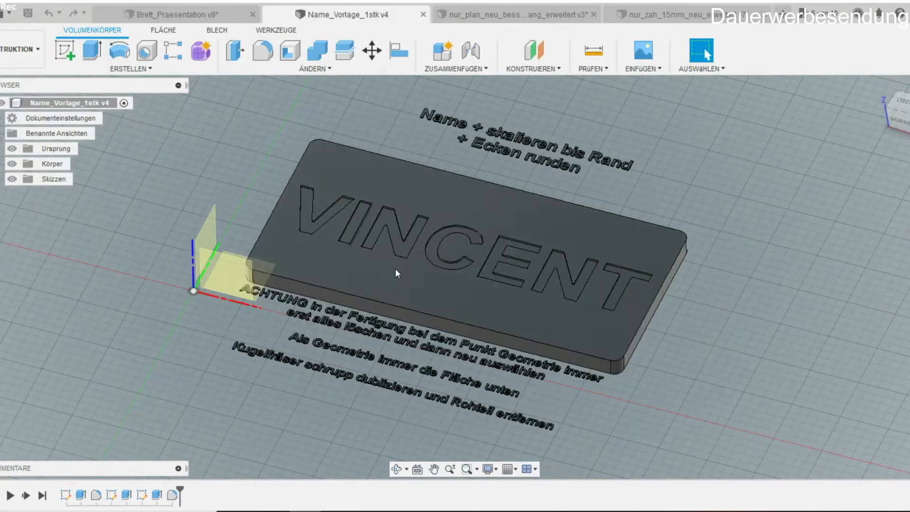
pyautogui.click(494, 20)
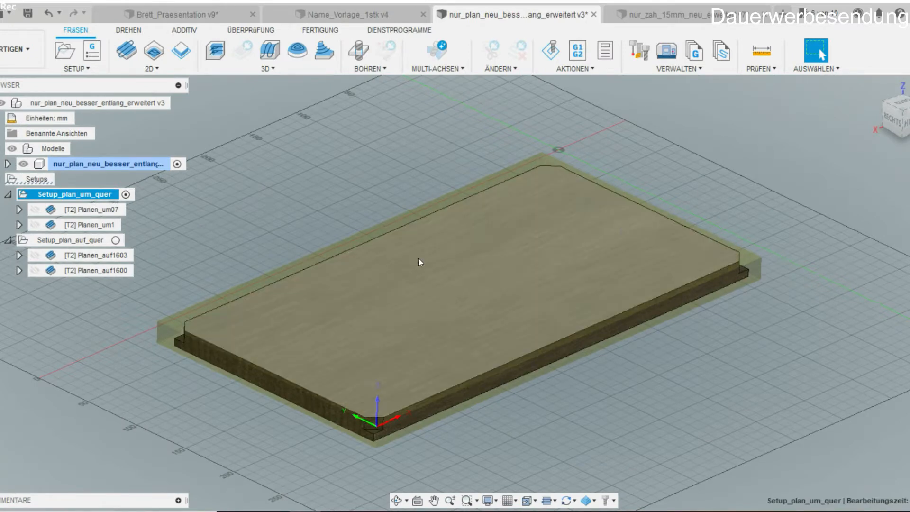
pyautogui.click(675, 18)
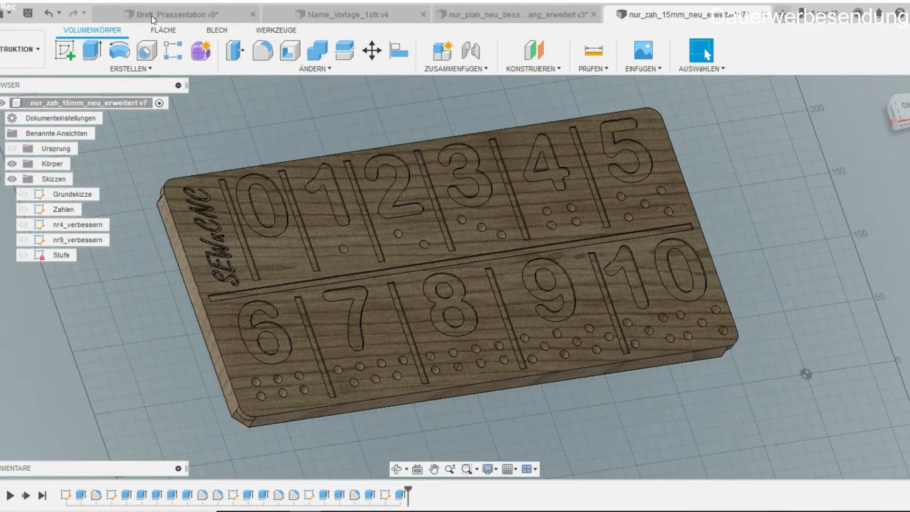
pyautogui.click(153, 19)
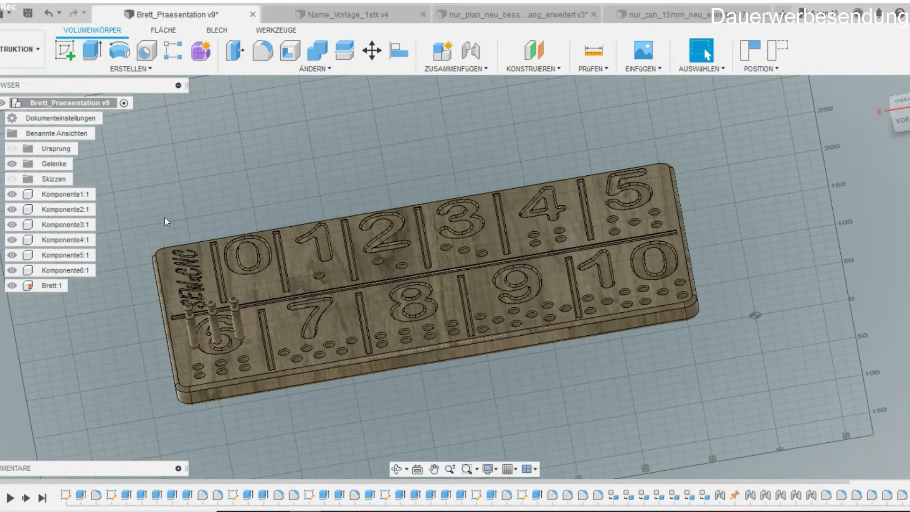
# Examine the six peg holes near the board's corner, their countersunk rims and the rounded outer edges up close.
pyautogui.moveTo(181, 375); pyautogui.dragTo(297, 322, button='middle')
pyautogui.scroll(7, 297, 322)
pyautogui.moveTo(235, 314); pyautogui.dragTo(228, 349, button='middle')
pyautogui.moveTo(195, 398); pyautogui.dragTo(312, 369, button='middle')
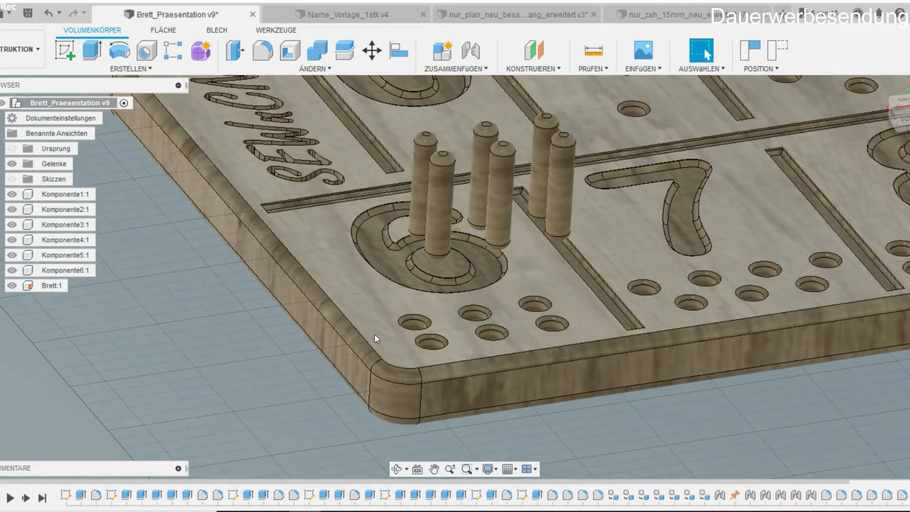
pyautogui.scroll(4, 406, 335)
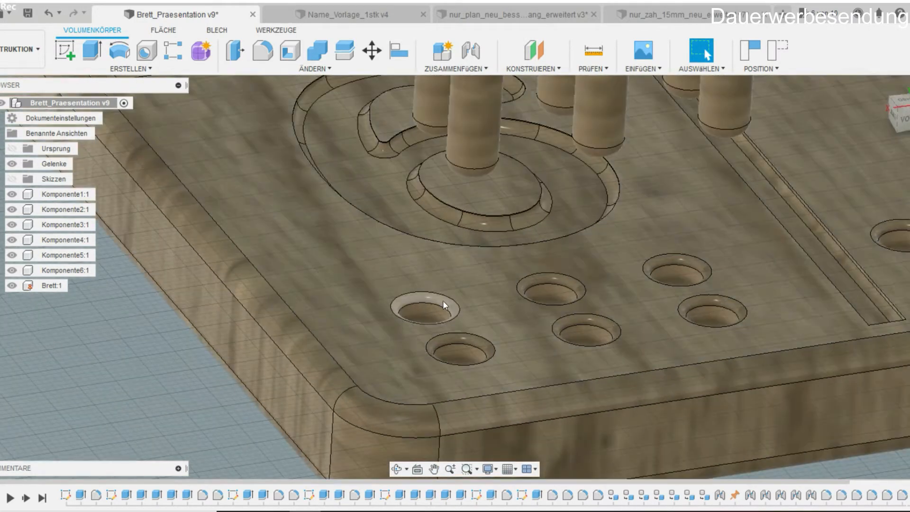
pyautogui.click(441, 301)
pyautogui.scroll(-2, 440, 300)
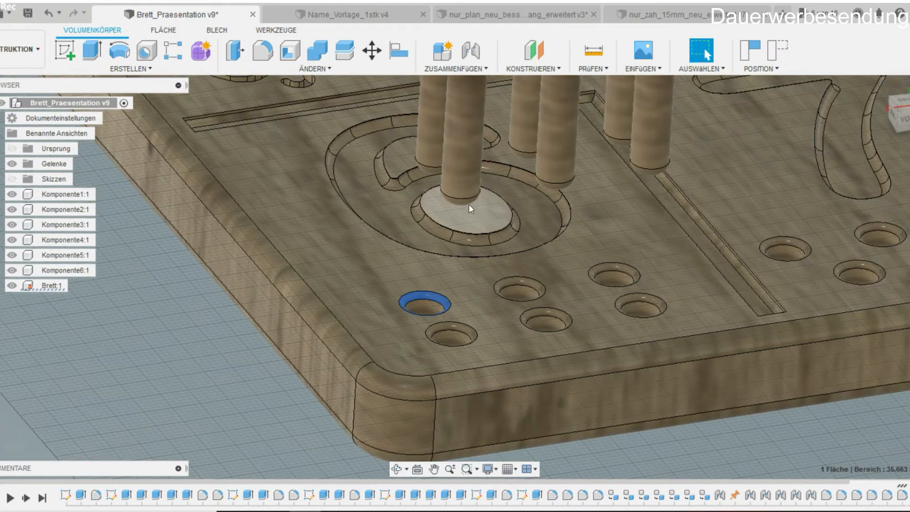
pyautogui.click(315, 306)
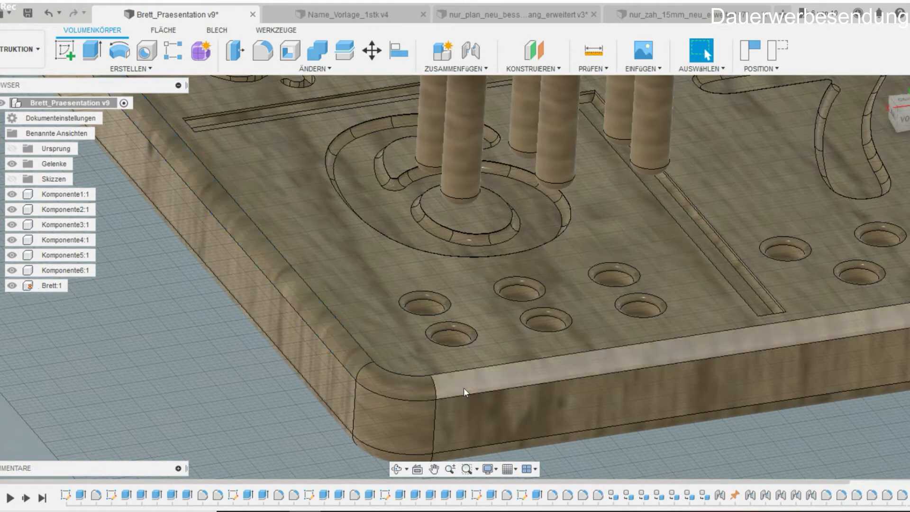
pyautogui.click(464, 388)
pyautogui.scroll(-5, 427, 366)
# Inspect the wooden pegs standing above the number 6 and view the whole number board from several angles.
pyautogui.click(366, 271)
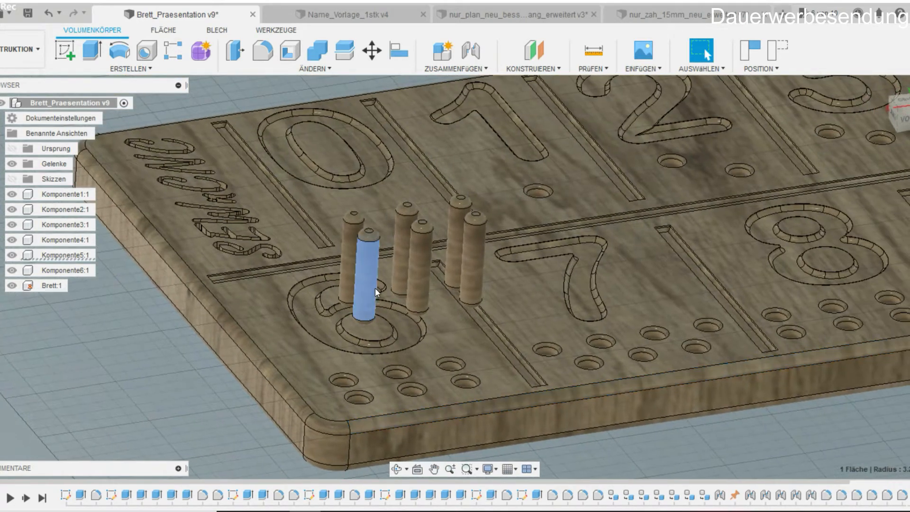
pyautogui.moveTo(372, 261); pyautogui.dragTo(391, 170)
pyautogui.scroll(-4, 483, 356)
pyautogui.moveTo(485, 351); pyautogui.dragTo(240, 268, button='middle')
pyautogui.scroll(-2, 417, 322)
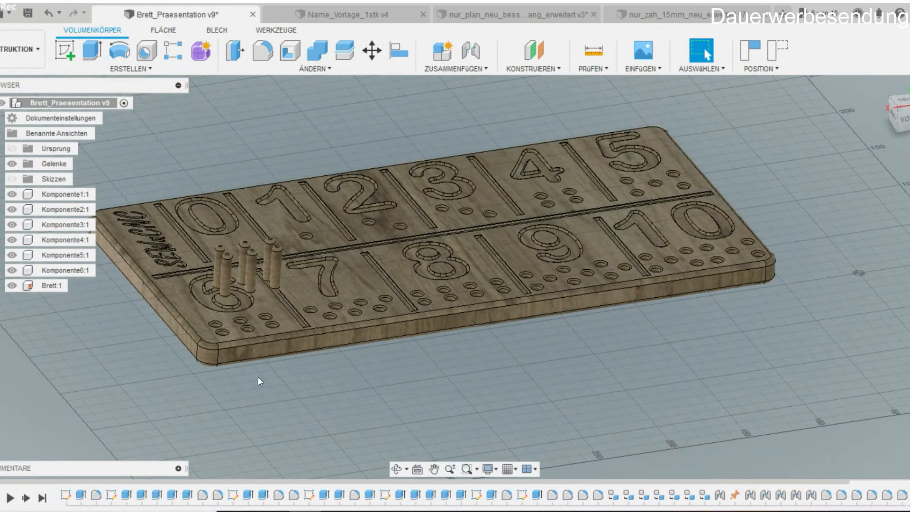
pyautogui.keyDown('shift'); pyautogui.moveTo(268, 391); pyautogui.dragTo(220, 367, button='middle'); pyautogui.keyUp('shift')
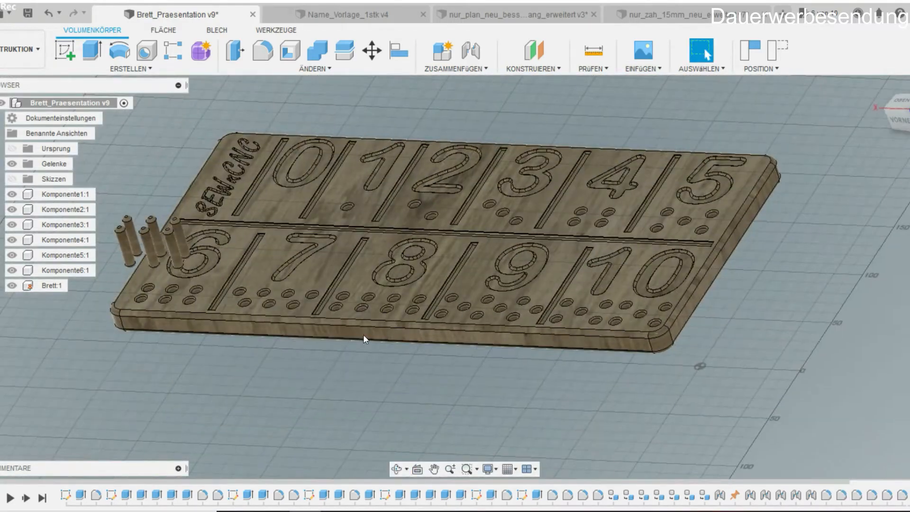
pyautogui.moveTo(366, 339)
pyautogui.mouseDown(button='middle')
pyautogui.moveTo(343, 408)
pyautogui.moveTo(359, 350)
pyautogui.mouseUp(button='middle')
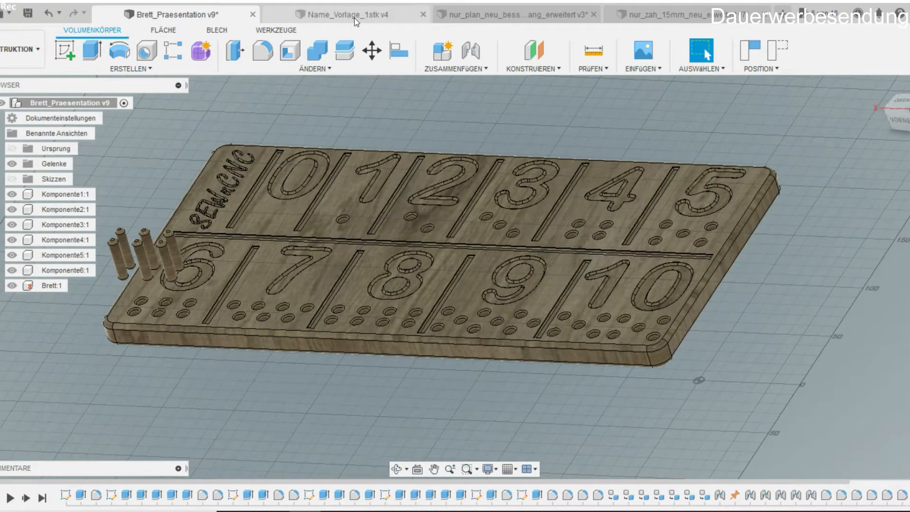
# Open the simulation of Setup_plan_auf_quer in the nur_plan document and show its tool position and operation information beside the stock.
pyautogui.click(503, 16)
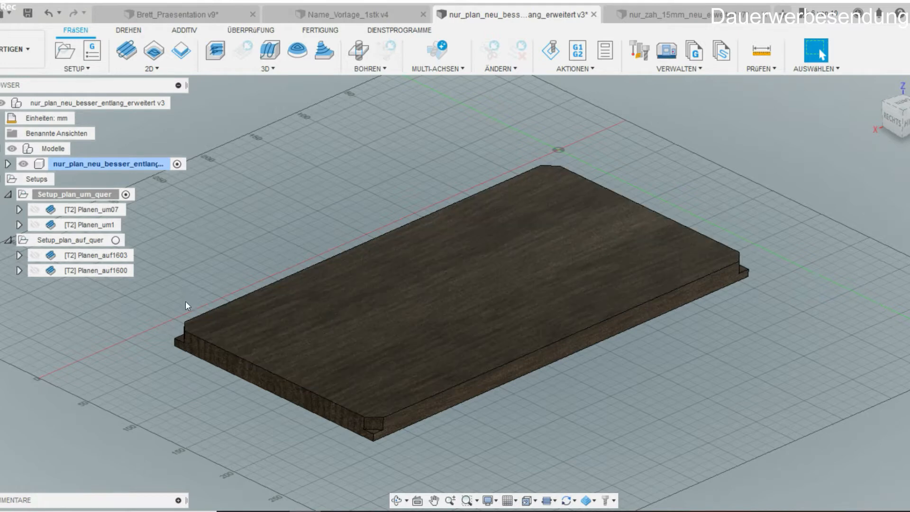
pyautogui.moveTo(186, 300); pyautogui.dragTo(198, 292, button='middle')
pyautogui.click(68, 241)
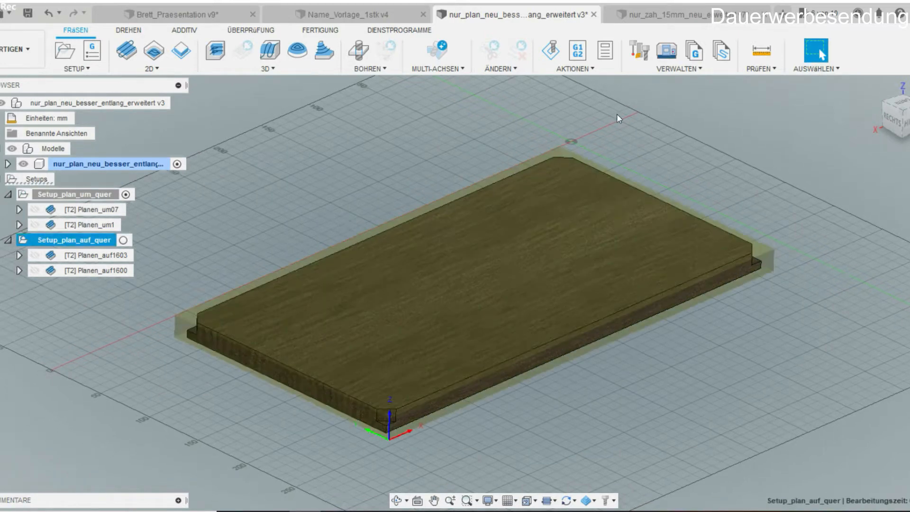
pyautogui.click(551, 50)
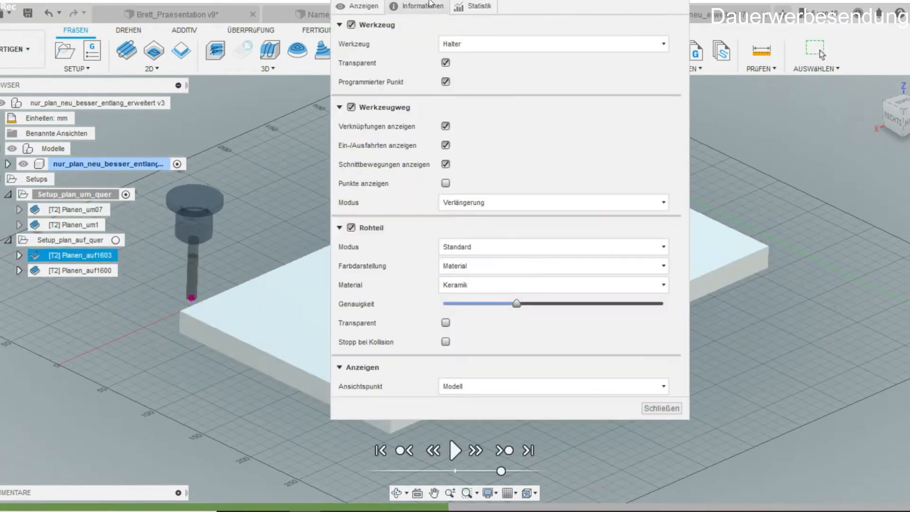
pyautogui.click(431, 4)
pyautogui.moveTo(511, 2); pyautogui.dragTo(758, 32)
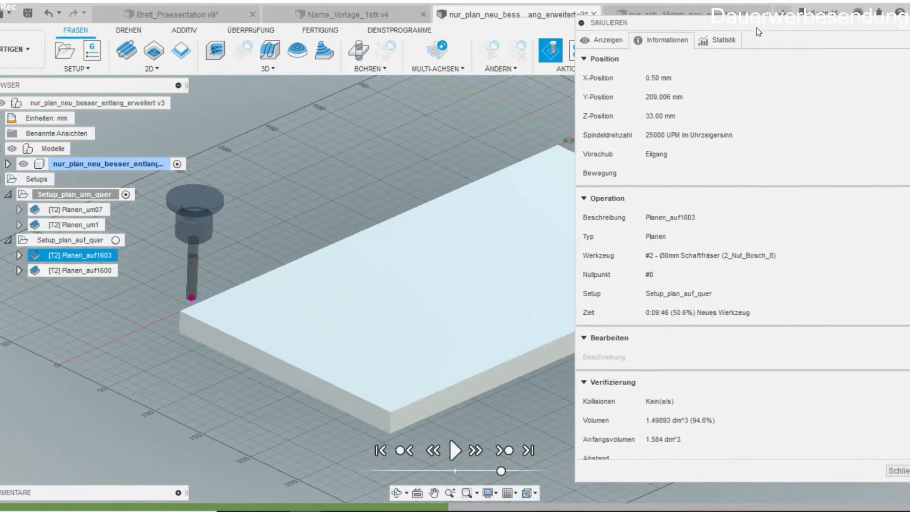
# Play the Planen_auf1603 toolpath at reduced speed, pause it at the stock's far corner to examine the cutter's turn, and close the simulation.
pyautogui.scroll(5, 164, 301)
pyautogui.moveTo(227, 382); pyautogui.dragTo(248, 312, button='middle')
pyautogui.moveTo(248, 313)
pyautogui.keyDown('shift'); pyautogui.mouseDown(button='middle')
pyautogui.moveTo(250, 326)
pyautogui.moveTo(234, 311)
pyautogui.mouseUp(button='middle'); pyautogui.keyUp('shift')
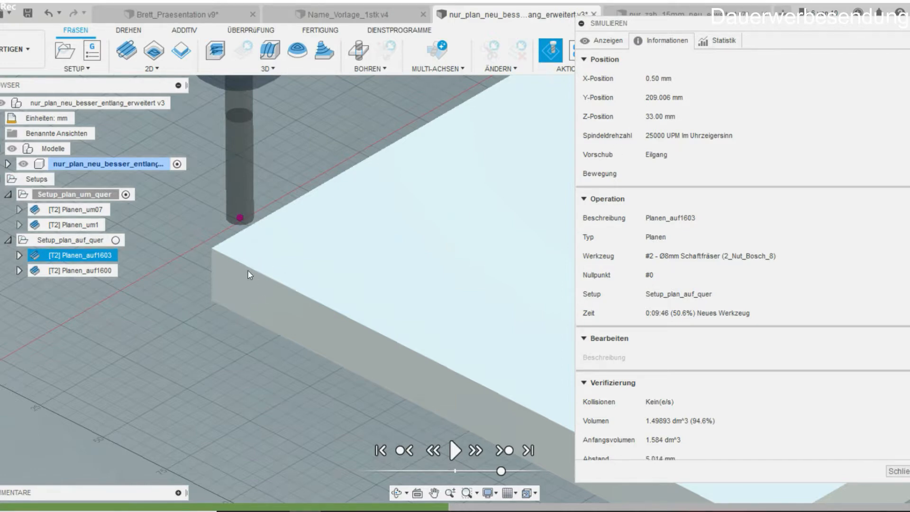
pyautogui.click(454, 449)
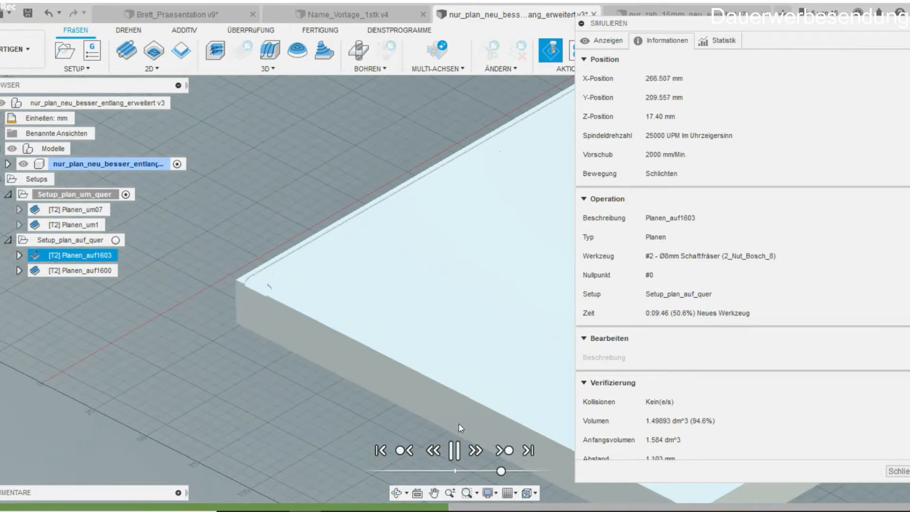
pyautogui.click(469, 471)
pyautogui.moveTo(474, 242); pyautogui.dragTo(193, 435, button='middle')
pyautogui.moveTo(555, 209); pyautogui.dragTo(356, 292, button='middle')
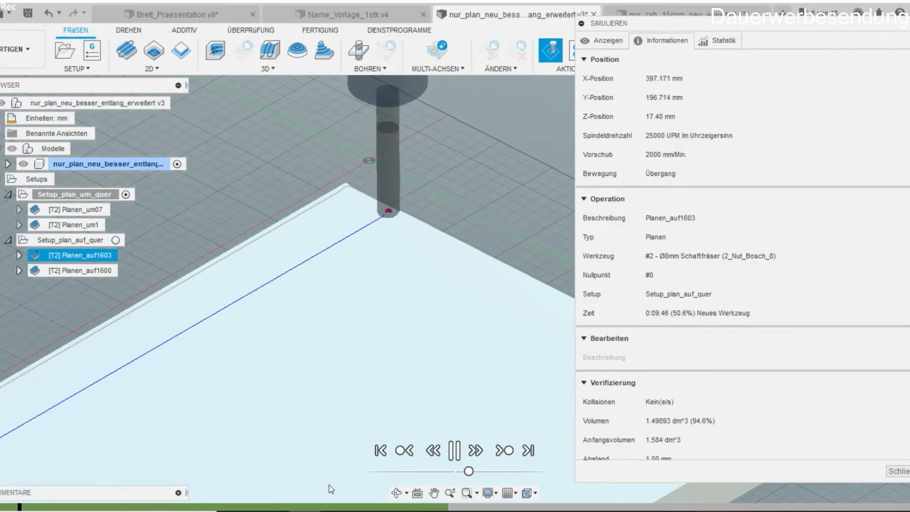
pyautogui.click(454, 450)
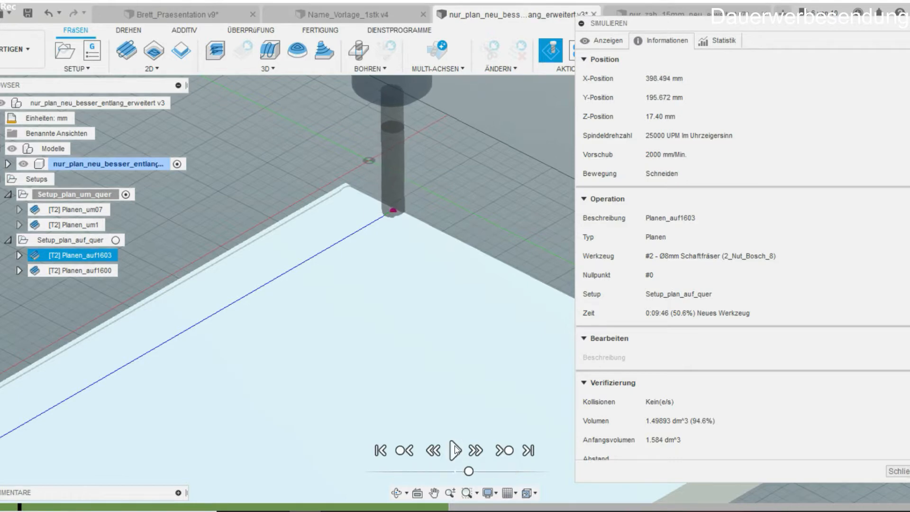
pyautogui.scroll(5, 391, 184)
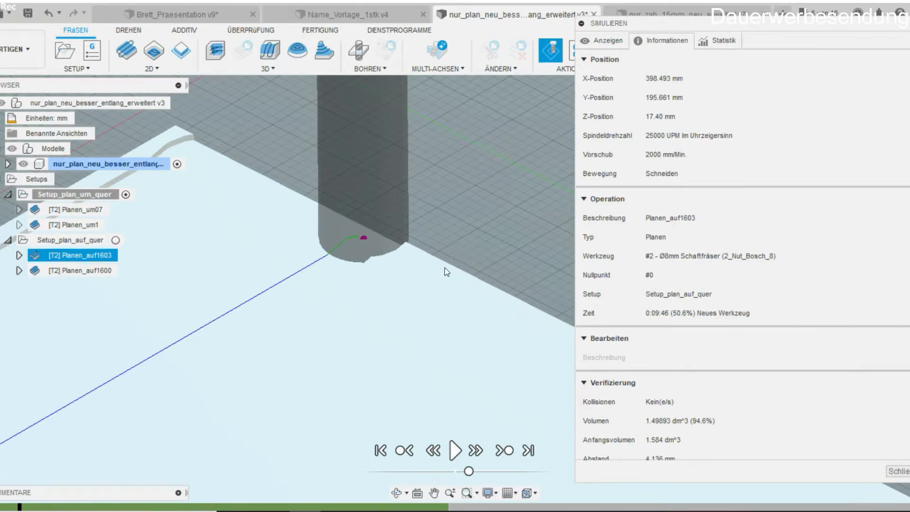
pyautogui.scroll(-6, 455, 232)
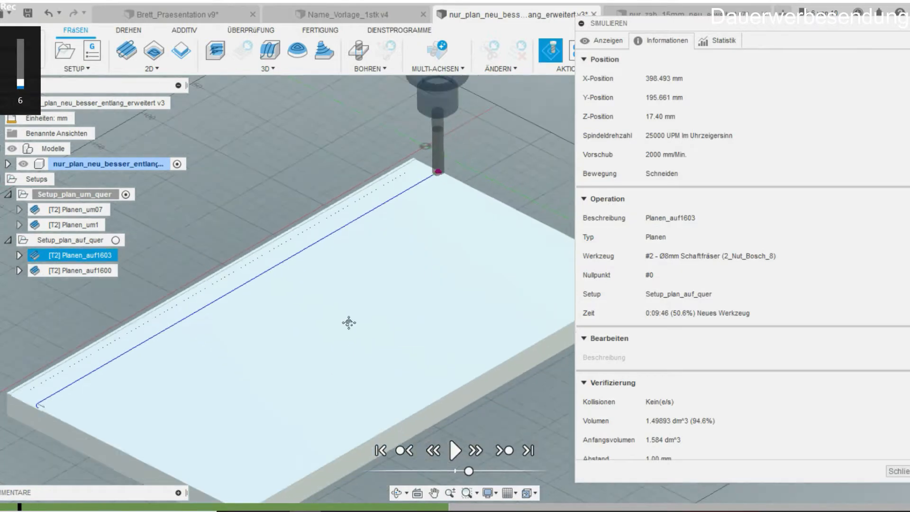
pyautogui.moveTo(349, 323); pyautogui.dragTo(418, 369, button='middle')
pyautogui.click(898, 472)
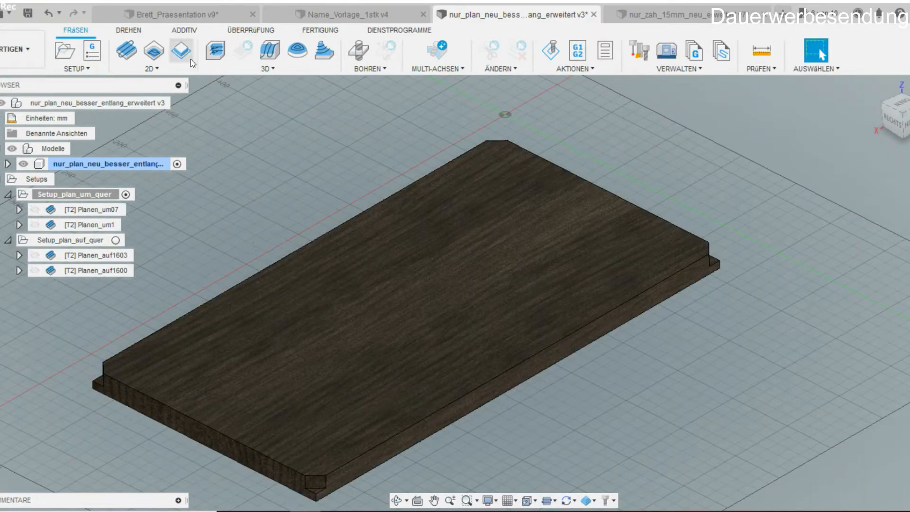
# Start a new face milling operation in Setup_plan_um_quer and review its stock contour, heights and passes settings.
pyautogui.click(132, 55)
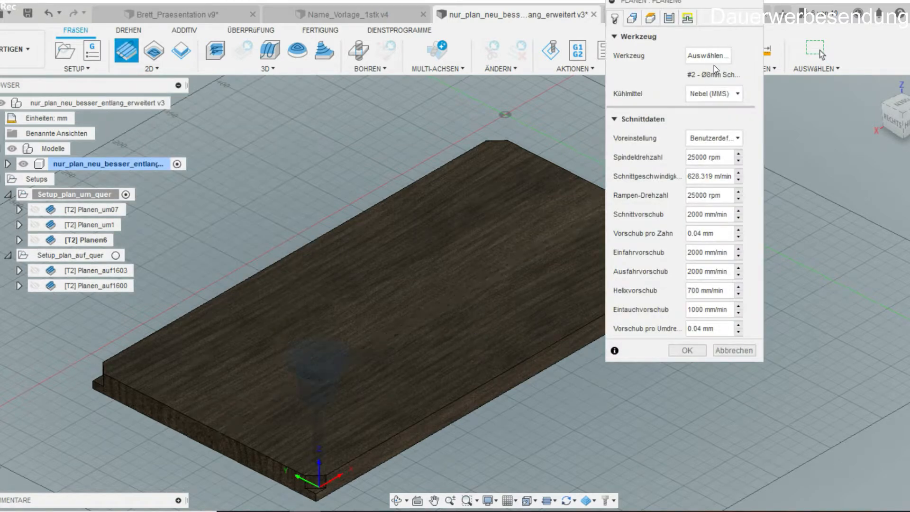
pyautogui.click(632, 18)
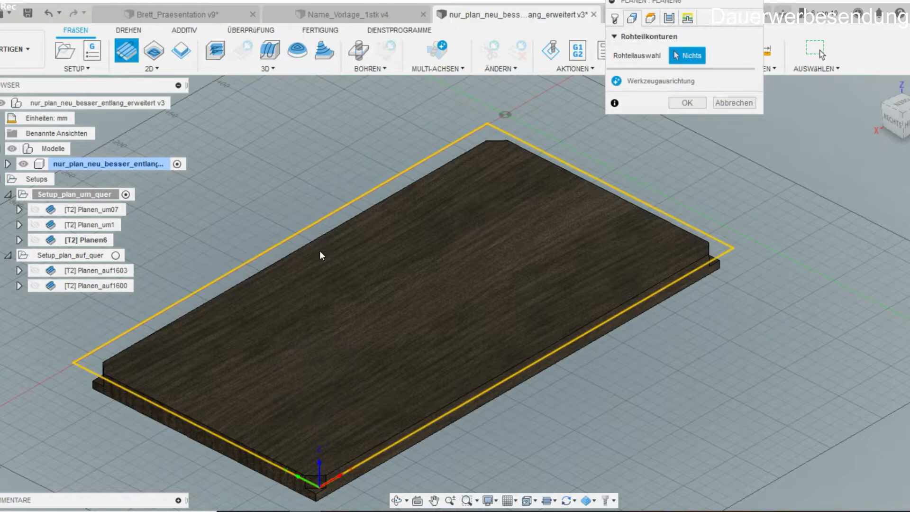
pyautogui.moveTo(376, 409); pyautogui.dragTo(487, 340, button='middle')
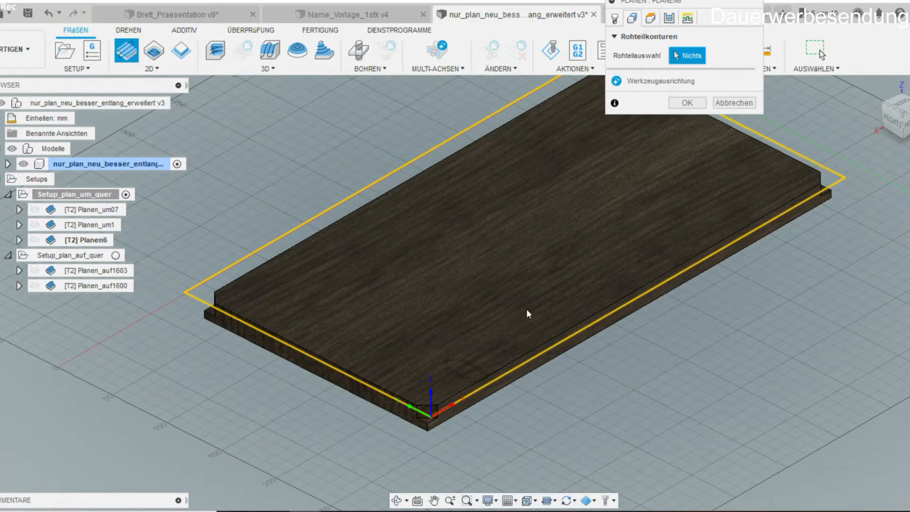
pyautogui.moveTo(676, 287); pyautogui.dragTo(601, 330, button='middle')
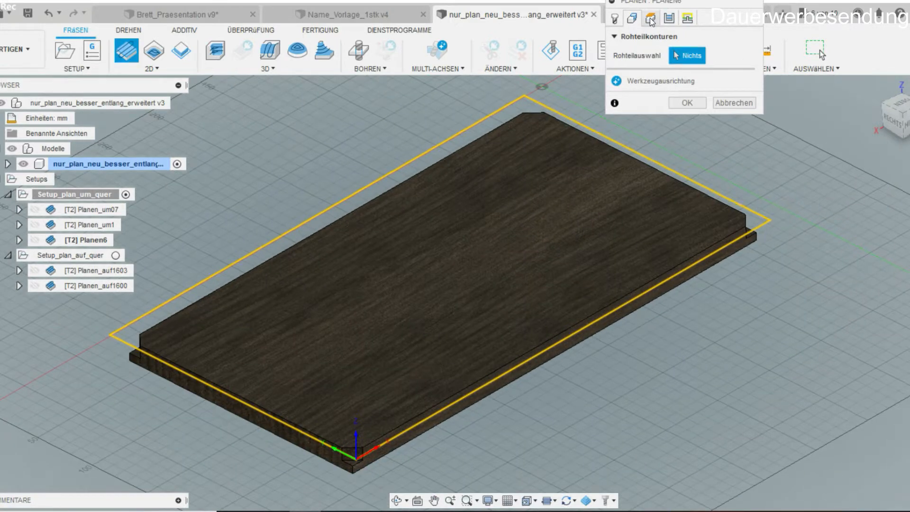
pyautogui.click(651, 19)
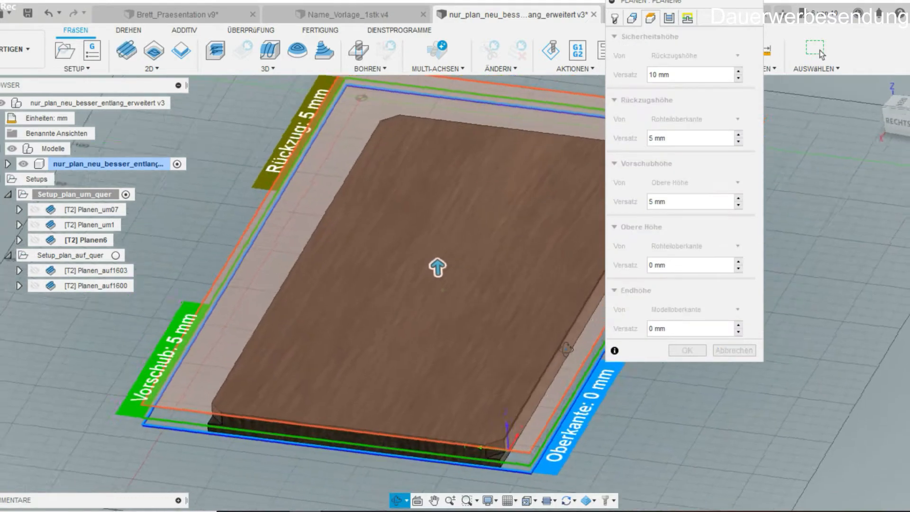
pyautogui.keyDown('shift'); pyautogui.moveTo(567, 350); pyautogui.dragTo(604, 345, button='middle'); pyautogui.keyUp('shift')
pyautogui.click(669, 19)
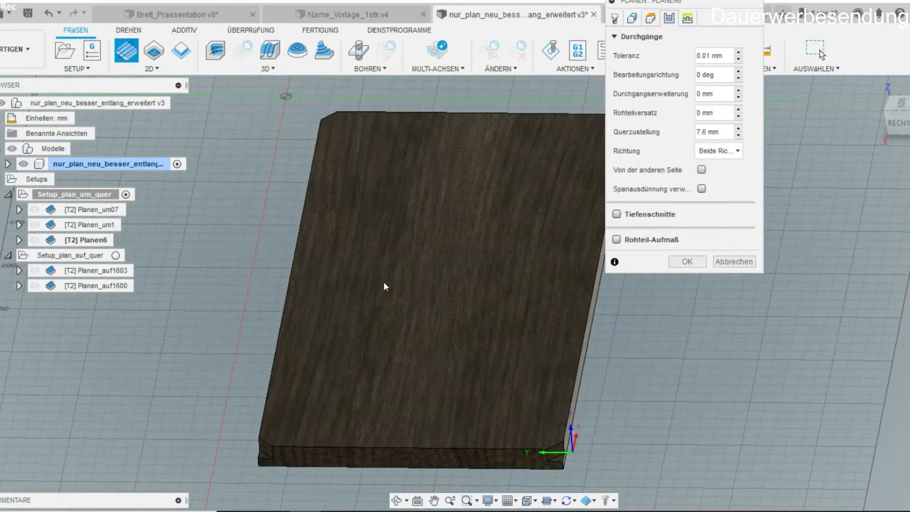
# Examine the board's long side edge and chamfered end corner up close while the passes settings stay open.
pyautogui.keyDown('shift'); pyautogui.moveTo(384, 286); pyautogui.dragTo(359, 359, button='middle'); pyautogui.keyUp('shift')
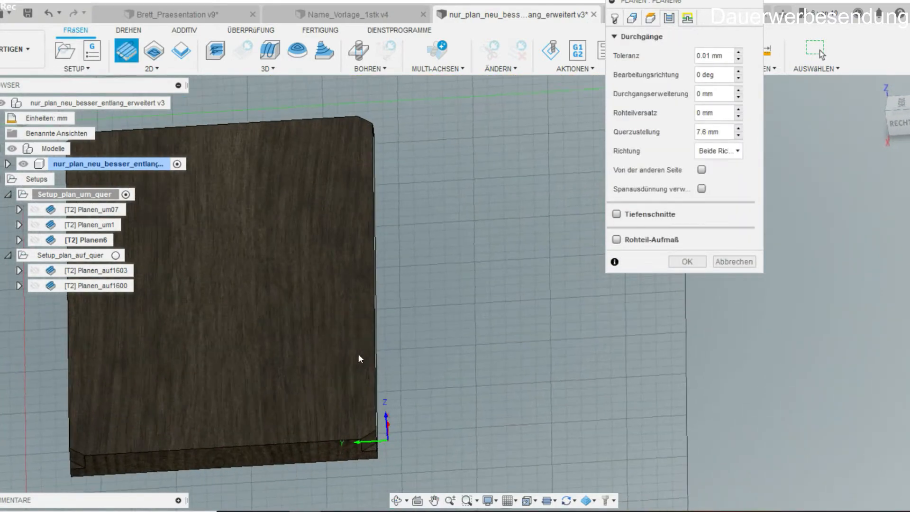
pyautogui.scroll(5, 359, 359)
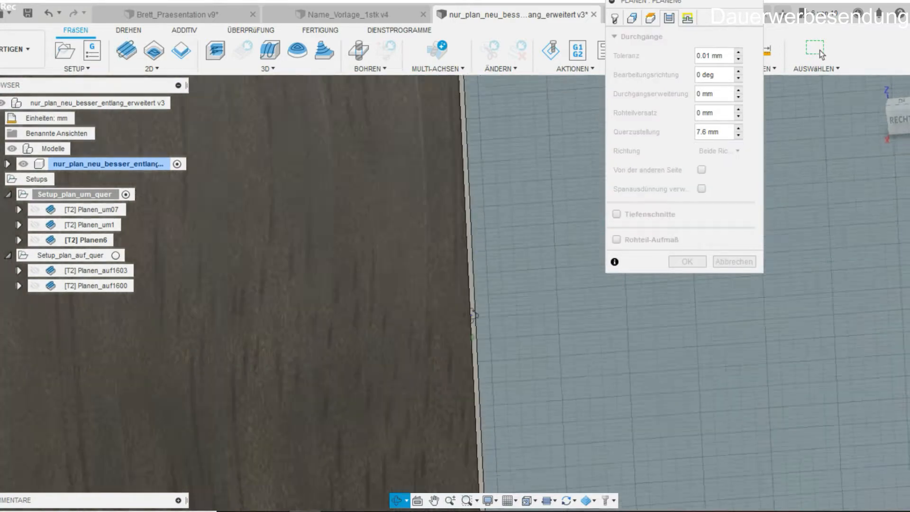
pyautogui.keyDown('shift'); pyautogui.moveTo(473, 315); pyautogui.dragTo(460, 300, button='middle'); pyautogui.keyUp('shift')
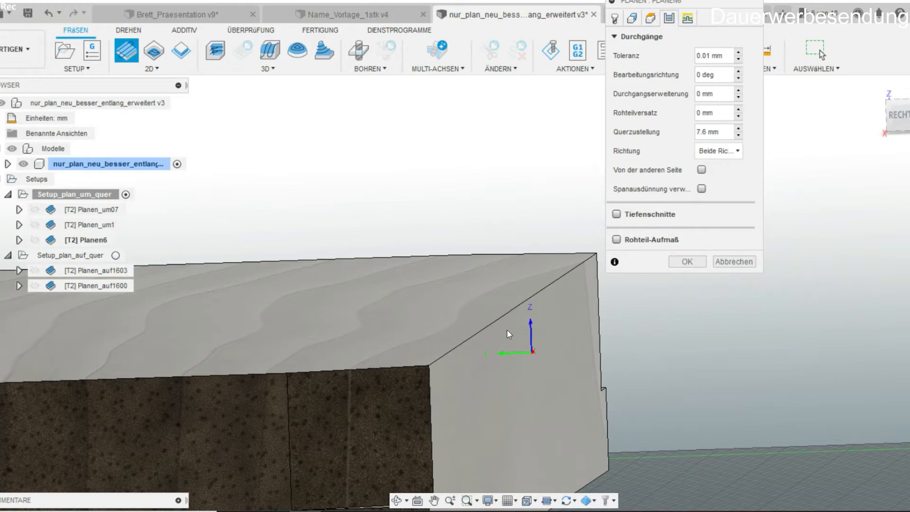
pyautogui.keyDown('shift'); pyautogui.moveTo(540, 332); pyautogui.dragTo(481, 320, button='middle'); pyautogui.keyUp('shift')
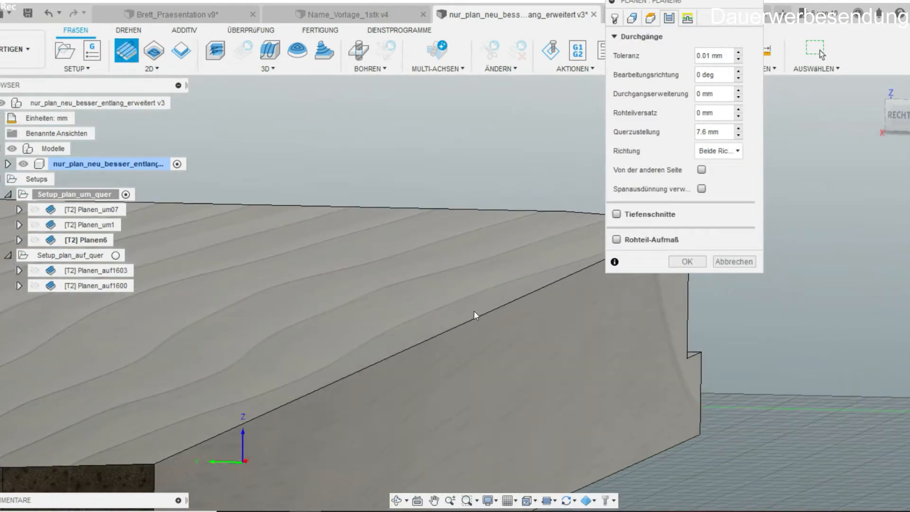
pyautogui.keyDown('shift'); pyautogui.moveTo(459, 369); pyautogui.dragTo(493, 366, button='middle'); pyautogui.keyUp('shift')
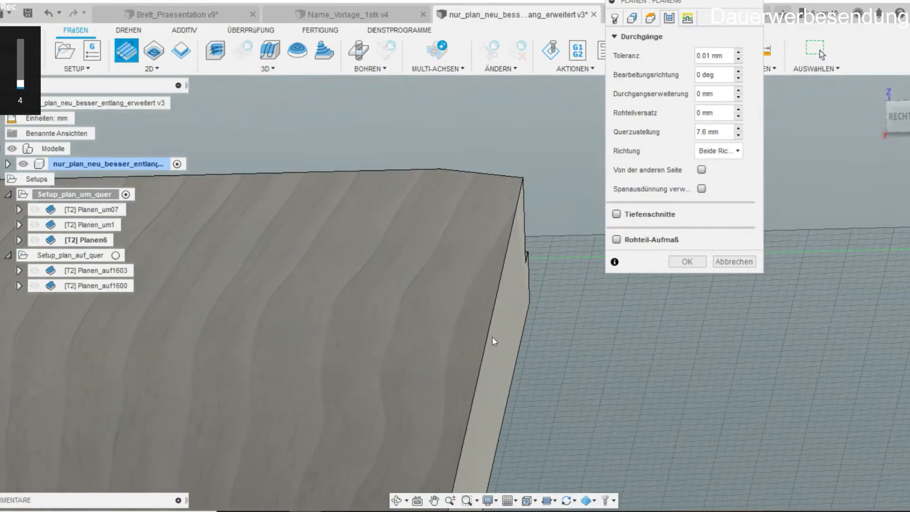
pyautogui.keyDown('shift'); pyautogui.moveTo(543, 274); pyautogui.dragTo(530, 141, button='middle'); pyautogui.keyUp('shift')
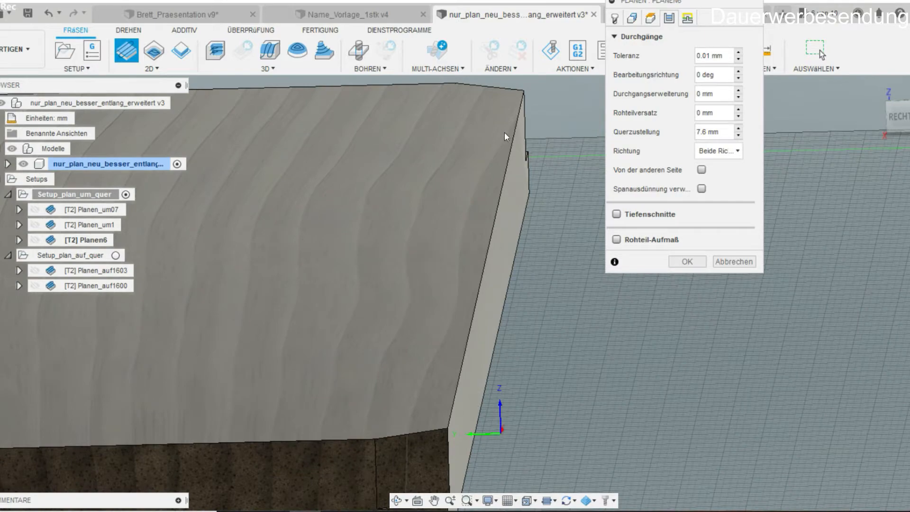
# Set the pass extension (Durchgangserweiterung) of the Planen6 face milling operation to 10 mm and generate its toolpath.
pyautogui.scroll(-3, 457, 282)
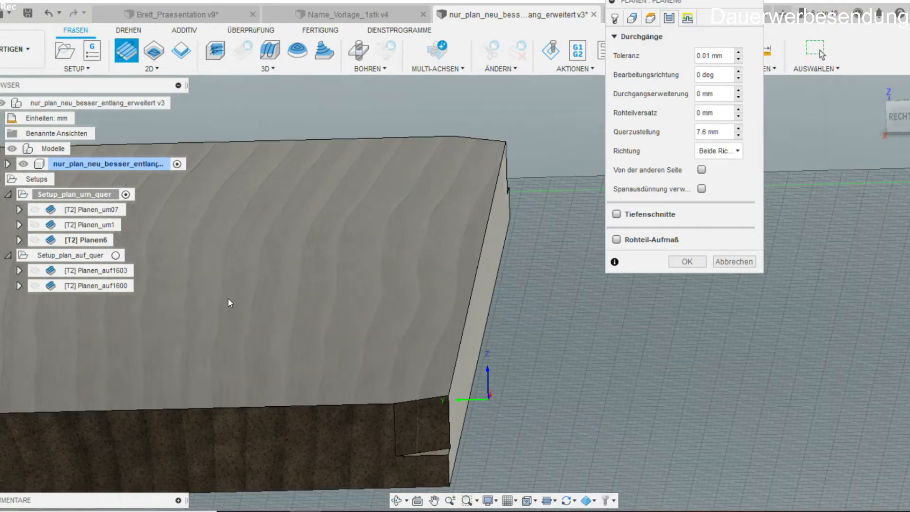
pyautogui.keyDown('shift'); pyautogui.moveTo(229, 298); pyautogui.dragTo(586, 169, button='middle'); pyautogui.keyUp('shift')
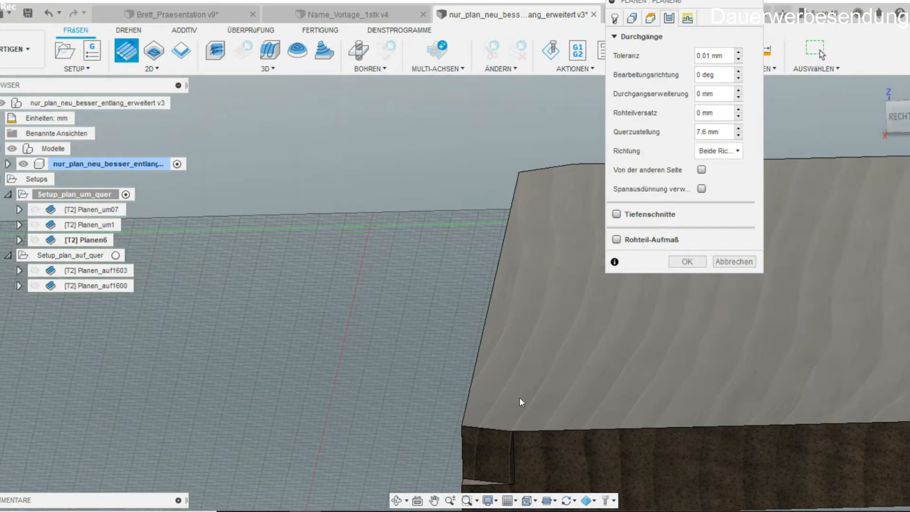
pyautogui.keyDown('shift'); pyautogui.moveTo(478, 386); pyautogui.dragTo(475, 348, button='middle'); pyautogui.keyUp('shift')
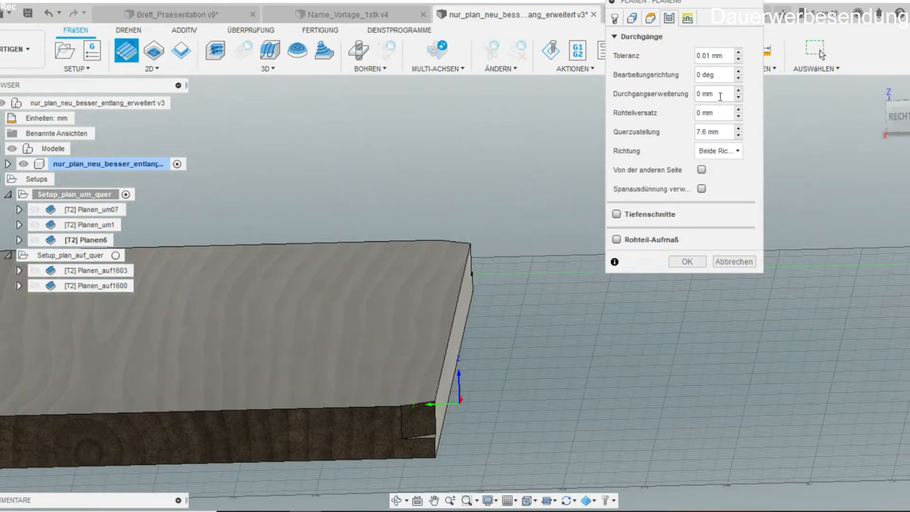
pyautogui.moveTo(720, 96)
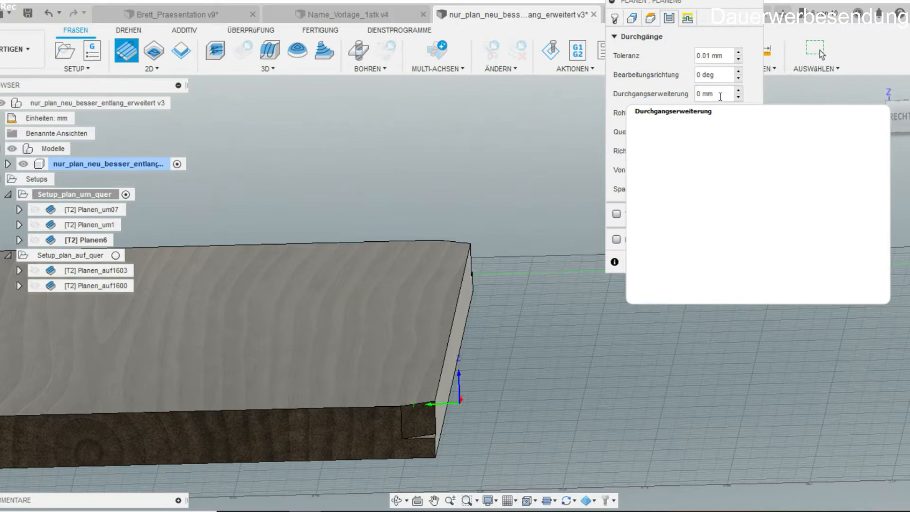
pyautogui.moveTo(721, 94); pyautogui.dragTo(671, 90)
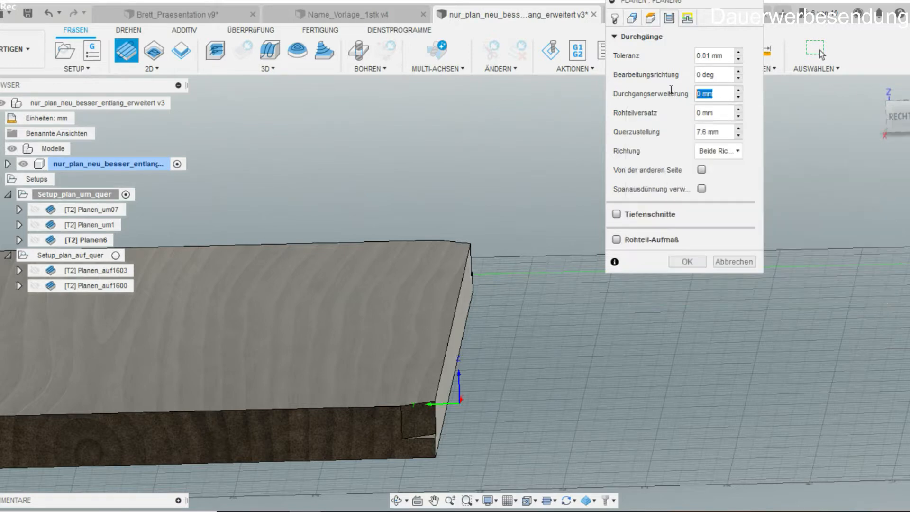
pyautogui.write('10')
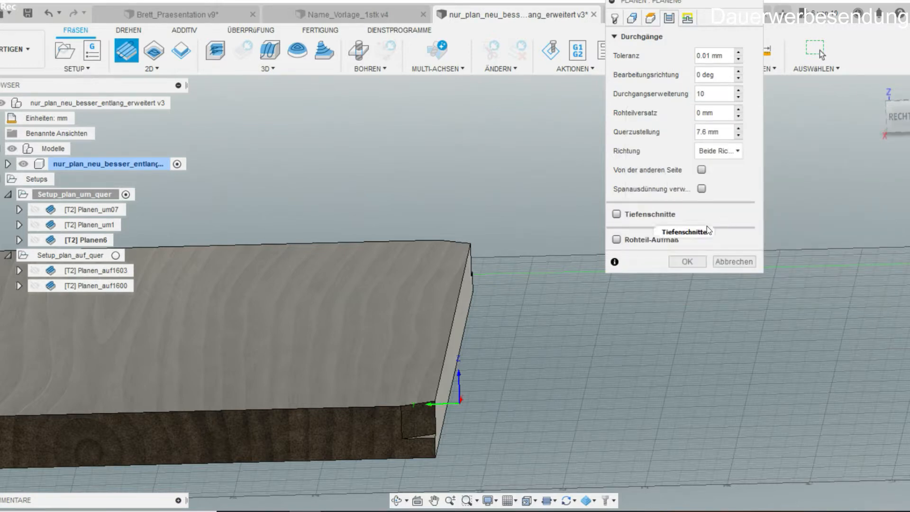
pyautogui.click(688, 18)
pyautogui.click(685, 273)
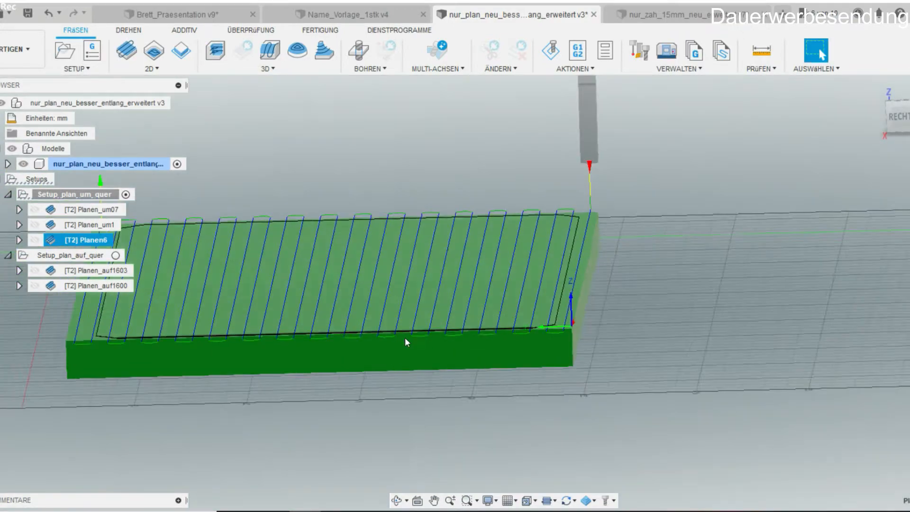
# Examine how the Planen6 toolpath's passes and turns run over both long sides and ends of the stock.
pyautogui.keyDown('shift'); pyautogui.moveTo(404, 338); pyautogui.dragTo(427, 417, button='middle'); pyautogui.keyUp('shift')
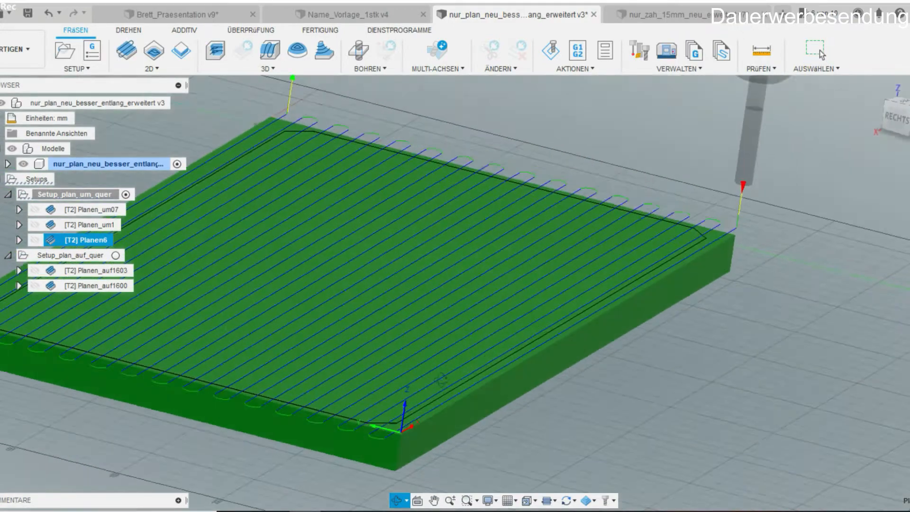
pyautogui.scroll(6, 429, 423)
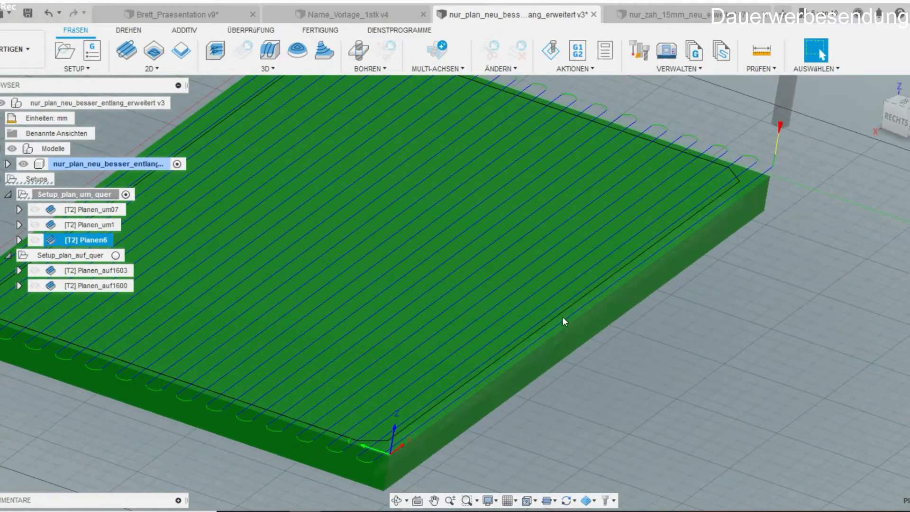
pyautogui.moveTo(366, 317); pyautogui.dragTo(371, 309, button='middle')
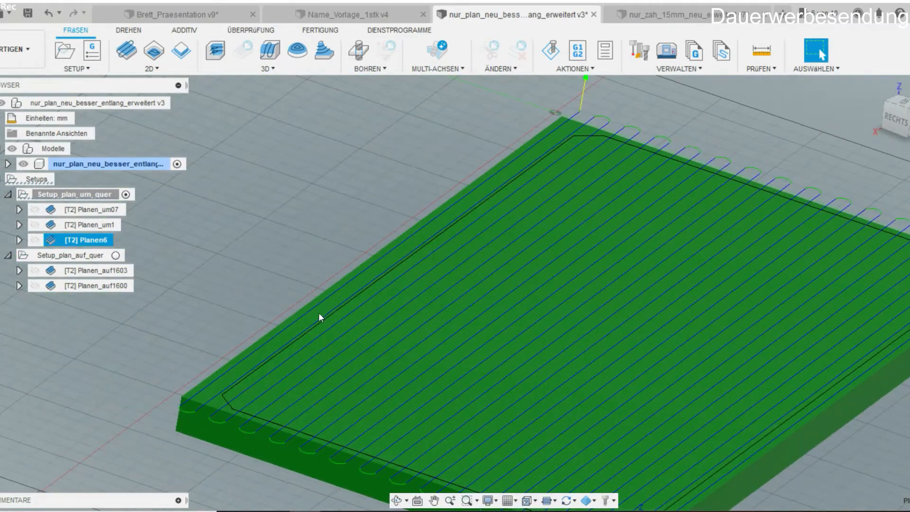
pyautogui.moveTo(631, 378); pyautogui.dragTo(420, 298, button='middle')
pyautogui.scroll(-3, 445, 277)
pyautogui.scroll(-2, 445, 277)
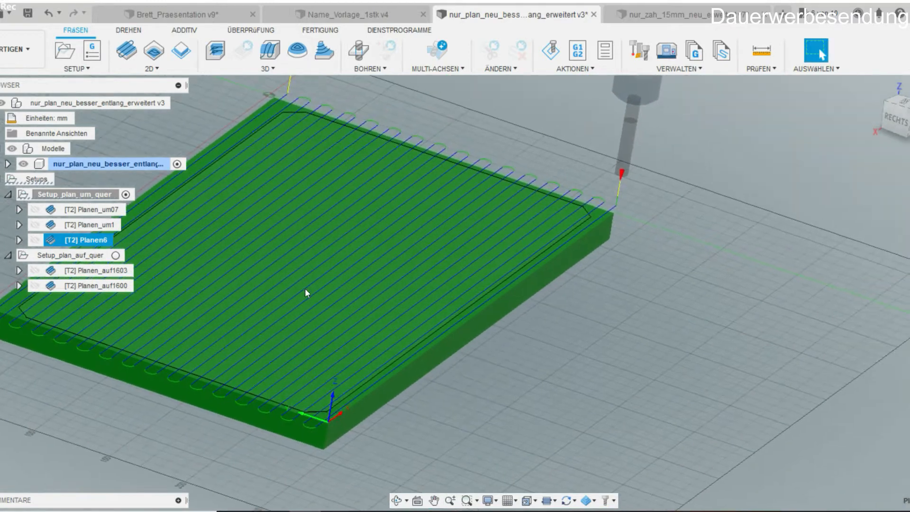
pyautogui.scroll(3, 607, 175)
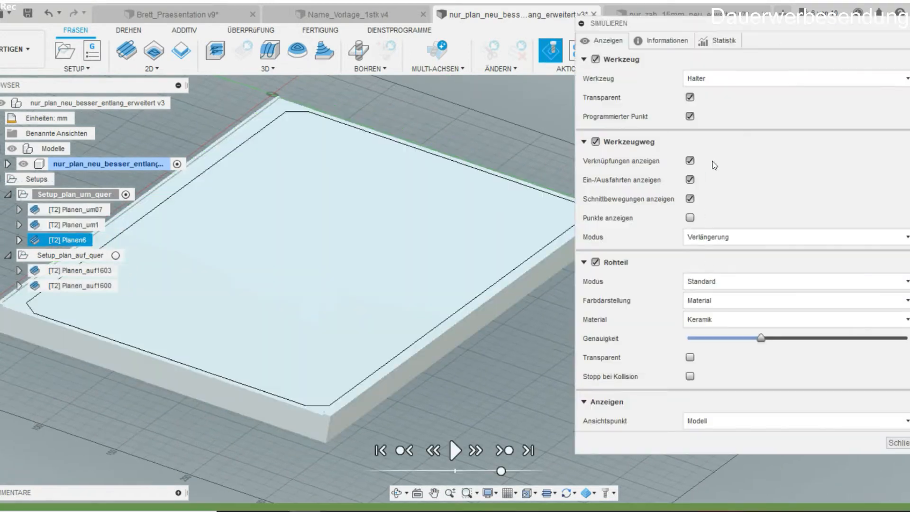
# Play the Planen6 simulation with its position information shown and examine the cutter's turn beyond the stock's near corner.
pyautogui.click(667, 40)
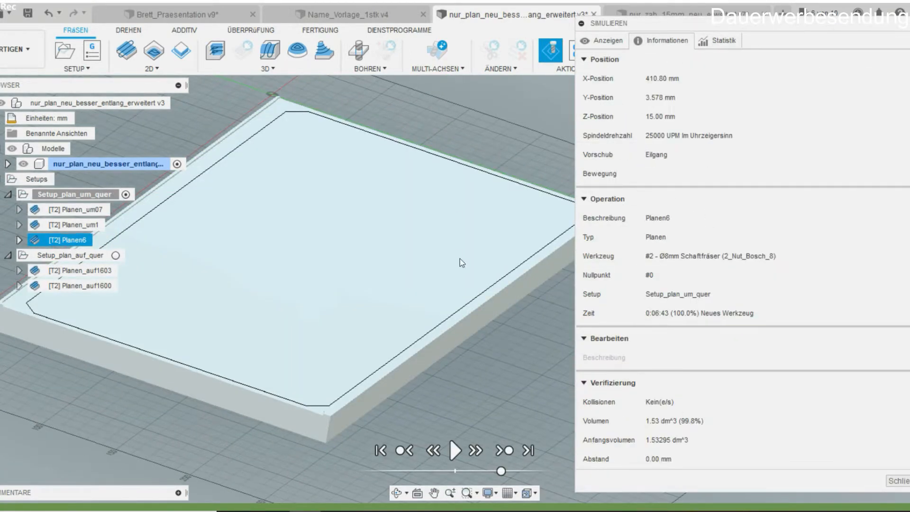
pyautogui.moveTo(459, 259); pyautogui.dragTo(256, 363, button='middle')
pyautogui.scroll(-1, 535, 278)
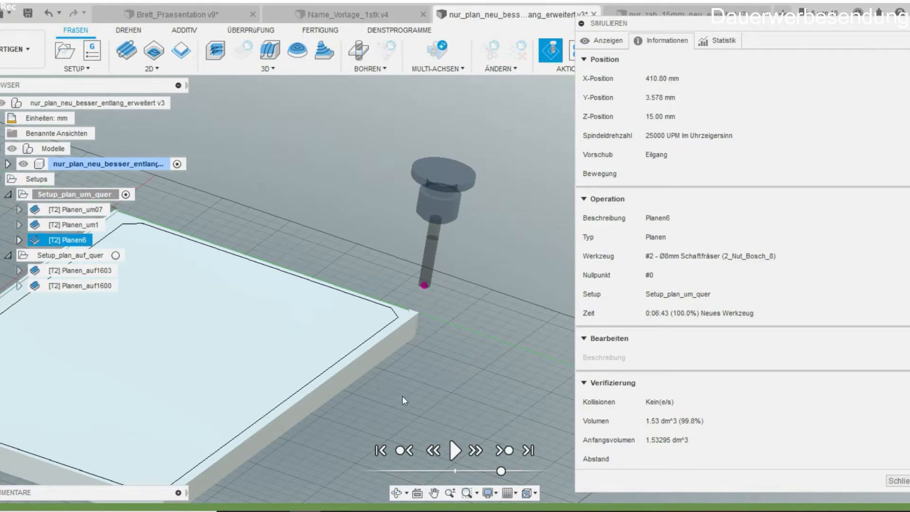
pyautogui.moveTo(405, 400); pyautogui.dragTo(521, 324, button='middle')
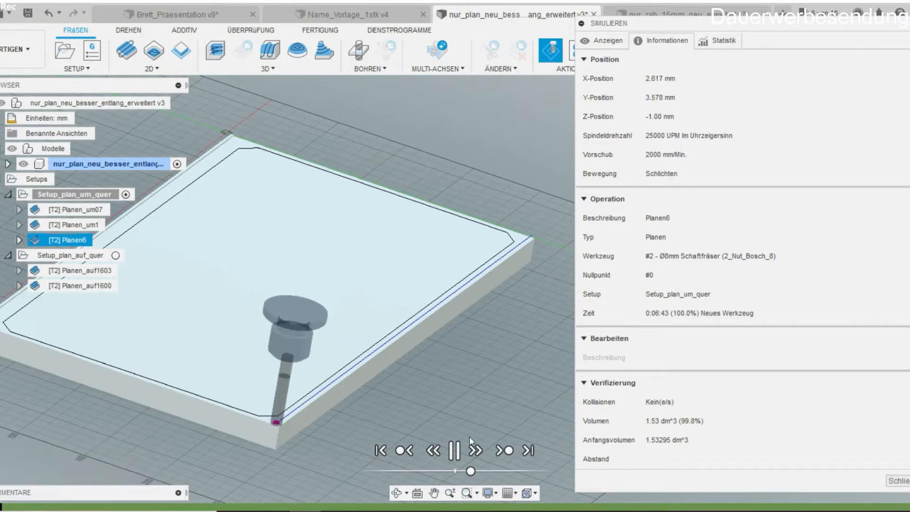
pyautogui.scroll(5, 284, 450)
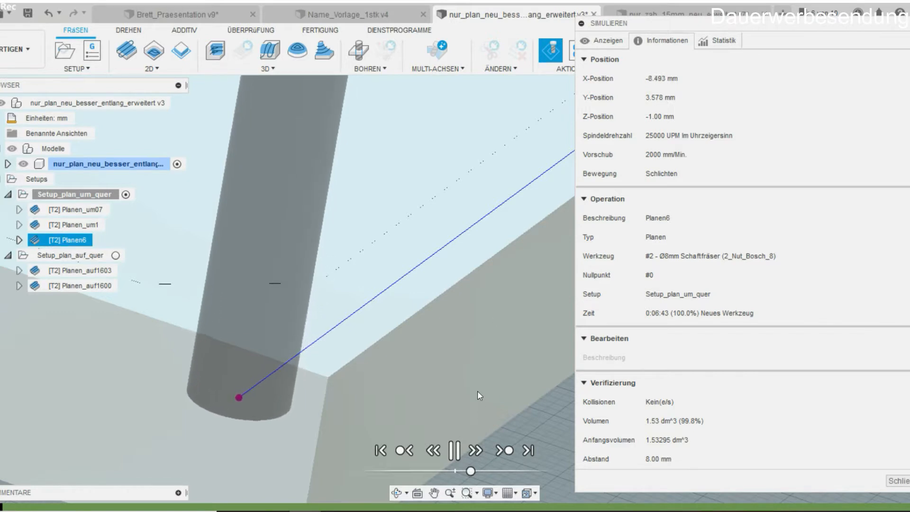
pyautogui.scroll(-3, 455, 412)
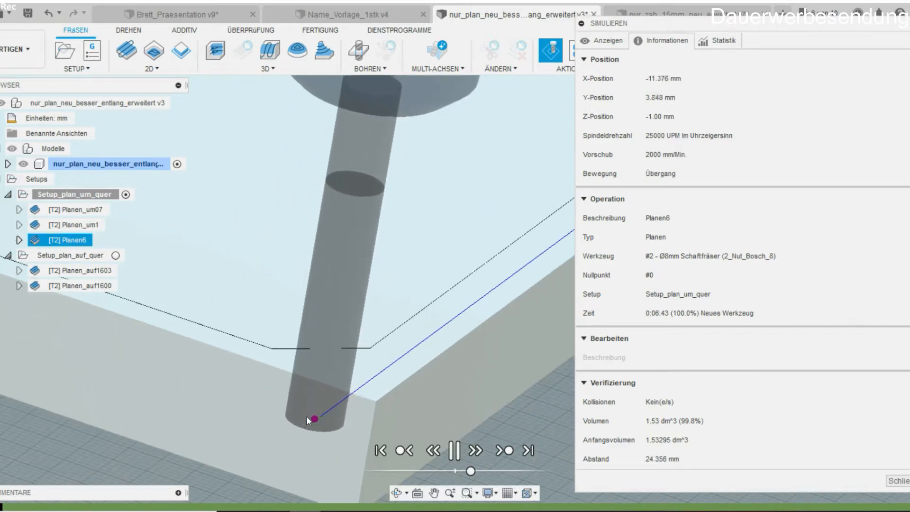
# Close the simulation and delete the Planen6 operation from Setup_plan_um_quer.
pyautogui.click(902, 482)
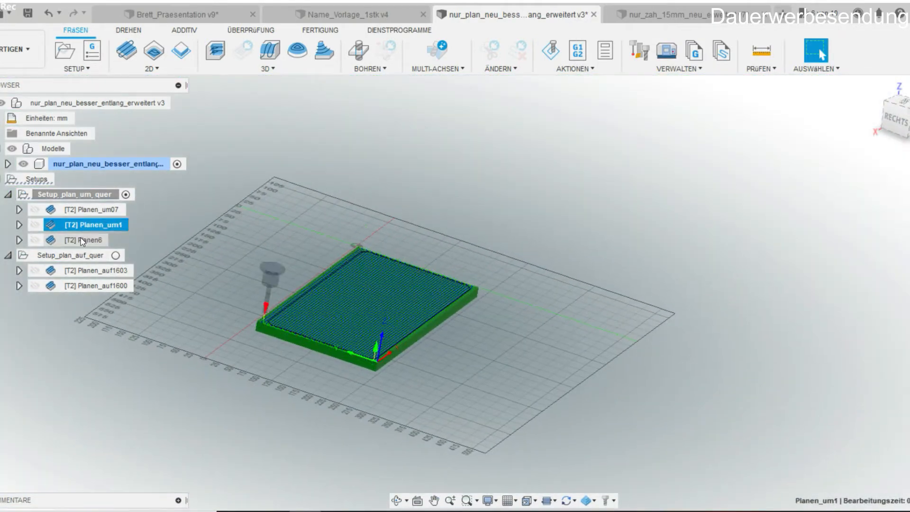
pyautogui.press('Delete')
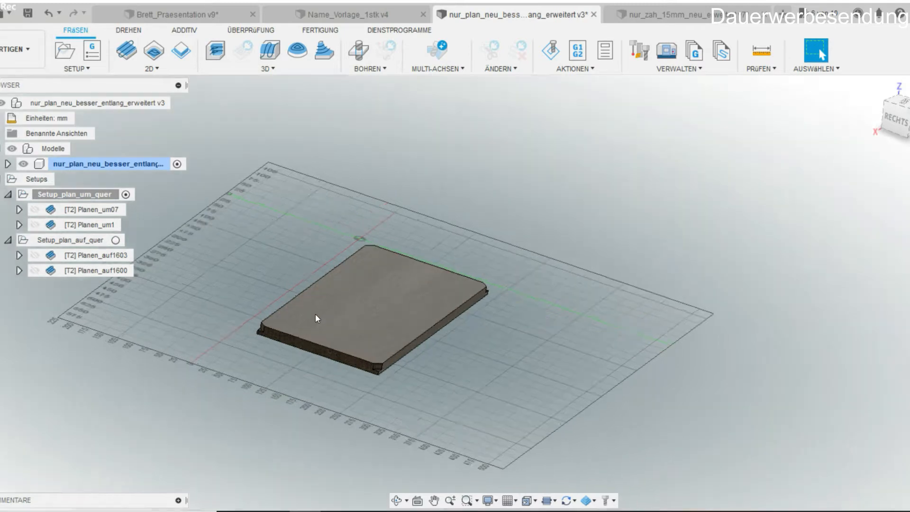
# Measure the distance between the board's two long top edges.
pyautogui.scroll(5, 315, 314)
pyautogui.click(209, 297)
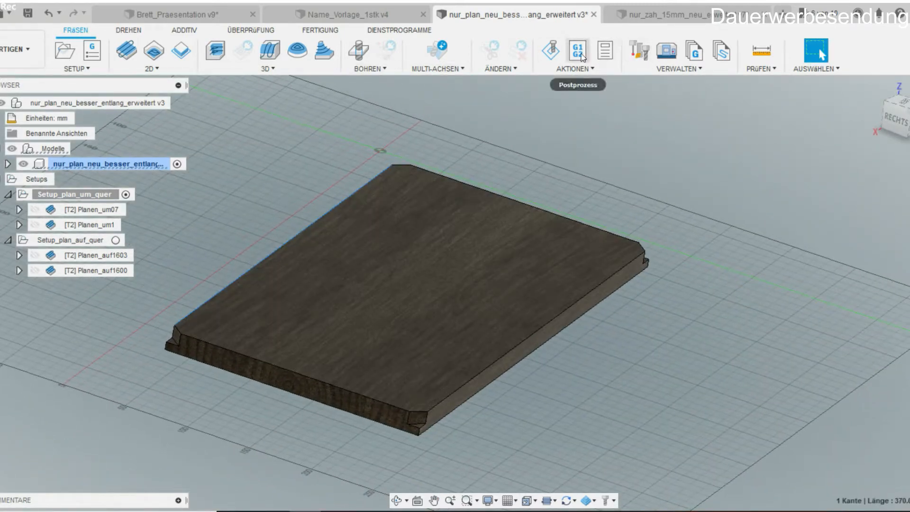
pyautogui.click(767, 58)
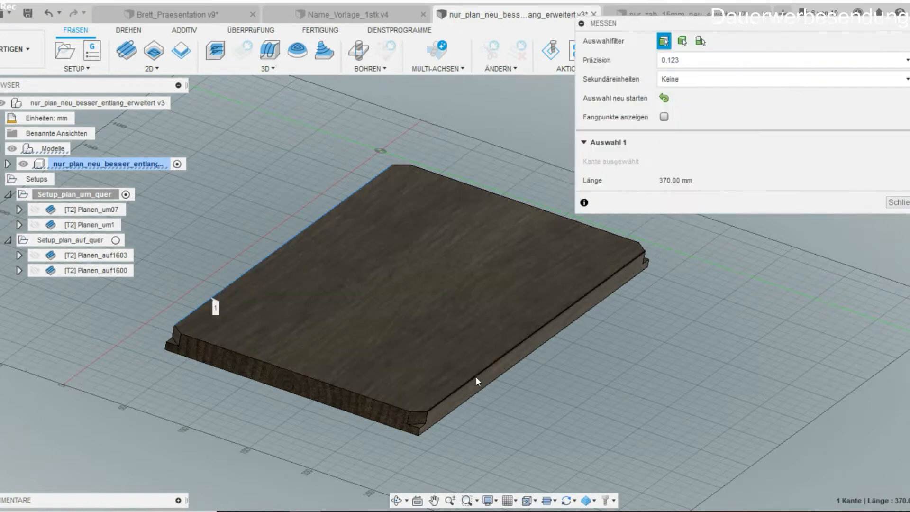
pyautogui.click(476, 377)
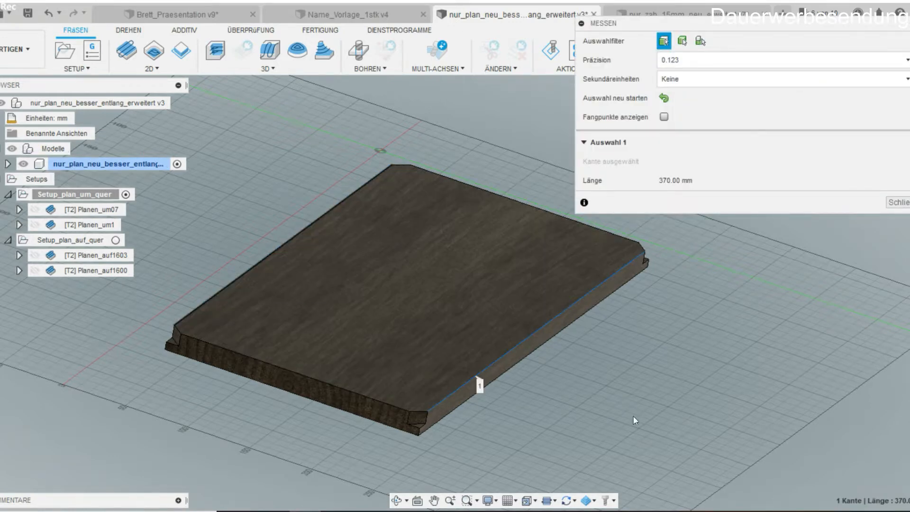
pyautogui.click(217, 297)
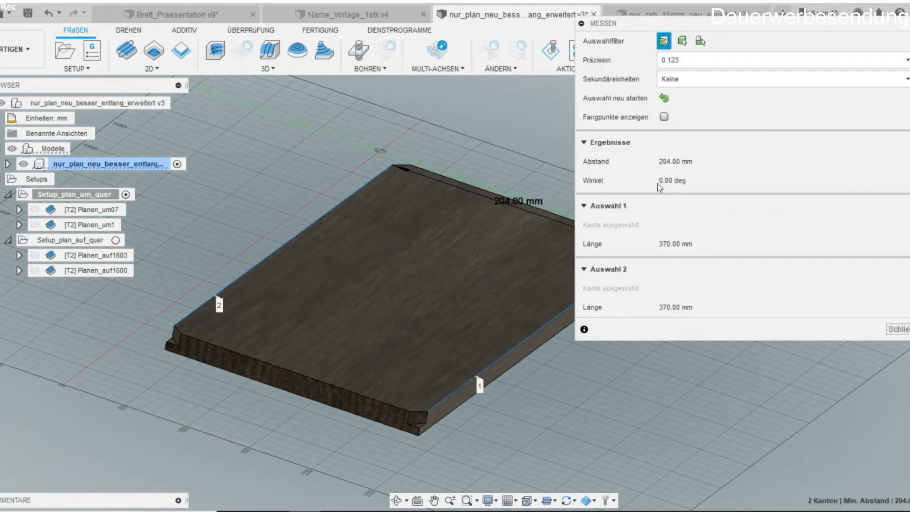
# Inspect the measured span across the board's end from several views and close the measurement.
pyautogui.moveTo(448, 295); pyautogui.dragTo(282, 435, button='middle')
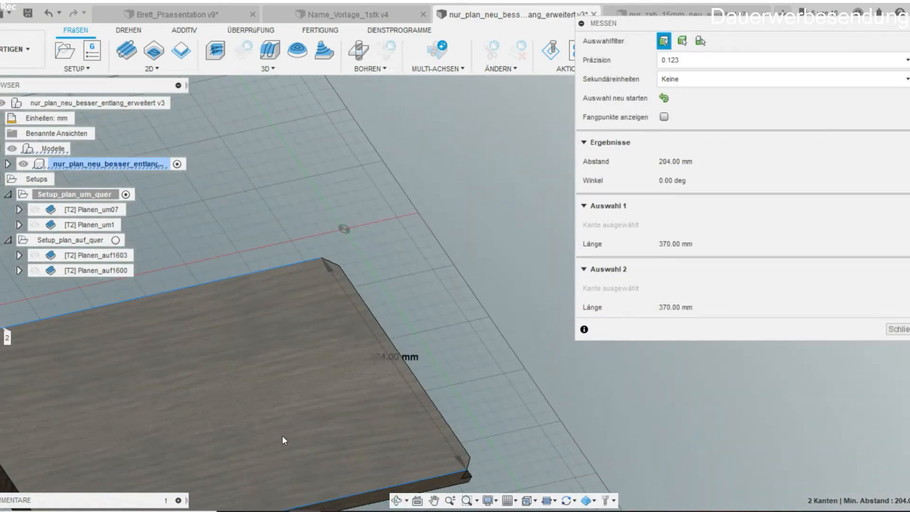
pyautogui.moveTo(373, 400); pyautogui.dragTo(398, 324, button='middle')
pyautogui.scroll(4, 397, 324)
pyautogui.scroll(1, 398, 298)
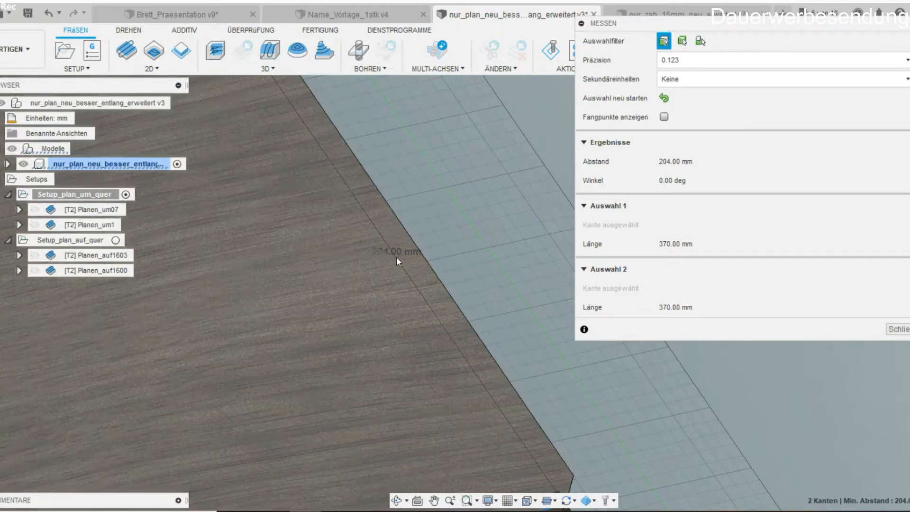
pyautogui.scroll(-5, 397, 254)
pyautogui.moveTo(337, 320); pyautogui.dragTo(540, 320, button='middle')
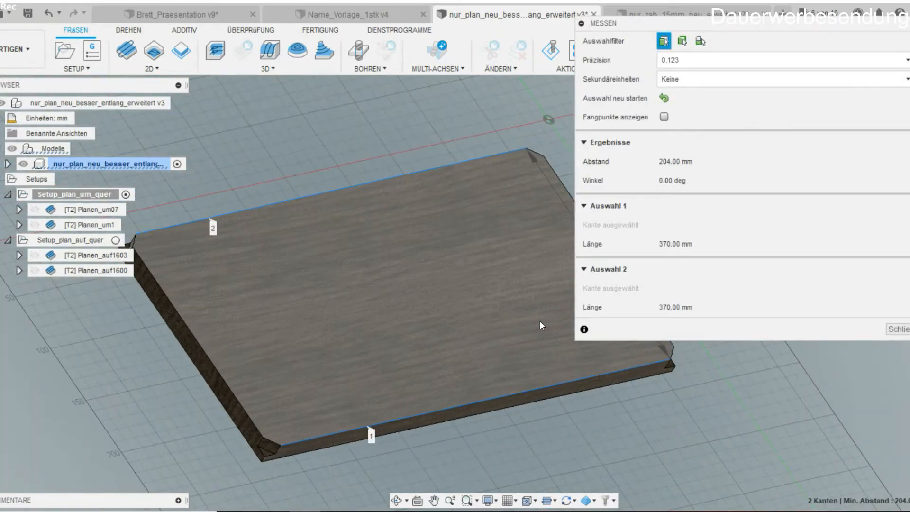
pyautogui.moveTo(477, 319); pyautogui.dragTo(409, 343, button='middle')
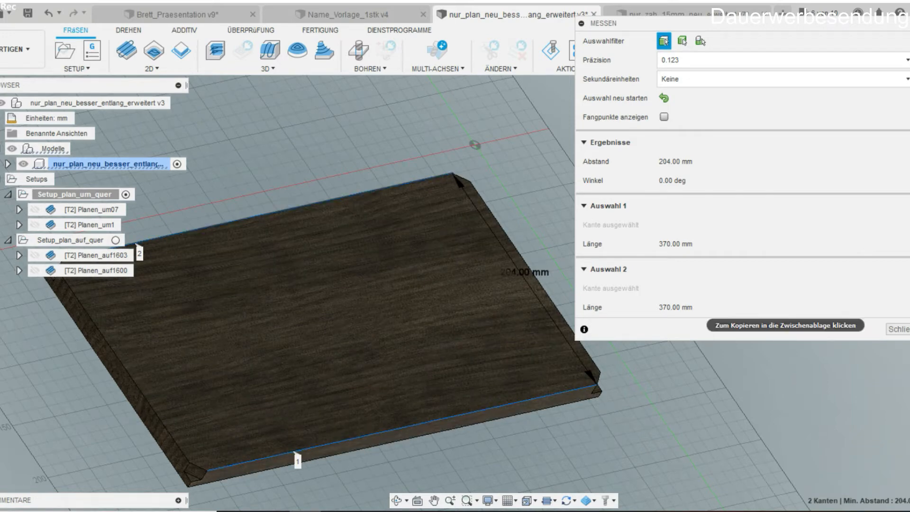
pyautogui.click(899, 329)
# Examine the board's overall shape, its chamfered corners and the stepped ends of its long edges.
pyautogui.keyDown('shift'); pyautogui.moveTo(683, 406); pyautogui.dragTo(725, 371, button='middle'); pyautogui.keyUp('shift')
pyautogui.moveTo(540, 342); pyautogui.dragTo(481, 418, button='middle')
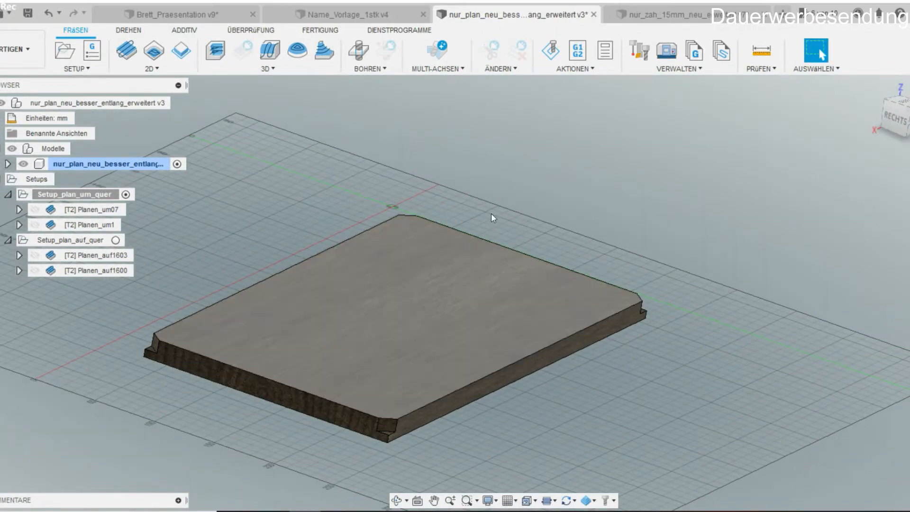
pyautogui.scroll(2, 181, 339)
pyautogui.scroll(3, 182, 339)
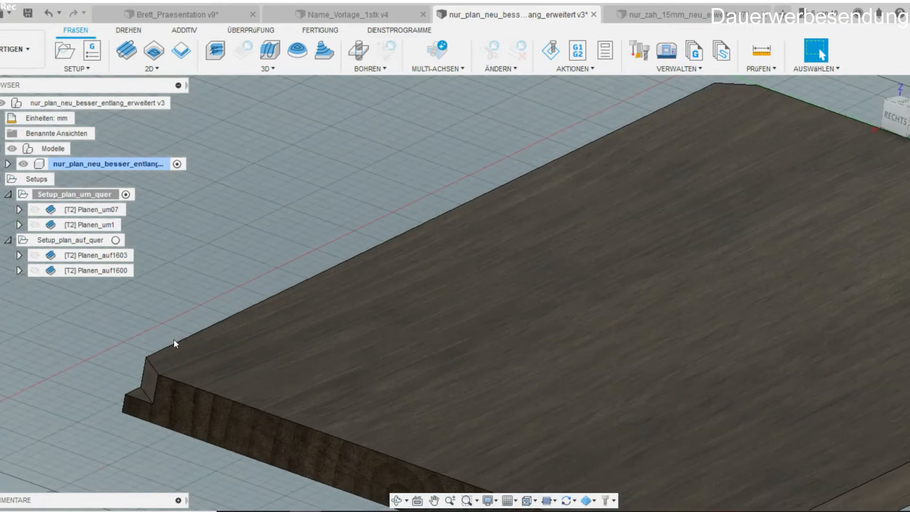
pyautogui.scroll(-2, 482, 332)
pyautogui.scroll(-2, 482, 332)
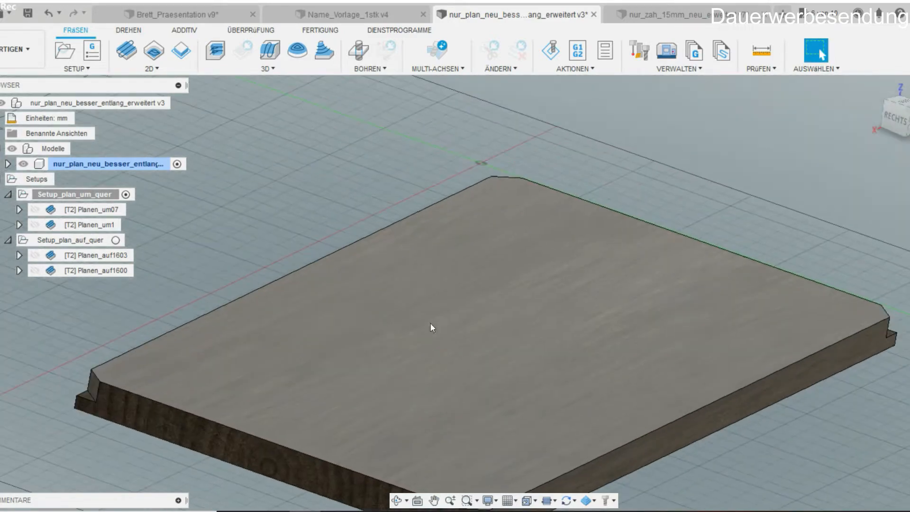
pyautogui.scroll(-3, 534, 290)
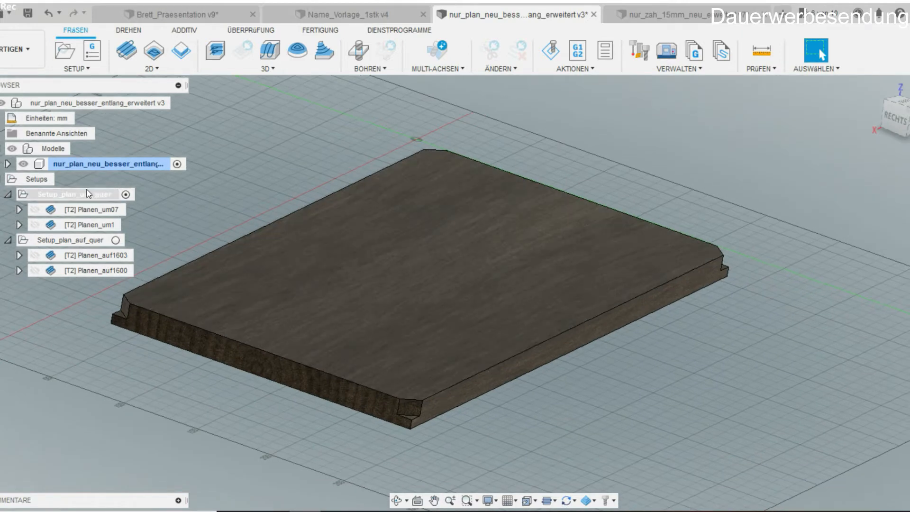
# Open the settings of Setup_plan_um_quer and examine its coordinate origin at the stock's front corner up close.
pyautogui.click(55, 195)
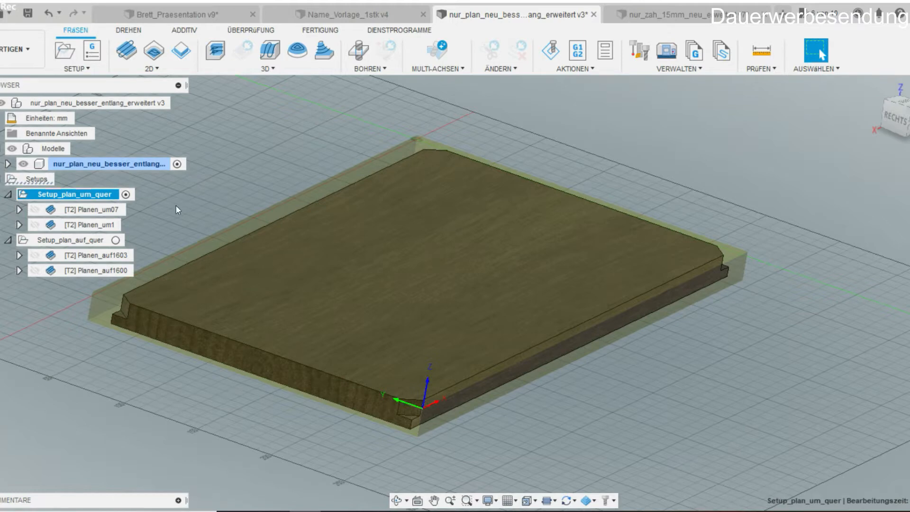
pyautogui.doubleClick(91, 196)
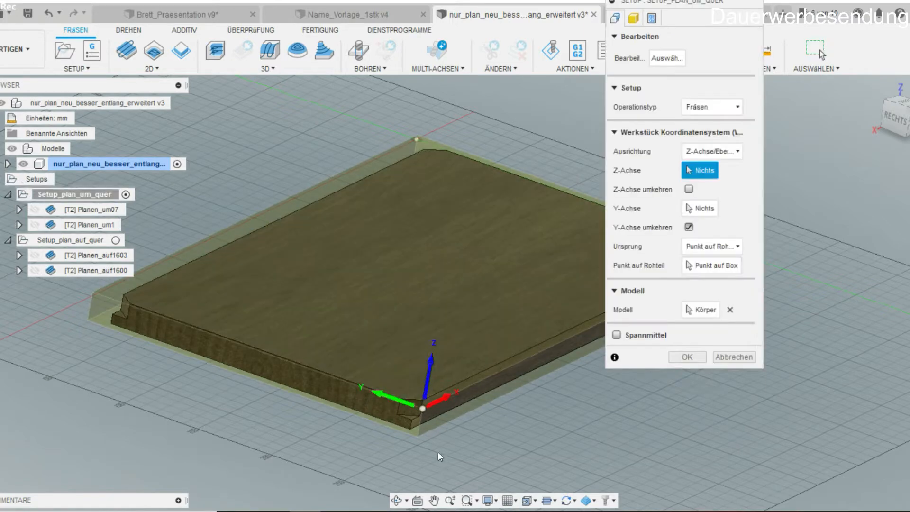
pyautogui.keyDown('shift'); pyautogui.moveTo(438, 453); pyautogui.dragTo(319, 387, button='middle'); pyautogui.keyUp('shift')
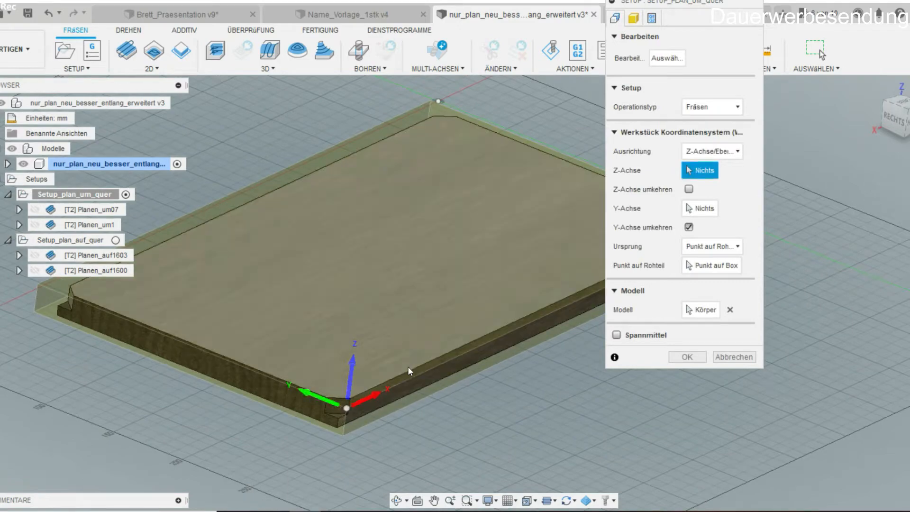
pyautogui.keyDown('shift'); pyautogui.moveTo(403, 457); pyautogui.dragTo(429, 442, button='middle'); pyautogui.keyUp('shift')
pyautogui.scroll(5, 517, 323)
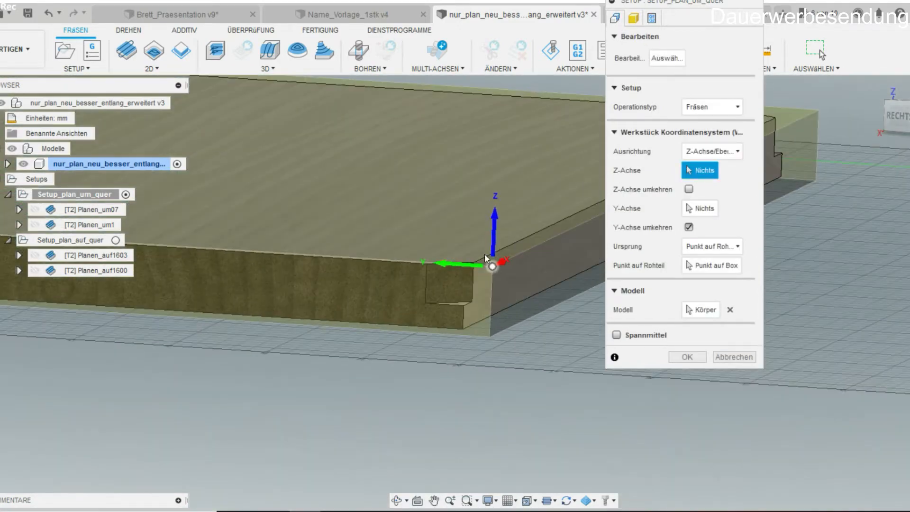
# Review the stock dimensions and the depth's model position options of Setup_plan_um_quer, and close its settings without changes.
pyautogui.scroll(-3, 476, 304)
pyautogui.keyDown('shift'); pyautogui.moveTo(469, 292); pyautogui.dragTo(433, 314, button='middle'); pyautogui.keyUp('shift')
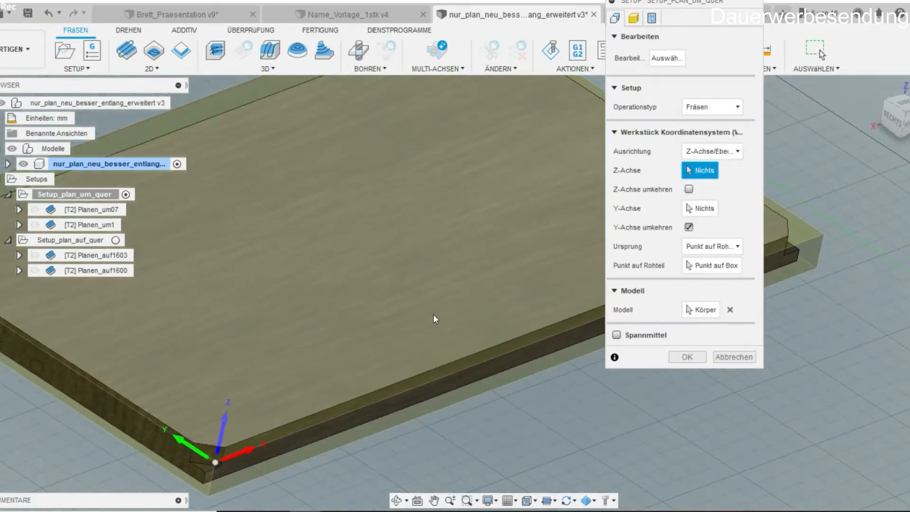
pyautogui.scroll(-3, 433, 314)
pyautogui.keyDown('shift'); pyautogui.moveTo(400, 228); pyautogui.dragTo(460, 319, button='middle'); pyautogui.keyUp('shift')
pyautogui.click(633, 18)
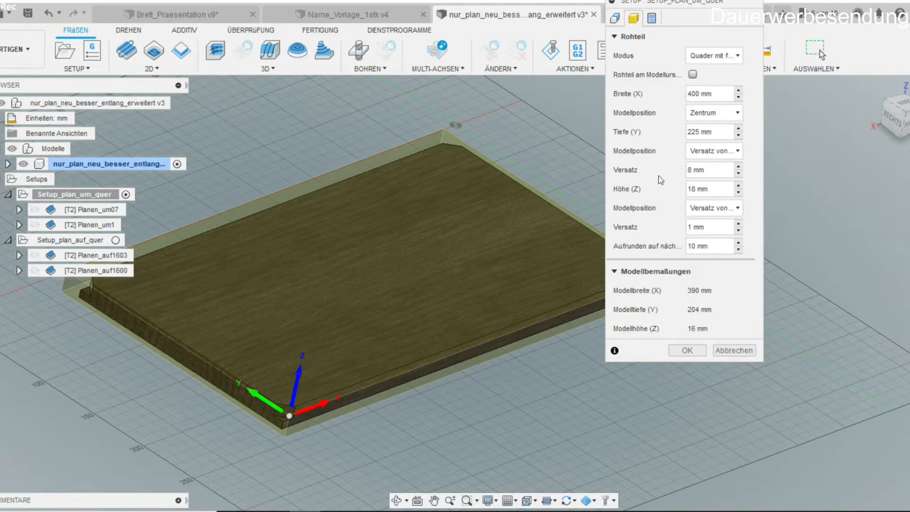
pyautogui.moveTo(711, 171); pyautogui.dragTo(683, 166)
pyautogui.click(713, 148)
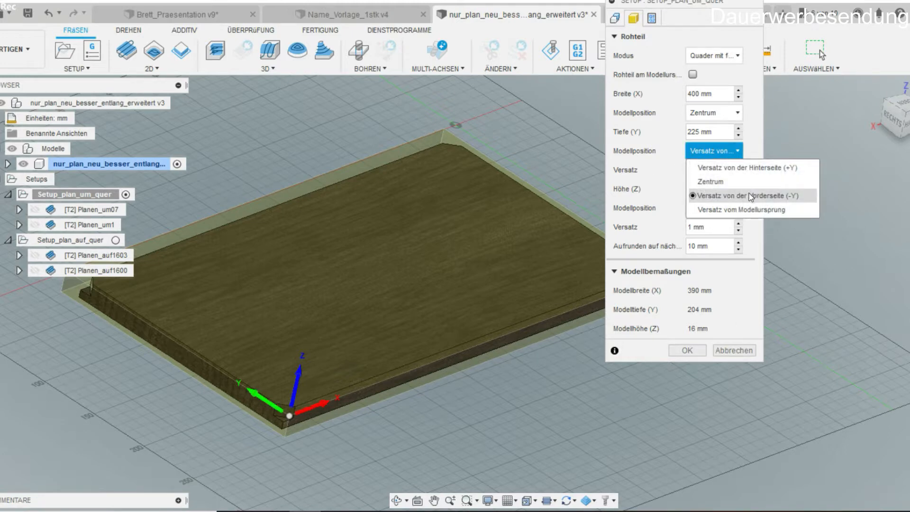
pyautogui.click(670, 169)
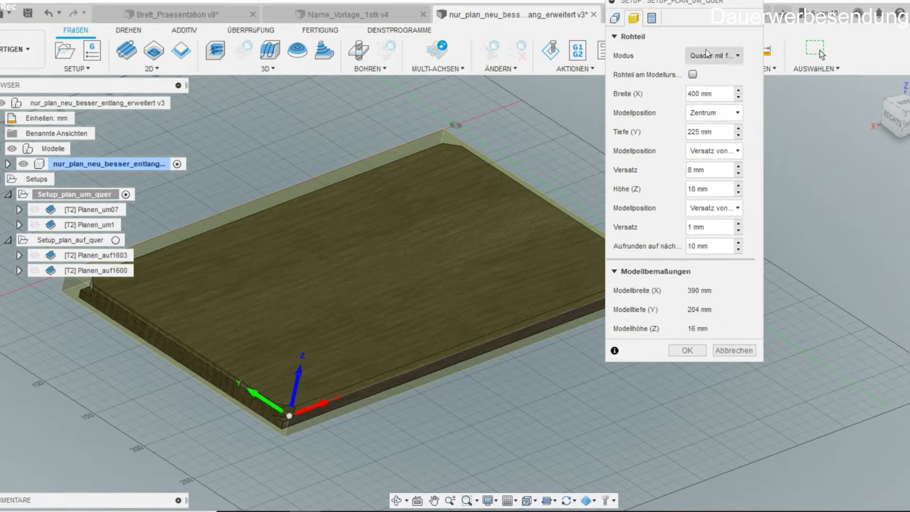
pyautogui.click(734, 350)
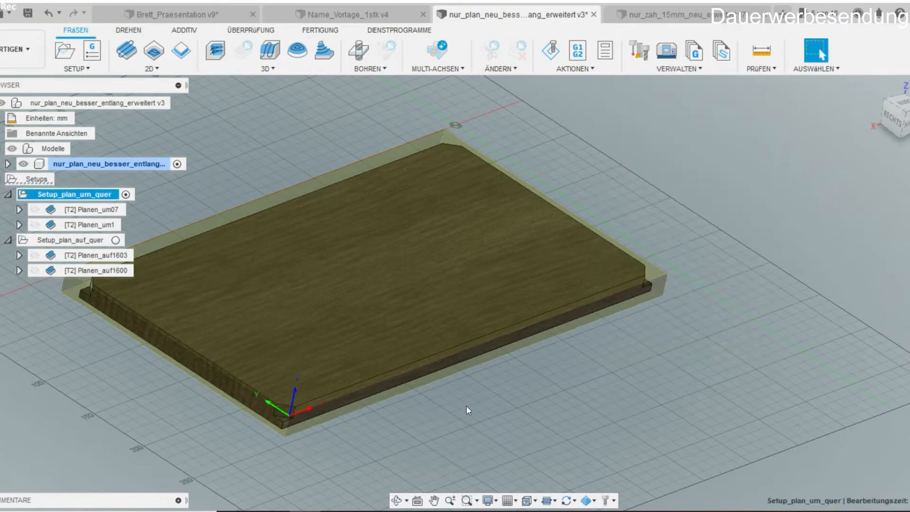
# Open the face operation Planen_um07 and examine its tool data, stock contour and height planes around the board.
pyautogui.doubleClick(91, 209)
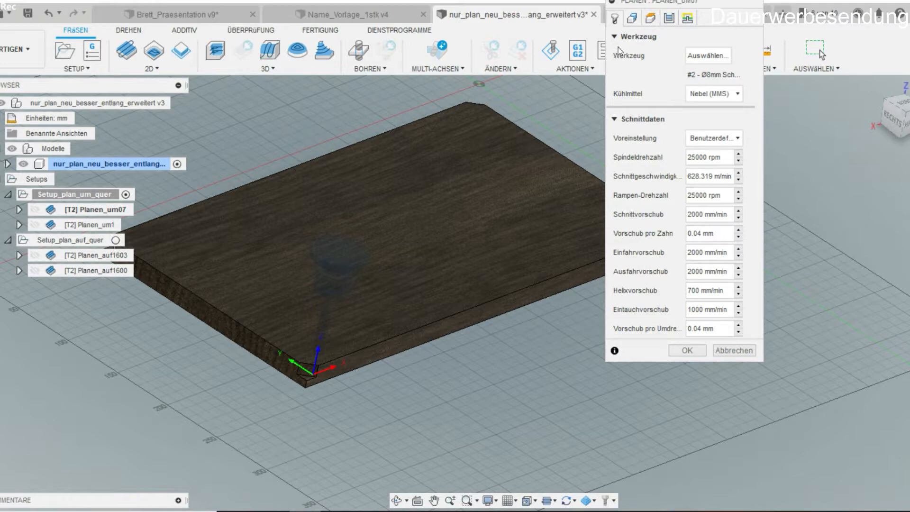
pyautogui.click(632, 19)
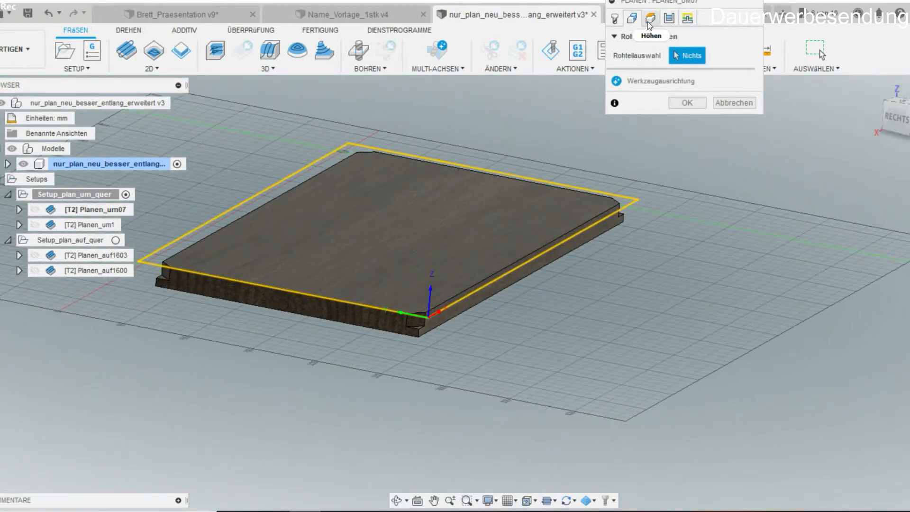
pyautogui.moveTo(636, 245); pyautogui.dragTo(726, 307, button='middle')
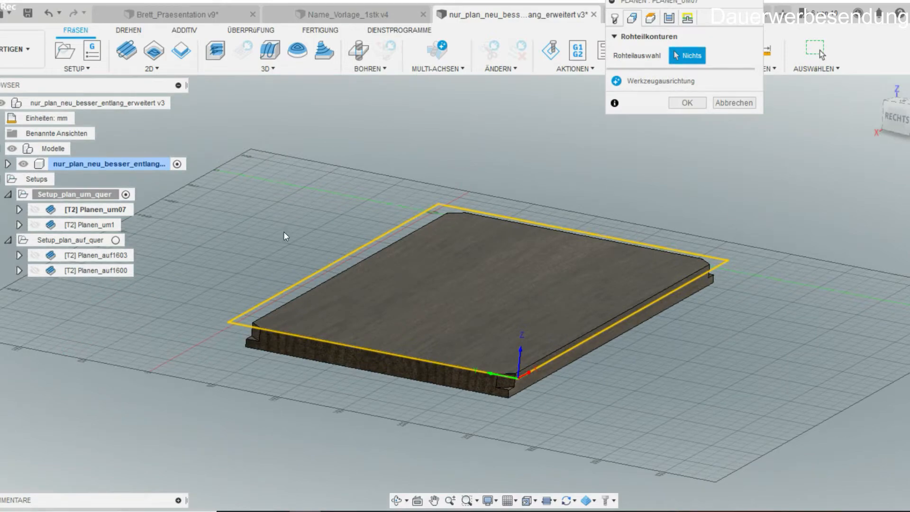
pyautogui.click(650, 18)
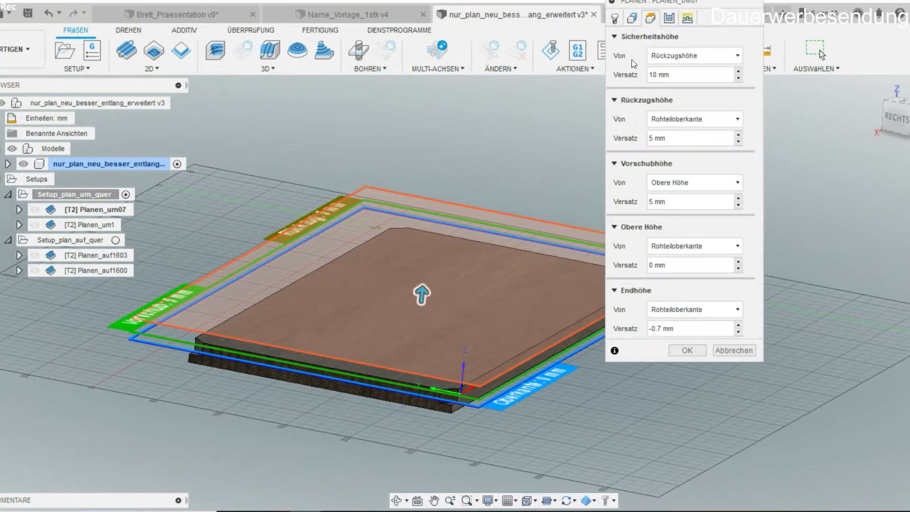
pyautogui.keyDown('shift'); pyautogui.moveTo(478, 290); pyautogui.dragTo(464, 296, button='middle'); pyautogui.keyUp('shift')
pyautogui.scroll(5, 337, 428)
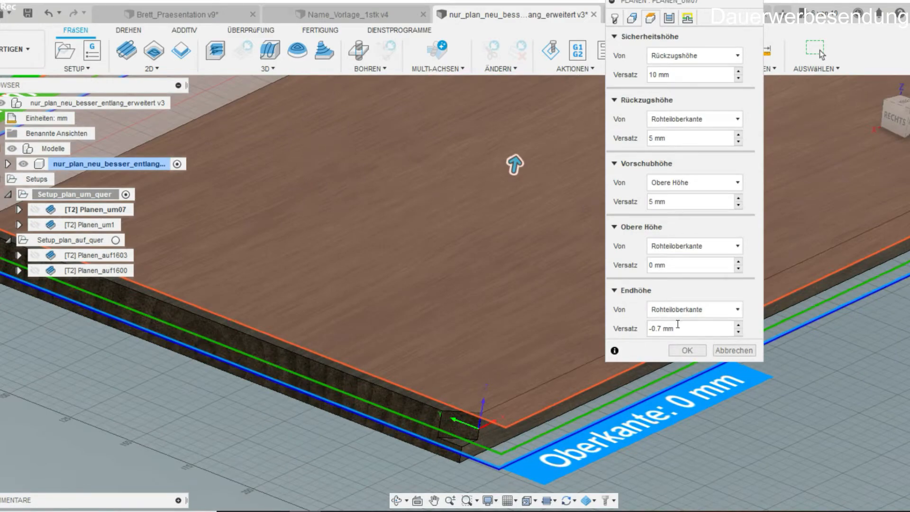
pyautogui.moveTo(546, 422)
pyautogui.keyDown('shift'); pyautogui.mouseDown(button='middle')
pyautogui.moveTo(520, 399)
pyautogui.moveTo(538, 409)
pyautogui.mouseUp(button='middle'); pyautogui.keyUp('shift')
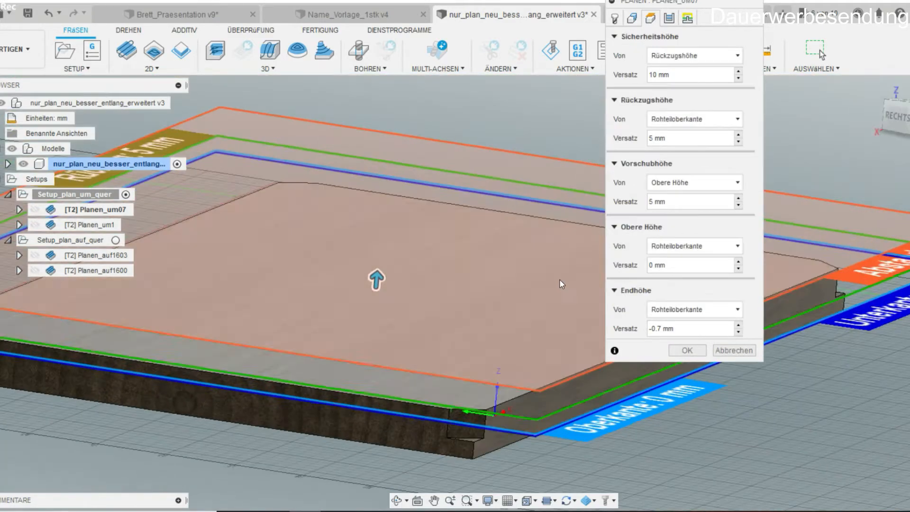
# Review the passes and the lead-in and transition settings of Planen_um07, and close the operation without changes.
pyautogui.click(669, 19)
pyautogui.moveTo(366, 372); pyautogui.dragTo(389, 335, button='middle')
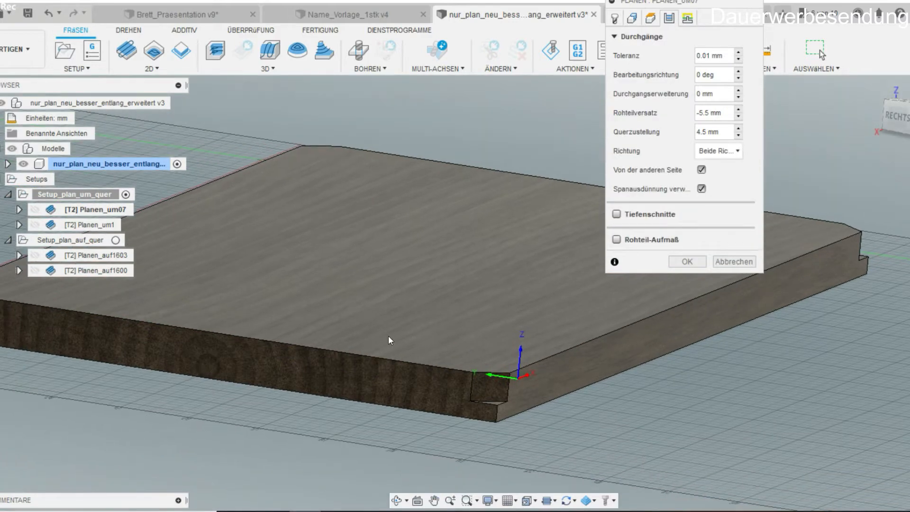
pyautogui.keyDown('shift'); pyautogui.moveTo(403, 283); pyautogui.dragTo(371, 330, button='middle'); pyautogui.keyUp('shift')
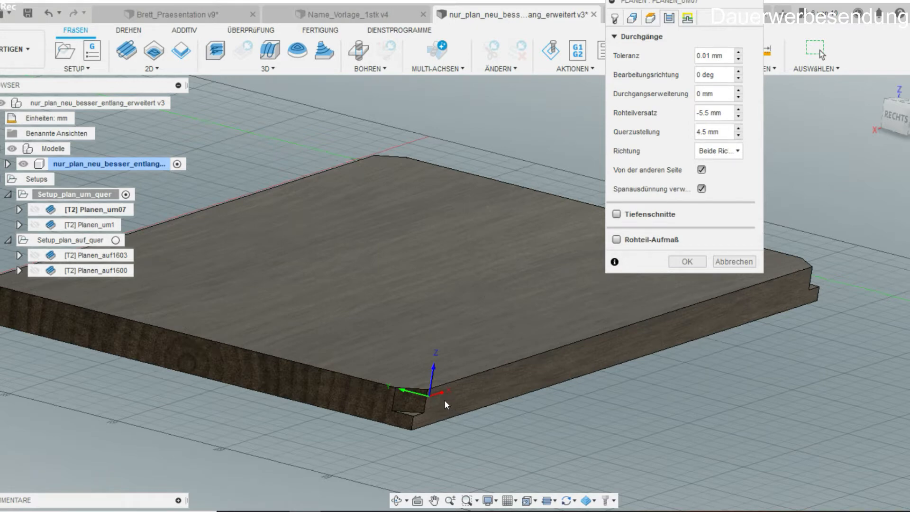
pyautogui.moveTo(435, 317); pyautogui.dragTo(446, 299, button='middle')
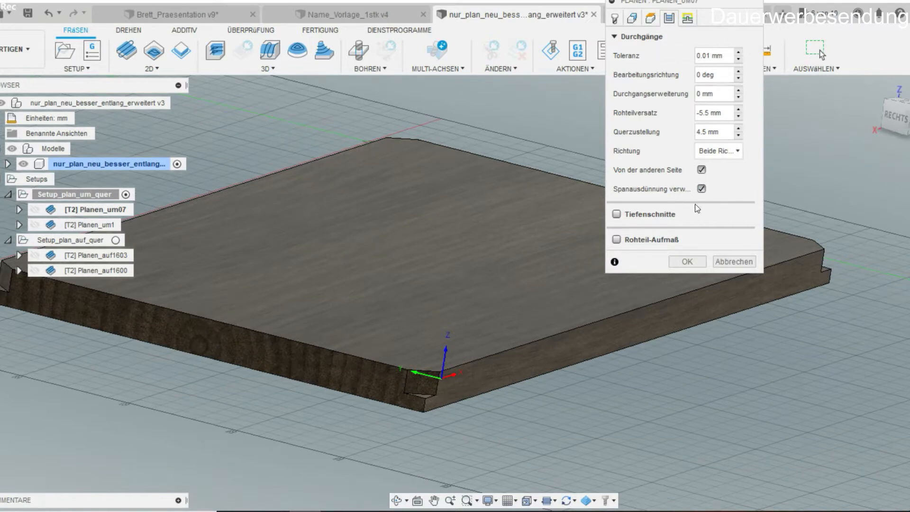
pyautogui.click(688, 18)
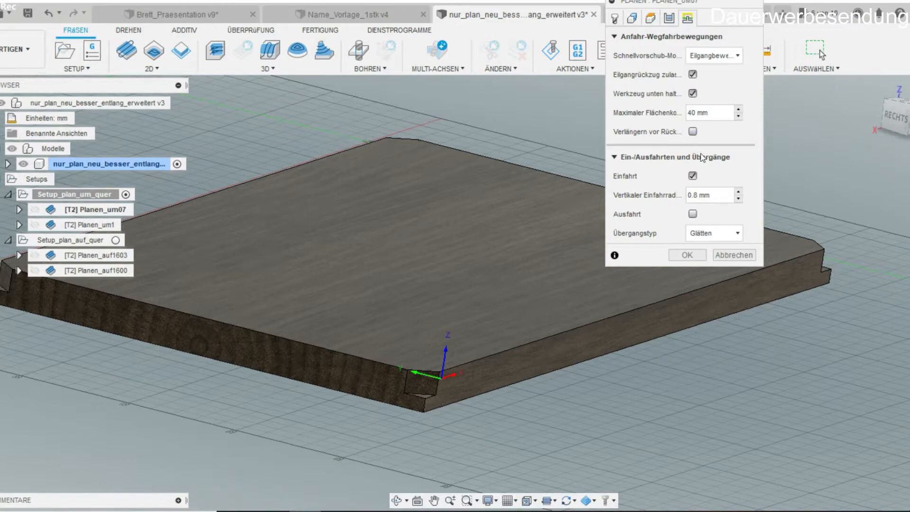
pyautogui.click(734, 255)
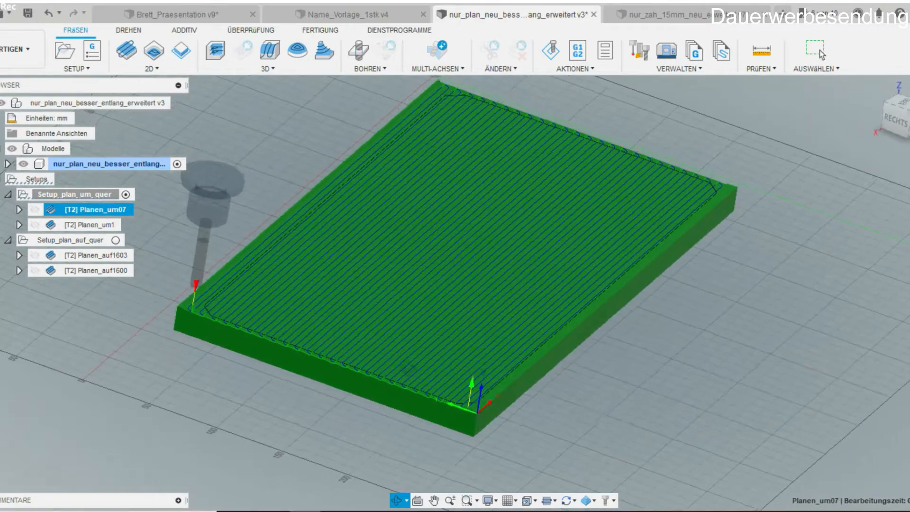
# Inspect the Planen_um07 toolpath across the stock, including its entry point at the far end of the front edge.
pyautogui.keyDown('shift'); pyautogui.moveTo(410, 369); pyautogui.dragTo(402, 363, button='middle'); pyautogui.keyUp('shift')
pyautogui.scroll(6, 190, 303)
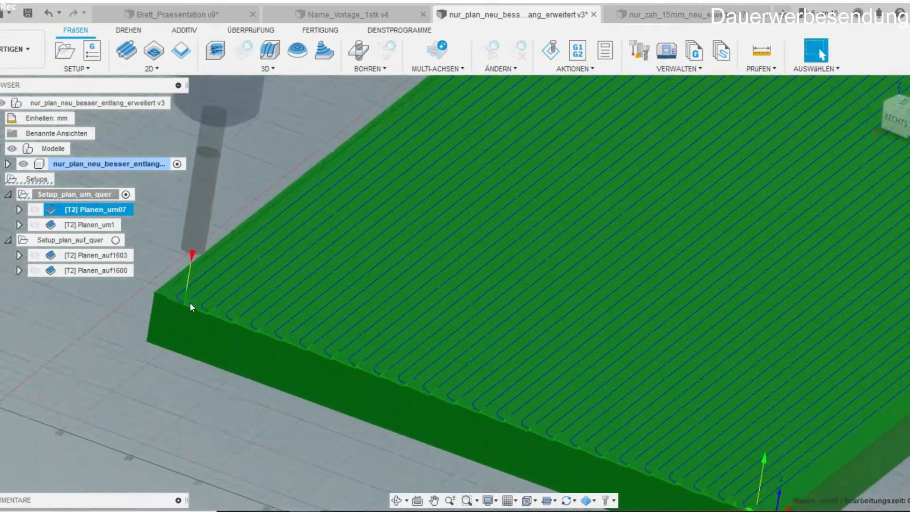
pyautogui.scroll(-5, 189, 303)
pyautogui.moveTo(276, 357); pyautogui.dragTo(174, 340, button='middle')
pyautogui.moveTo(173, 401)
pyautogui.keyDown('shift'); pyautogui.mouseDown(button='middle')
pyautogui.moveTo(173, 376)
pyautogui.moveTo(172, 403)
pyautogui.mouseUp(button='middle'); pyautogui.keyUp('shift')
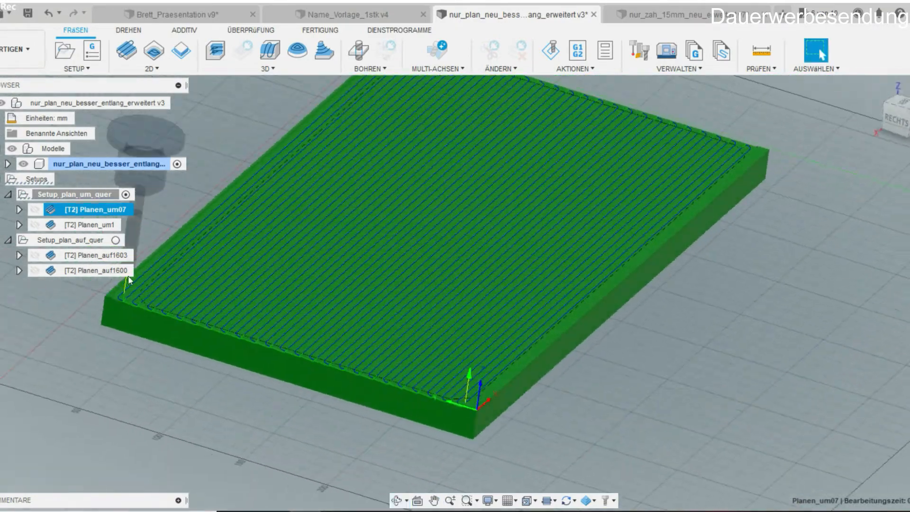
# Compare the toolpaths of Planen_um07 and Planen_um1 on the stock.
pyautogui.click(118, 224)
pyautogui.click(114, 209)
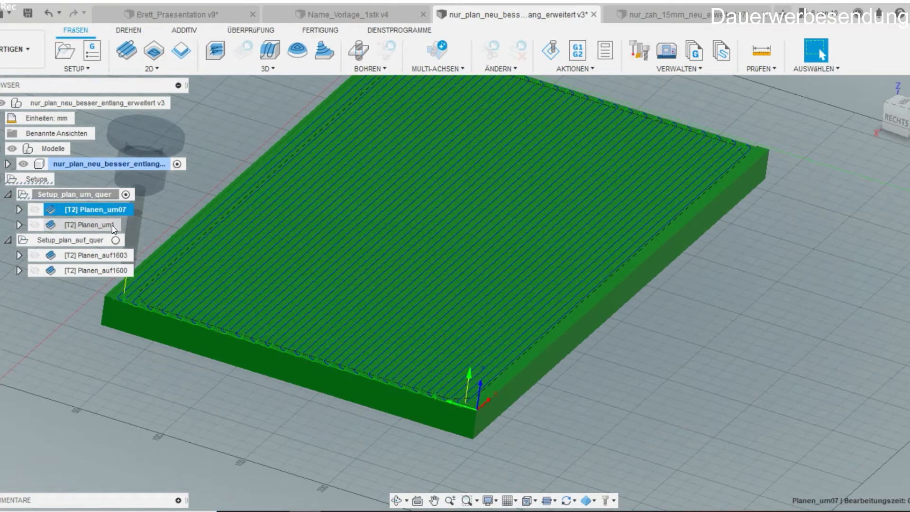
pyautogui.click(112, 224)
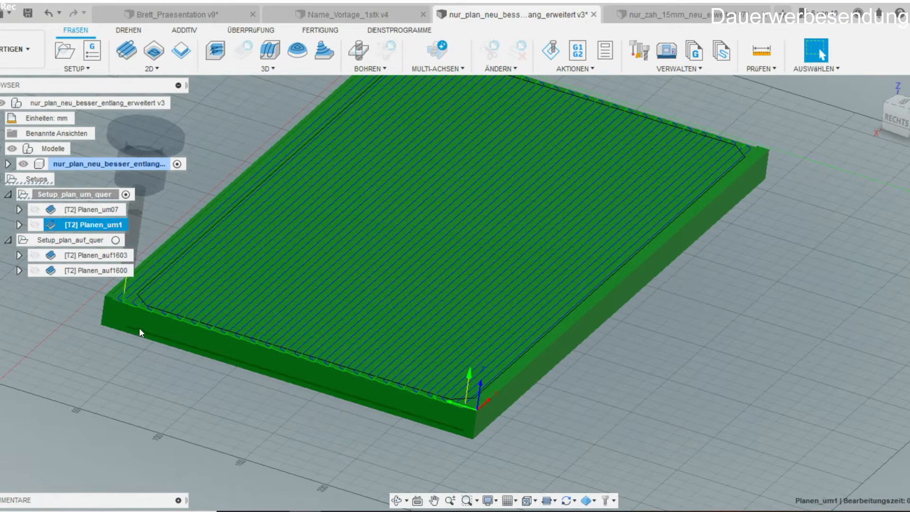
# Compare the stock and the coordinate origin's height between Setup_plan_um_quer and Setup_plan_auf_quer.
pyautogui.click(89, 195)
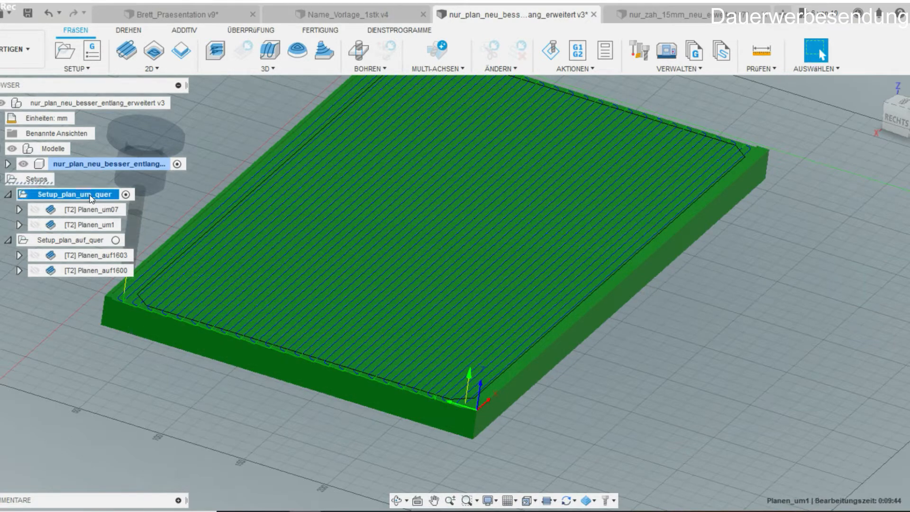
pyautogui.click(95, 242)
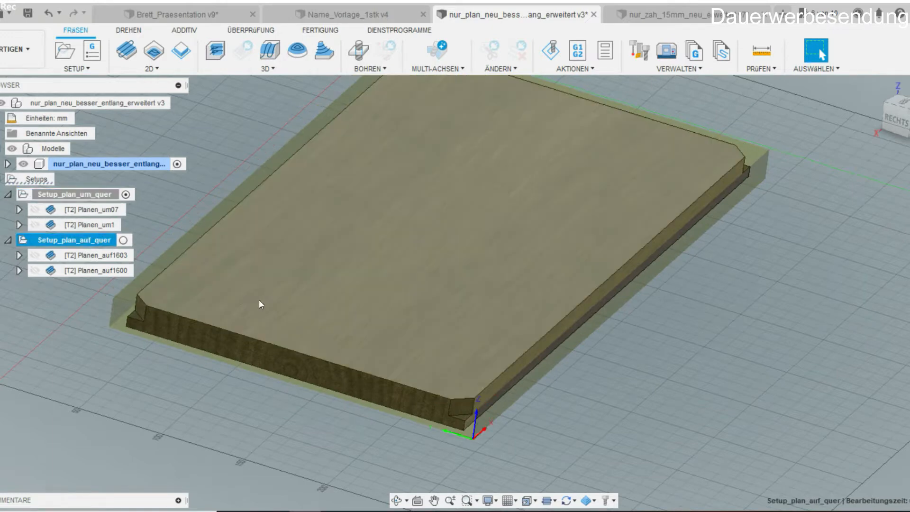
pyautogui.click(231, 283)
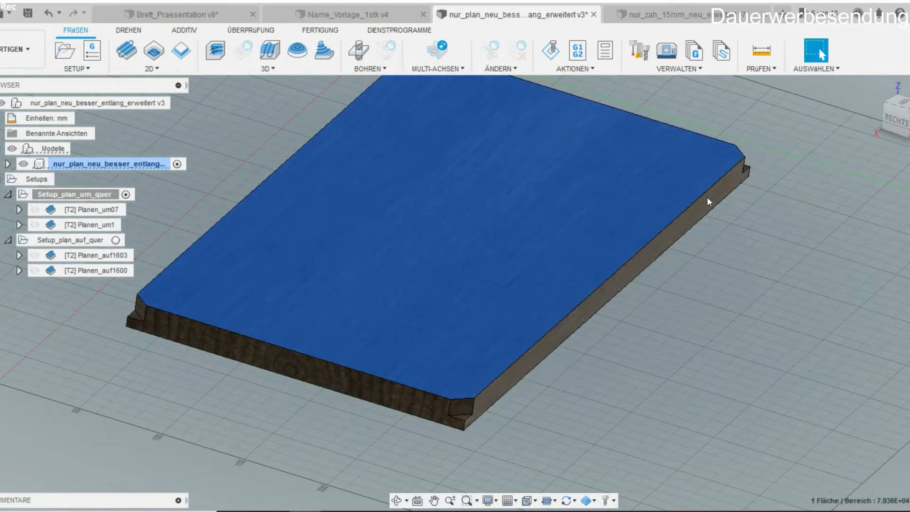
pyautogui.click(80, 239)
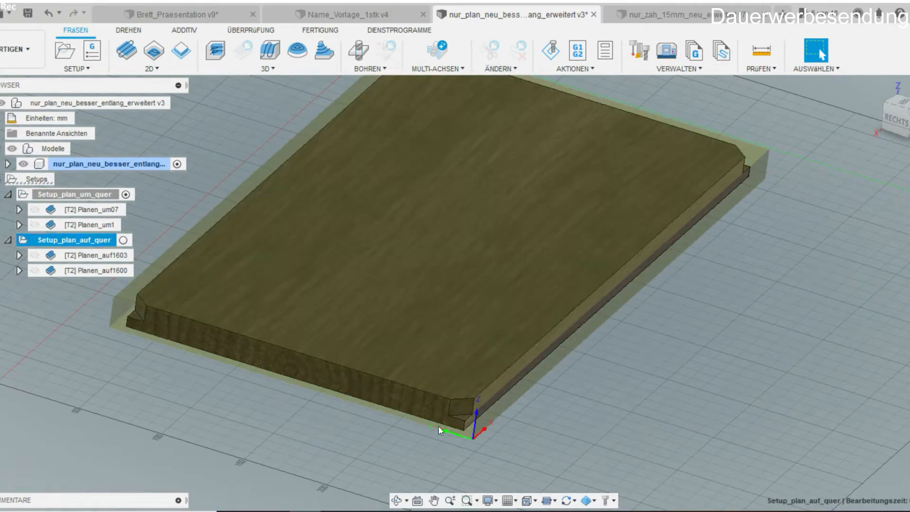
pyautogui.click(84, 193)
pyautogui.click(81, 240)
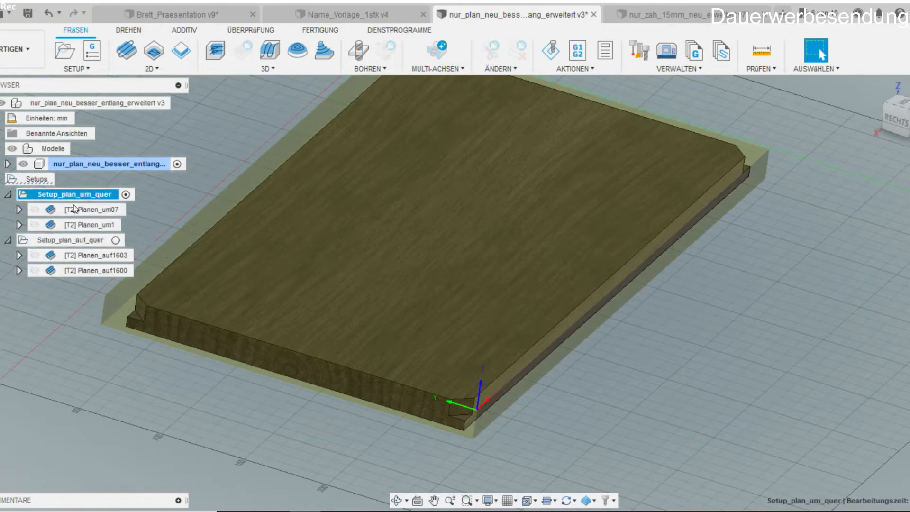
pyautogui.click(83, 194)
pyautogui.click(71, 239)
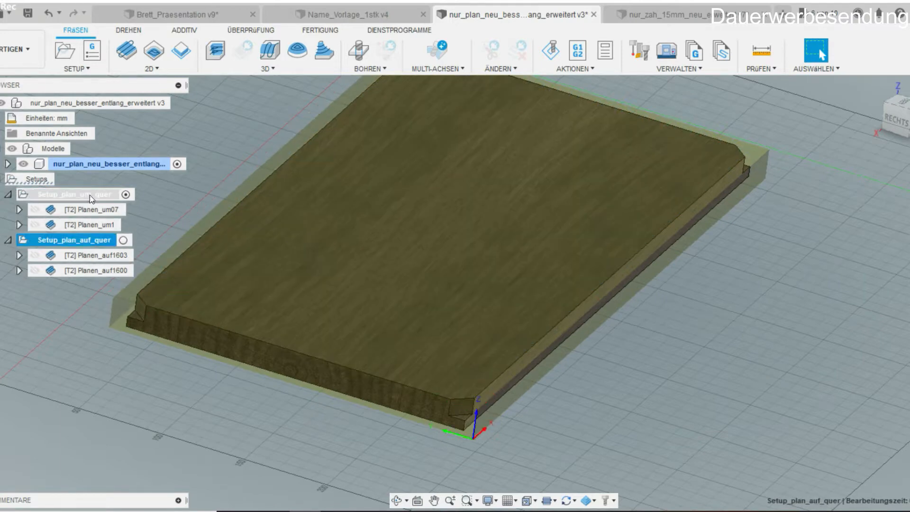
pyautogui.click(89, 195)
pyautogui.click(83, 239)
pyautogui.click(91, 196)
pyautogui.click(84, 240)
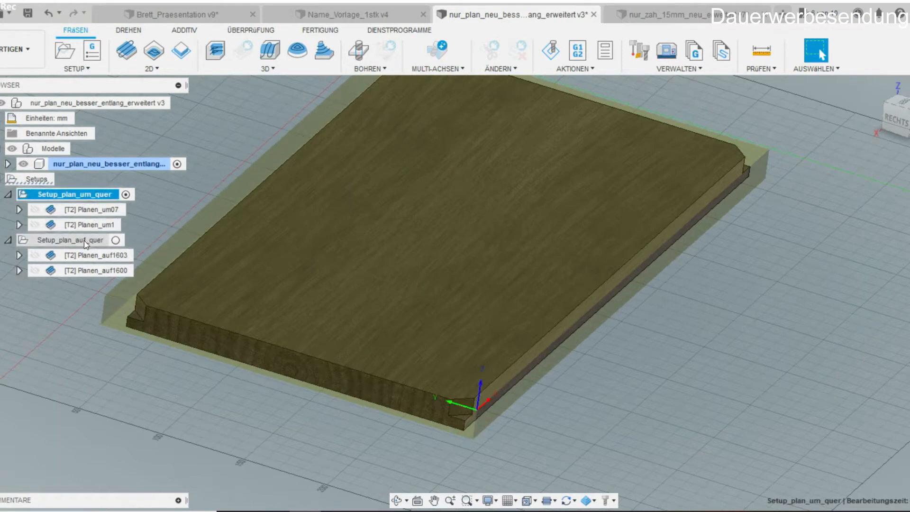
# Open the face operation Planen_auf1603 and examine its height settings, especially the reference and offset of the final height.
pyautogui.doubleClick(91, 256)
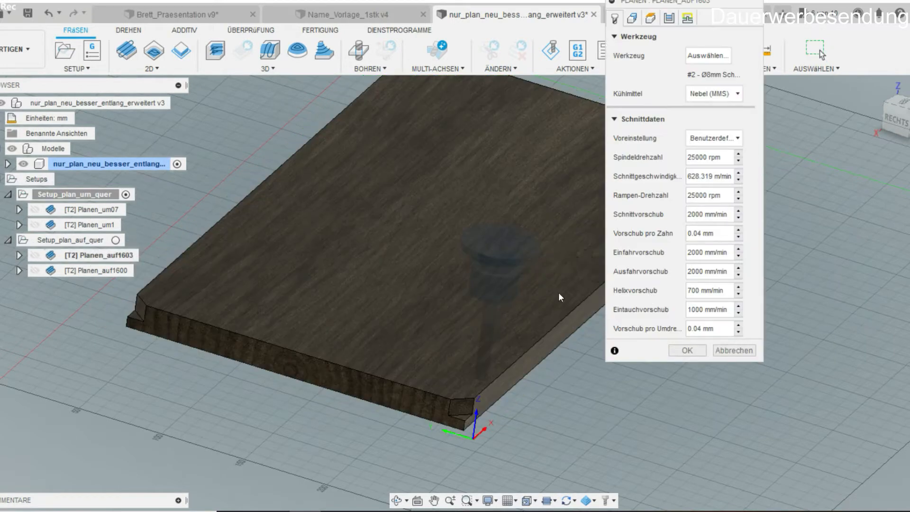
pyautogui.click(632, 19)
pyautogui.click(650, 20)
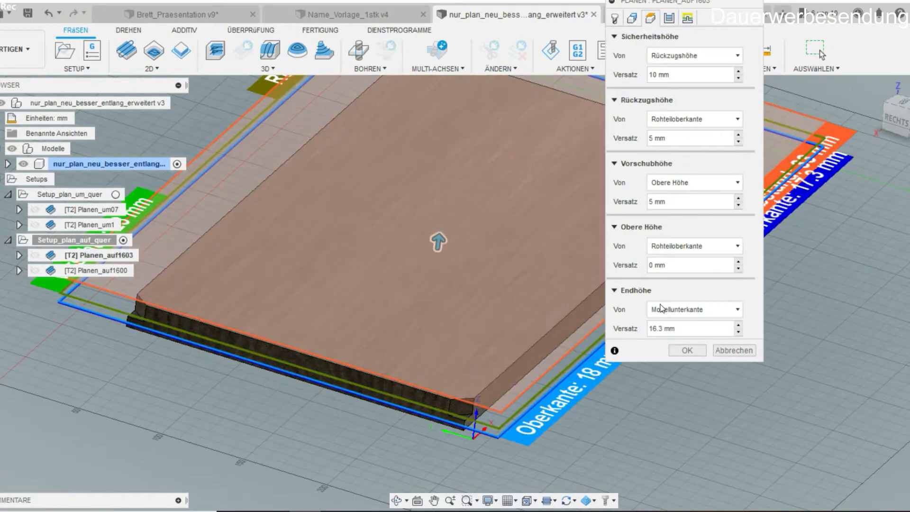
pyautogui.keyDown('shift'); pyautogui.moveTo(536, 448); pyautogui.dragTo(532, 381, button='middle'); pyautogui.keyUp('shift')
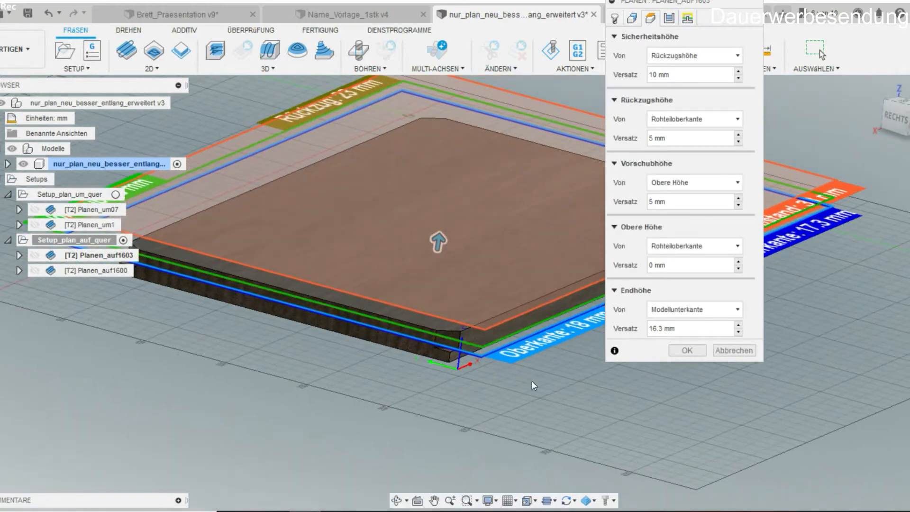
pyautogui.scroll(3, 519, 376)
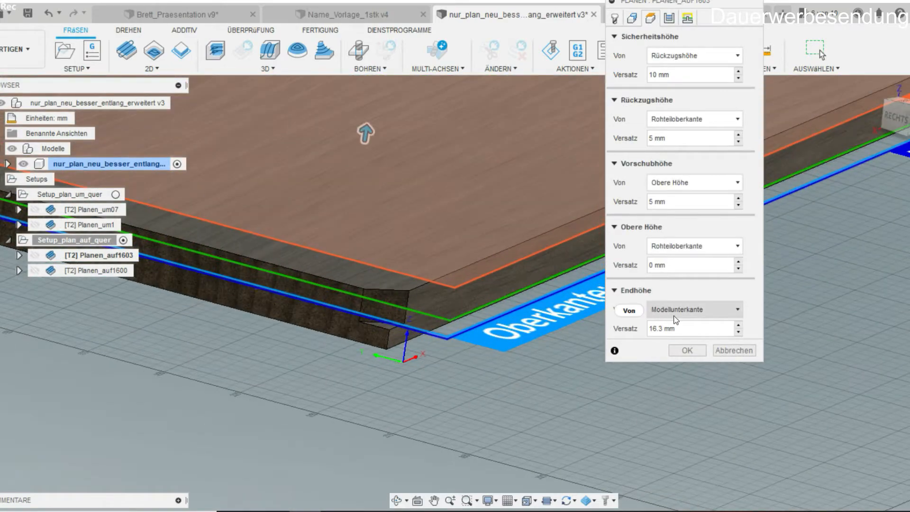
pyautogui.moveTo(693, 312)
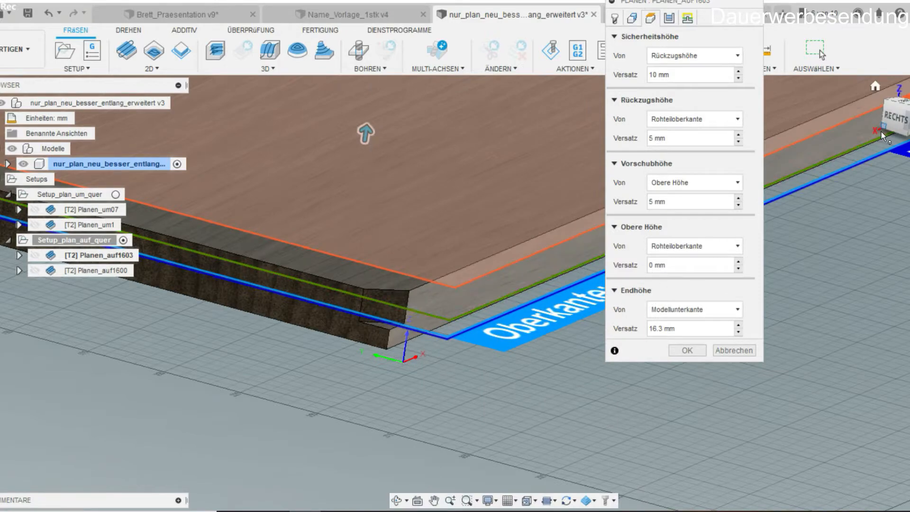
# View the board exactly from the right and examine the final height plane's offset relative to the model's underside.
pyautogui.click(895, 117)
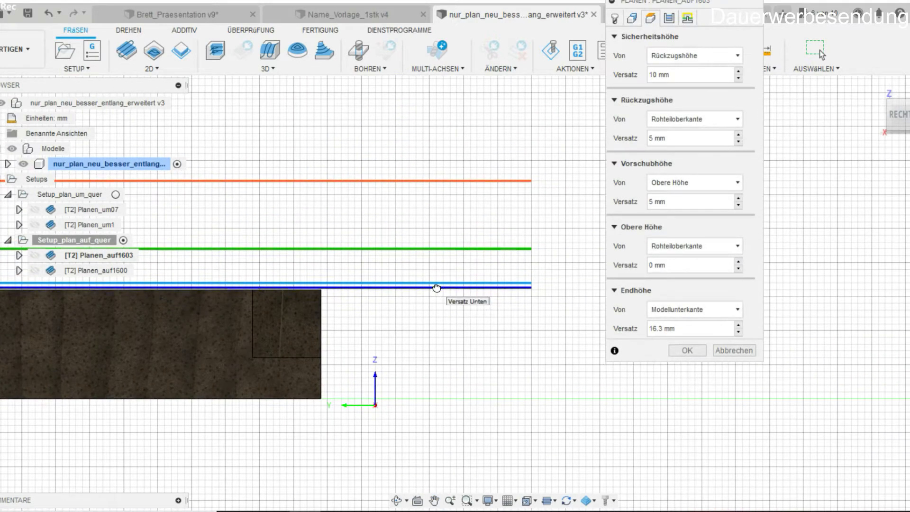
pyautogui.moveTo(437, 288); pyautogui.dragTo(423, 394)
pyautogui.moveTo(423, 394); pyautogui.dragTo(432, 288)
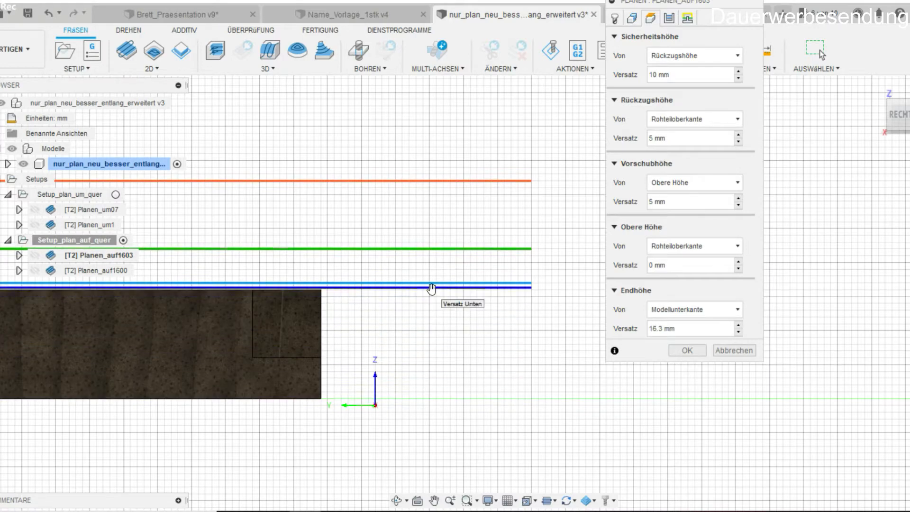
pyautogui.keyDown('shift'); pyautogui.moveTo(452, 383); pyautogui.dragTo(702, 295, button='middle'); pyautogui.keyUp('shift')
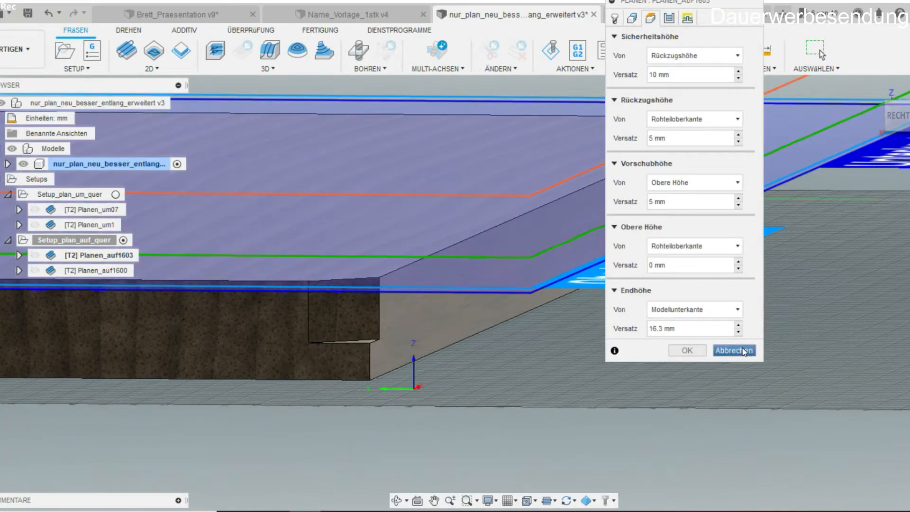
# Examine the reference options for the final height of Planen_auf1603 and the height planes around the board's corner.
pyautogui.click(724, 311)
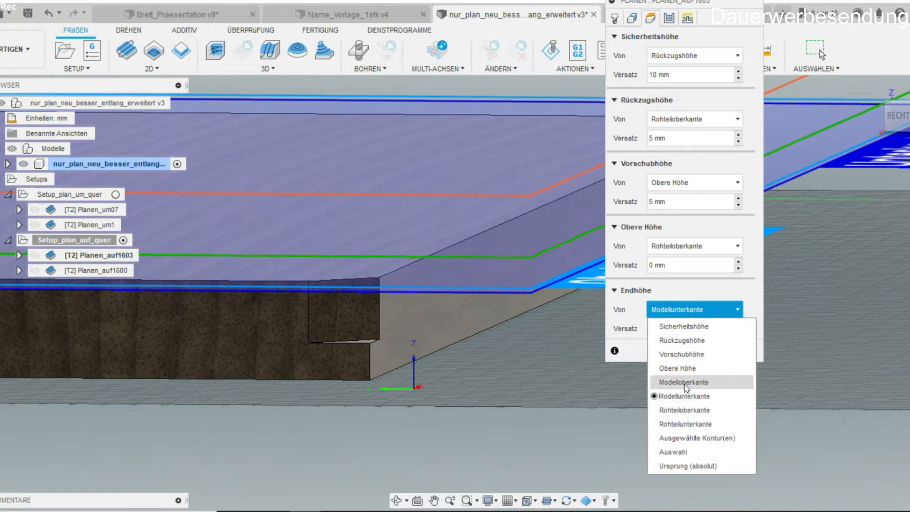
pyautogui.click(756, 293)
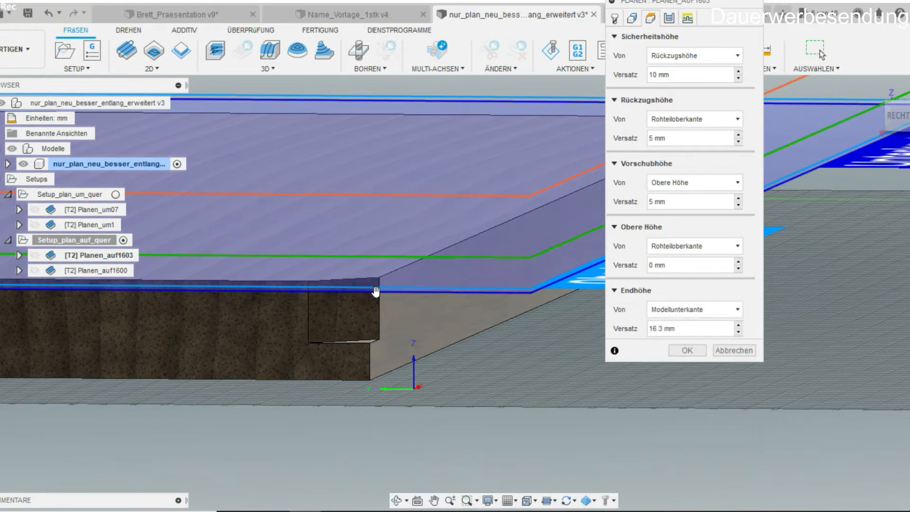
pyautogui.scroll(-4, 469, 352)
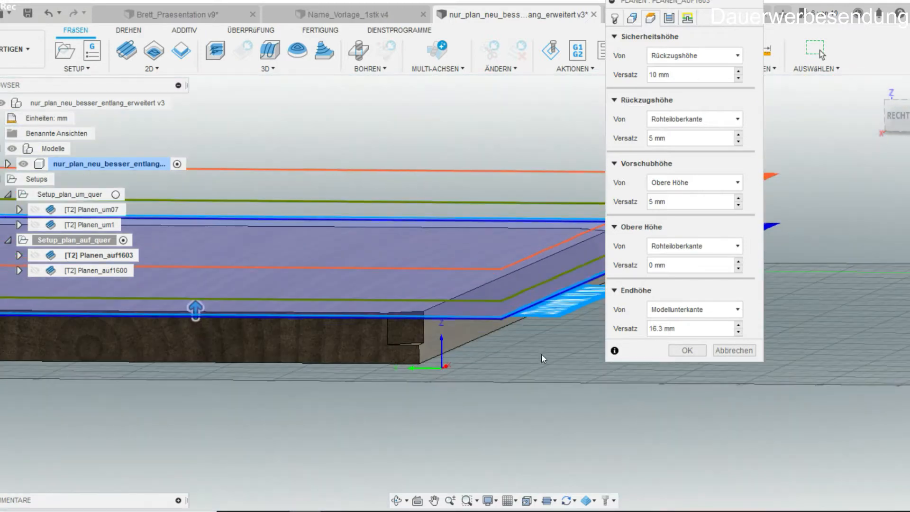
# Review the passes and linking settings of Planen_auf1603, and close the operation without changes.
pyautogui.click(669, 19)
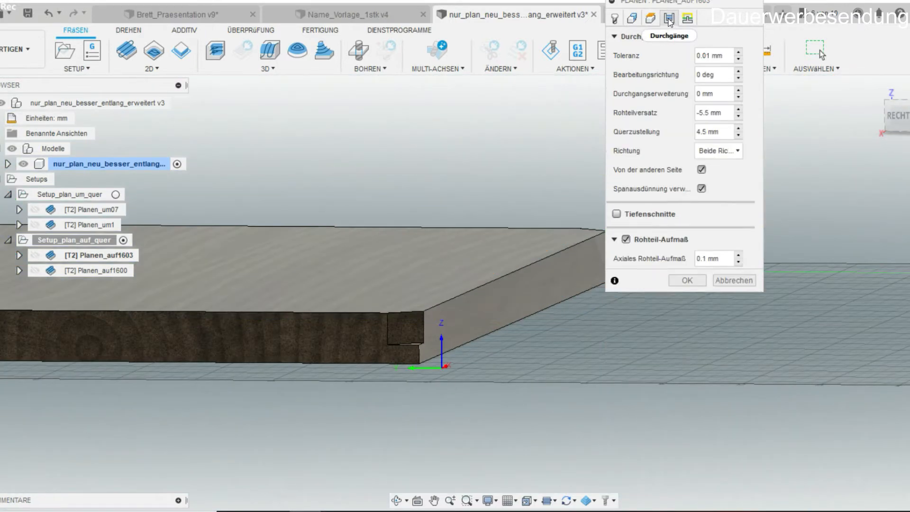
pyautogui.click(686, 19)
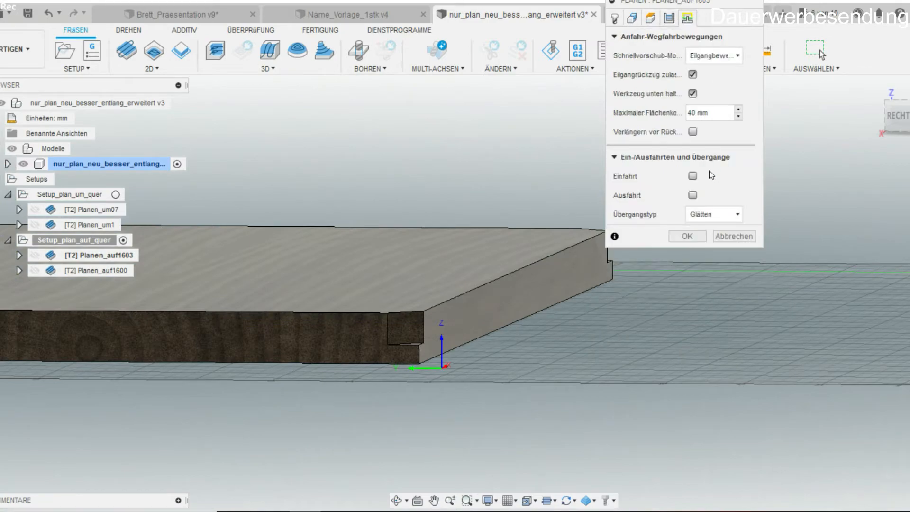
pyautogui.click(734, 236)
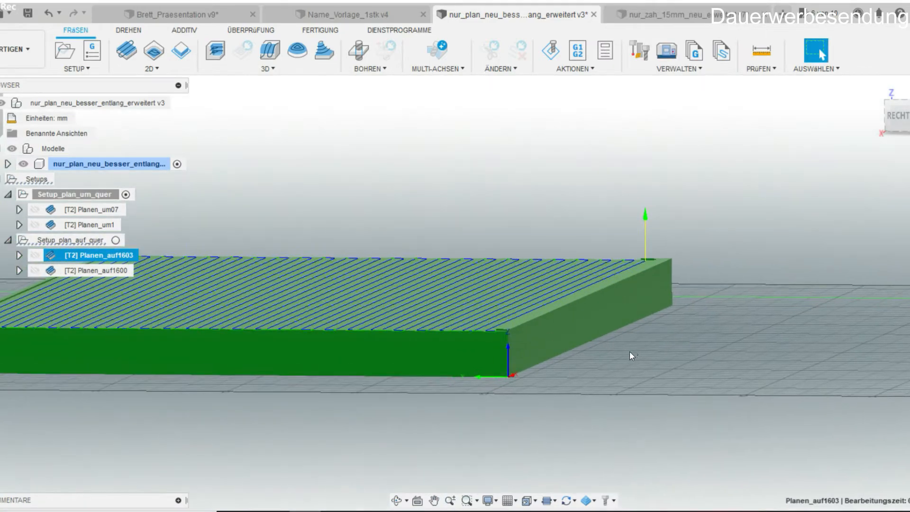
# Compare the toolpaths of Planen_auf1603 and Planen_auf1600 on the stock from an angled view.
pyautogui.scroll(3, 616, 367)
pyautogui.moveTo(453, 421); pyautogui.dragTo(716, 352)
pyautogui.moveTo(432, 424); pyautogui.dragTo(629, 371, button='middle')
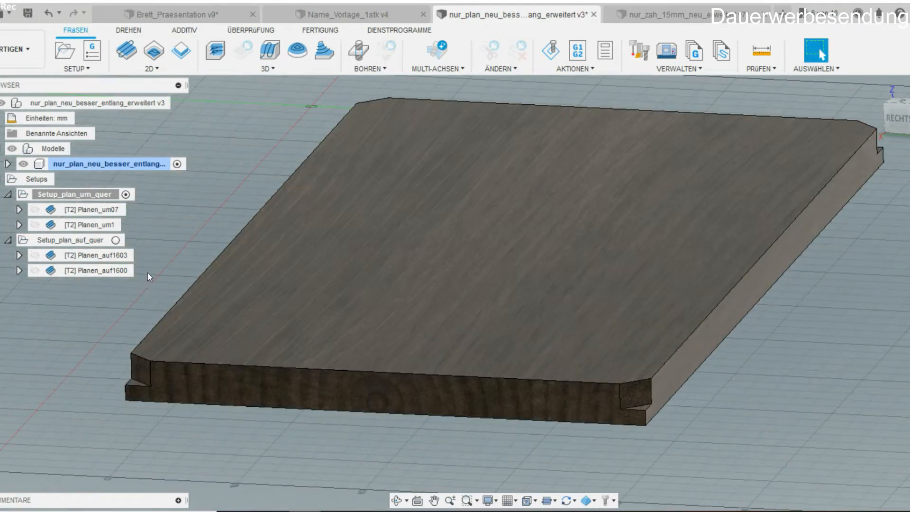
pyautogui.click(97, 255)
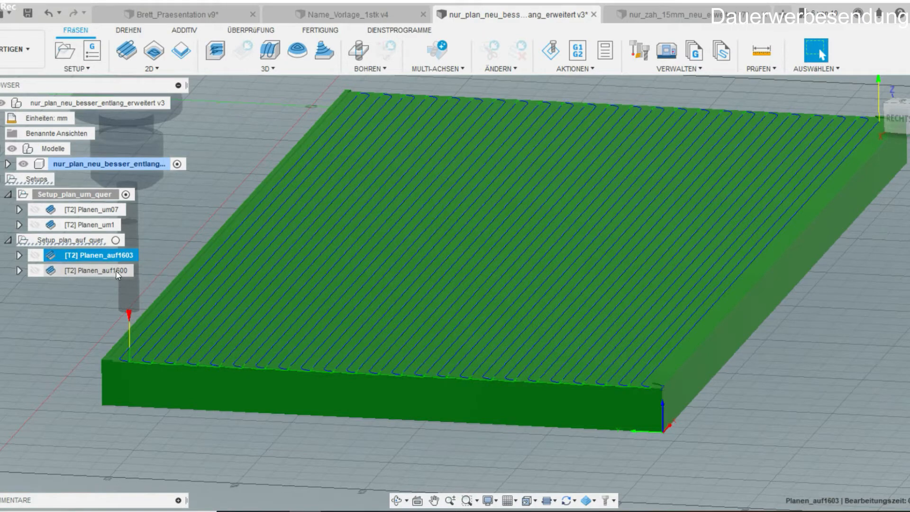
pyautogui.click(115, 271)
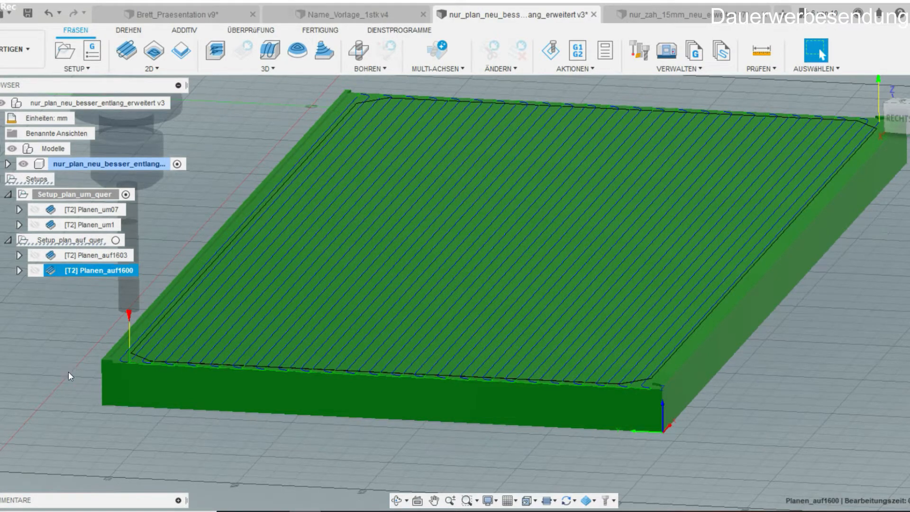
# Examine how the Planen_auf1600 toolpath runs over the board's cut-off corner and across the whole stock.
pyautogui.scroll(3, 132, 369)
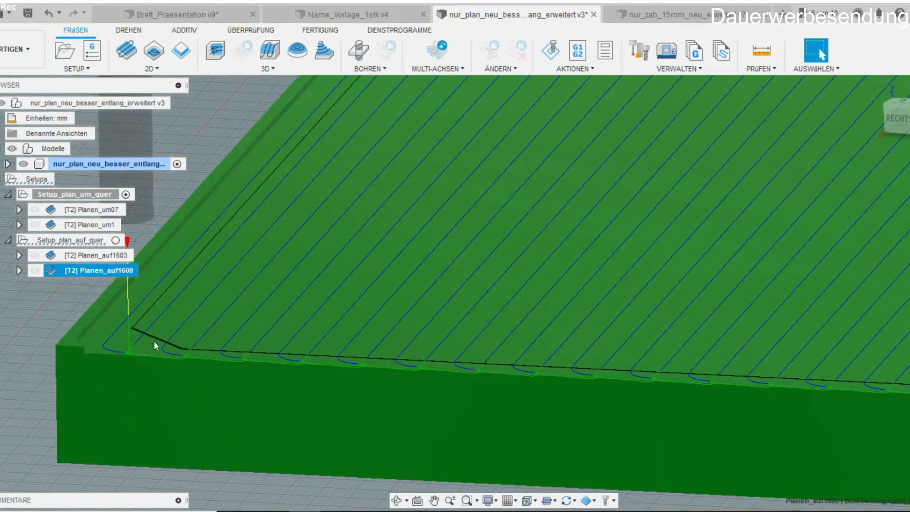
pyautogui.click(177, 346)
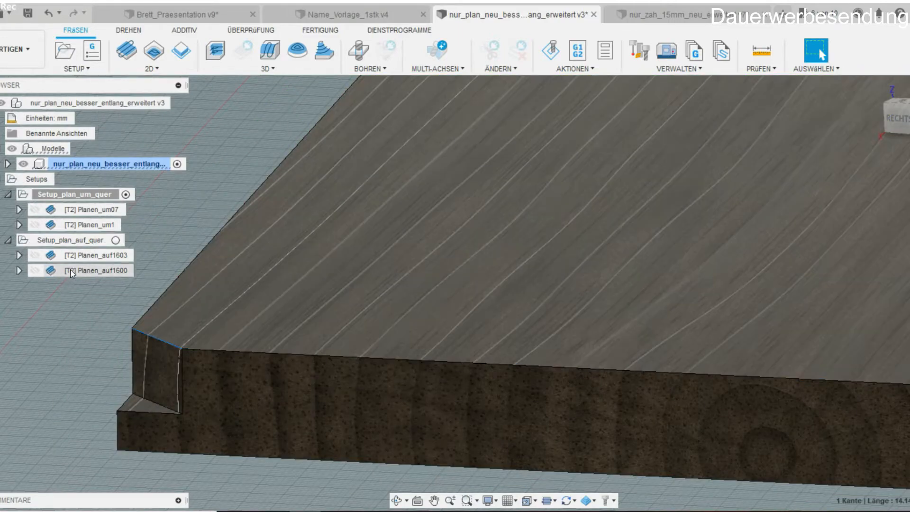
pyautogui.click(71, 271)
pyautogui.scroll(-10, 447, 394)
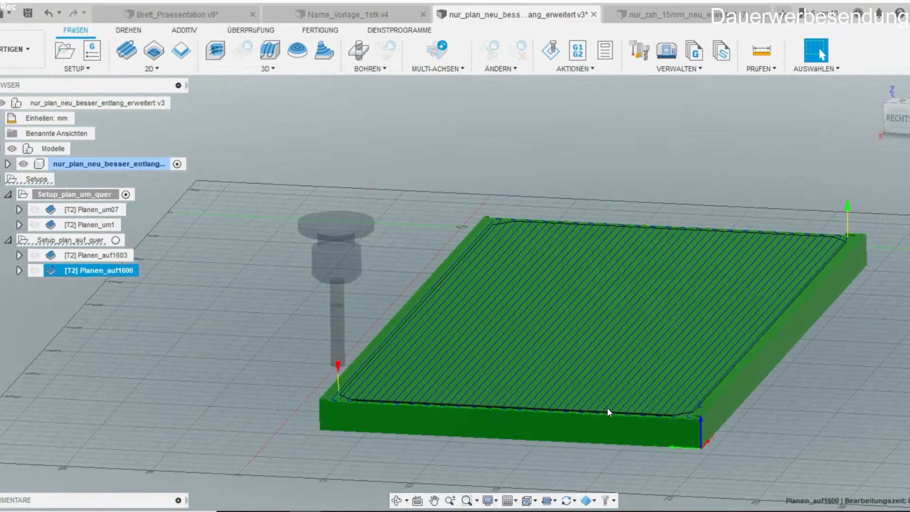
pyautogui.keyDown('shift'); pyautogui.moveTo(607, 408); pyautogui.dragTo(460, 443, button='middle'); pyautogui.keyUp('shift')
pyautogui.scroll(-3, 559, 349)
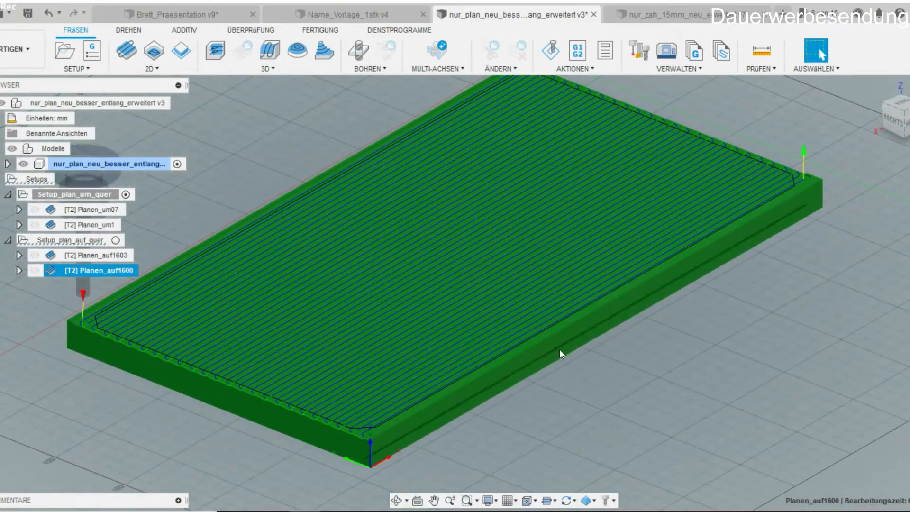
# Return the planing board to its home view and switch to the number board design nur_zah_15mm_neu_erweitert.
pyautogui.click(832, 117)
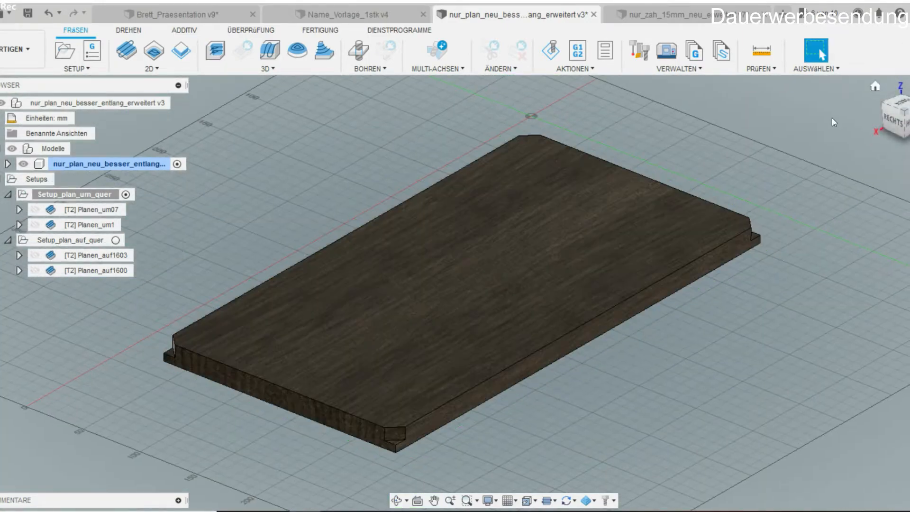
pyautogui.click(876, 89)
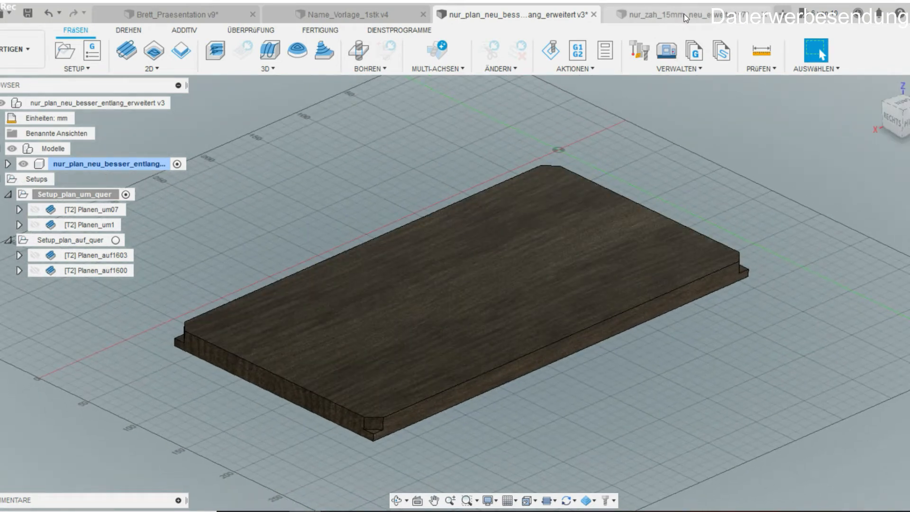
pyautogui.click(684, 14)
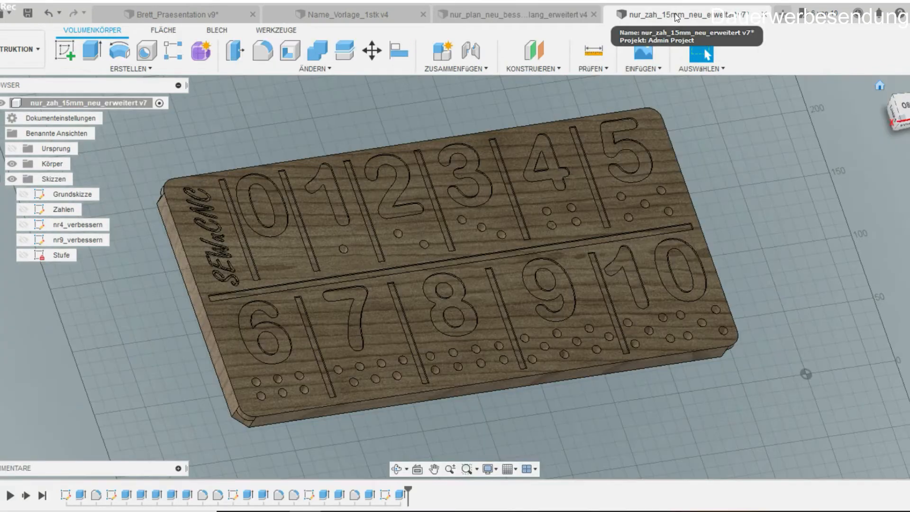
# Inspect the number board's short side face and the shape of its corner below the number 6.
pyautogui.keyDown('shift'); pyautogui.moveTo(285, 266); pyautogui.dragTo(244, 287, button='middle'); pyautogui.keyUp('shift')
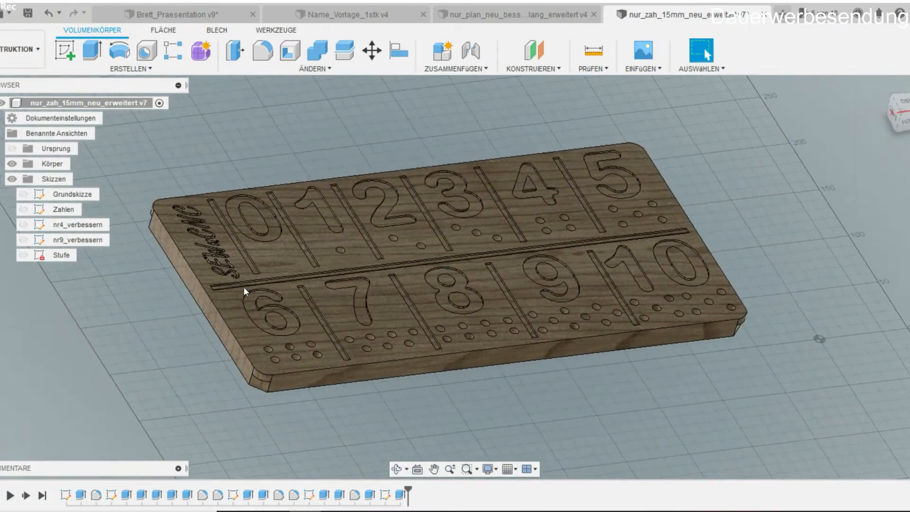
pyautogui.click(218, 320)
pyautogui.scroll(5, 272, 344)
pyautogui.scroll(-5, 577, 392)
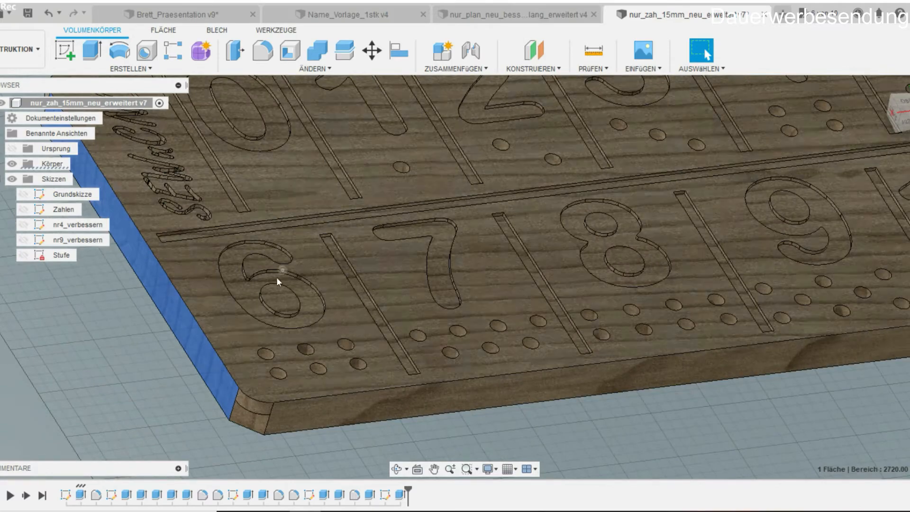
pyautogui.click(181, 359)
pyautogui.keyDown('shift'); pyautogui.moveTo(203, 363); pyautogui.dragTo(278, 249, button='middle'); pyautogui.keyUp('shift')
pyautogui.scroll(5, 278, 246)
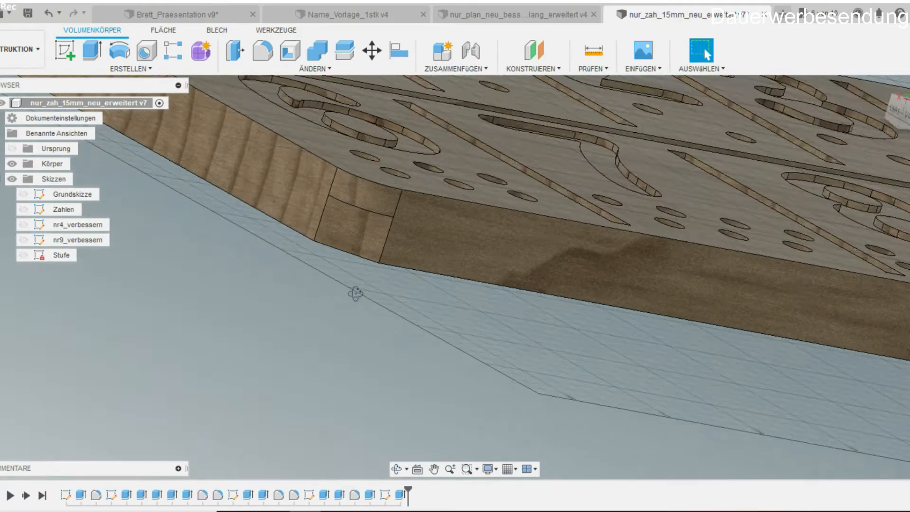
pyautogui.keyDown('shift'); pyautogui.moveTo(356, 294); pyautogui.dragTo(343, 324, button='middle'); pyautogui.keyUp('shift')
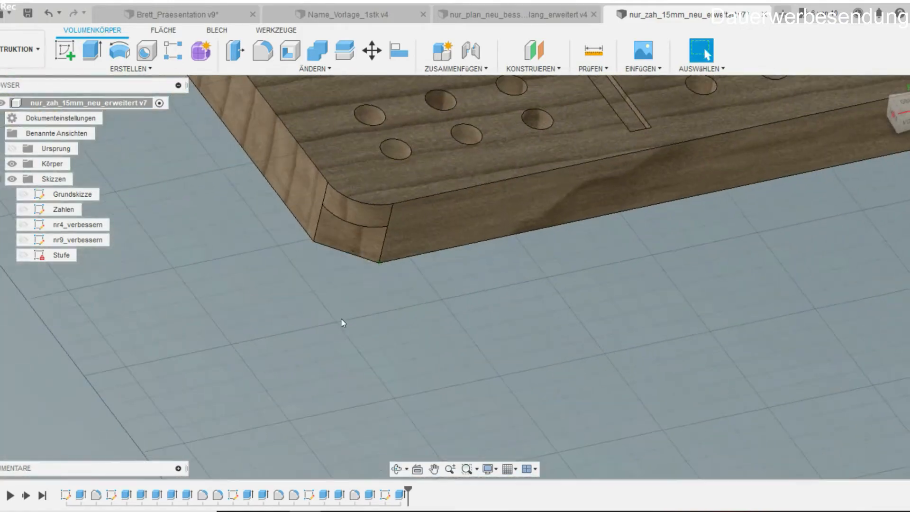
# Look over the engraved numbers, dividing grooves, holes and lettering on the board's top face.
pyautogui.scroll(-4, 342, 323)
pyautogui.moveTo(362, 229); pyautogui.dragTo(280, 368, button='middle')
pyautogui.scroll(-1, 280, 368)
pyautogui.moveTo(190, 351); pyautogui.dragTo(312, 421, button='middle')
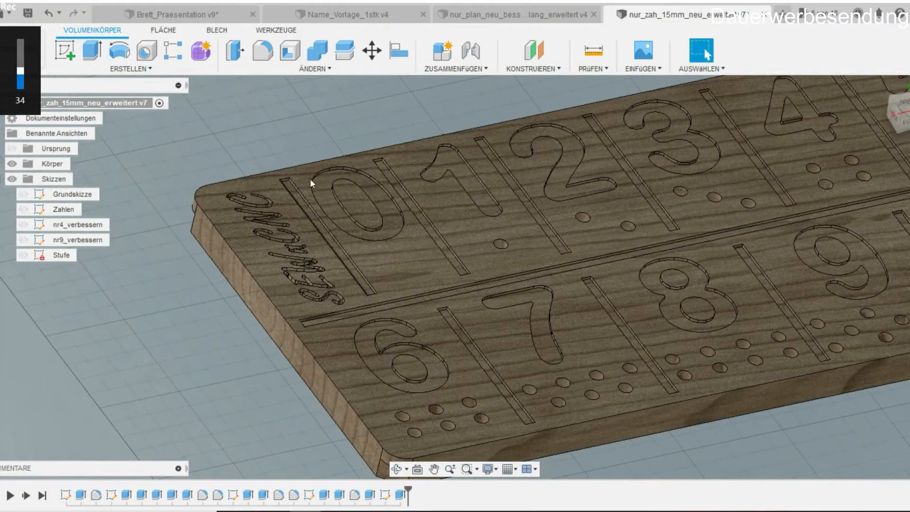
pyautogui.scroll(-1, 607, 365)
pyautogui.moveTo(460, 367); pyautogui.dragTo(308, 349, button='middle')
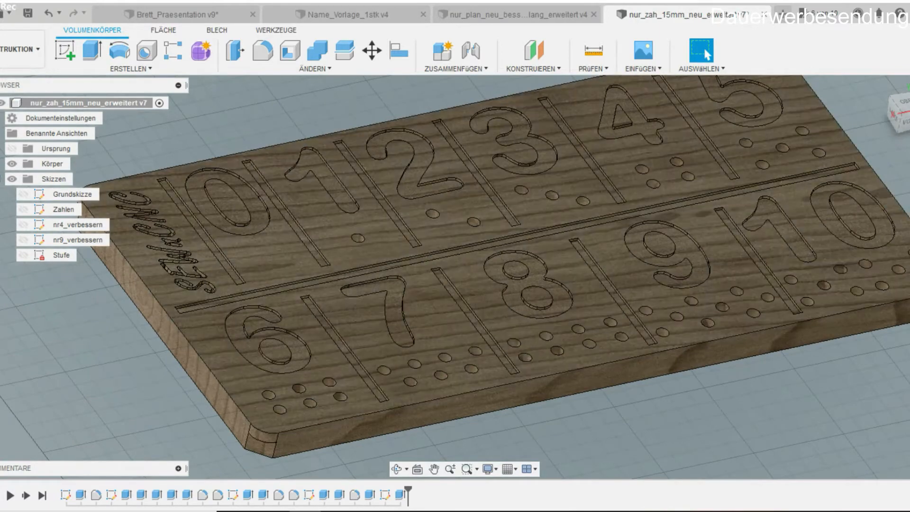
# Show the sketch Grundskizze to inspect the board's basic outline, and hide it again.
pyautogui.click(19, 49)
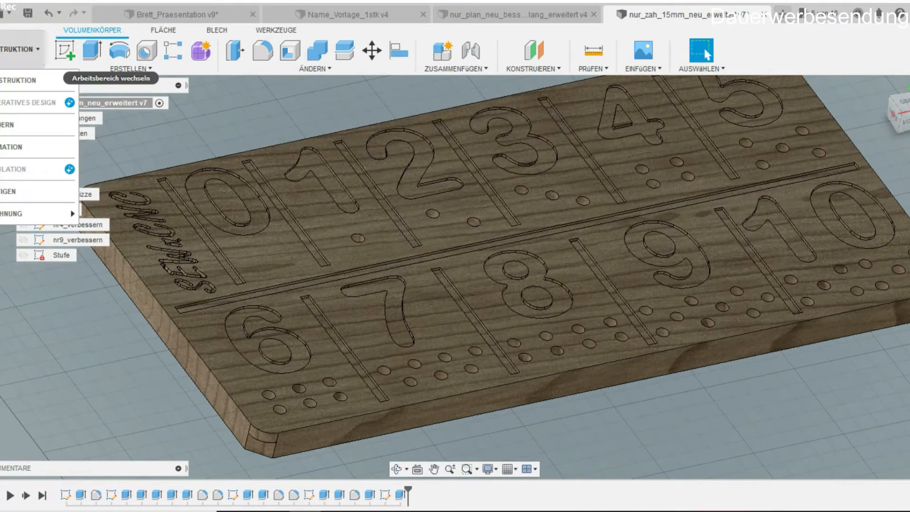
pyautogui.click(106, 369)
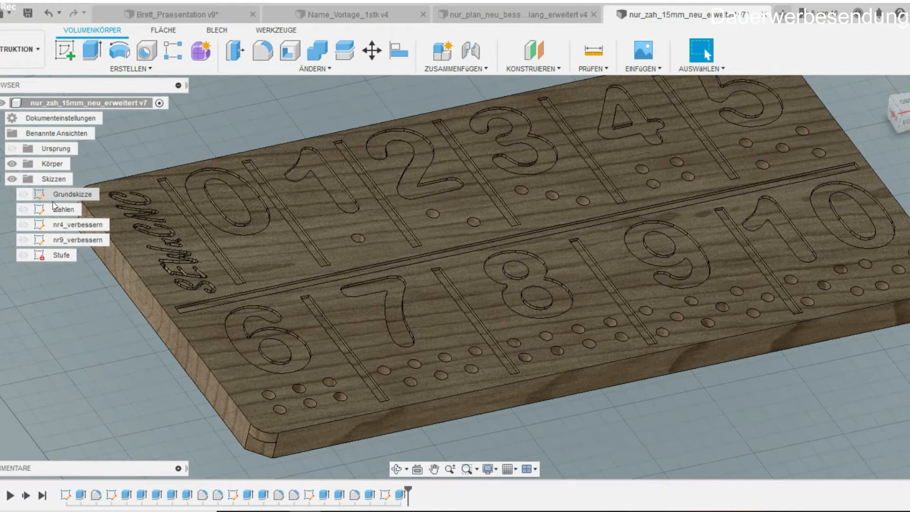
pyautogui.click(23, 195)
pyautogui.scroll(-3, 301, 306)
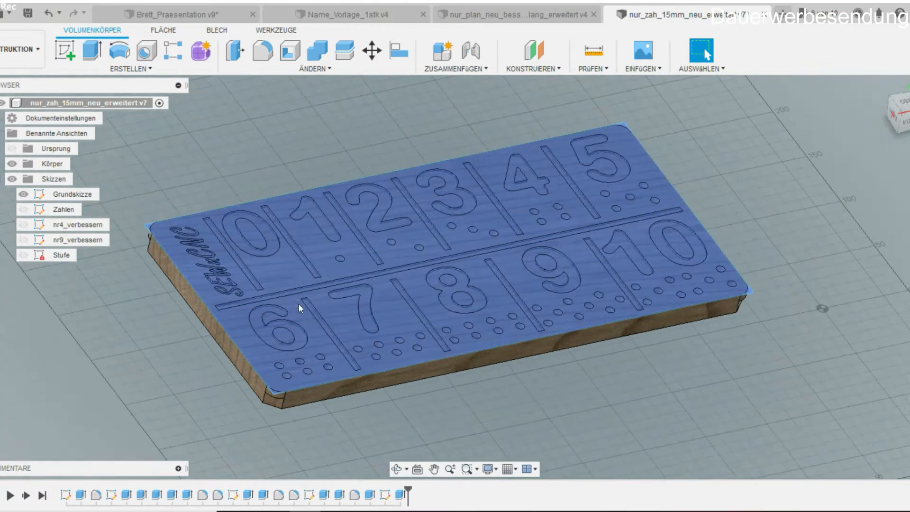
pyautogui.click(23, 195)
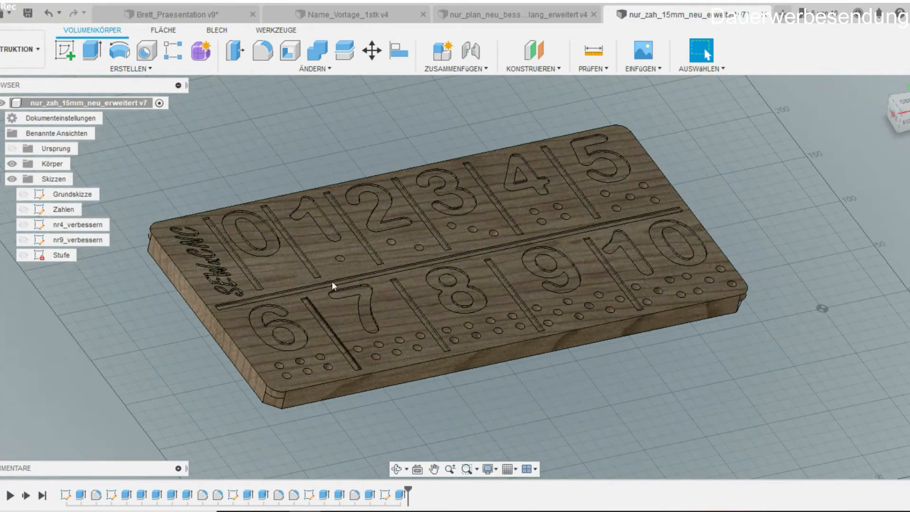
# Open the sketch Zahlen for editing and orient the view so that the numbers read upright.
pyautogui.click(62, 210)
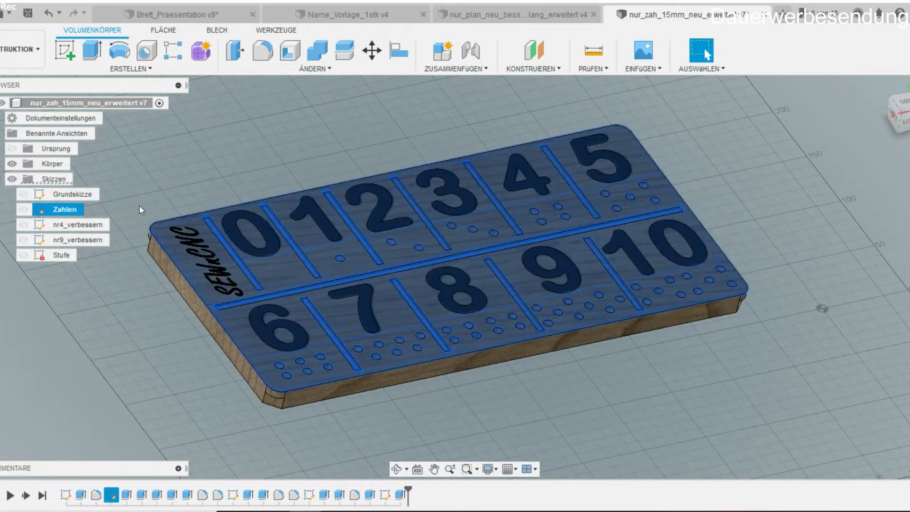
pyautogui.doubleClick(61, 209)
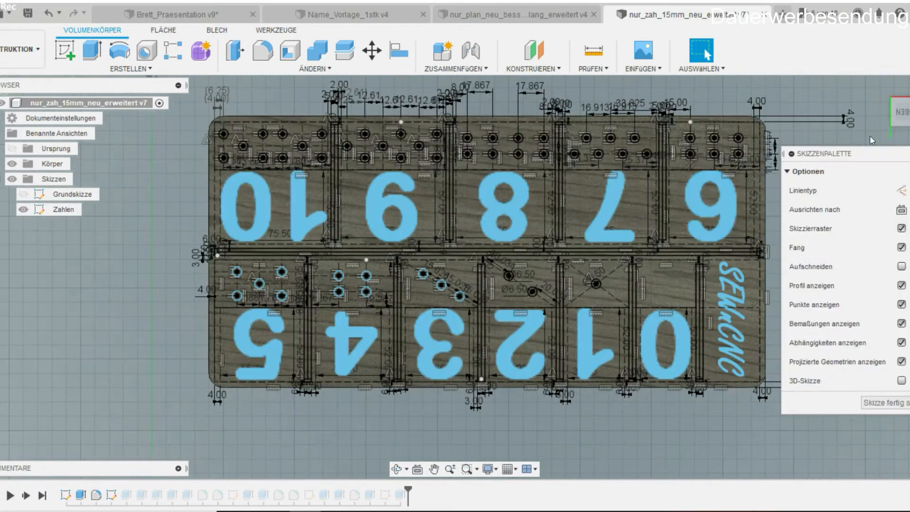
pyautogui.click(909, 89)
pyautogui.click(909, 89)
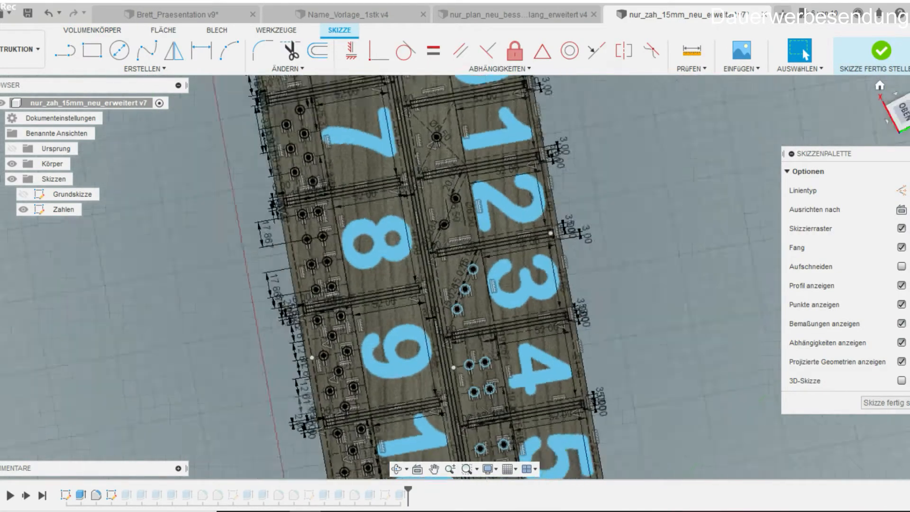
pyautogui.moveTo(570, 397); pyautogui.dragTo(560, 286, button='middle')
pyautogui.keyDown('shift'); pyautogui.moveTo(510, 377); pyautogui.dragTo(387, 413, button='middle'); pyautogui.keyUp('shift')
# Examine the dimensions and construction lines that position the holes beneath the numbers 8, 9 and 10.
pyautogui.scroll(3, 534, 357)
pyautogui.scroll(2, 535, 357)
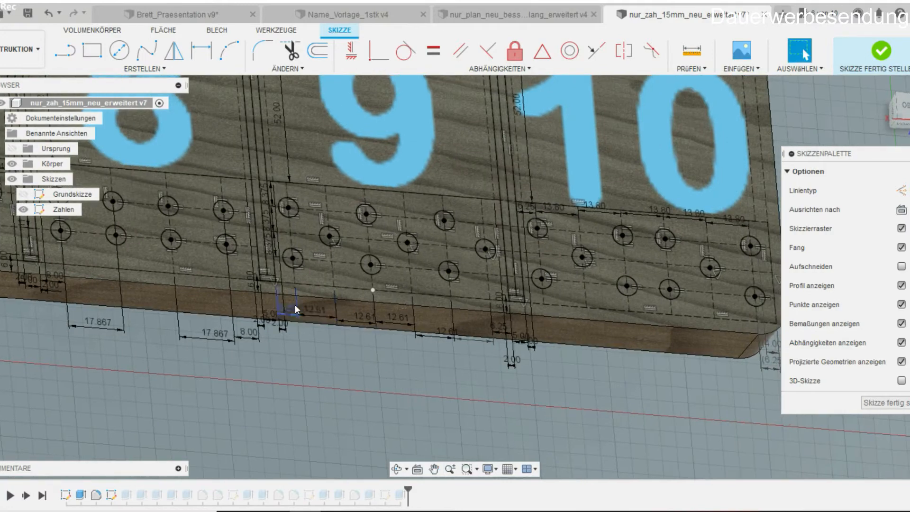
pyautogui.scroll(-4, 564, 363)
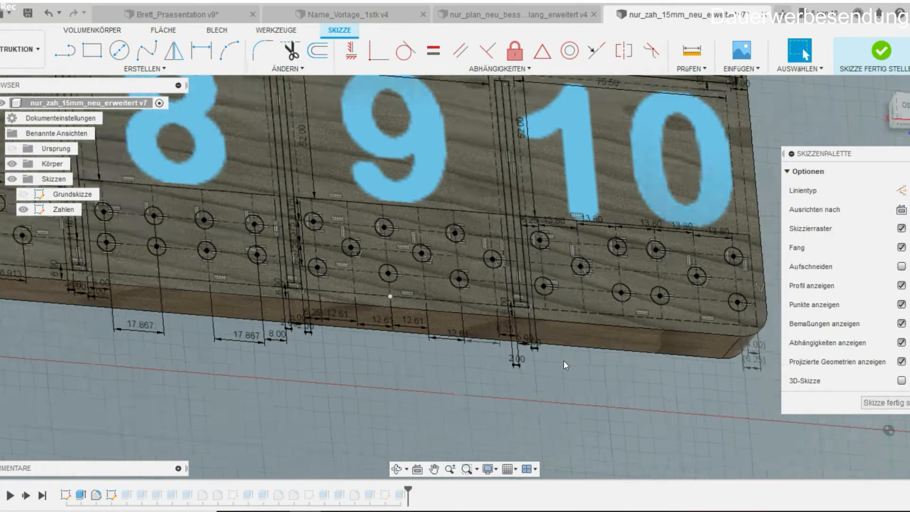
pyautogui.moveTo(565, 363); pyautogui.dragTo(669, 424, button='middle')
pyautogui.moveTo(397, 129); pyautogui.dragTo(371, 194, button='middle')
pyautogui.moveTo(359, 313); pyautogui.dragTo(344, 255, button='middle')
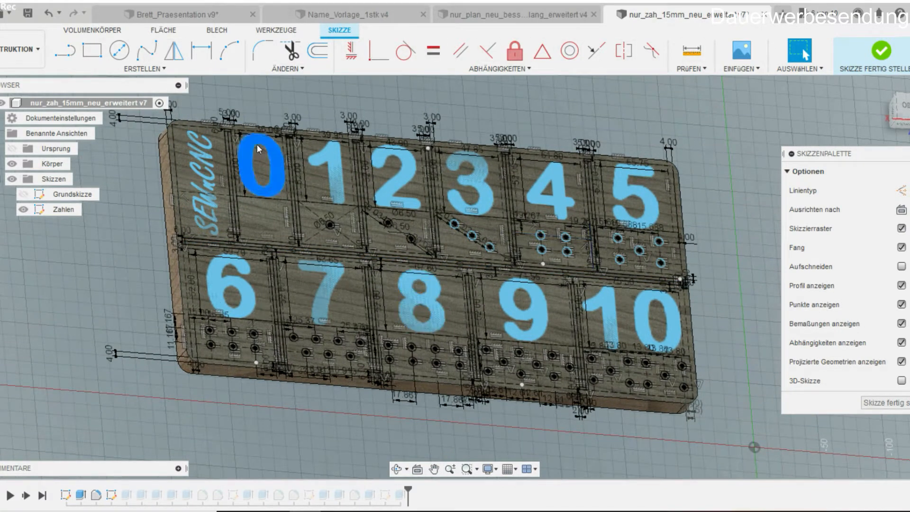
# Check the available sketch creation tools and examine the hole circles and groove lines in the sketch's lower row.
pyautogui.click(142, 69)
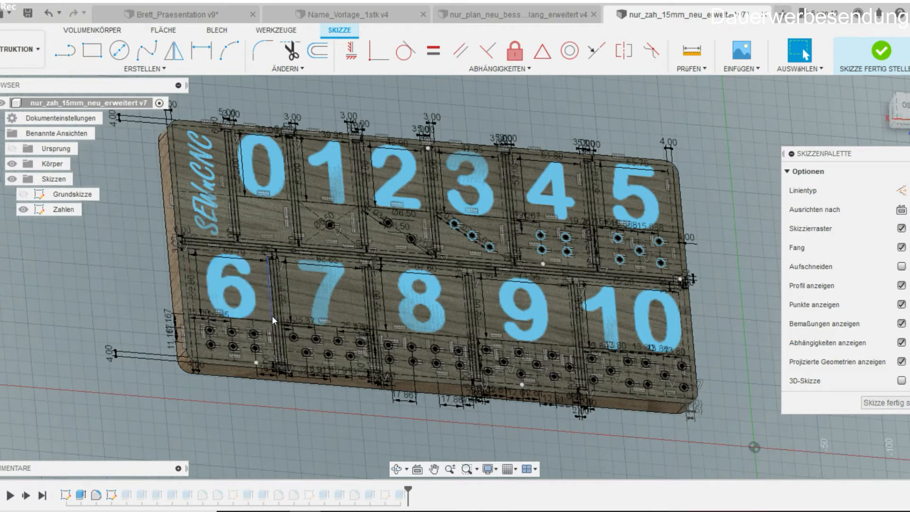
pyautogui.keyDown('shift'); pyautogui.moveTo(290, 385); pyautogui.dragTo(377, 397, button='middle'); pyautogui.keyUp('shift')
pyautogui.scroll(6, 378, 397)
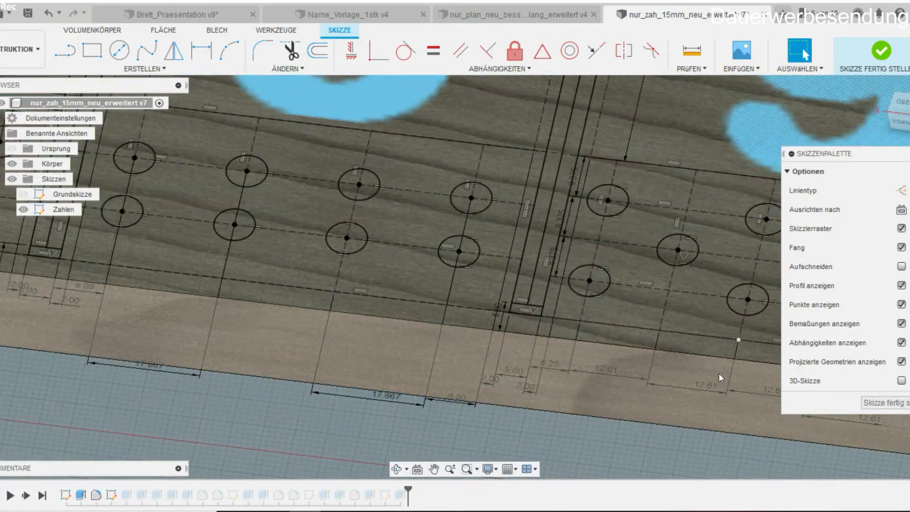
pyautogui.scroll(-8, 444, 364)
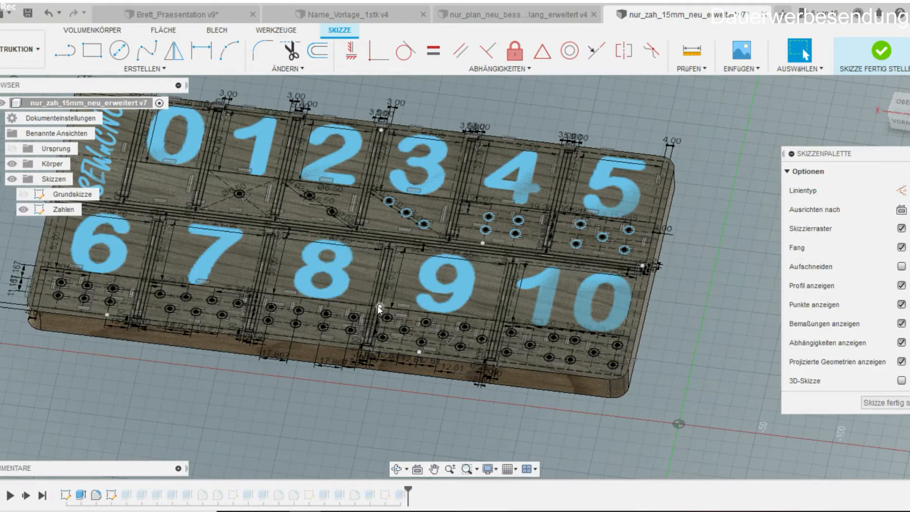
# Look over the numbers, grooves and holes across both rows of the sketch Zahlen, and finish the sketch.
pyautogui.moveTo(459, 315); pyautogui.dragTo(484, 354, button='middle')
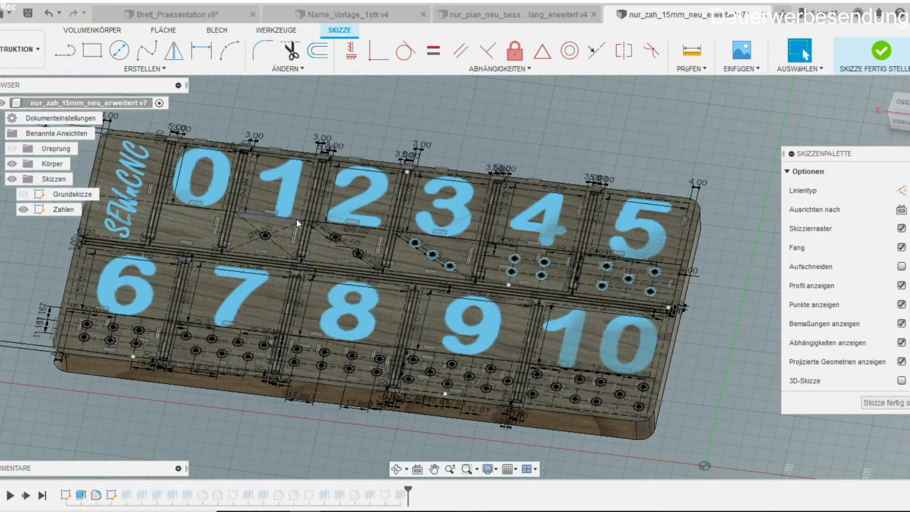
pyautogui.scroll(2, 451, 401)
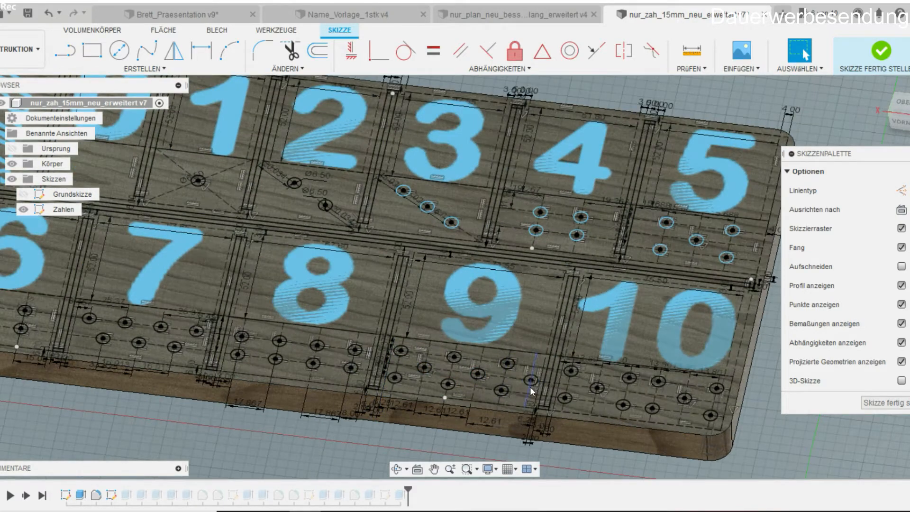
pyautogui.scroll(-3, 530, 386)
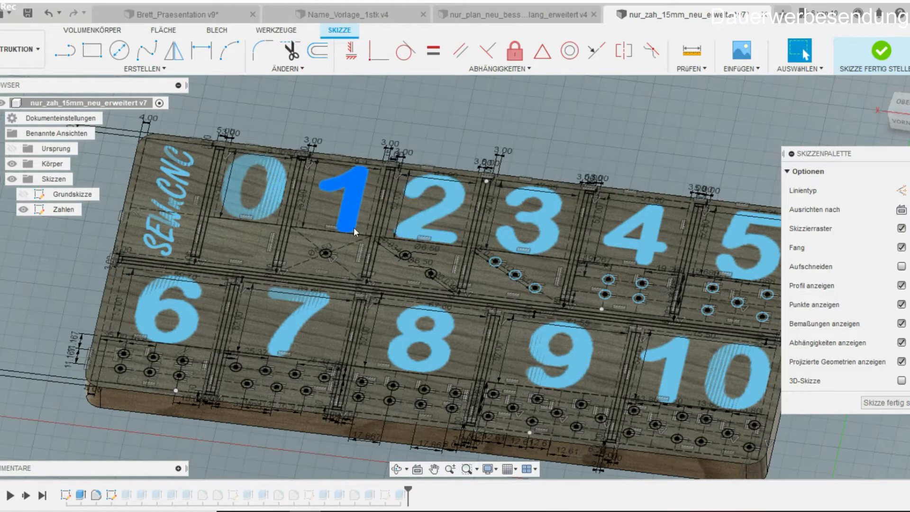
pyautogui.scroll(-3, 458, 331)
pyautogui.moveTo(548, 368); pyautogui.dragTo(312, 341, button='middle')
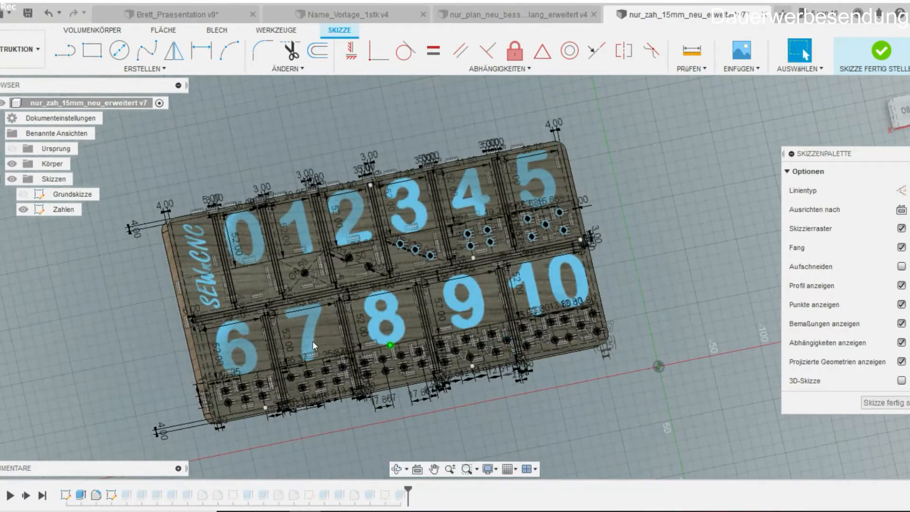
pyautogui.scroll(5, 244, 385)
pyautogui.scroll(-2, 583, 295)
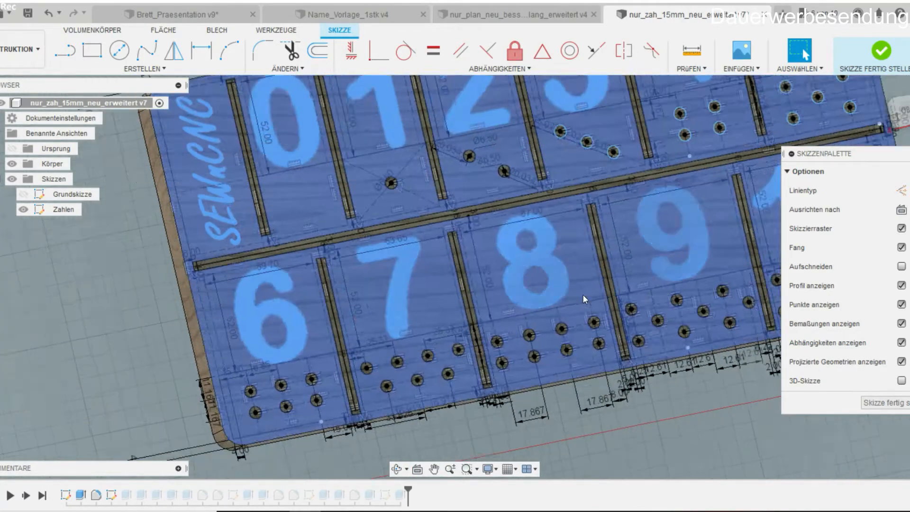
pyautogui.moveTo(593, 327); pyautogui.dragTo(514, 389, button='middle')
pyautogui.press('Escape')
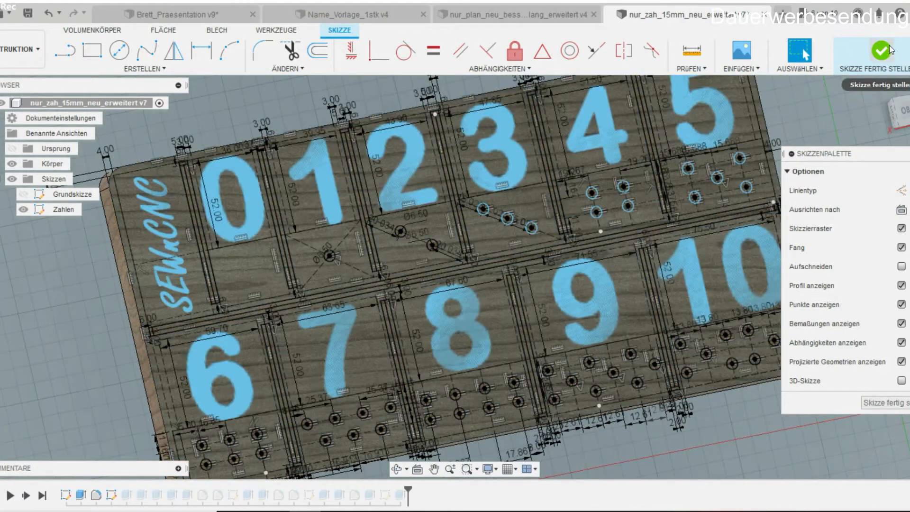
pyautogui.click(882, 52)
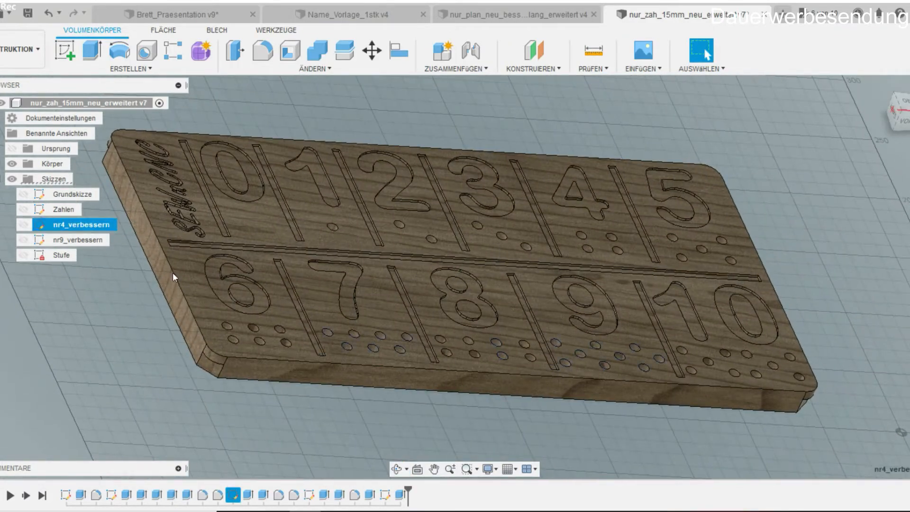
# Show the sketches nr4_verbessern and nr9_verbessern and bring the number 4 into close view.
pyautogui.scroll(6, 275, 285)
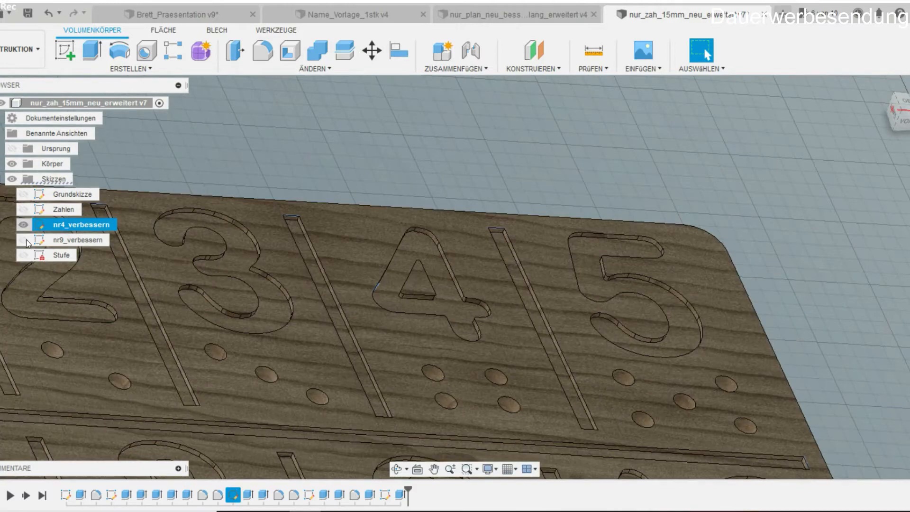
pyautogui.click(26, 239)
pyautogui.scroll(4, 443, 273)
pyautogui.scroll(3, 327, 323)
pyautogui.moveTo(299, 378)
pyautogui.keyDown('shift'); pyautogui.mouseDown(button='middle')
pyautogui.moveTo(259, 393)
pyautogui.moveTo(242, 372)
pyautogui.mouseUp(button='middle'); pyautogui.keyUp('shift')
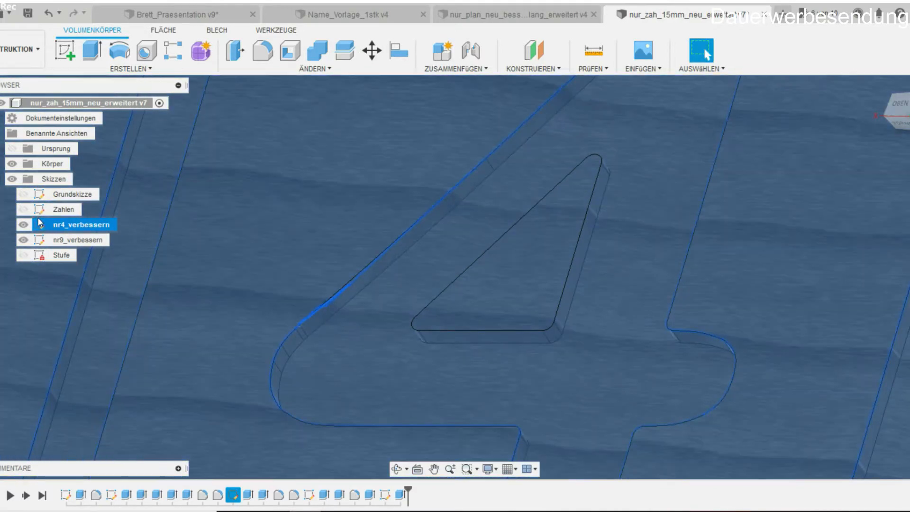
# Hide the bodies briefly, show them again, and examine the correction line on the slanted edge of the number 4.
pyautogui.click(15, 165)
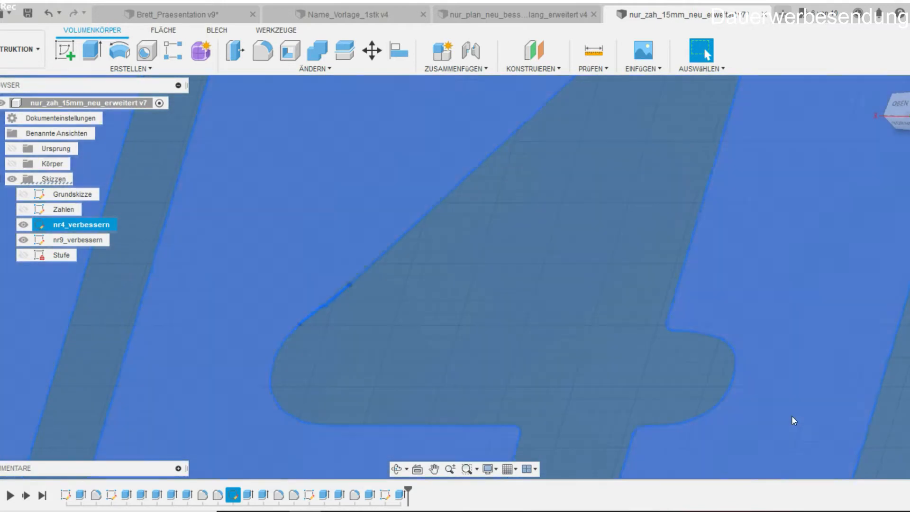
pyautogui.click(13, 164)
pyautogui.scroll(5, 386, 366)
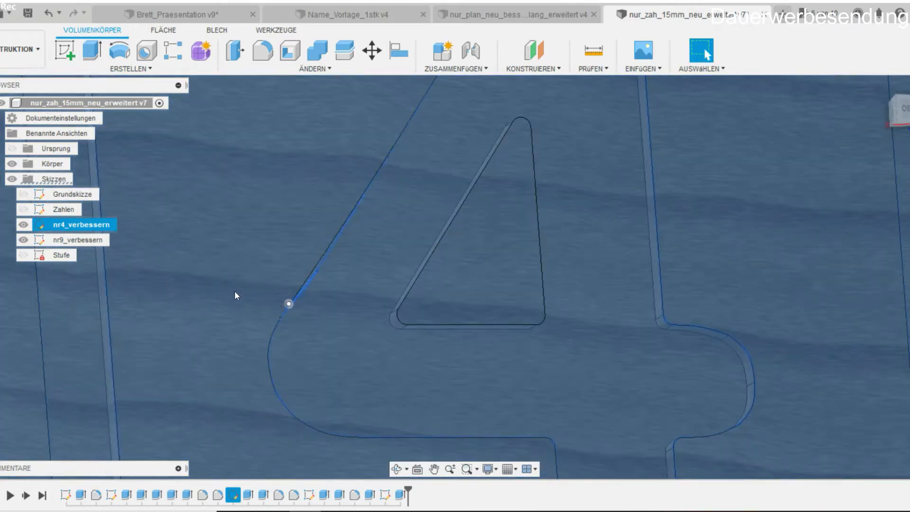
pyautogui.scroll(5, 331, 315)
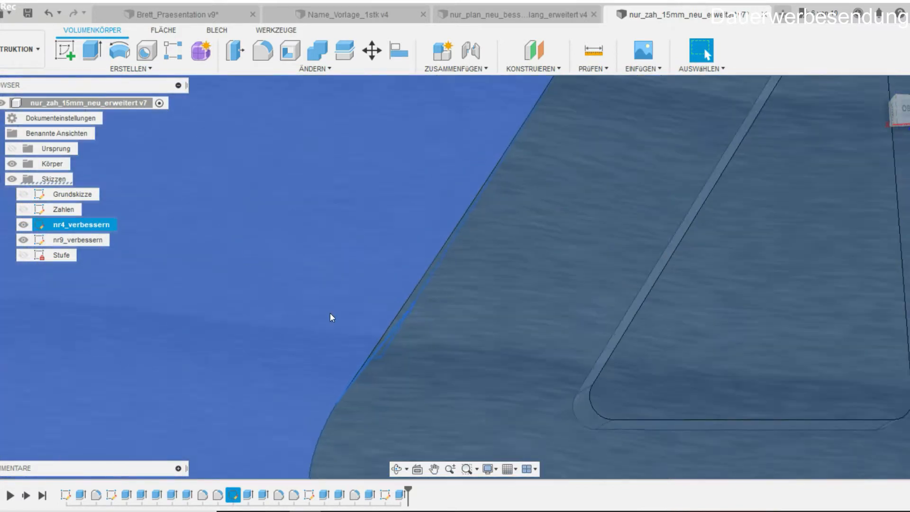
pyautogui.keyDown('shift'); pyautogui.moveTo(331, 315); pyautogui.dragTo(343, 362, button='middle'); pyautogui.keyUp('shift')
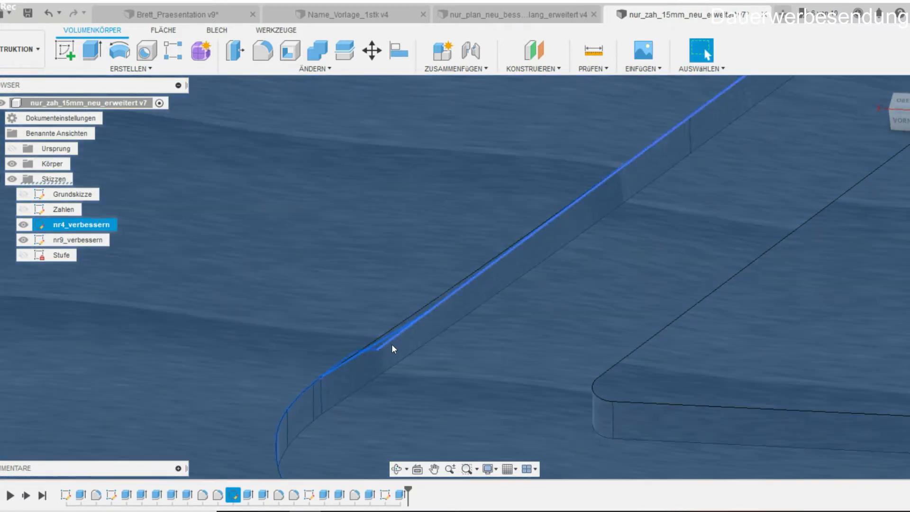
# Examine the correction ellipse of the sketch nr9_verbessern in the lower opening of the number 9.
pyautogui.scroll(-10, 372, 354)
pyautogui.keyDown('shift'); pyautogui.moveTo(447, 433); pyautogui.dragTo(392, 133, button='middle'); pyautogui.keyUp('shift')
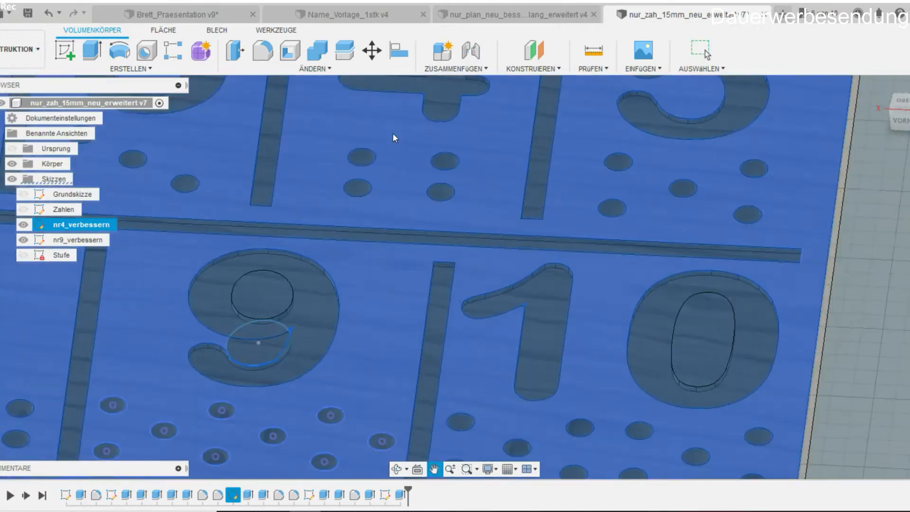
pyautogui.scroll(4, 327, 302)
pyautogui.scroll(6, 280, 197)
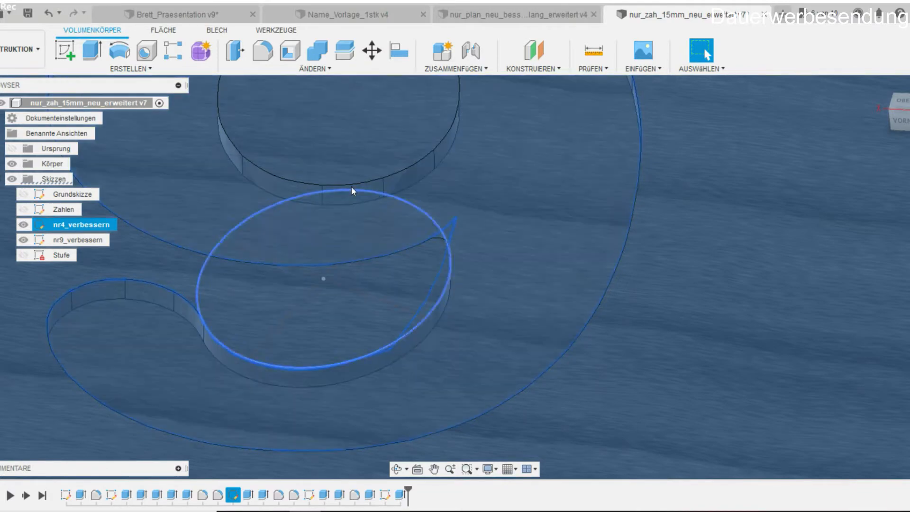
pyautogui.scroll(-2, 360, 344)
pyautogui.scroll(-3, 362, 348)
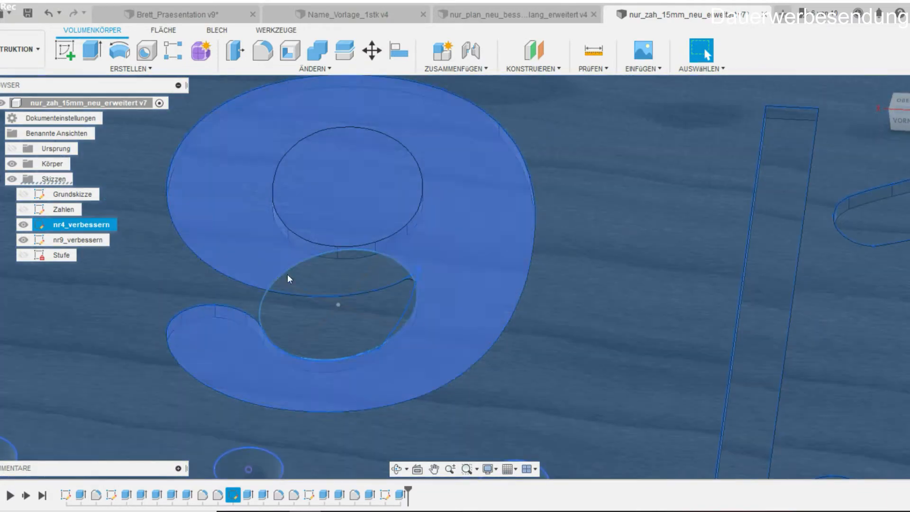
pyautogui.scroll(-5, 311, 312)
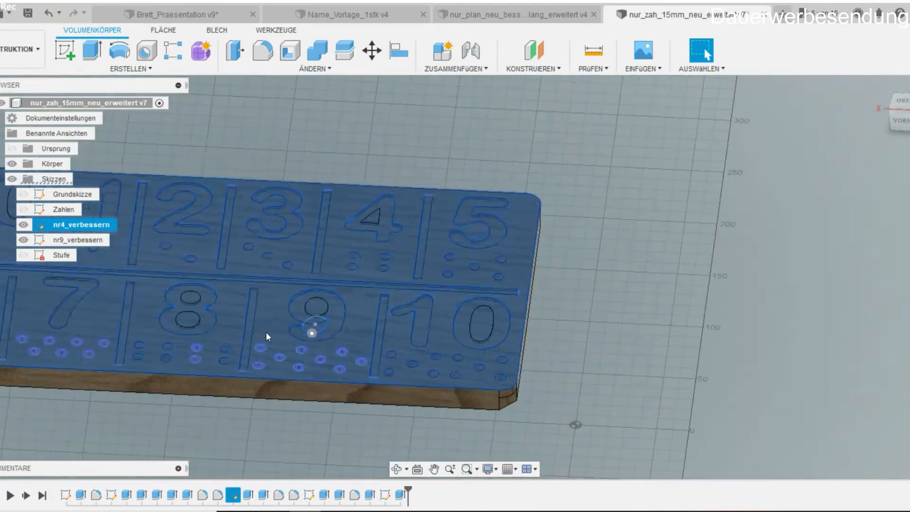
# Hide the sketches nr4_verbessern and nr9_verbessern and view the whole board.
pyautogui.click(23, 225)
pyautogui.moveTo(29, 228)
pyautogui.keyDown('shift'); pyautogui.mouseDown(button='middle')
pyautogui.moveTo(330, 416)
pyautogui.moveTo(556, 433)
pyautogui.moveTo(574, 398)
pyautogui.moveTo(588, 256)
pyautogui.mouseUp(button='middle'); pyautogui.keyUp('shift')
pyautogui.keyDown('shift'); pyautogui.moveTo(393, 404); pyautogui.dragTo(582, 414, button='middle'); pyautogui.keyUp('shift')
pyautogui.moveTo(429, 362); pyautogui.dragTo(515, 332, button='middle')
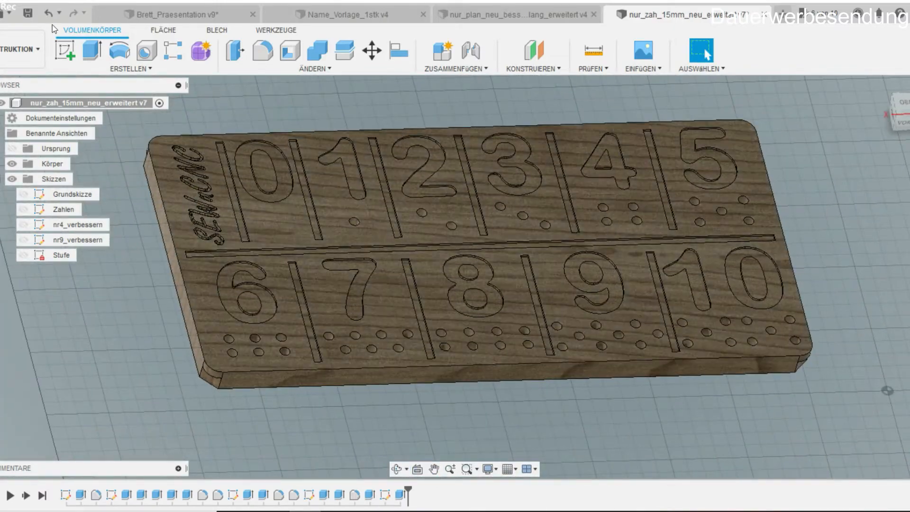
# Switch to the manufacturing workspace (Fertigen) and view the board with its stock at an angle.
pyautogui.click(5, 45)
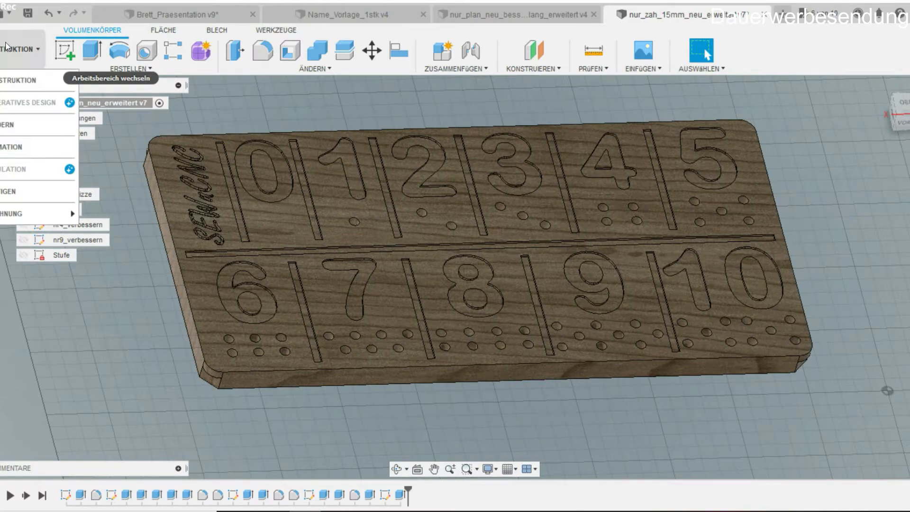
pyautogui.click(8, 192)
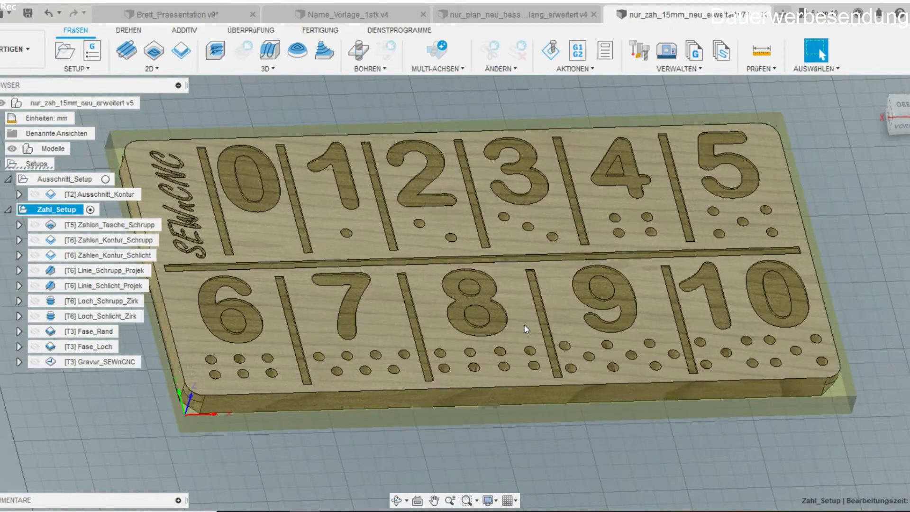
pyautogui.keyDown('shift'); pyautogui.moveTo(304, 391); pyautogui.dragTo(187, 394, button='middle'); pyautogui.keyUp('shift')
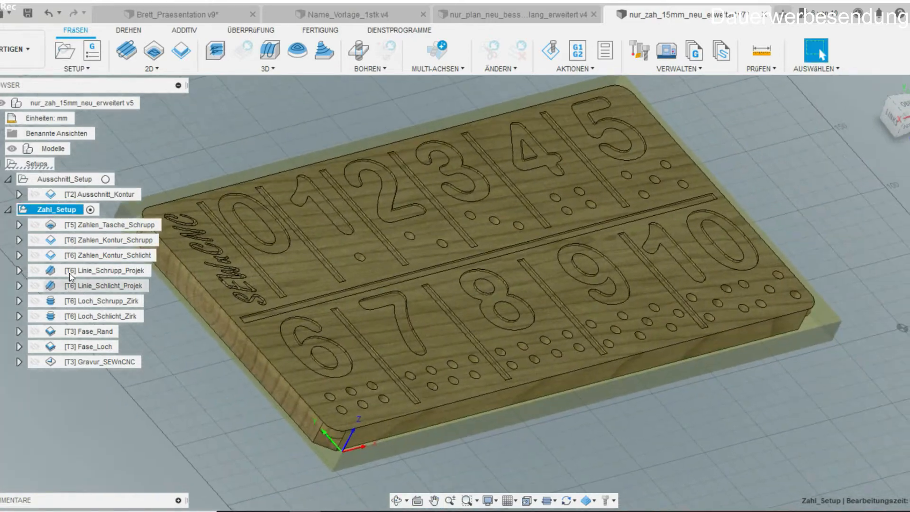
# Open the Ausschnitt_Setup to review its coordinate system settings, and close it without changes.
pyautogui.click(53, 180)
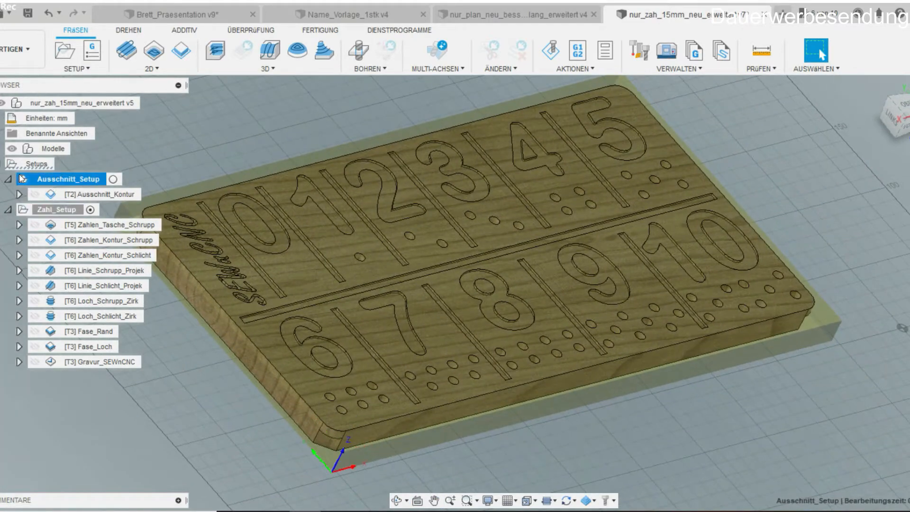
pyautogui.doubleClick(53, 179)
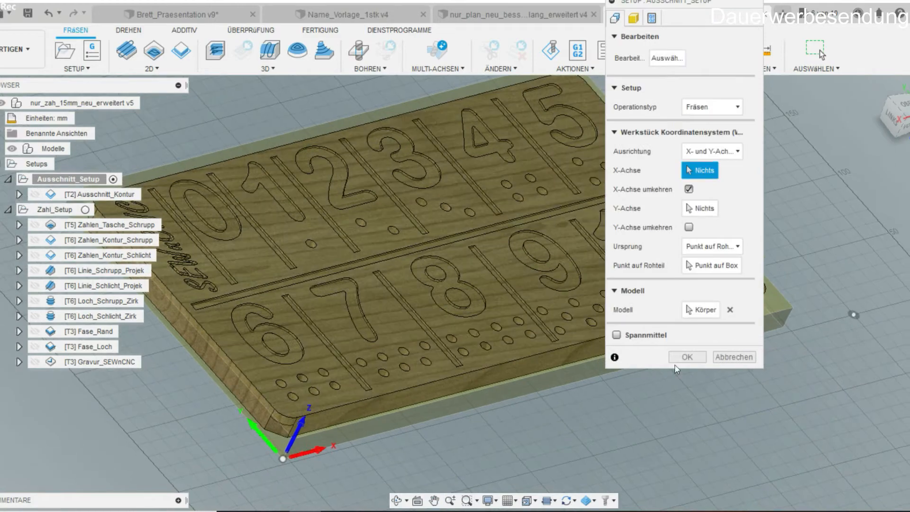
pyautogui.click(750, 358)
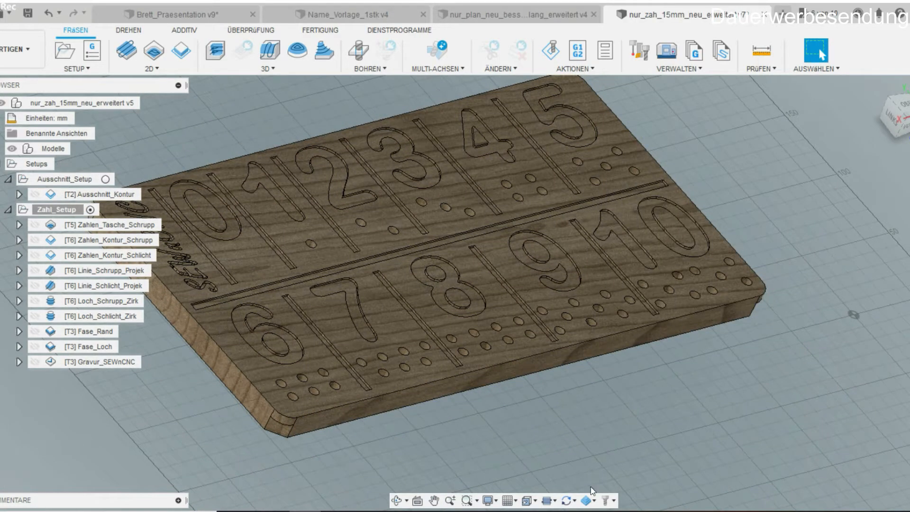
# Display the toolpath of Ausschnitt_Kontur and examine its depth passes and entry point at the board's front corner.
pyautogui.click(105, 194)
pyautogui.moveTo(390, 355); pyautogui.dragTo(465, 295, button='middle')
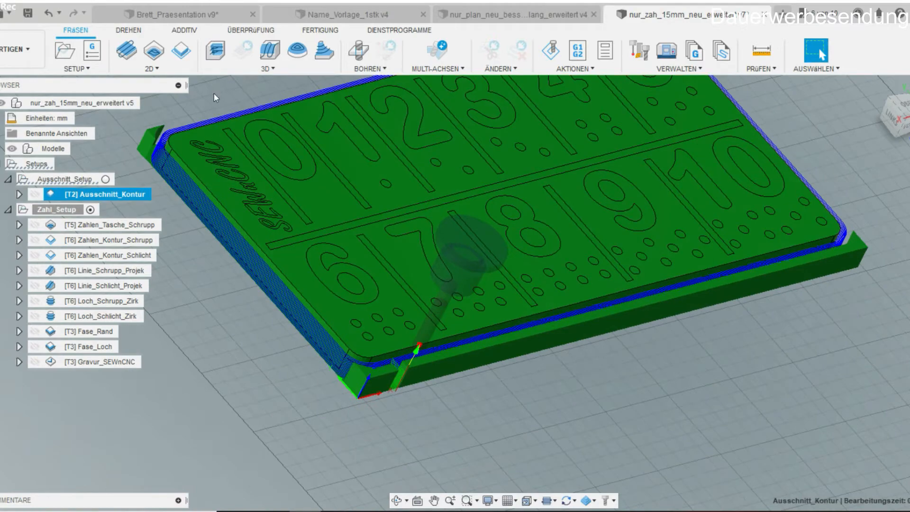
pyautogui.moveTo(287, 370); pyautogui.dragTo(291, 372, button='middle')
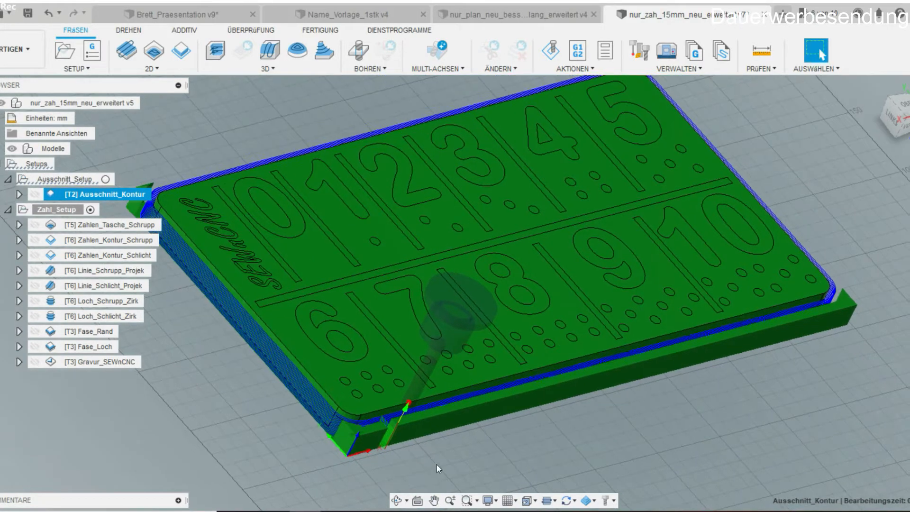
pyautogui.scroll(5, 358, 433)
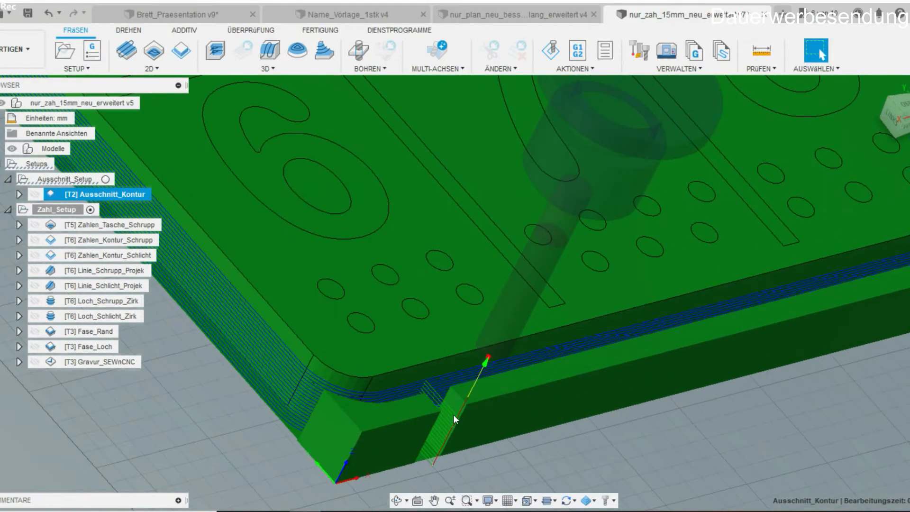
pyautogui.scroll(-5, 422, 383)
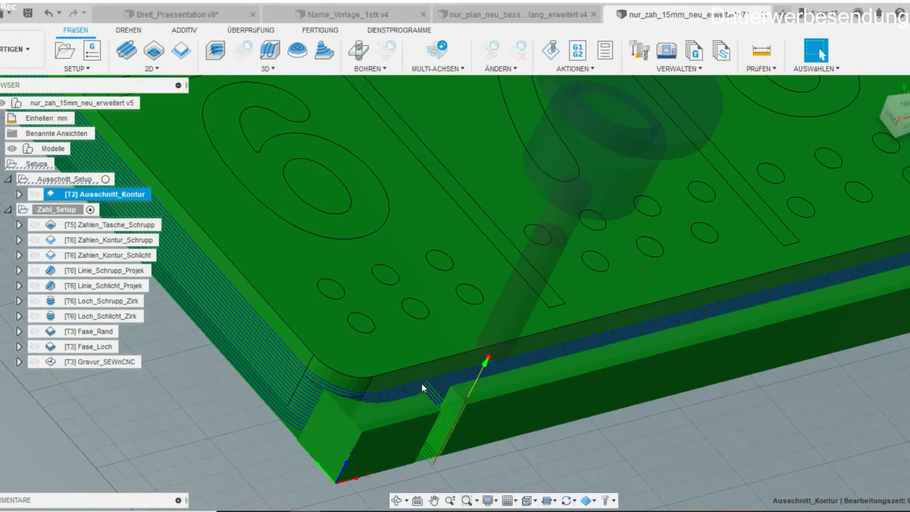
pyautogui.scroll(-2, 443, 356)
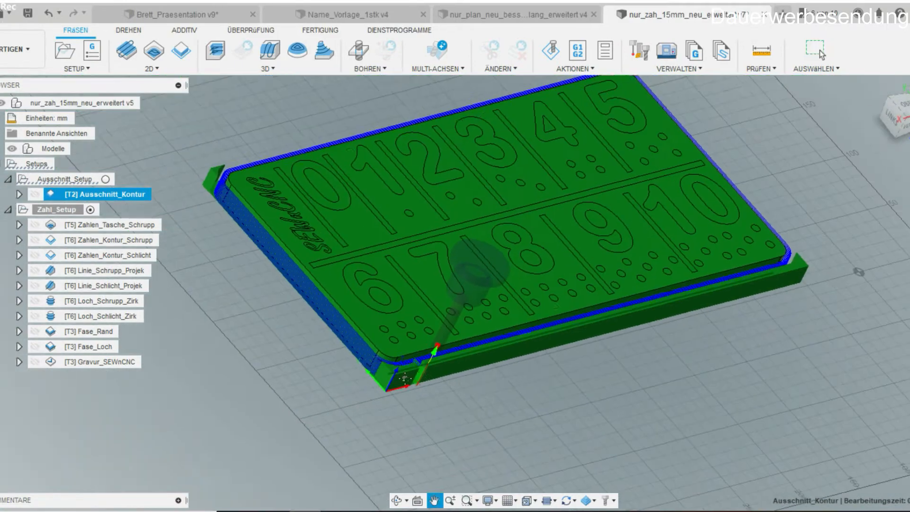
pyautogui.scroll(6, 391, 411)
pyautogui.scroll(-6, 607, 308)
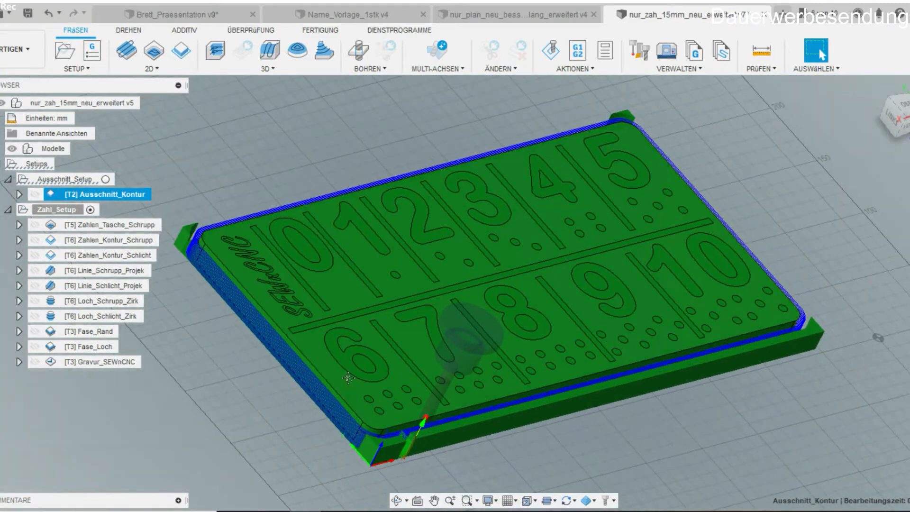
# Review the stock dimensions of the Ausschnitt_Setup, close it without changes, and display the Ausschnitt_Kontur toolpath again.
pyautogui.click(68, 179)
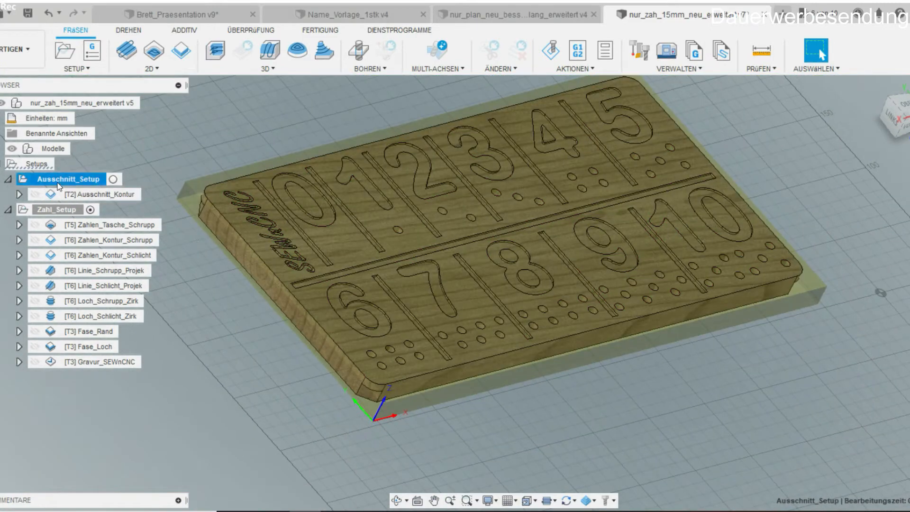
pyautogui.doubleClick(68, 179)
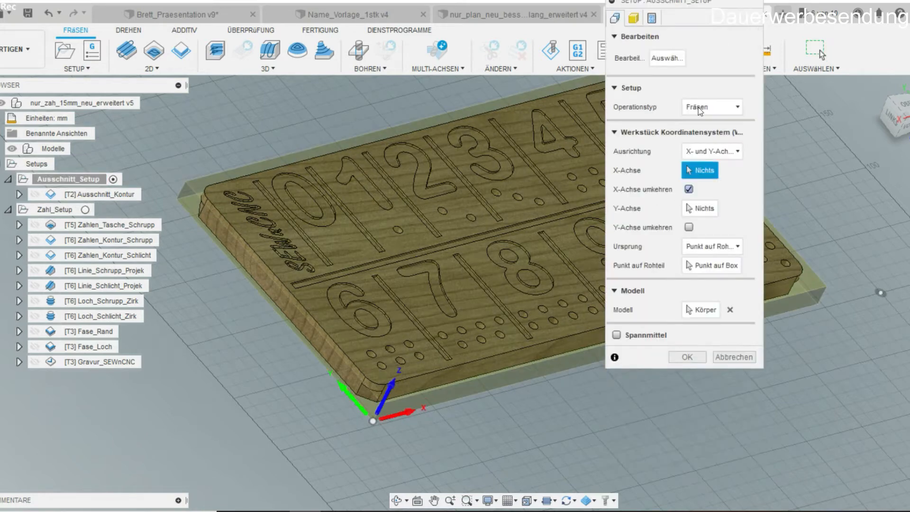
pyautogui.click(634, 18)
pyautogui.click(695, 170)
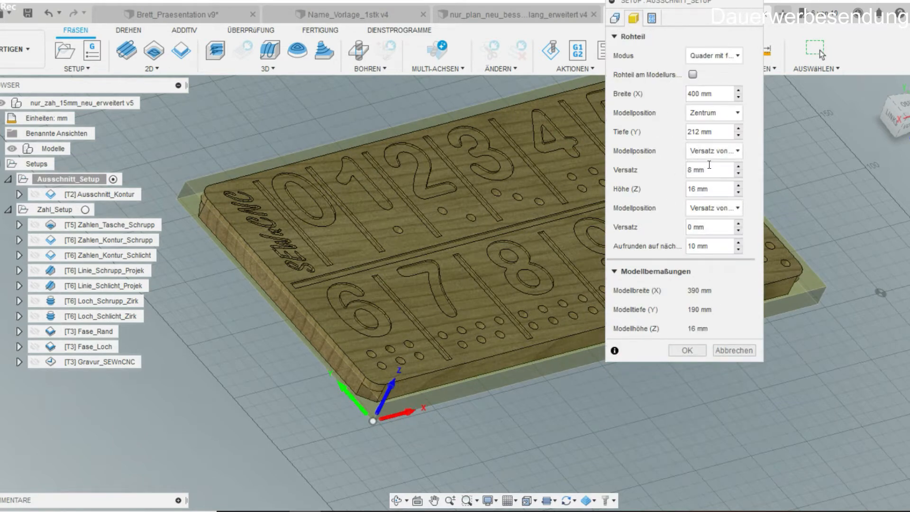
pyautogui.click(750, 351)
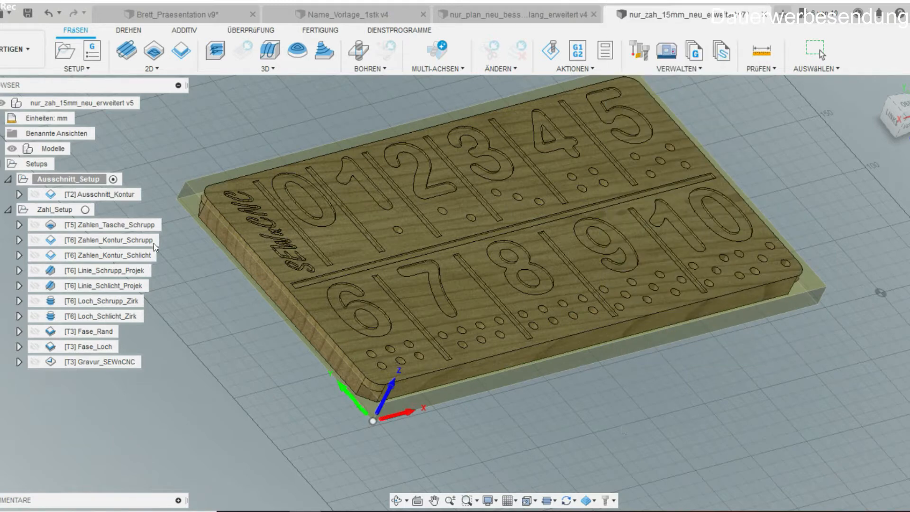
pyautogui.click(100, 196)
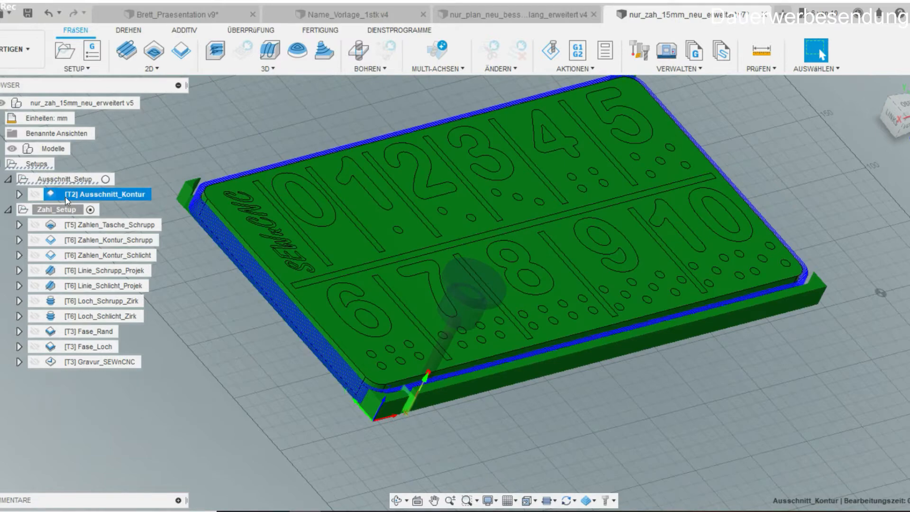
# Open the Ausschnitt_Kontur operation to review its tool and cutting data, and inspect the board's front corner at the origin.
pyautogui.doubleClick(384, 420)
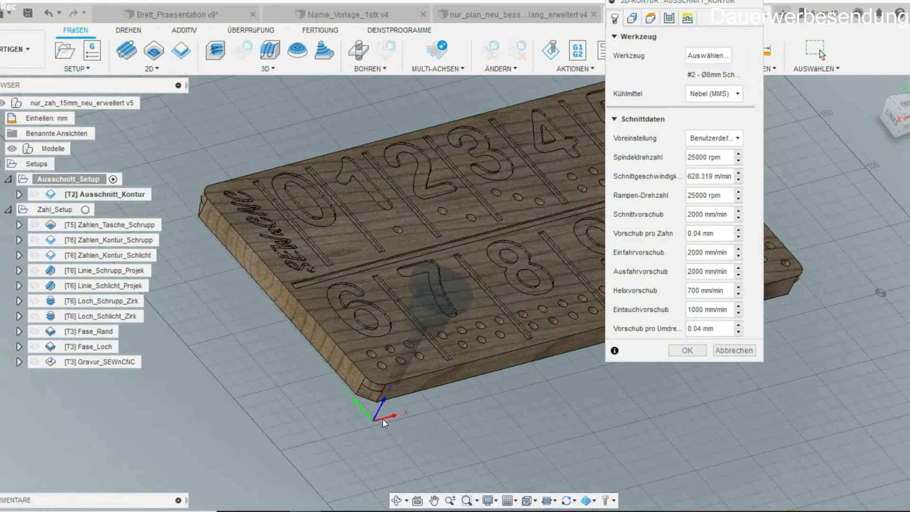
pyautogui.scroll(5, 373, 420)
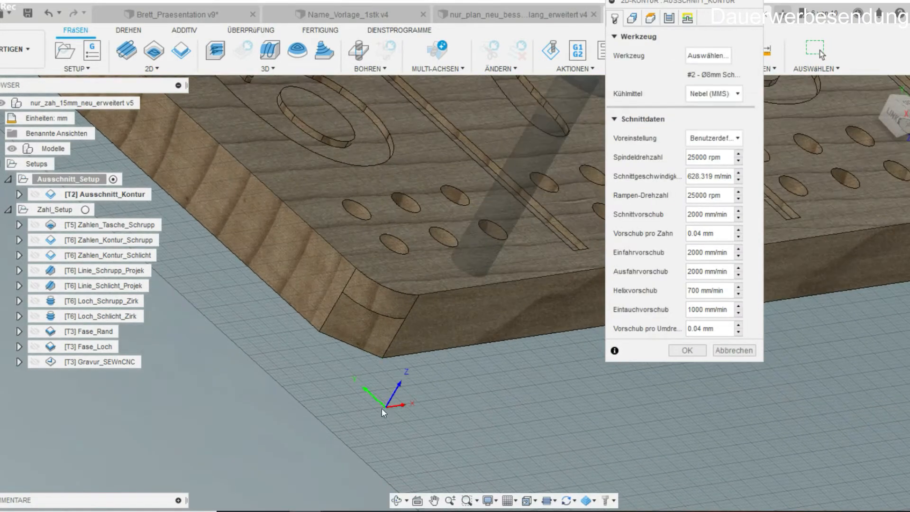
pyautogui.moveTo(386, 406)
pyautogui.keyDown('shift'); pyautogui.mouseDown(button='middle')
pyautogui.moveTo(467, 385)
pyautogui.moveTo(374, 393)
pyautogui.mouseUp(button='middle'); pyautogui.keyUp('shift')
pyautogui.keyDown('shift'); pyautogui.moveTo(368, 394); pyautogui.dragTo(357, 394); pyautogui.keyUp('shift')
pyautogui.scroll(-2, 524, 249)
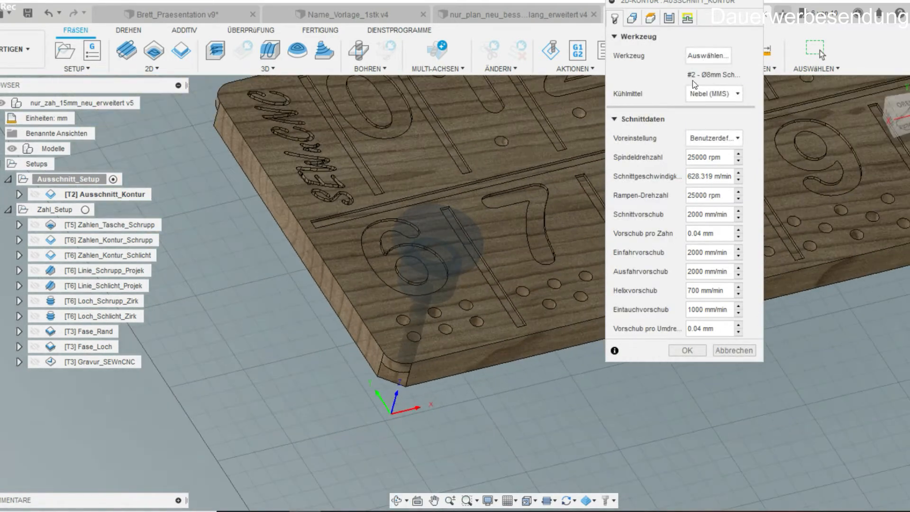
# Review the outline contour selected for Ausschnitt_Kontur and its height settings around the board.
pyautogui.click(632, 18)
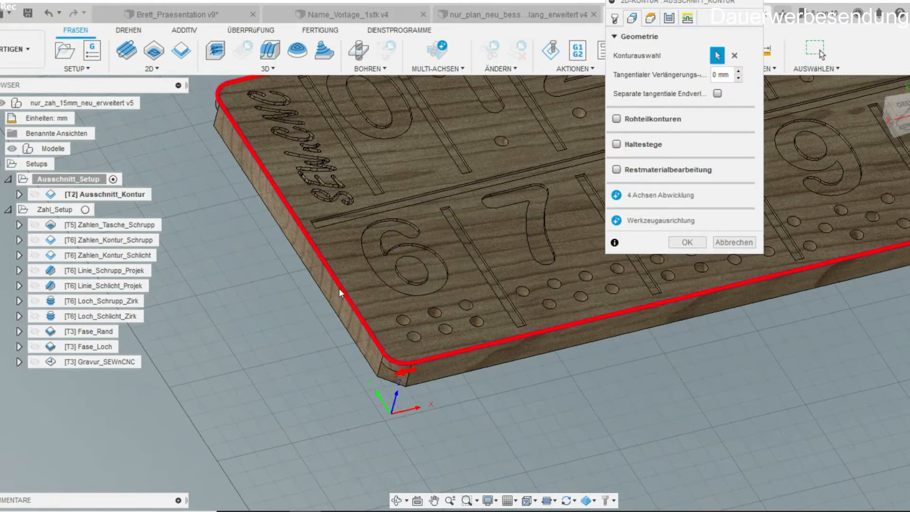
pyautogui.click(649, 19)
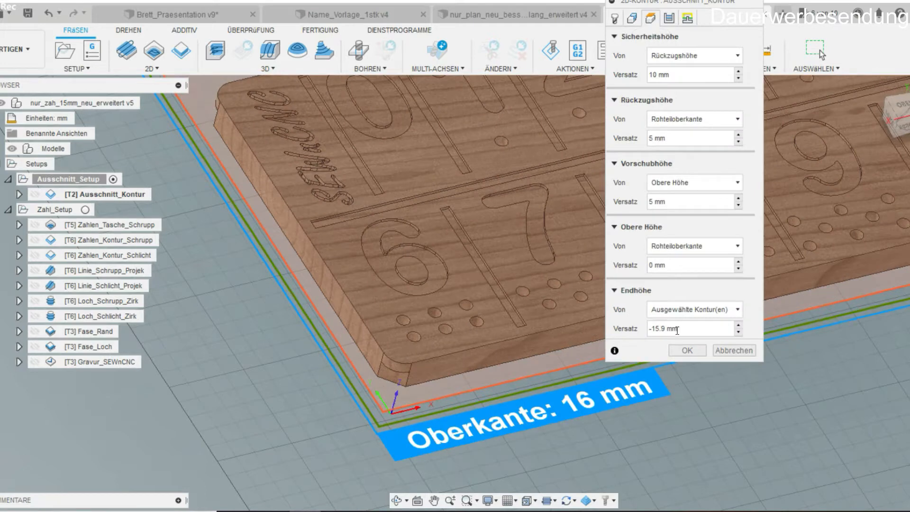
pyautogui.keyDown('shift'); pyautogui.moveTo(335, 386); pyautogui.dragTo(377, 374, button='middle'); pyautogui.keyUp('shift')
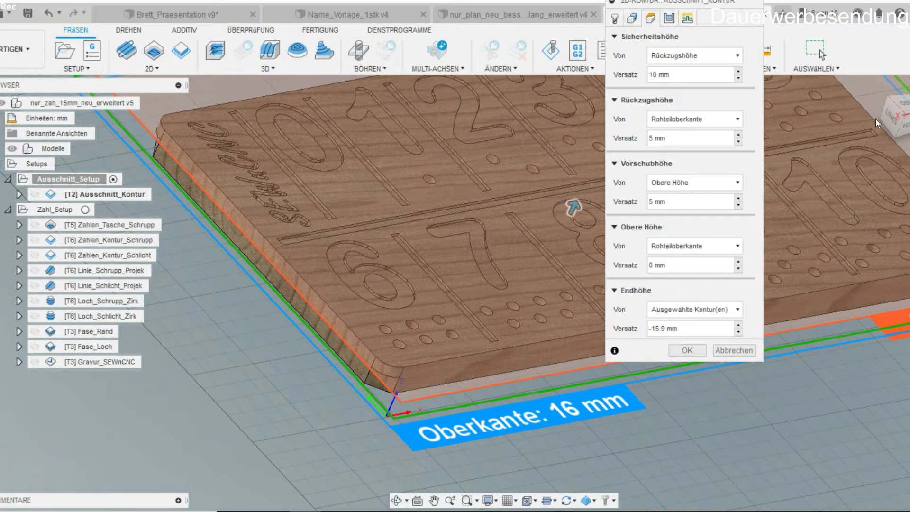
pyautogui.moveTo(545, 317); pyautogui.dragTo(520, 345, button='middle')
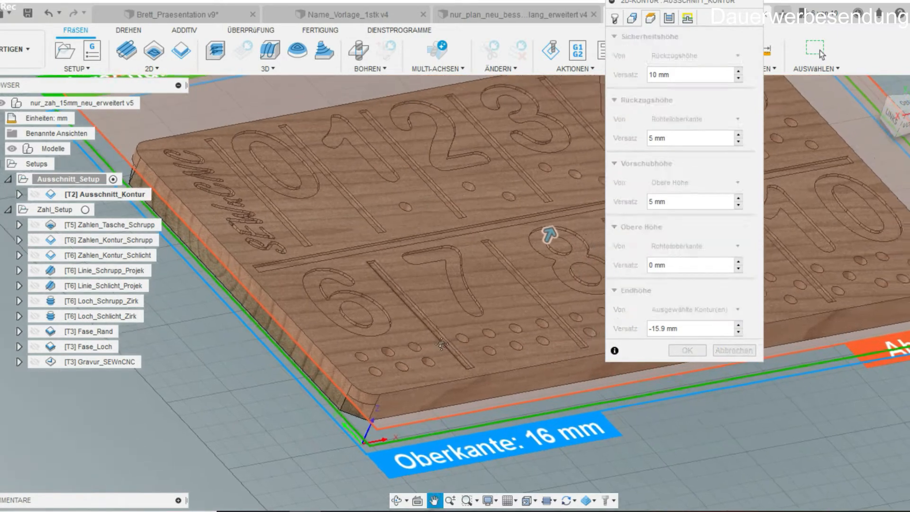
# Review the pass settings of Ausschnitt_Kontur, collapsing the Durchgänge group to show the depth-cut options (Tiefenschnitte).
pyautogui.click(669, 20)
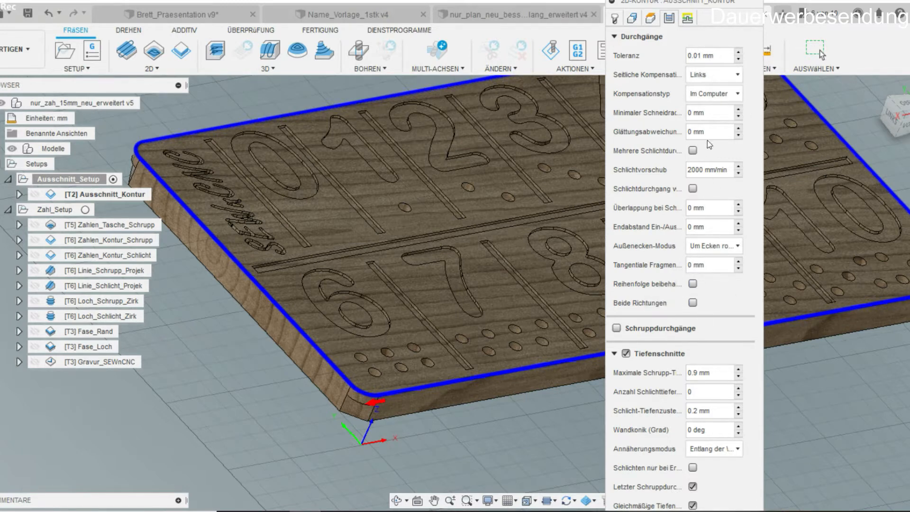
pyautogui.click(615, 37)
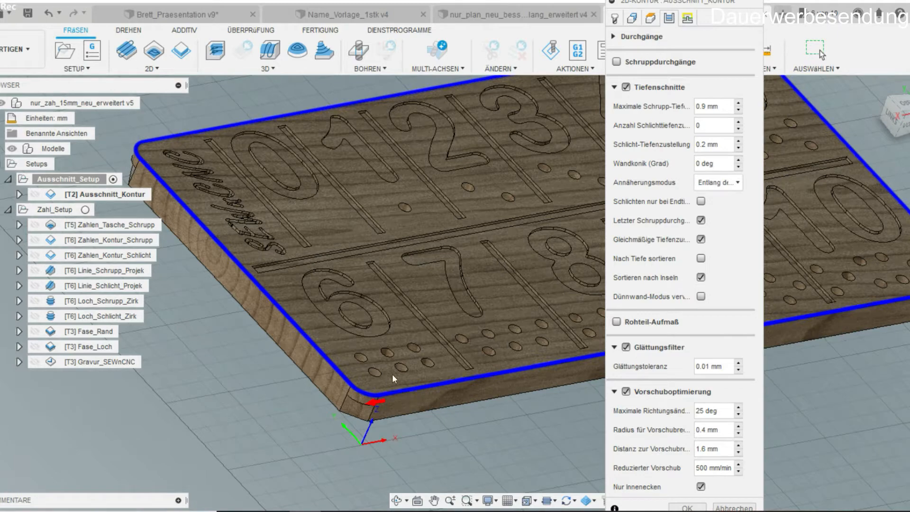
pyautogui.scroll(-2, 392, 374)
pyautogui.moveTo(377, 353); pyautogui.dragTo(372, 390, button='middle')
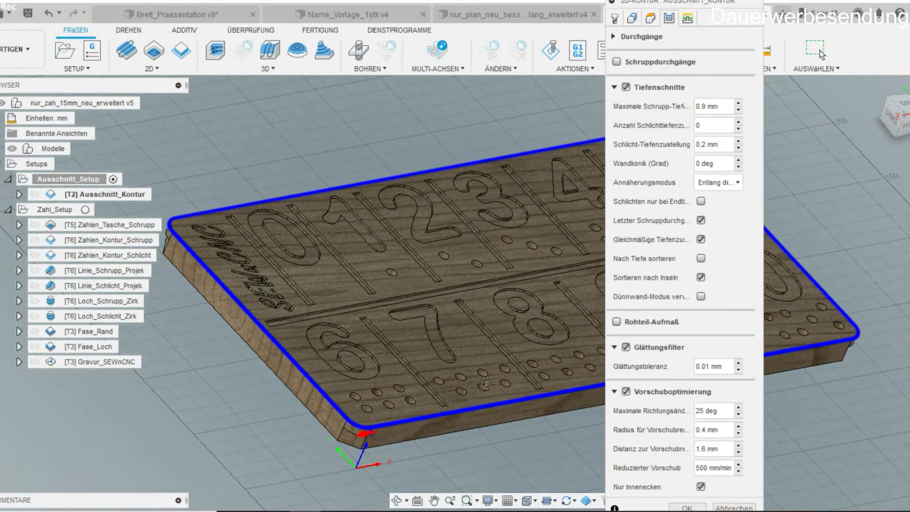
pyautogui.moveTo(487, 383); pyautogui.dragTo(466, 349, button='middle')
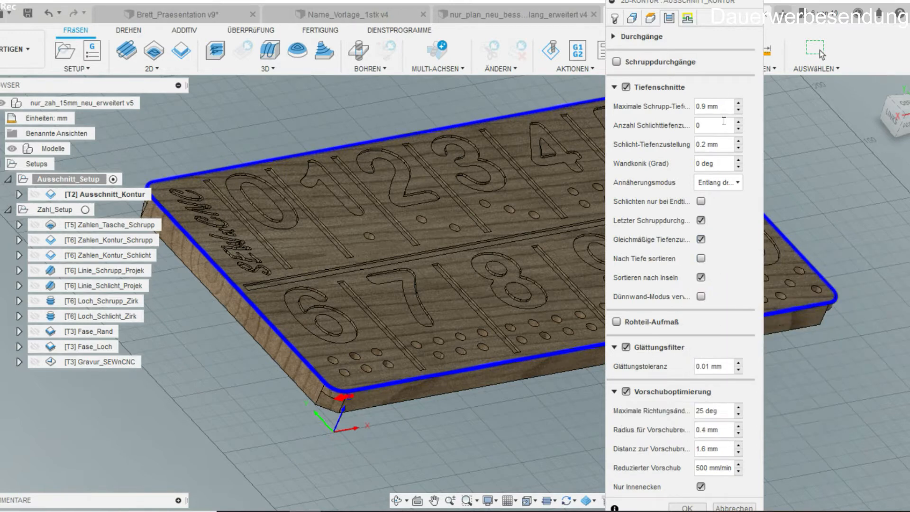
# Review the lead-in, lead-out and entry position settings of Ausschnitt_Kontur, and close the operation without changes.
pyautogui.click(687, 18)
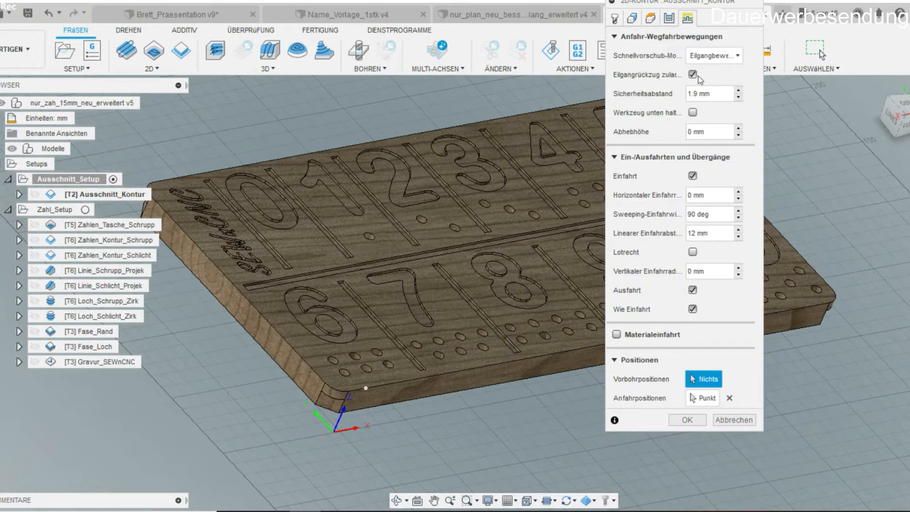
pyautogui.keyDown('shift'); pyautogui.moveTo(458, 427); pyautogui.dragTo(456, 363, button='middle'); pyautogui.keyUp('shift')
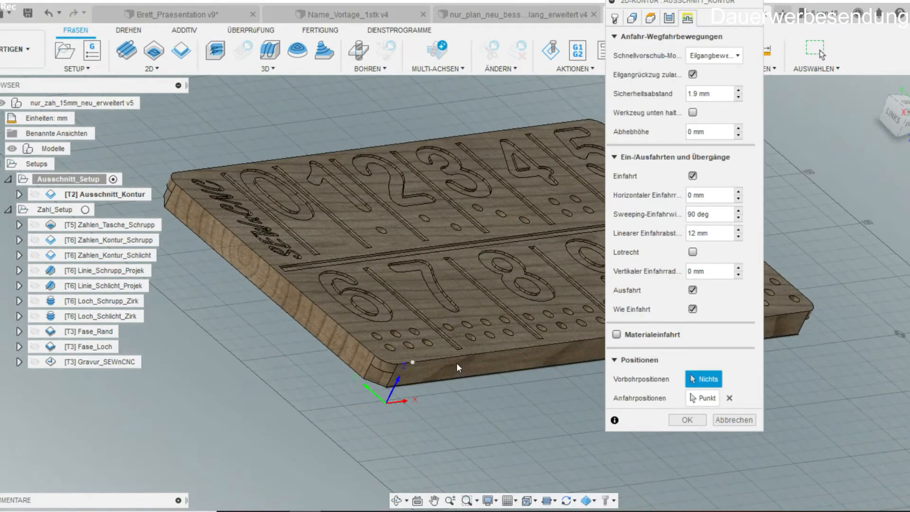
pyautogui.scroll(3, 457, 362)
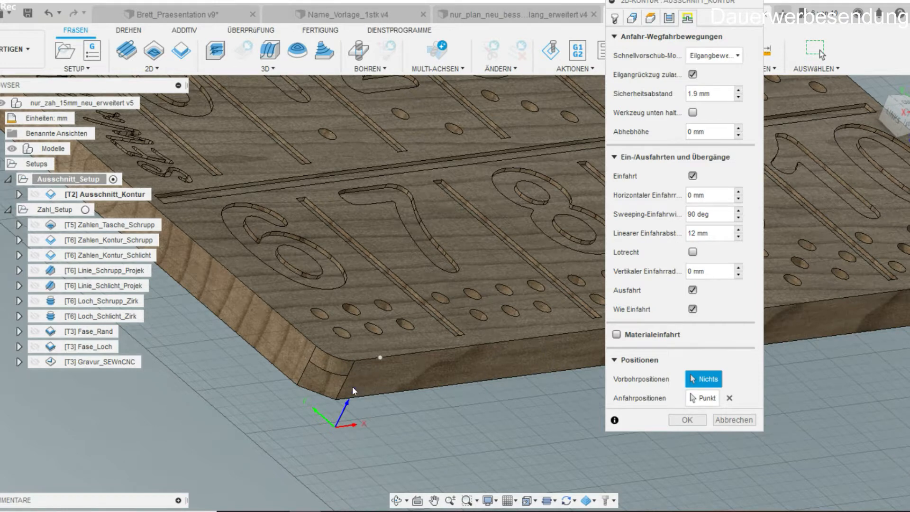
pyautogui.click(714, 214)
pyautogui.click(734, 420)
# Display the Ausschnitt_Kontur toolpath and examine its entry and depth passes from the side and from above.
pyautogui.click(110, 193)
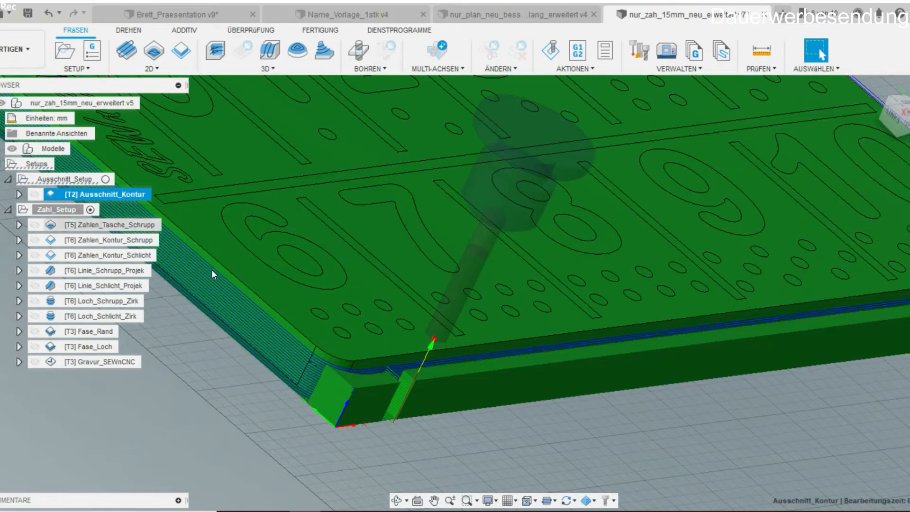
pyautogui.keyDown('shift'); pyautogui.moveTo(408, 462); pyautogui.dragTo(297, 393, button='middle'); pyautogui.keyUp('shift')
pyautogui.scroll(-2, 281, 442)
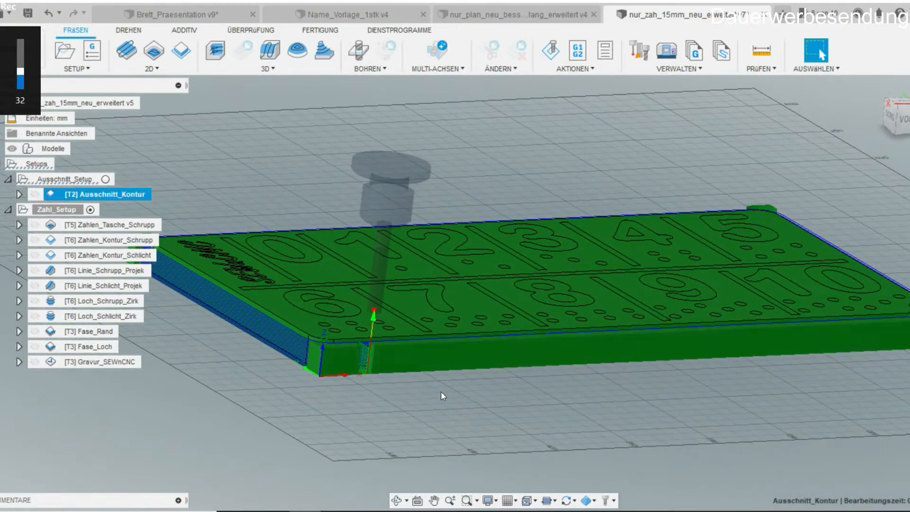
pyautogui.keyDown('shift'); pyautogui.moveTo(441, 392); pyautogui.dragTo(516, 326, button='middle'); pyautogui.keyUp('shift')
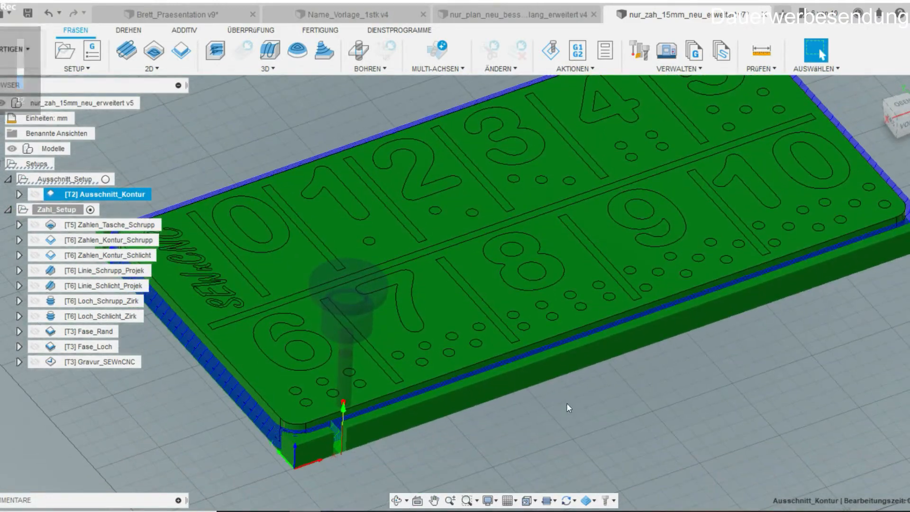
# Open the Zahl_Setup to review its stock dimensions, offsets and coordinate system settings, and close it without changes.
pyautogui.click(61, 210)
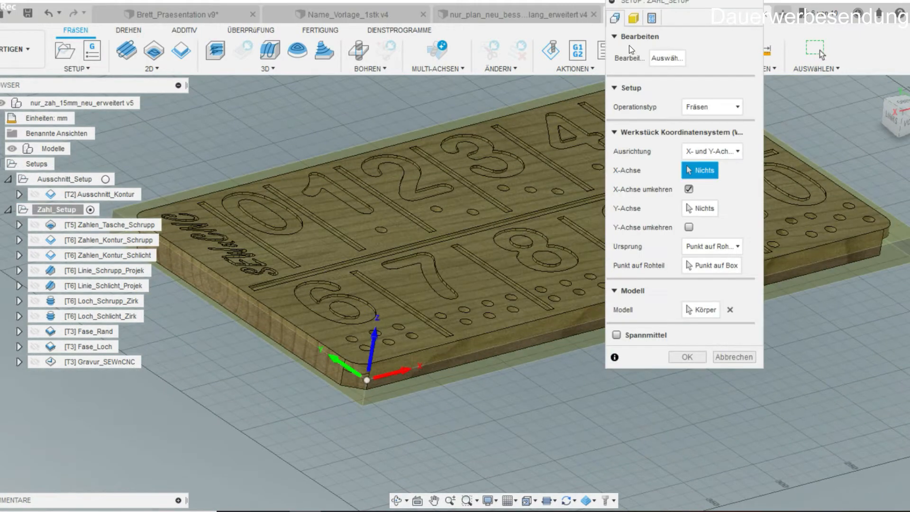
pyautogui.click(634, 19)
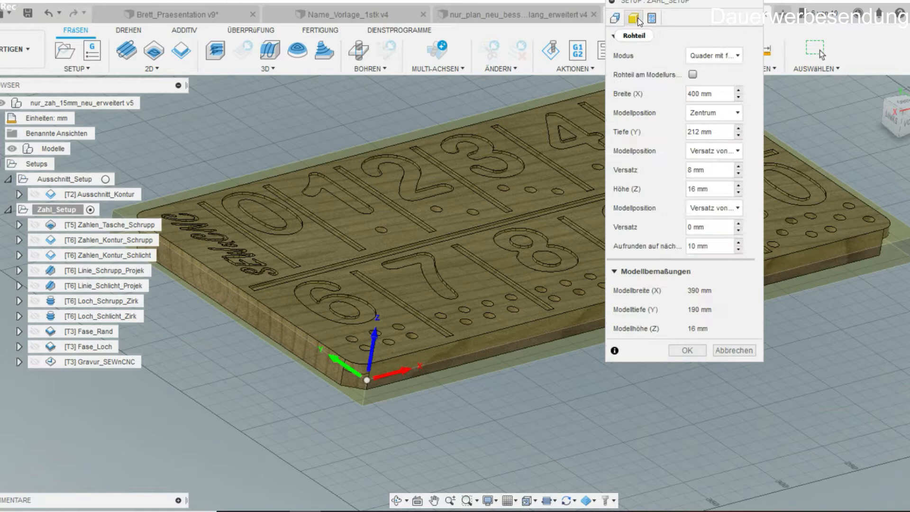
pyautogui.click(720, 169)
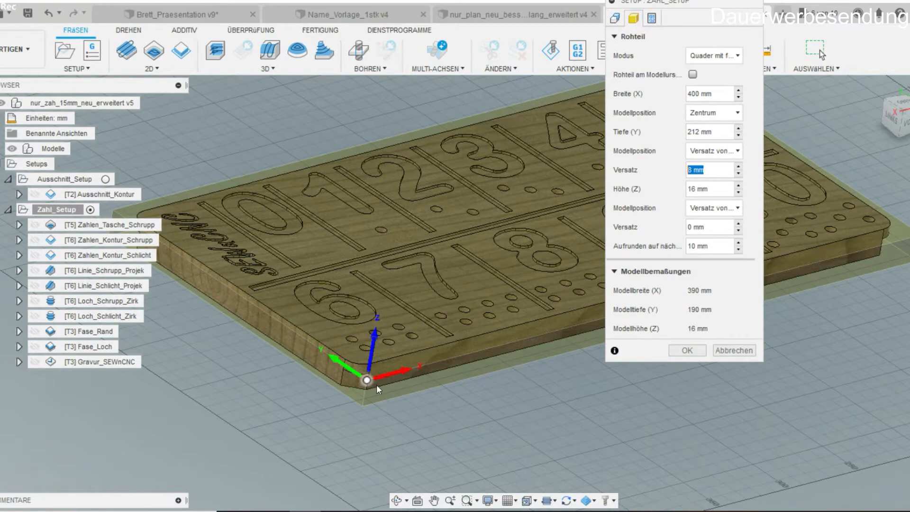
pyautogui.moveTo(397, 425)
pyautogui.keyDown('shift'); pyautogui.mouseDown(button='middle')
pyautogui.moveTo(426, 417)
pyautogui.moveTo(387, 439)
pyautogui.mouseUp(button='middle'); pyautogui.keyUp('shift')
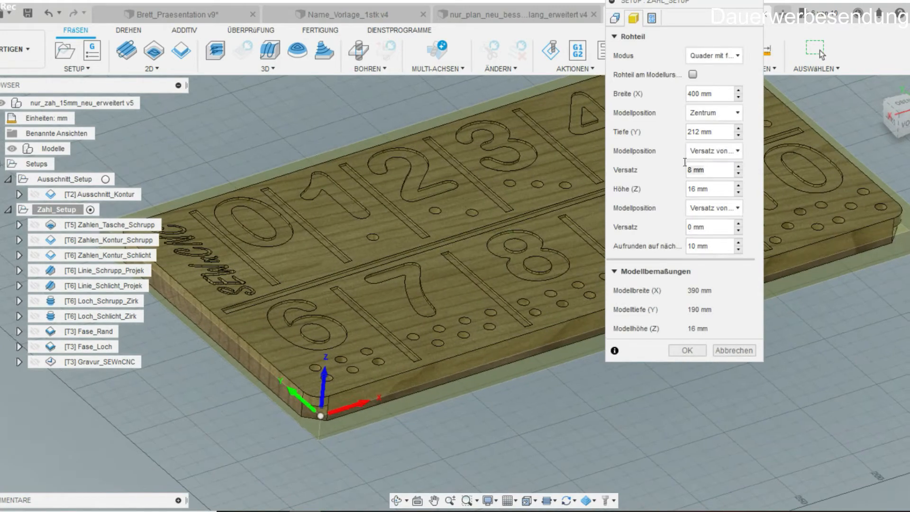
pyautogui.keyDown('shift'); pyautogui.moveTo(369, 399); pyautogui.dragTo(361, 437, button='middle'); pyautogui.keyUp('shift')
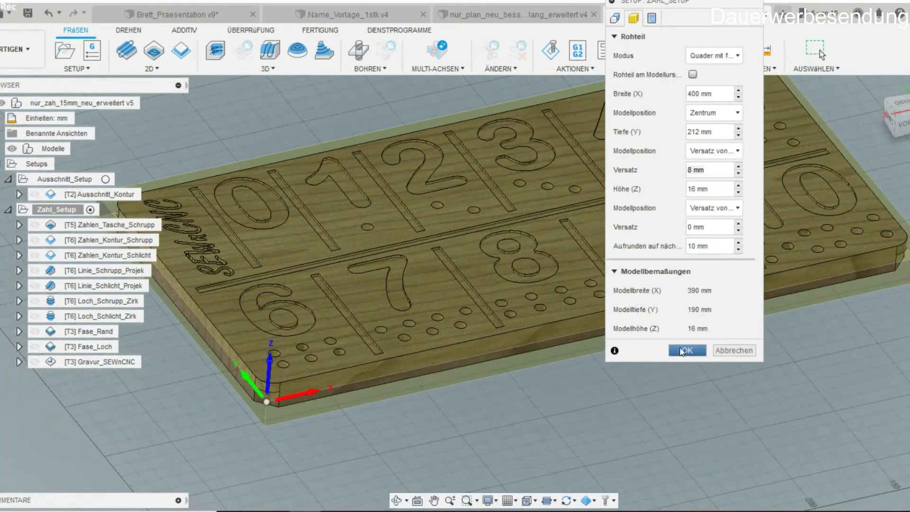
pyautogui.click(615, 18)
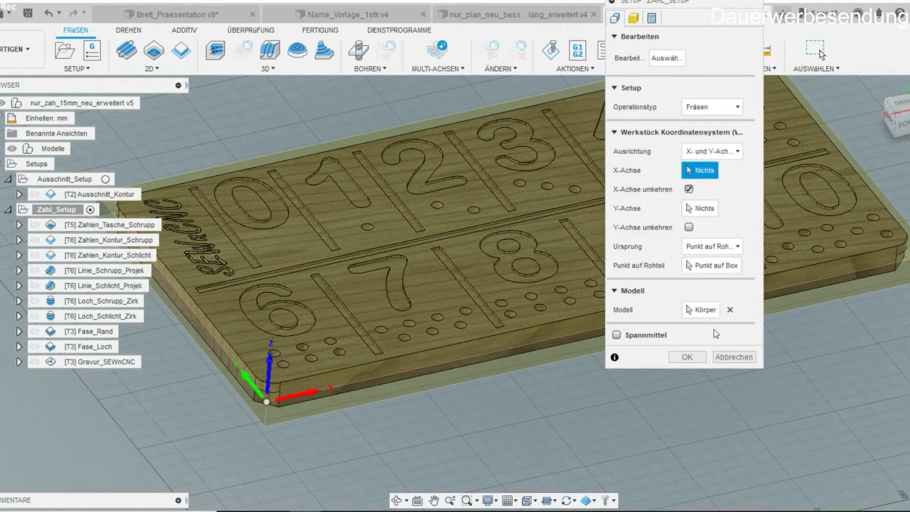
pyautogui.click(734, 359)
# Display the Zahlen_Tasche_Schrupp toolpath and open the operation to review its tool and cutting data.
pyautogui.click(98, 228)
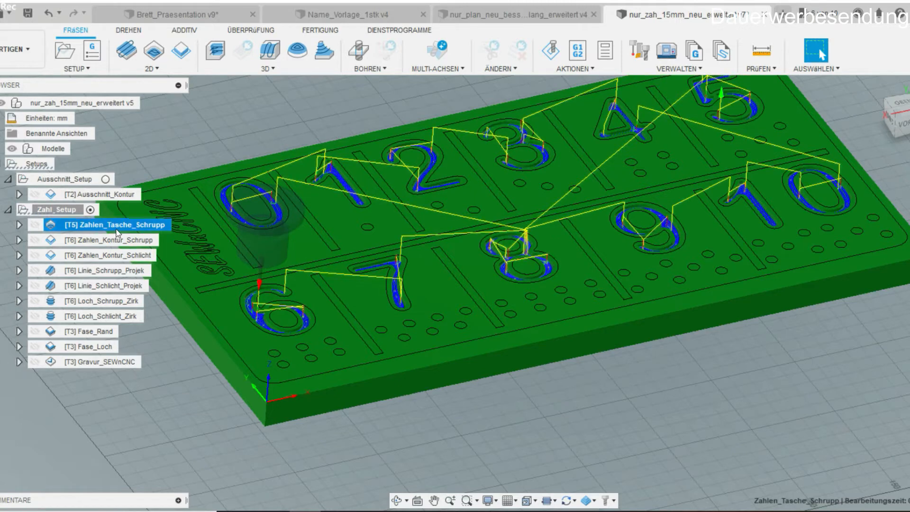
pyautogui.doubleClick(55, 226)
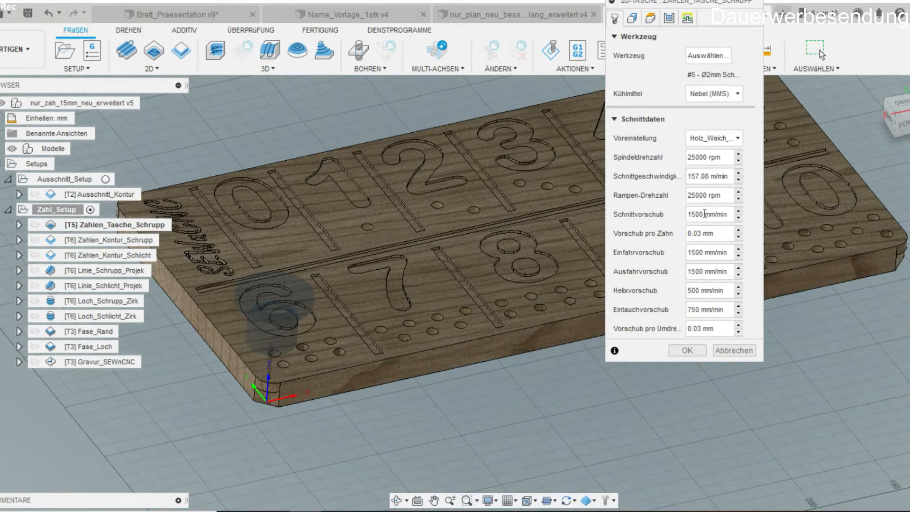
pyautogui.click(631, 20)
pyautogui.click(615, 19)
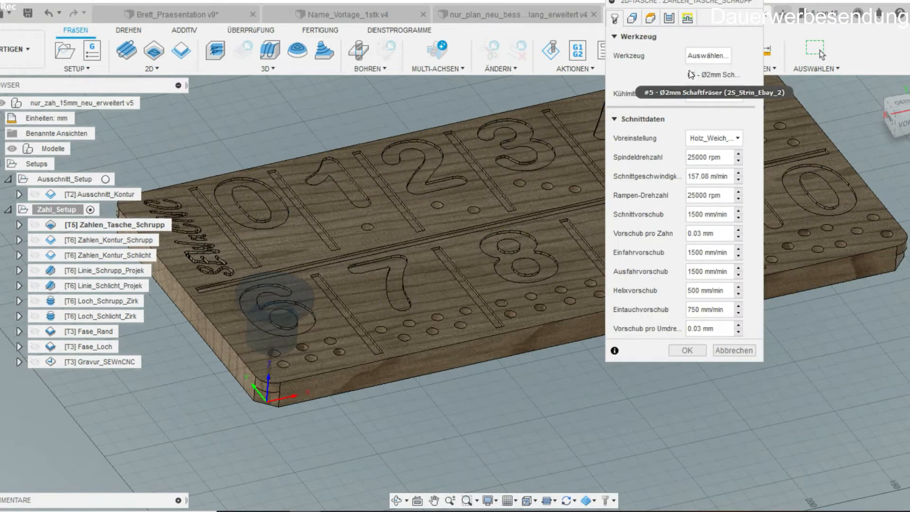
# Review the number pockets selected for Zahlen_Tasche_Schrupp and its height settings, looking closely at the pocket of the 6.
pyautogui.click(634, 20)
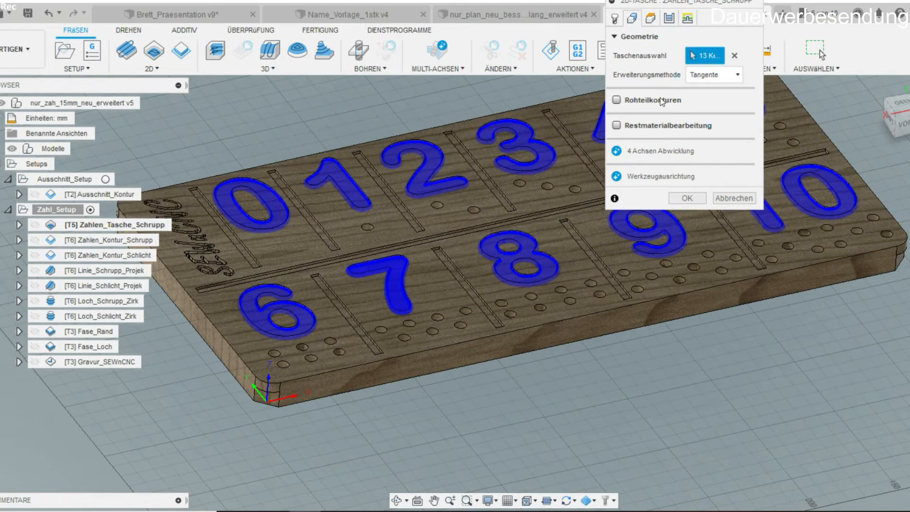
pyautogui.click(651, 20)
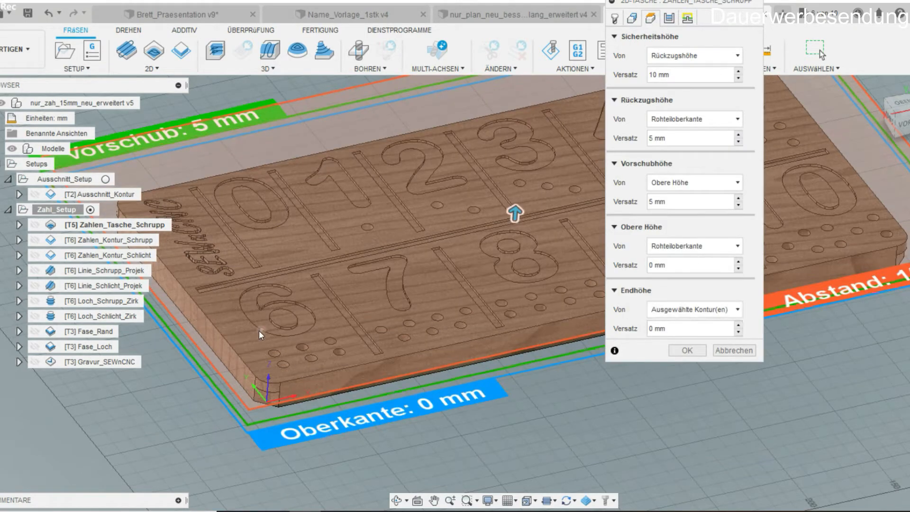
pyautogui.scroll(4, 260, 328)
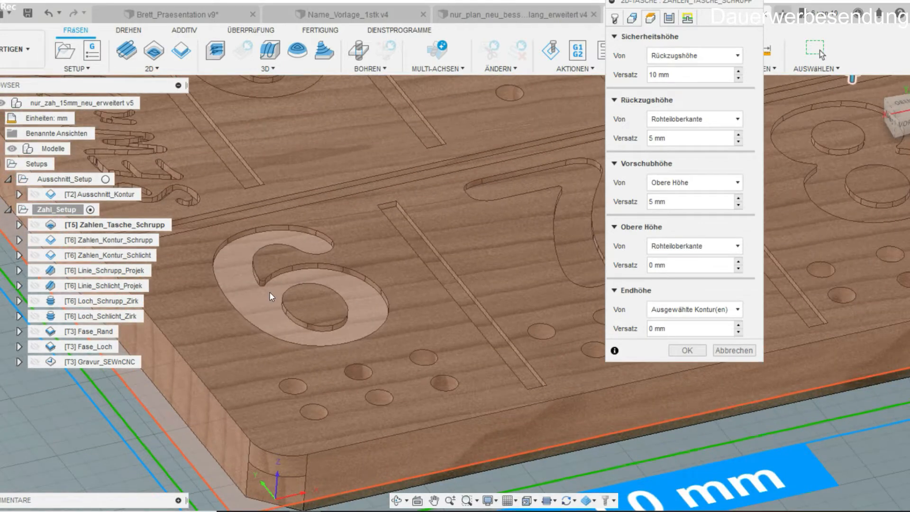
# Review the pass settings and radial stock allowance (Radiales Rohteil-Aufmaß) of Zahlen_Tasche_Schrupp, and inspect the pocket of the 7.
pyautogui.click(670, 20)
pyautogui.scroll(-2, 493, 185)
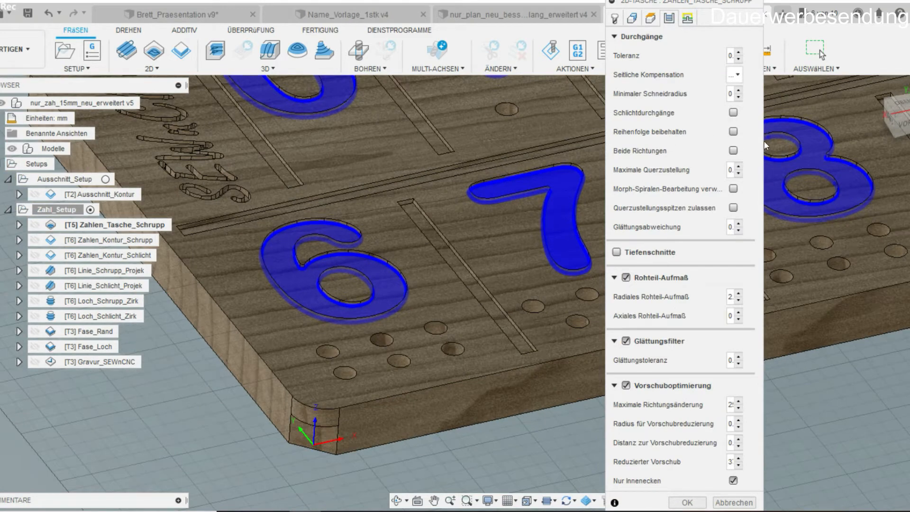
pyautogui.moveTo(740, 1); pyautogui.dragTo(771, 0)
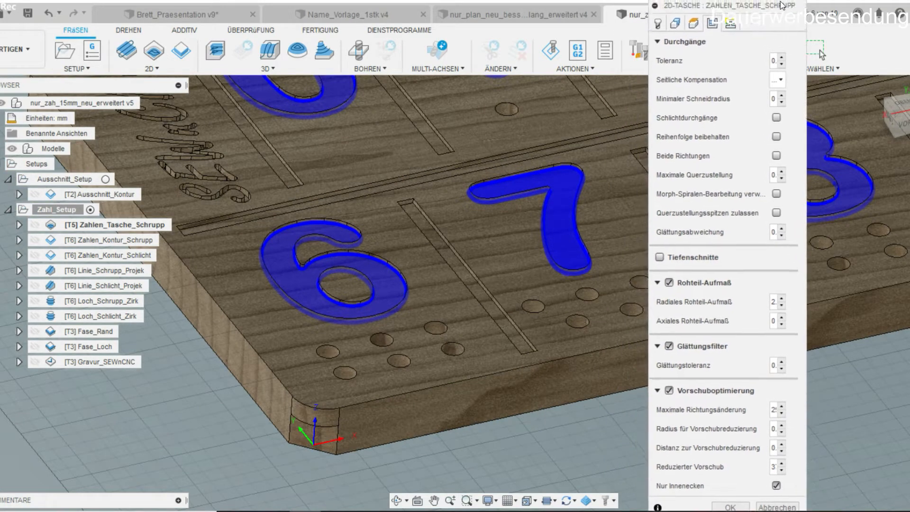
pyautogui.moveTo(502, 233); pyautogui.dragTo(387, 394, button='middle')
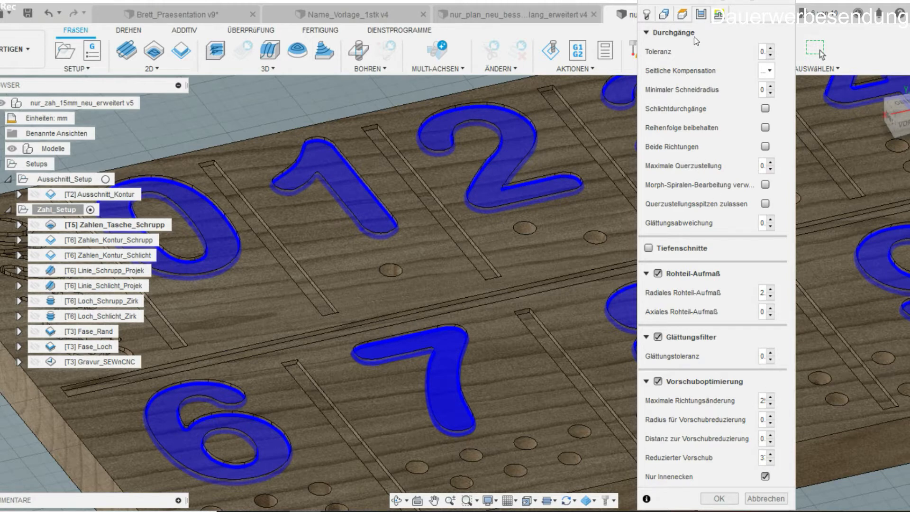
pyautogui.click(647, 33)
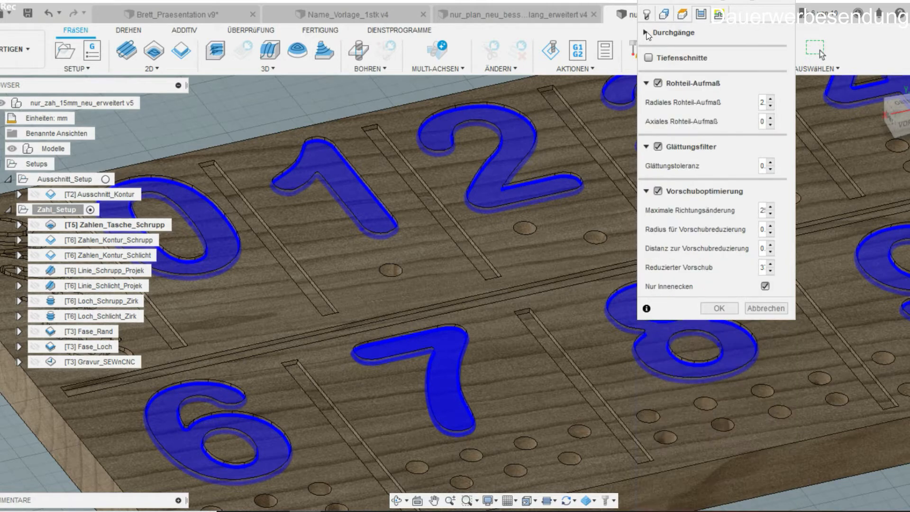
pyautogui.click(648, 33)
pyautogui.moveTo(682, 1)
pyautogui.mouseDown()
pyautogui.moveTo(705, 34)
pyautogui.moveTo(693, 1)
pyautogui.mouseUp()
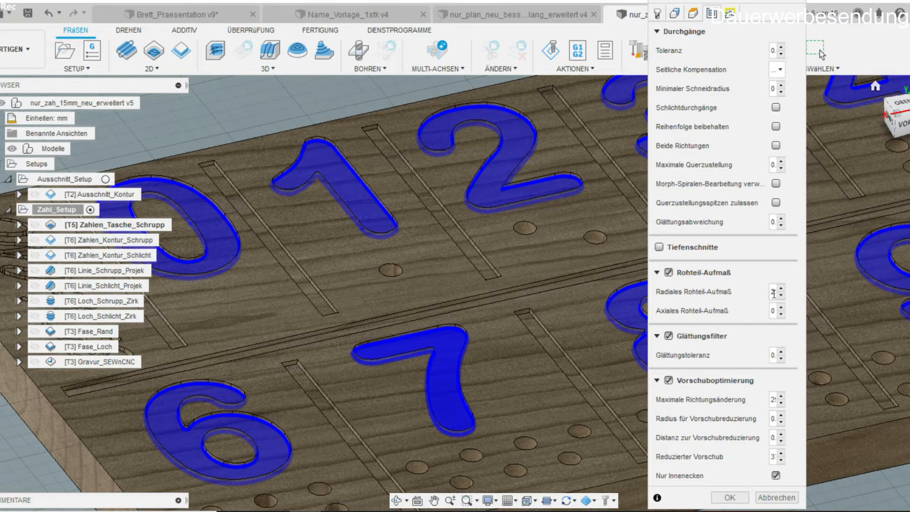
pyautogui.press('Left')
pyautogui.scroll(5, 409, 303)
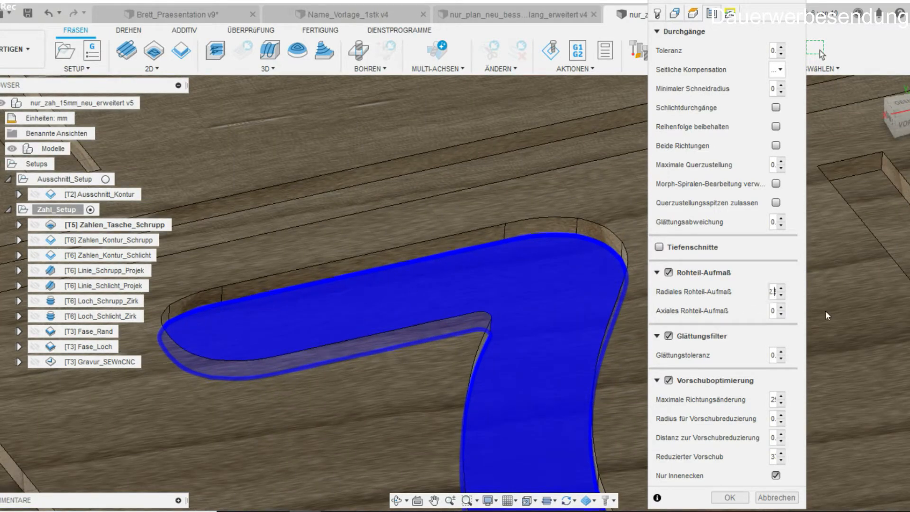
# Read the full value of the radial stock allowance (Radiales Rohteil-Aufmaß) of Zahlen_Tasche_Schrupp and view the selected number pockets.
pyautogui.press('Right')
pyautogui.press('Right')
pyautogui.press('Right')
pyautogui.press('Left')
pyautogui.press('Left')
pyautogui.press('Left')
pyautogui.press('Left')
pyautogui.press('Left')
pyautogui.press('Left')
pyautogui.scroll(6, 441, 298)
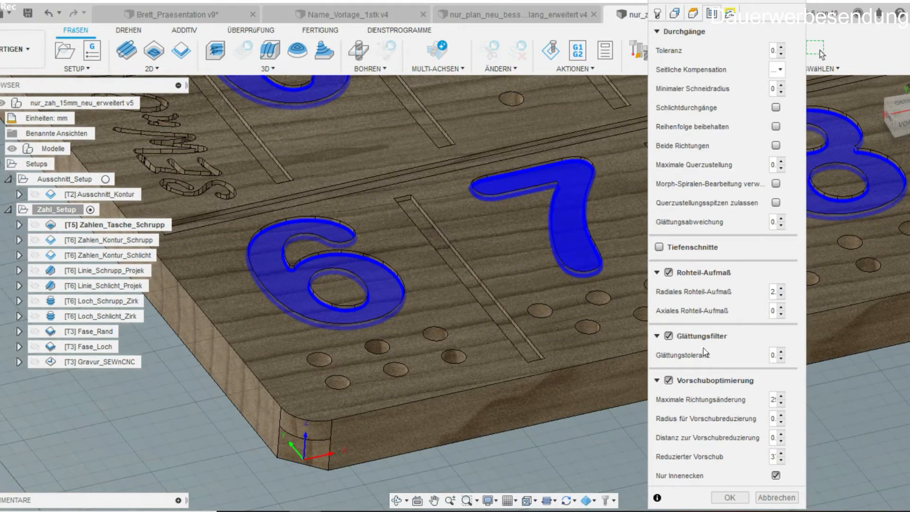
# Review the approach, lead-in and plunge settings of Zahlen_Tasche_Schrupp and close the operation without changes.
pyautogui.click(729, 13)
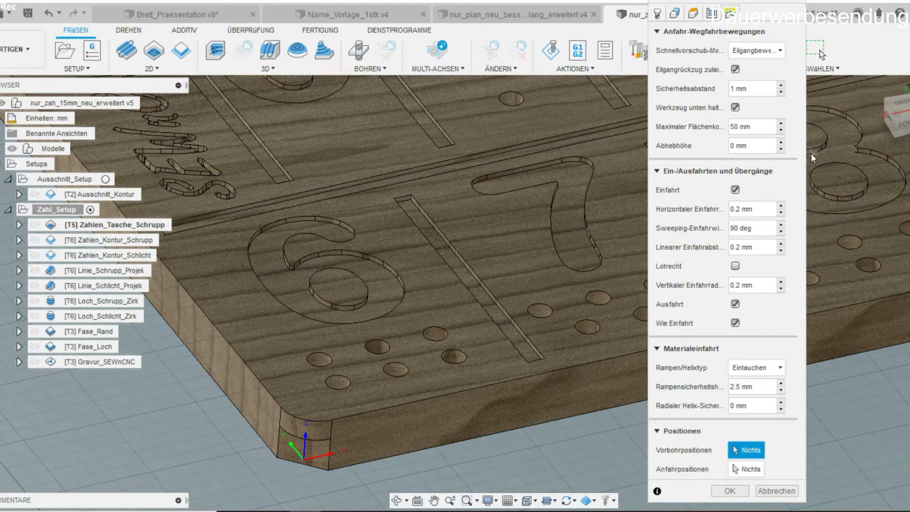
pyautogui.moveTo(553, 192); pyautogui.dragTo(503, 243, button='middle')
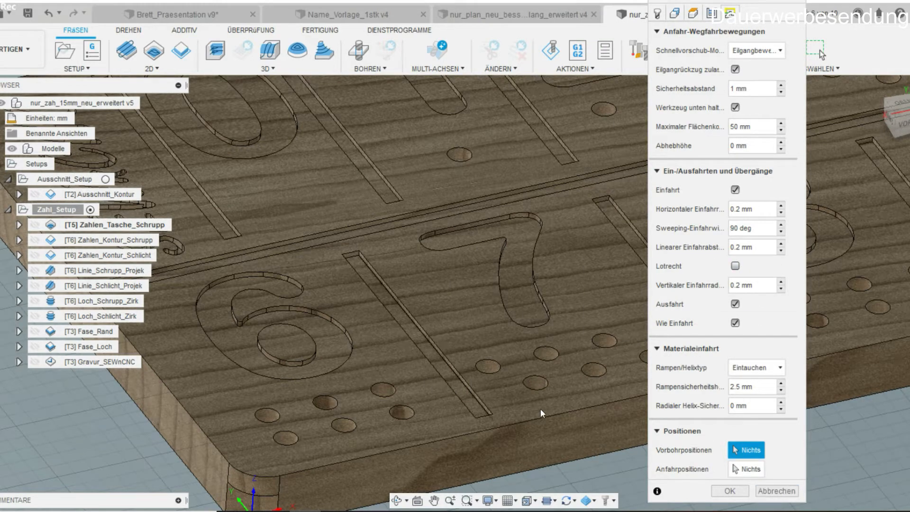
pyautogui.click(777, 491)
pyautogui.click(703, 484)
# Compare the Zahlen_Tasche_Schrupp and Zahlen_Kontur_Schrupp toolpaths in the pocket of the 6.
pyautogui.click(85, 228)
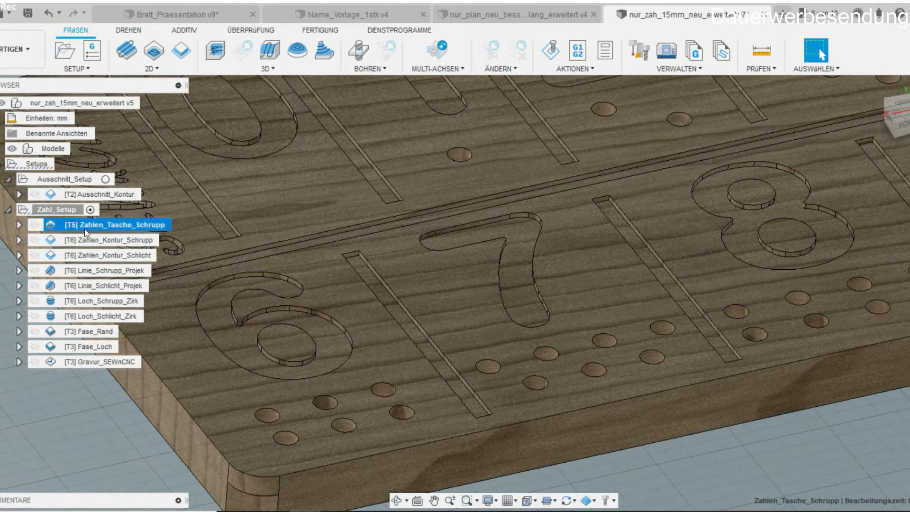
pyautogui.scroll(5, 234, 364)
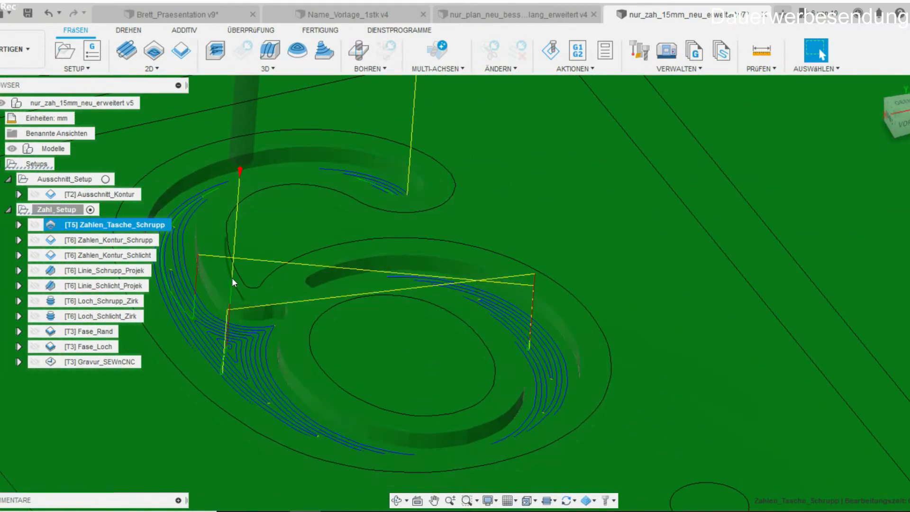
pyautogui.scroll(-6, 257, 311)
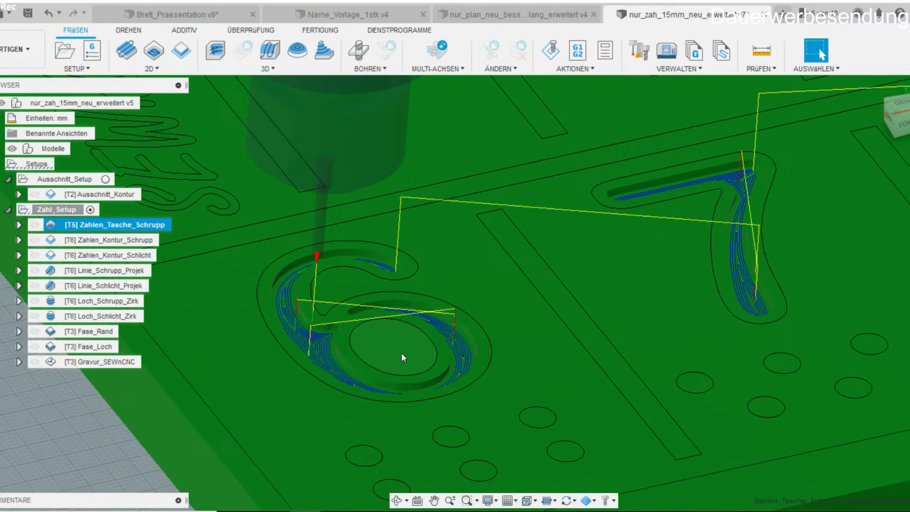
pyautogui.click(74, 240)
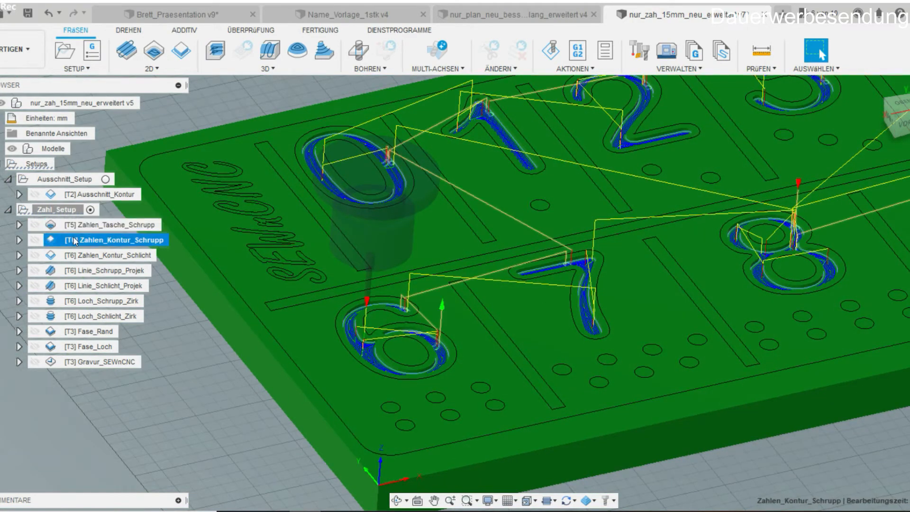
pyautogui.scroll(8, 377, 327)
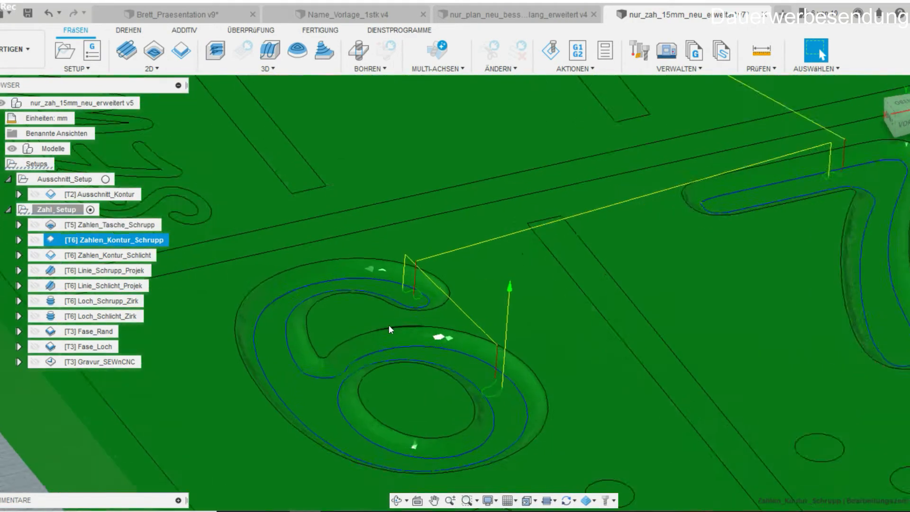
pyautogui.click(84, 225)
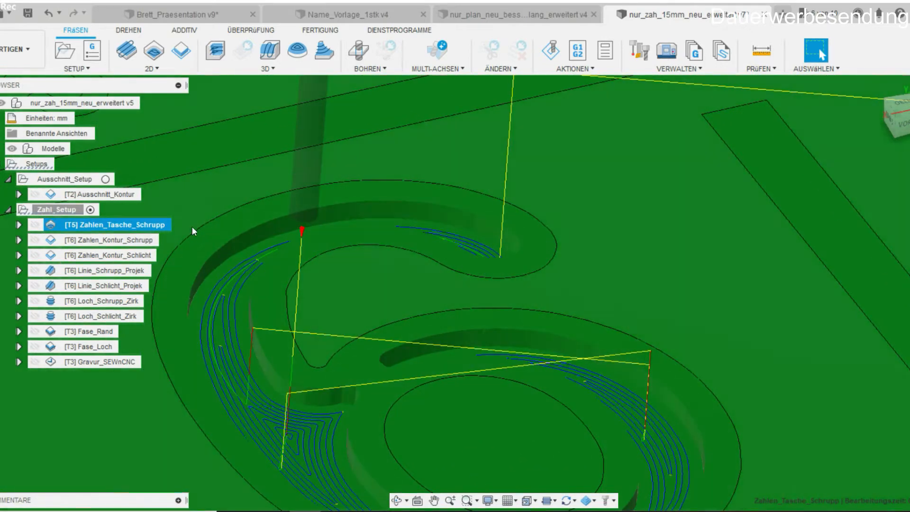
pyautogui.click(118, 245)
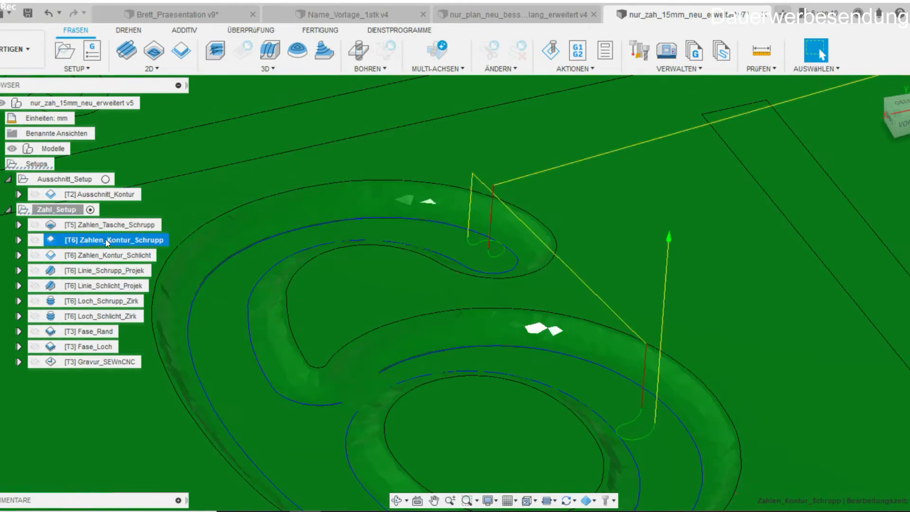
# Display the Zahlen_Kontur_Schlicht toolpath and inspect the rounded walls of the 6 and the path across the board.
pyautogui.click(98, 253)
pyautogui.scroll(4, 201, 294)
pyautogui.moveTo(251, 292); pyautogui.dragTo(365, 209, button='middle')
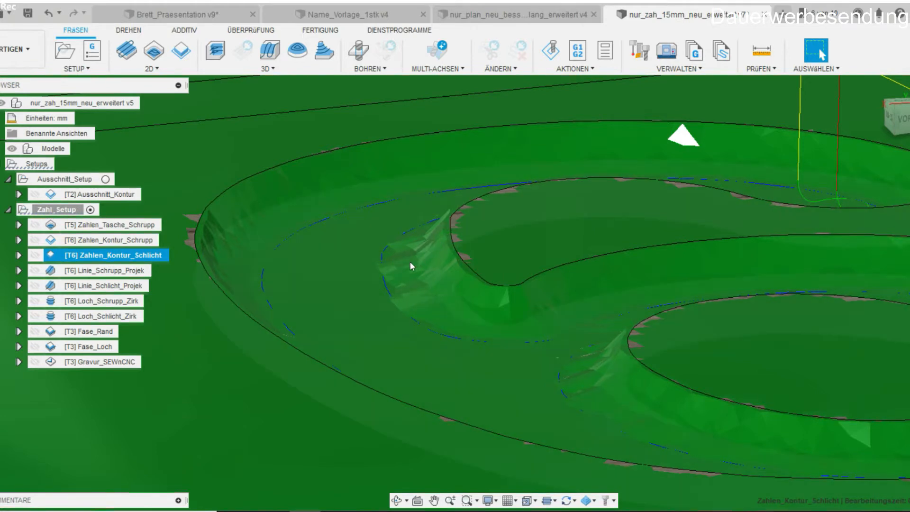
pyautogui.scroll(-6, 376, 277)
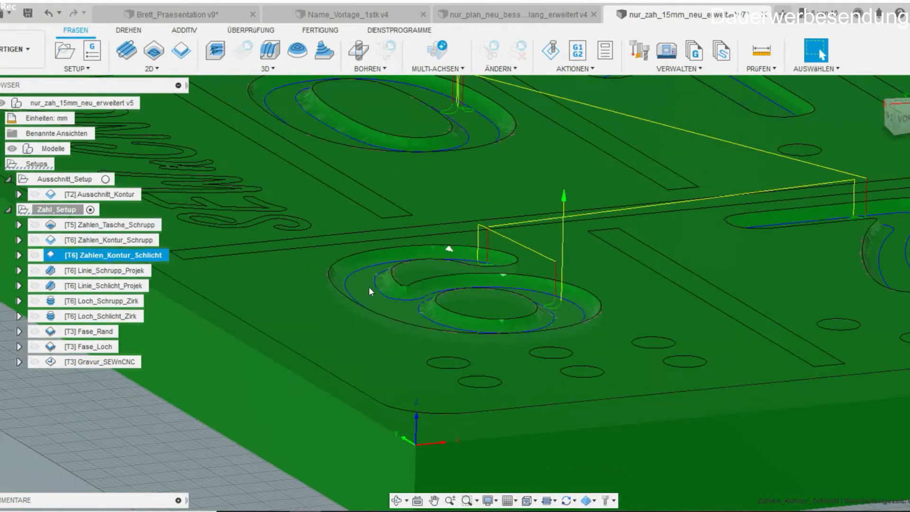
pyautogui.scroll(3, 531, 305)
pyautogui.moveTo(280, 256); pyautogui.dragTo(274, 217, button='middle')
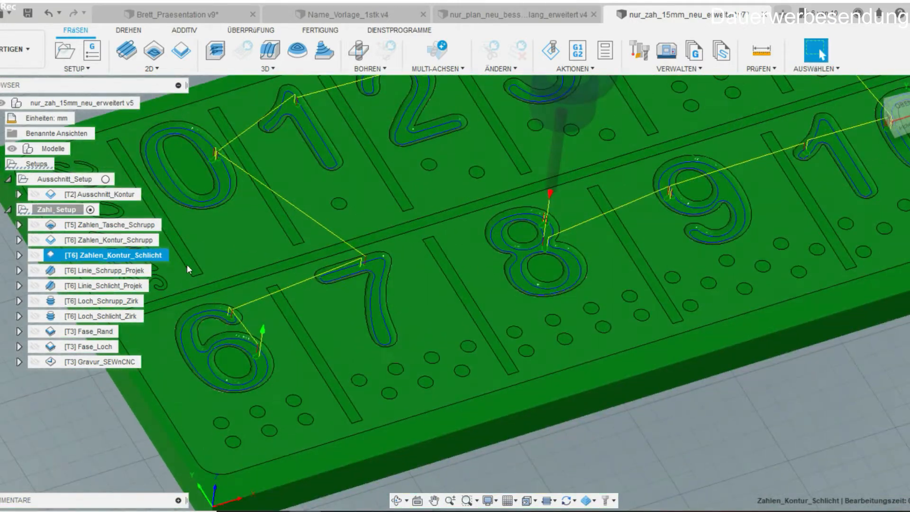
# Open Zahlen_Kontur_Schrupp to review its tool, cutting data and selected number contours, looking closely at the bottom edges of the 6.
pyautogui.click(75, 242)
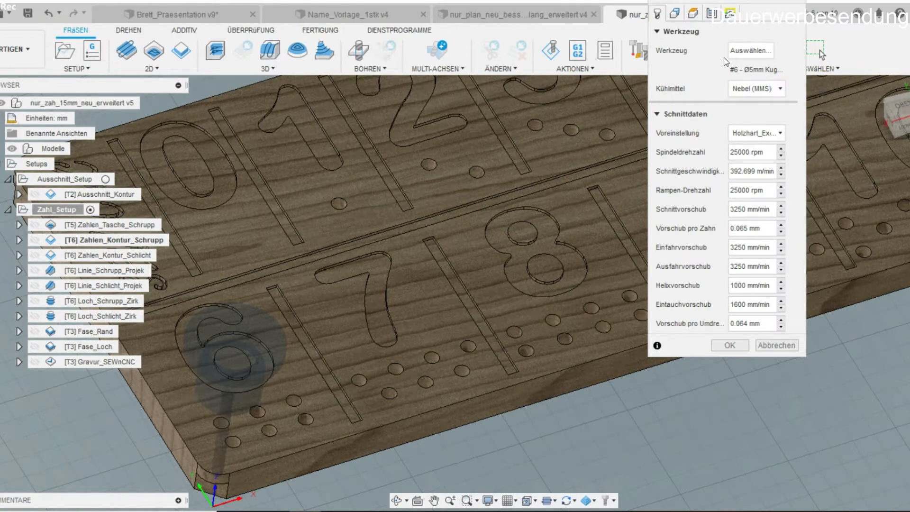
pyautogui.click(674, 14)
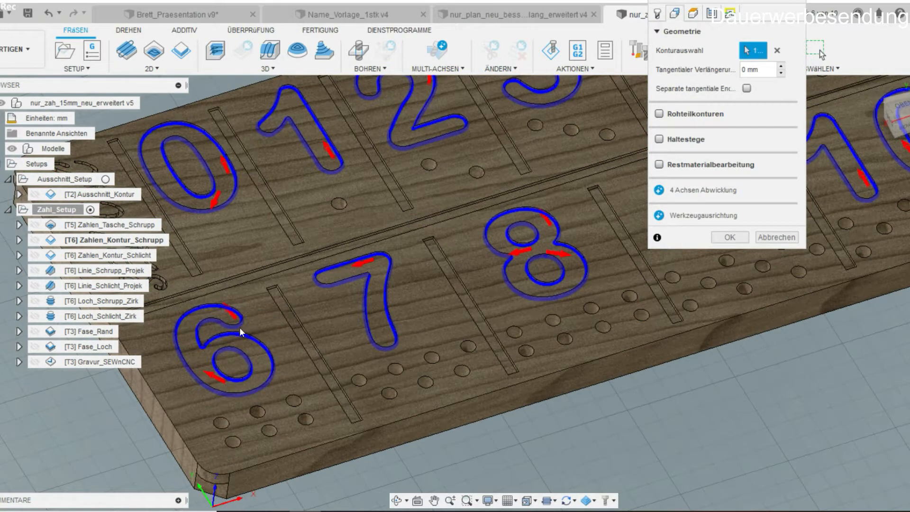
pyautogui.moveTo(240, 327); pyautogui.dragTo(369, 318, button='middle')
pyautogui.scroll(5, 332, 417)
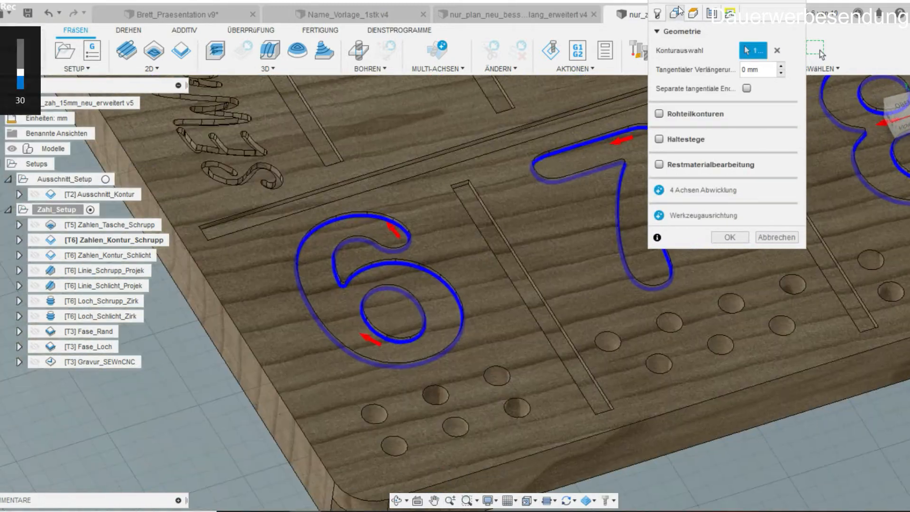
pyautogui.scroll(4, 313, 303)
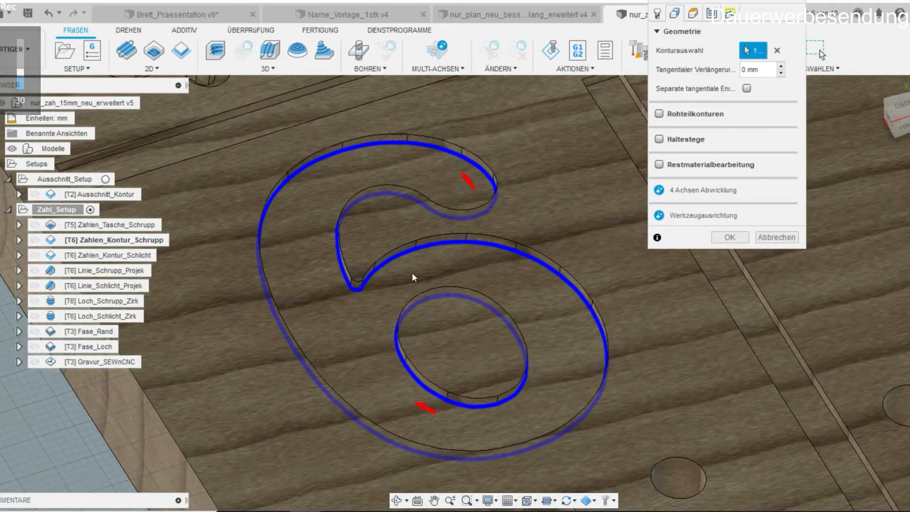
pyautogui.keyDown('shift'); pyautogui.moveTo(411, 272); pyautogui.dragTo(422, 213, button='middle'); pyautogui.keyUp('shift')
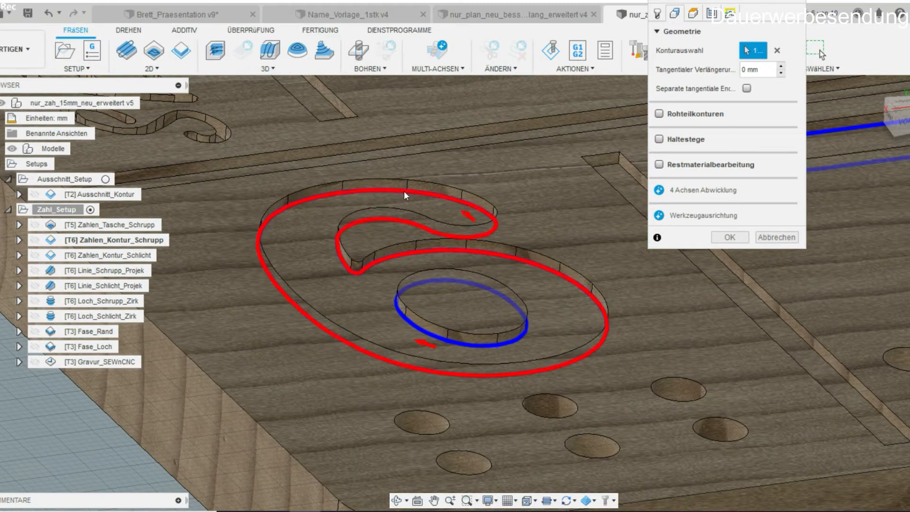
pyautogui.scroll(-8, 509, 290)
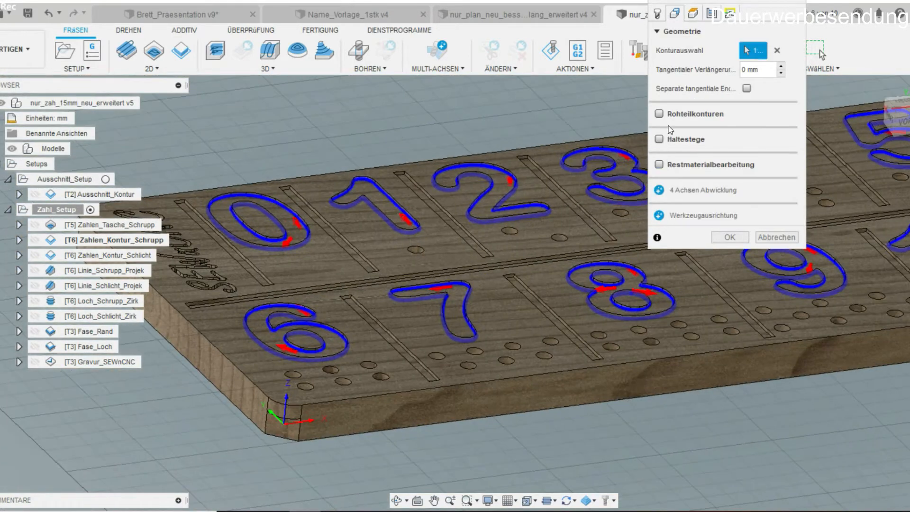
# Review the heights, passes, stock allowance and lead-in settings of Zahlen_Kontur_Schrupp, and close the operation without changes.
pyautogui.click(693, 14)
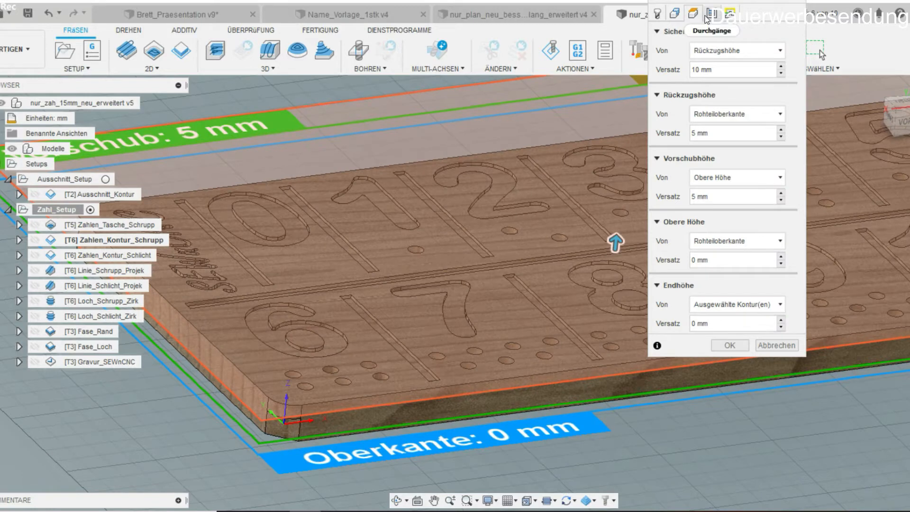
pyautogui.click(708, 15)
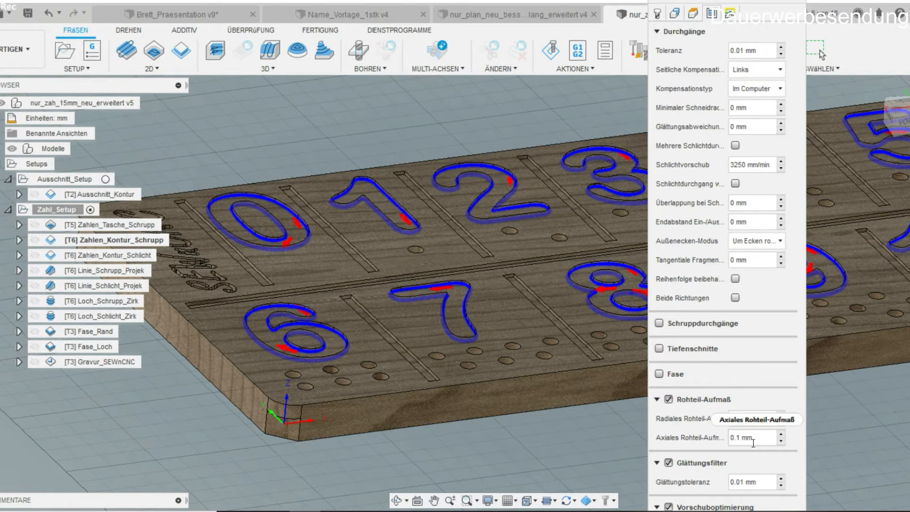
pyautogui.scroll(-2, 247, 331)
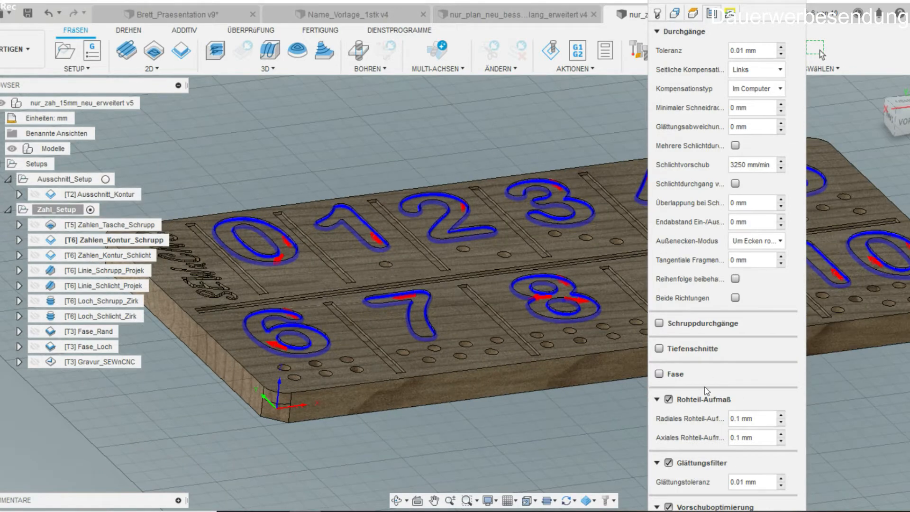
pyautogui.click(656, 32)
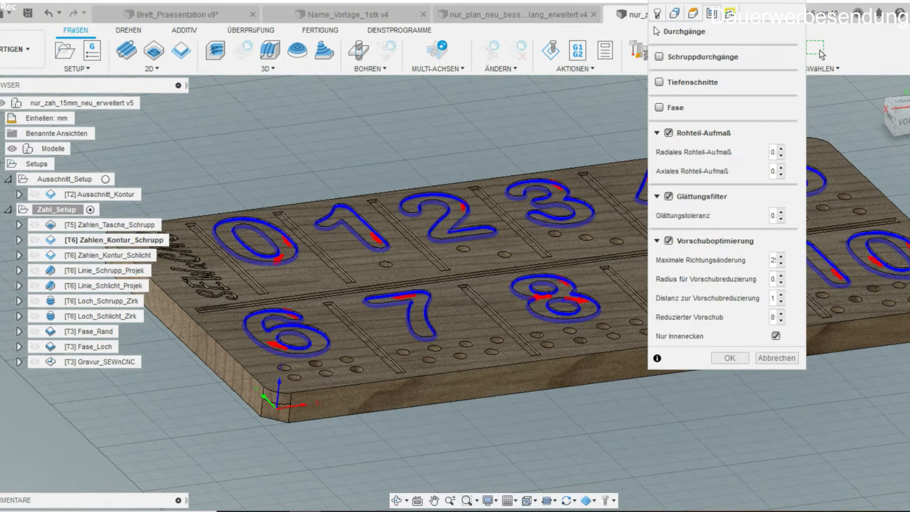
pyautogui.click(656, 32)
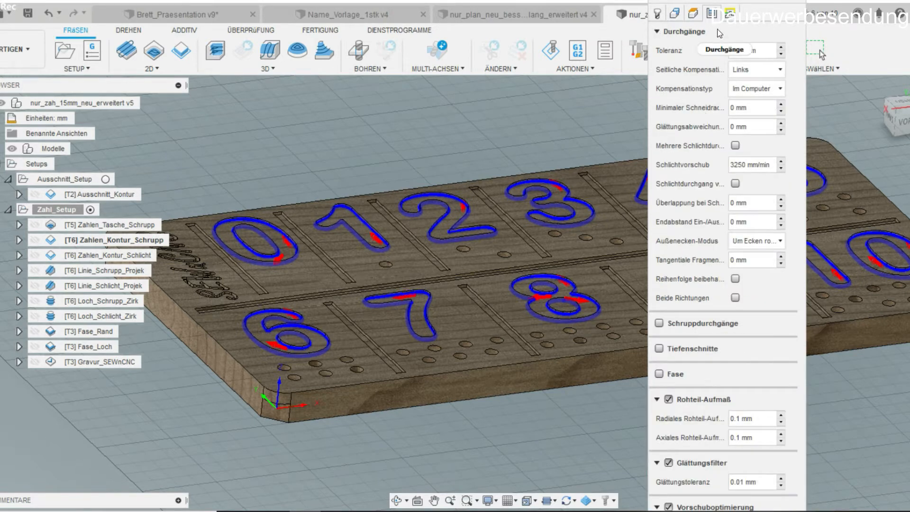
pyautogui.click(730, 14)
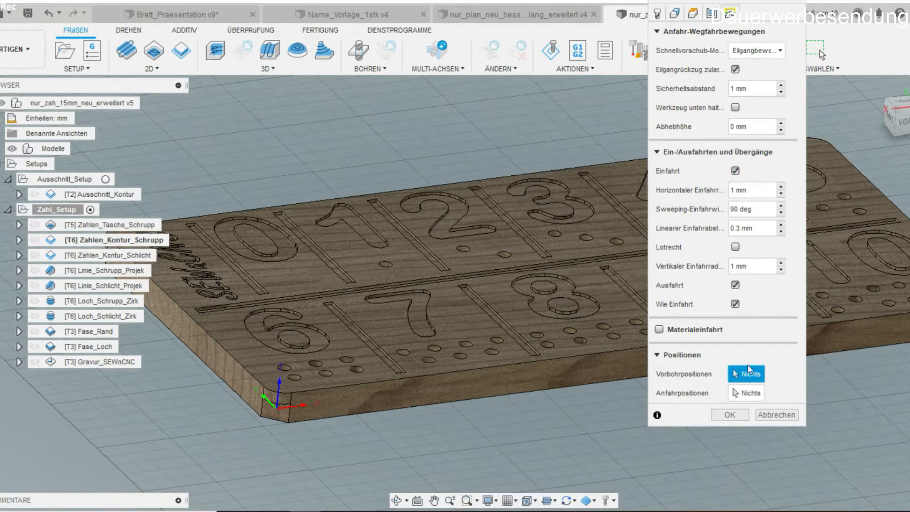
pyautogui.click(774, 415)
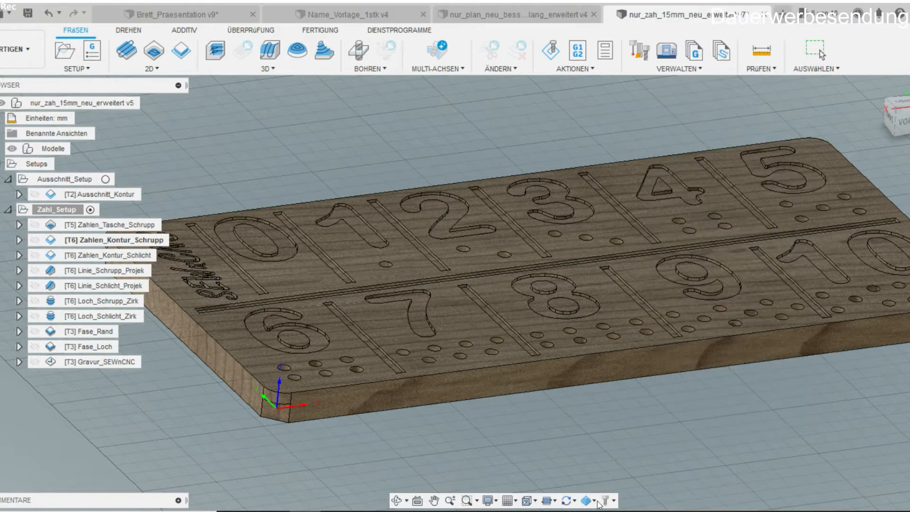
# Display the Zahlen_Kontur_Schrupp toolpath, review the tool data and passes of Zahlen_Kontur_Schlicht, and close that operation without changes.
pyautogui.click(103, 241)
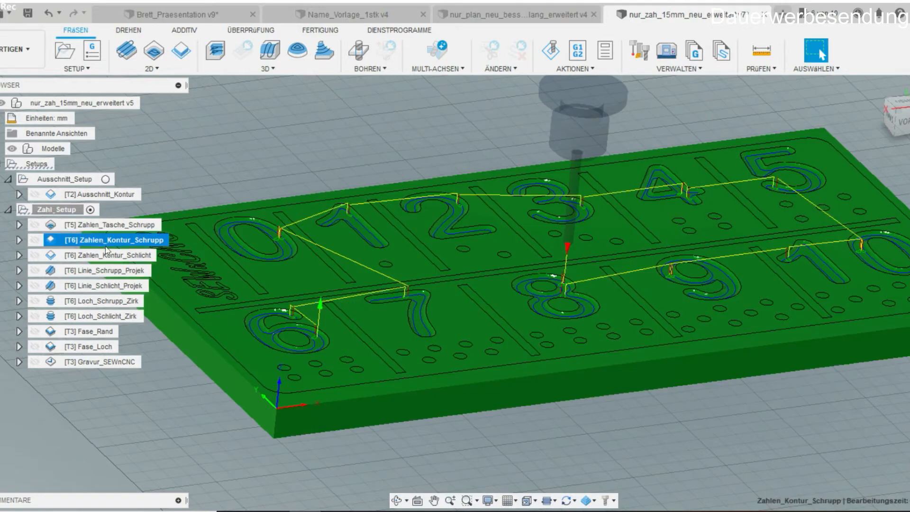
pyautogui.click(112, 255)
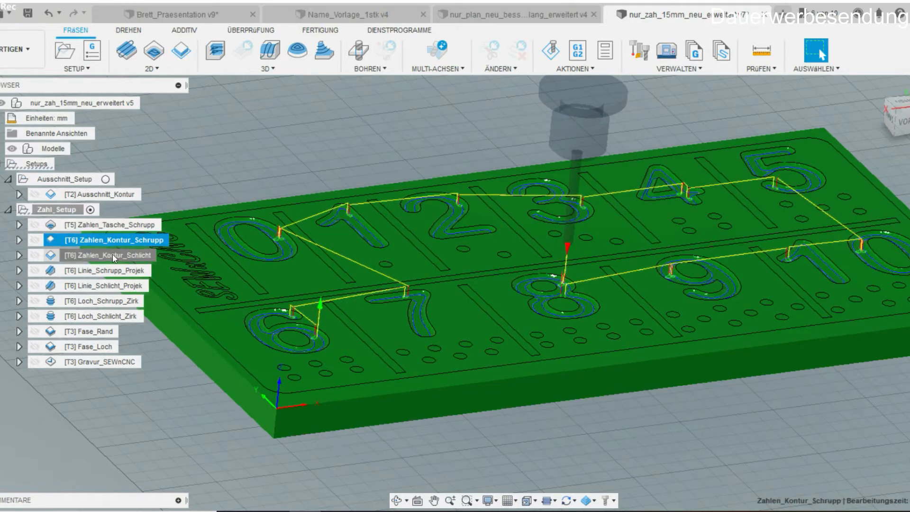
pyautogui.click(172, 395)
pyautogui.doubleClick(75, 260)
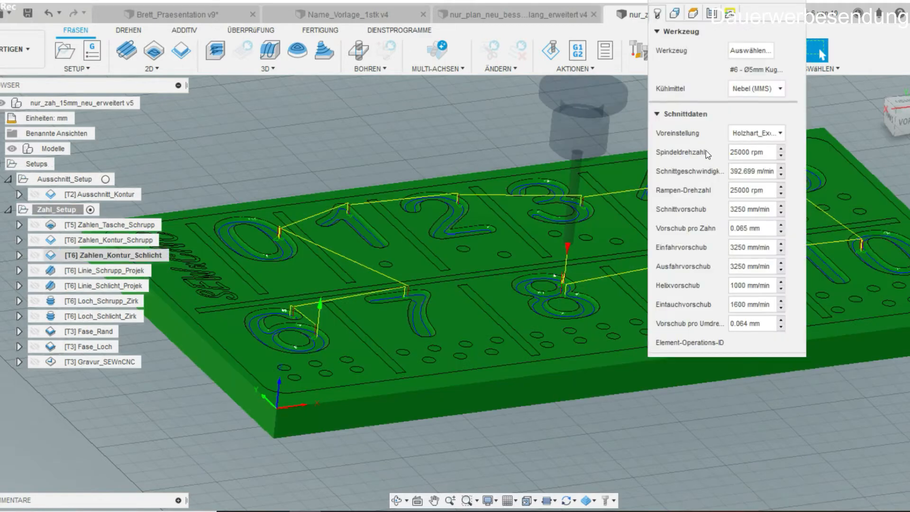
pyautogui.click(711, 14)
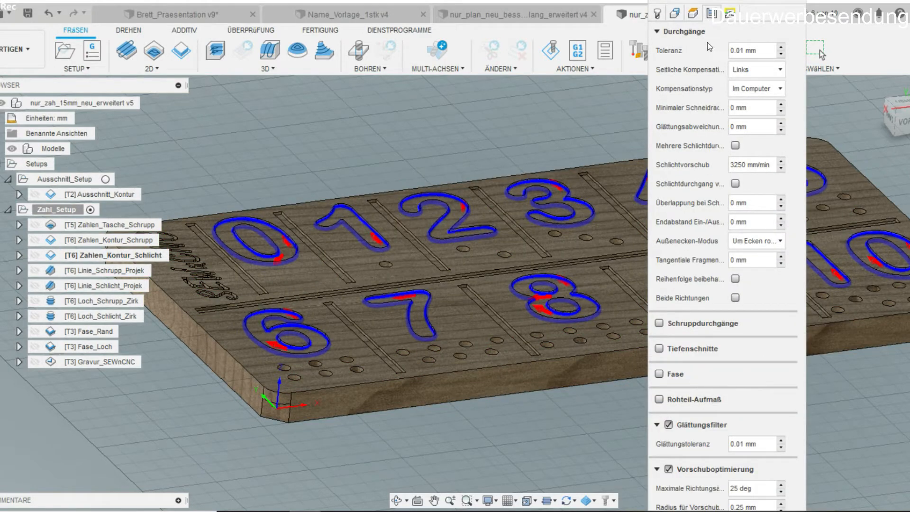
pyautogui.click(683, 32)
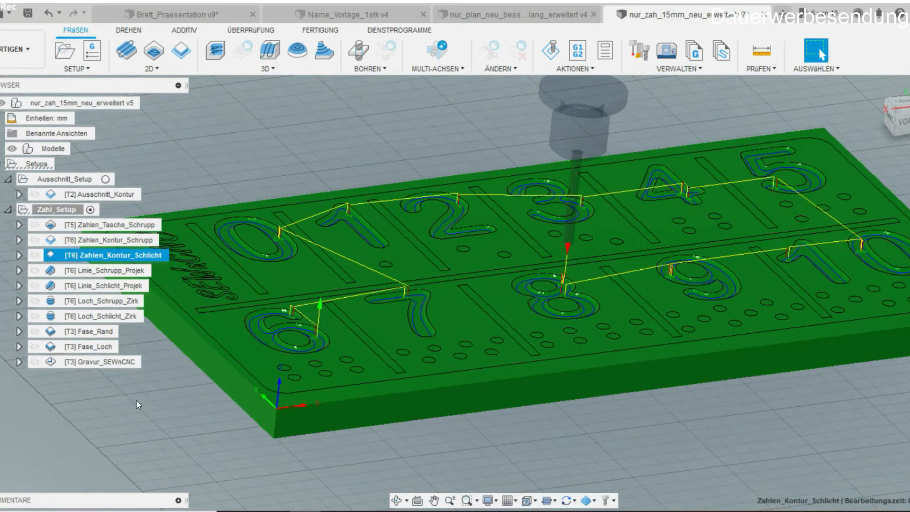
# Compare the Zahlen_Kontur_Schlicht and Zahlen_Kontur_Schrupp toolpaths up close on the 6 by alternating between them.
pyautogui.scroll(10, 261, 300)
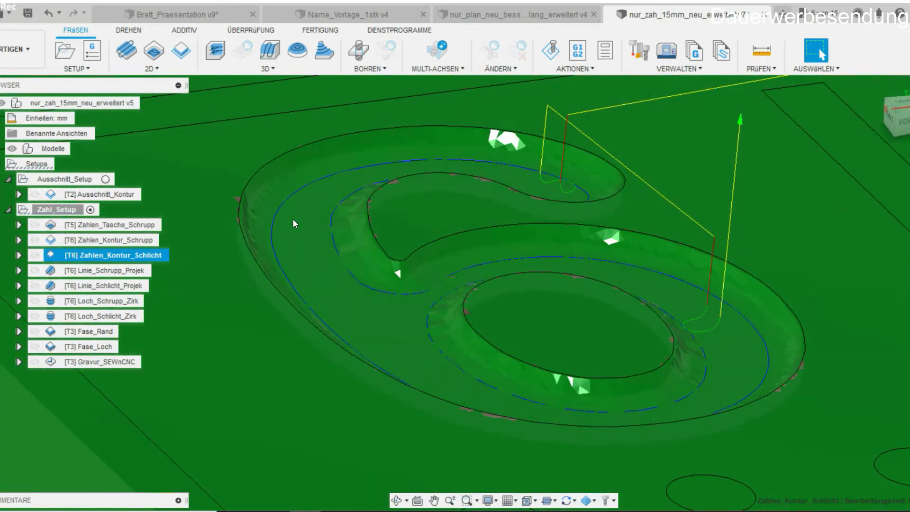
pyautogui.click(74, 240)
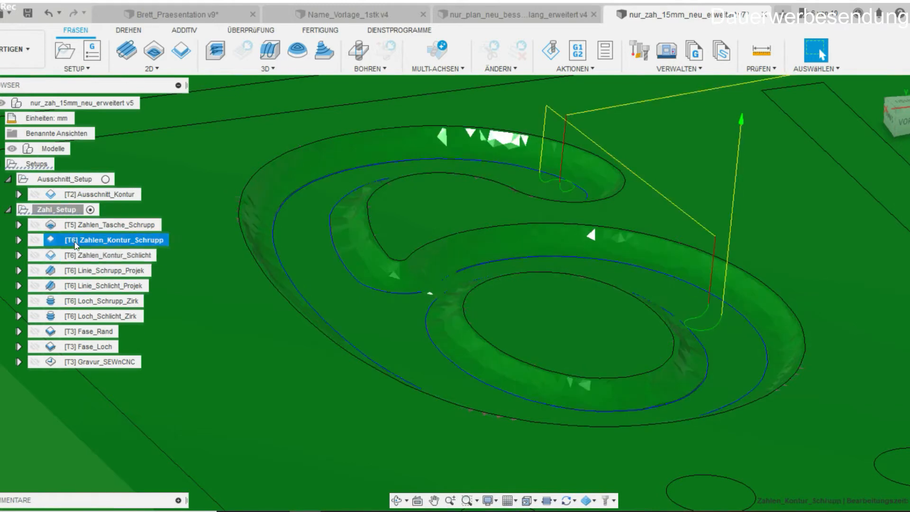
pyautogui.click(72, 258)
pyautogui.click(72, 258)
pyautogui.press('Return')
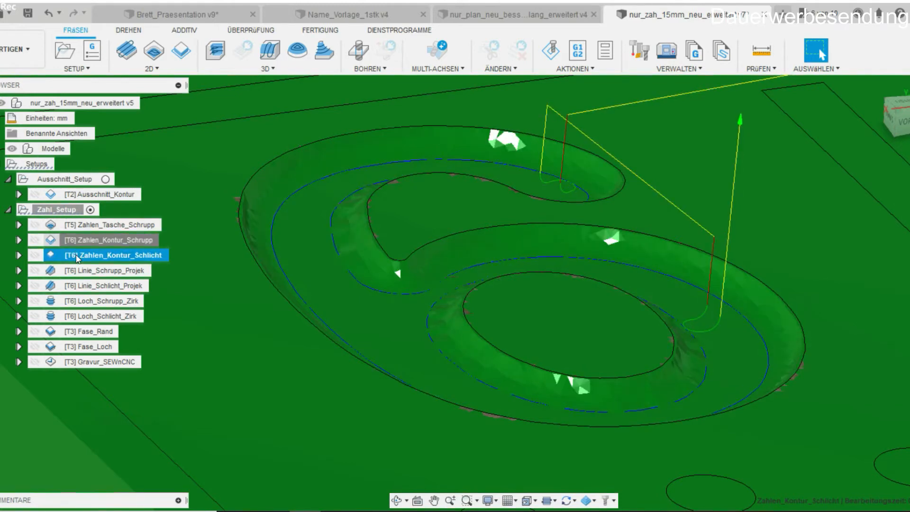
pyautogui.click(79, 240)
pyautogui.click(77, 252)
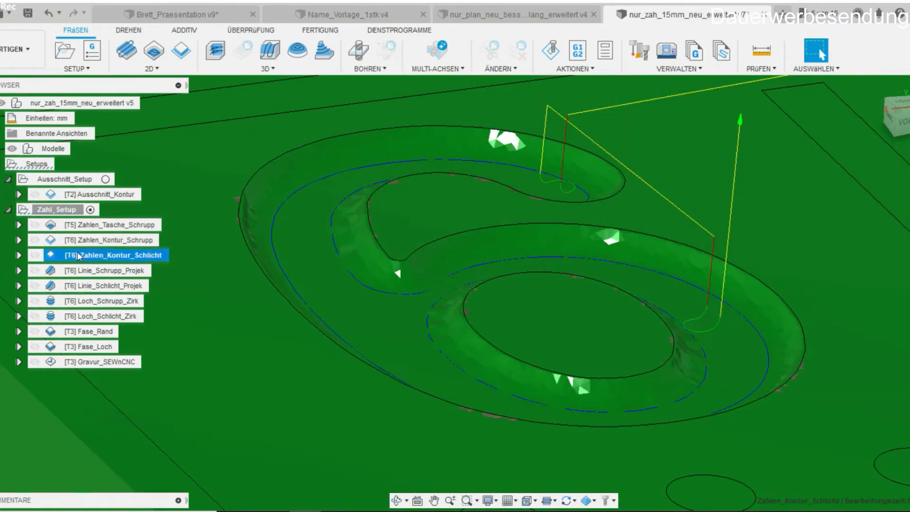
# Alternate a few more times between the roughing and finishing contour toolpaths on the 6, ending on Zahlen_Kontur_Schlicht.
pyautogui.click(80, 239)
pyautogui.click(84, 256)
pyautogui.click(81, 240)
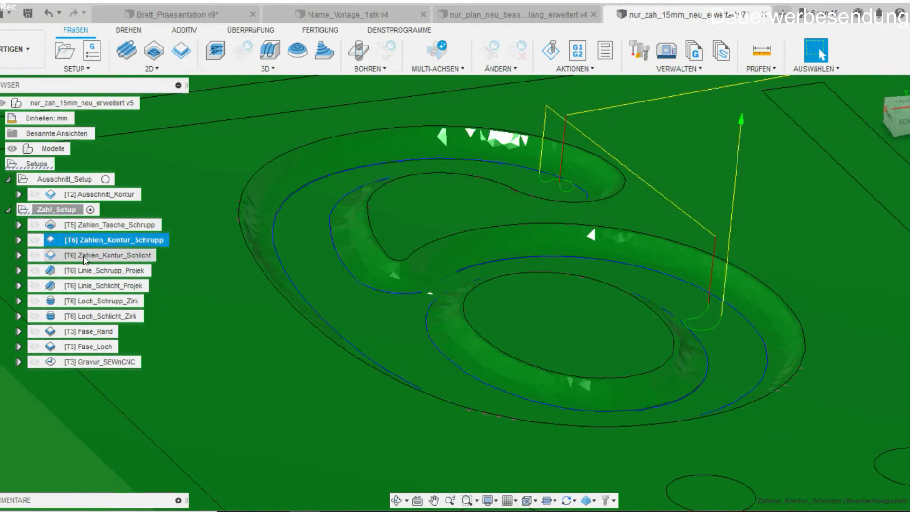
pyautogui.click(85, 257)
pyautogui.click(80, 240)
pyautogui.click(83, 255)
pyautogui.scroll(-10, 253, 252)
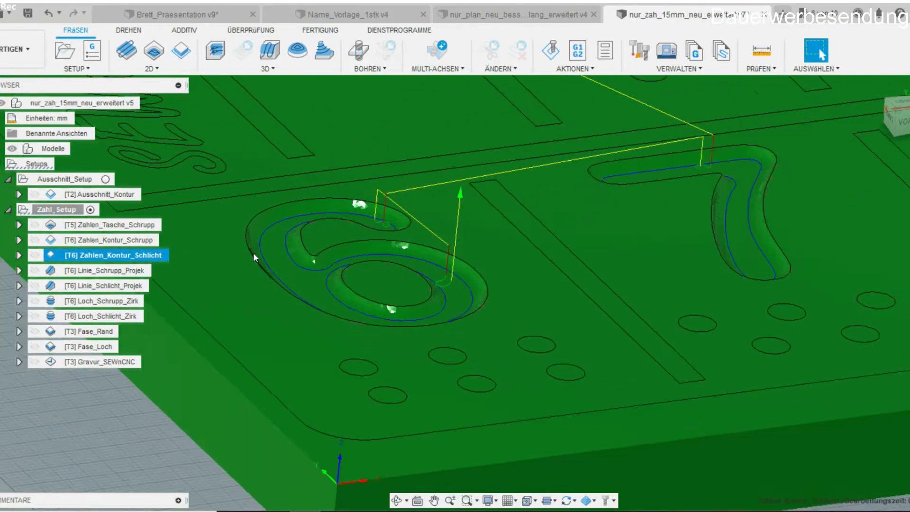
# Display the Linie_Schrupp_Projek toolpath and examine the divider grooves around the 0 and 1.
pyautogui.click(109, 270)
pyautogui.scroll(2, 374, 303)
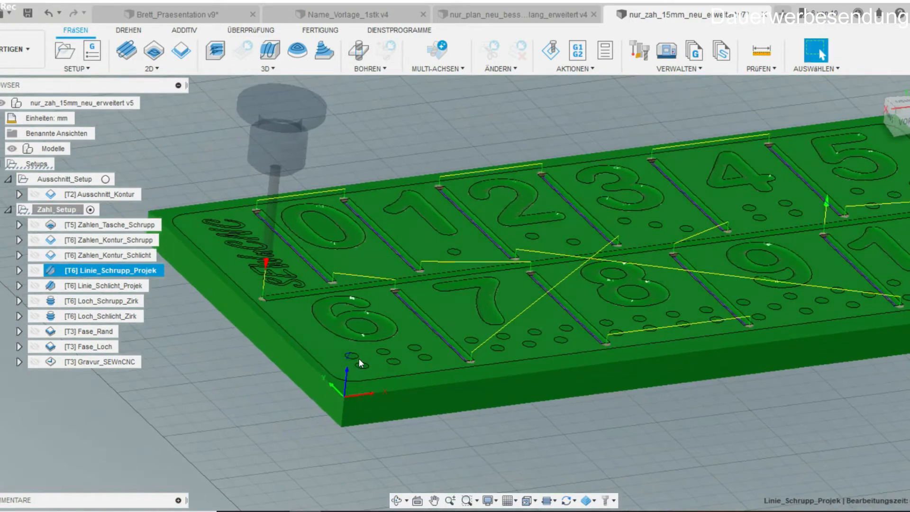
pyautogui.scroll(5, 278, 203)
pyautogui.keyDown('shift'); pyautogui.moveTo(304, 263); pyautogui.dragTo(342, 309, button='middle'); pyautogui.keyUp('shift')
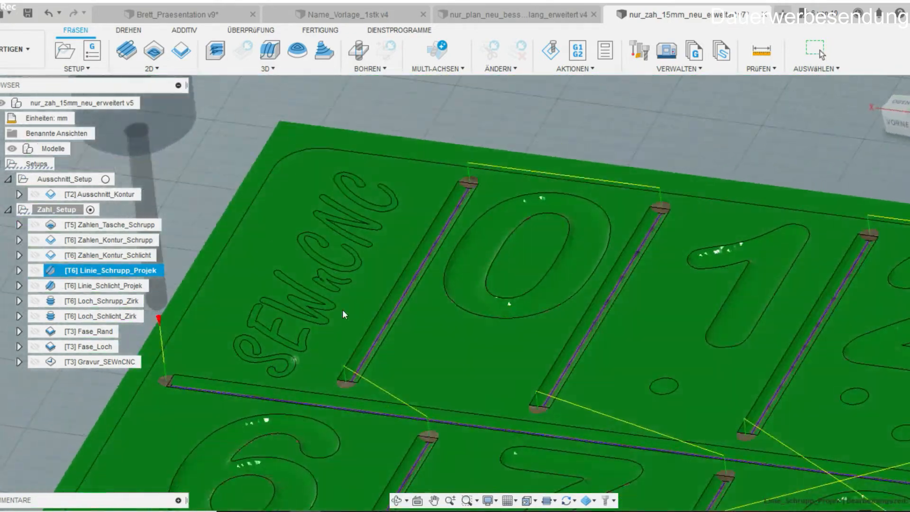
pyautogui.keyDown('shift'); pyautogui.moveTo(654, 211); pyautogui.dragTo(402, 359, button='middle'); pyautogui.keyUp('shift')
# Open Linie_Schrupp_Projek to review its tool and cutting data, and show the Zahlen sketch on the board.
pyautogui.doubleClick(121, 269)
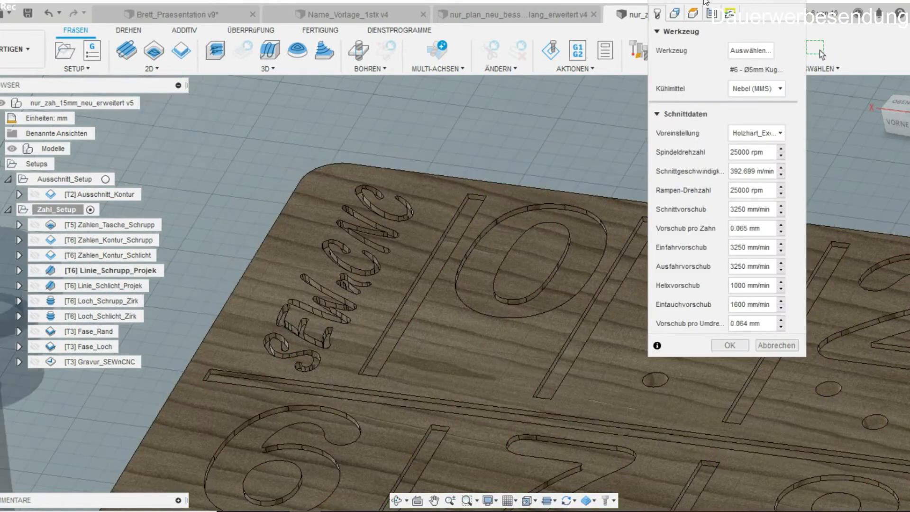
pyautogui.moveTo(705, 2); pyautogui.dragTo(706, 39)
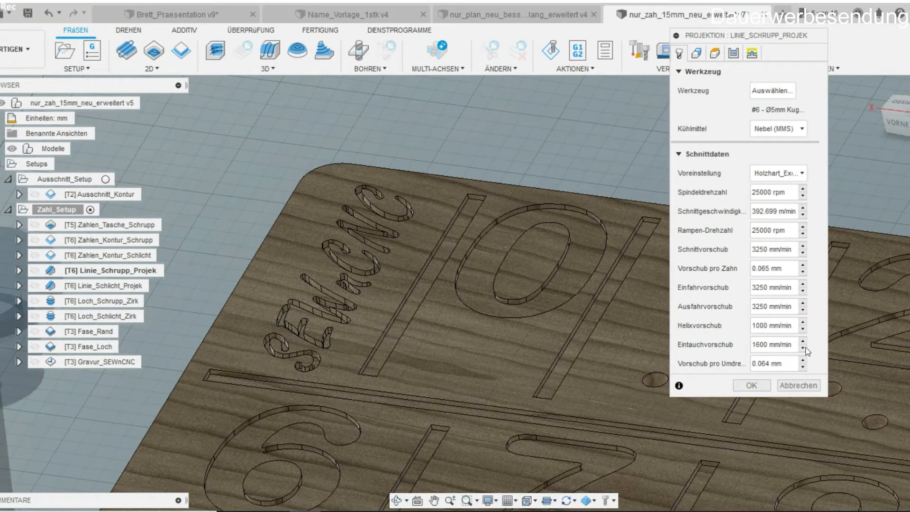
pyautogui.click(1, 149)
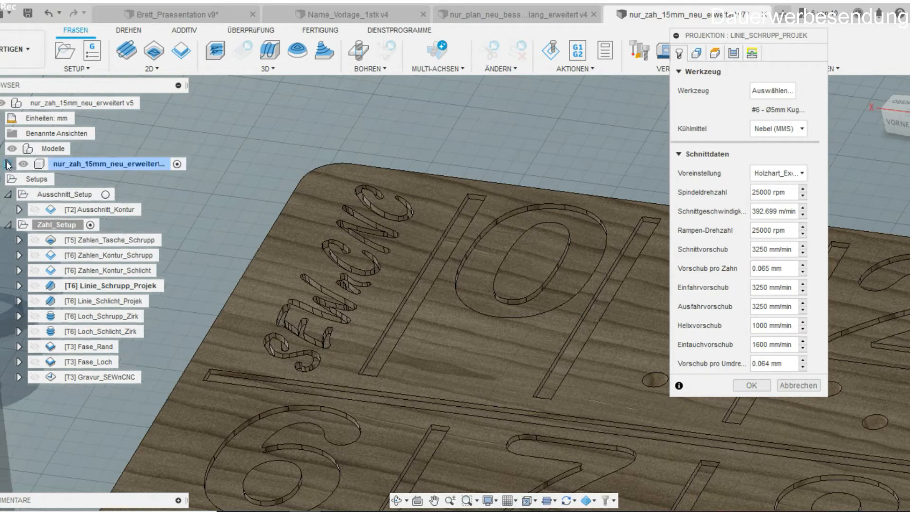
pyautogui.click(9, 163)
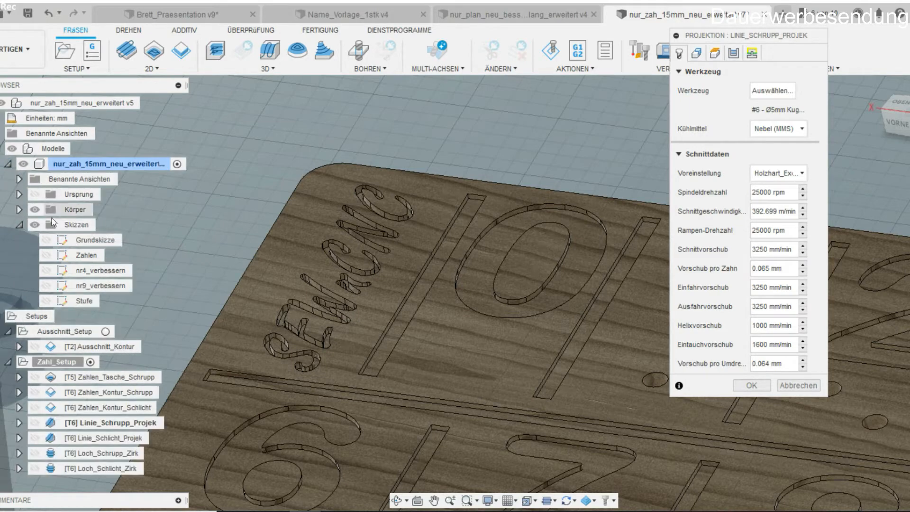
pyautogui.click(46, 256)
pyautogui.moveTo(468, 380); pyautogui.dragTo(569, 291, button='middle')
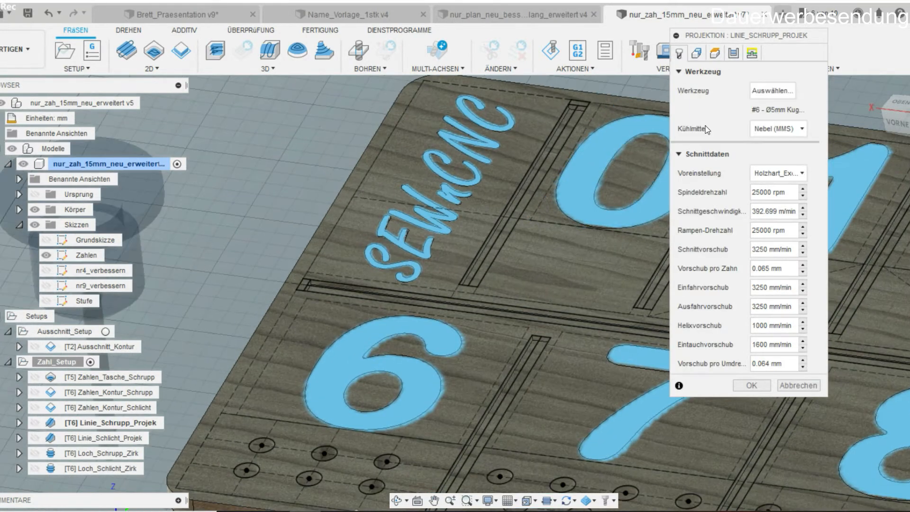
# Review the curve chains selected for Linie_Schrupp_Projek, hiding the bodies to expose the groove centre lines.
pyautogui.click(697, 53)
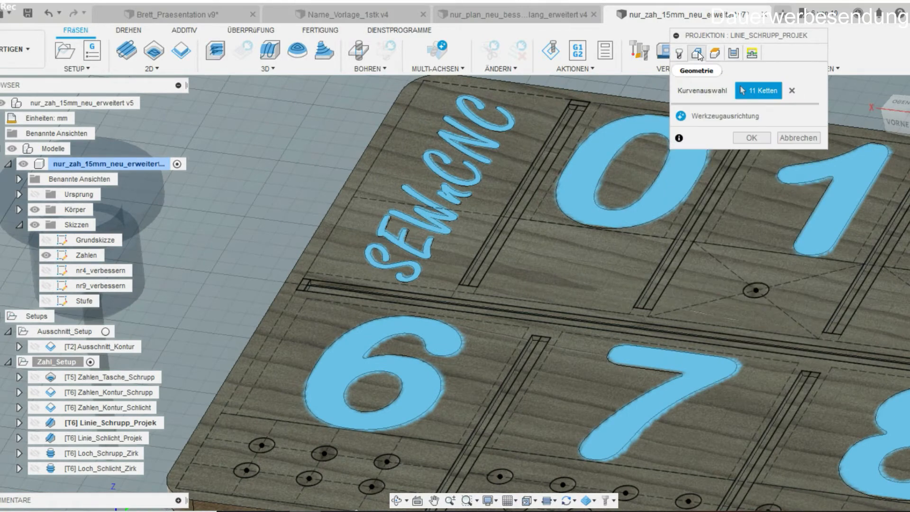
pyautogui.keyDown('shift'); pyautogui.moveTo(329, 402); pyautogui.dragTo(391, 401, button='middle'); pyautogui.keyUp('shift')
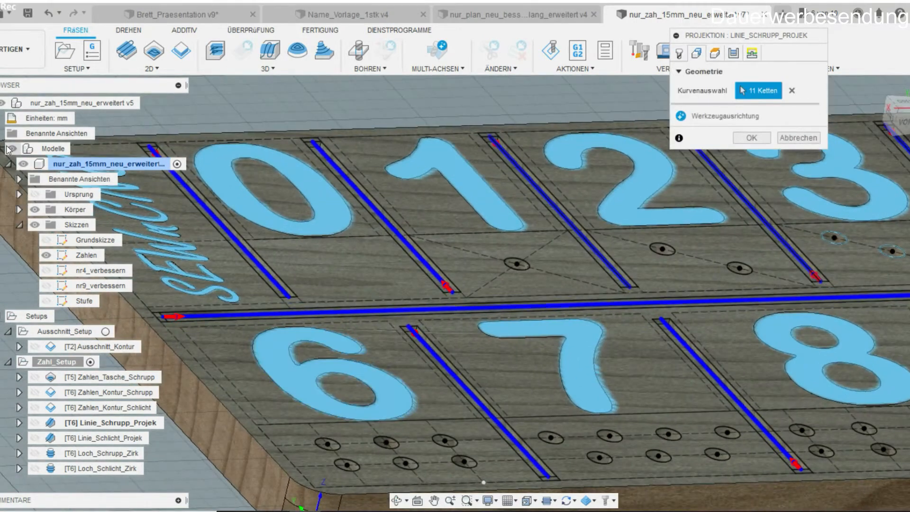
pyautogui.click(33, 210)
pyautogui.click(34, 209)
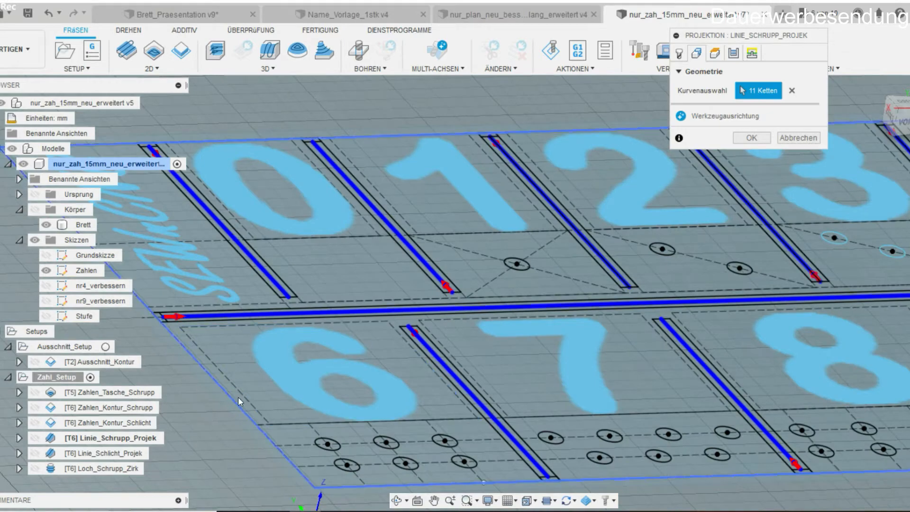
pyautogui.moveTo(199, 351); pyautogui.dragTo(211, 300, button='middle')
pyautogui.scroll(3, 268, 224)
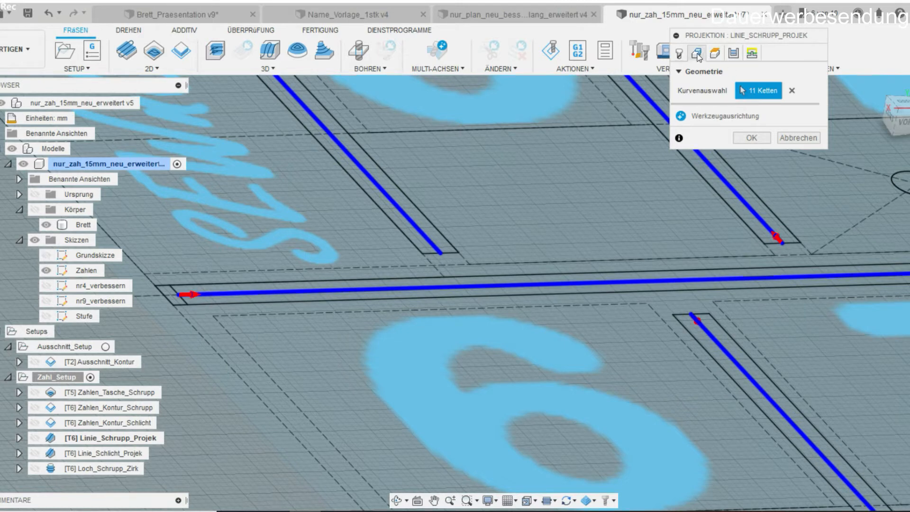
# Recheck the tool of Linie_Schrupp_Projek, and inspect where the selected centre line starts in the long horizontal groove.
pyautogui.click(682, 54)
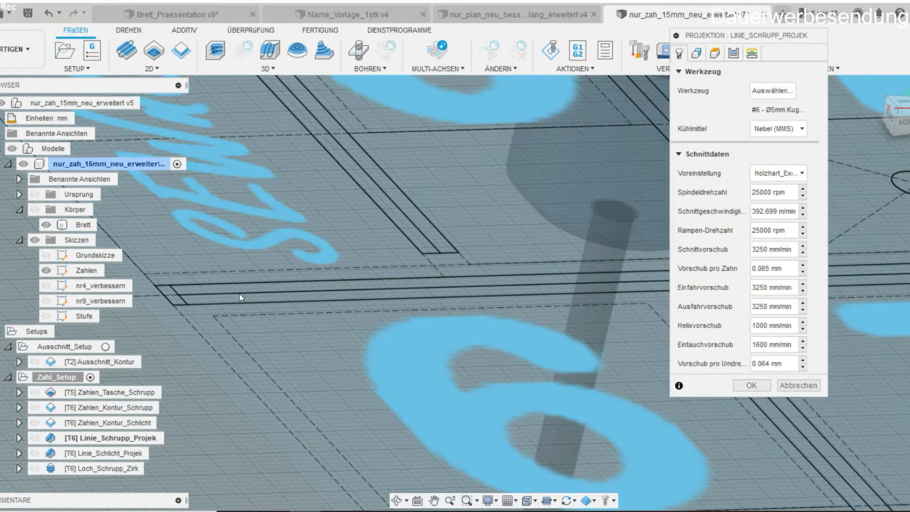
pyautogui.click(698, 54)
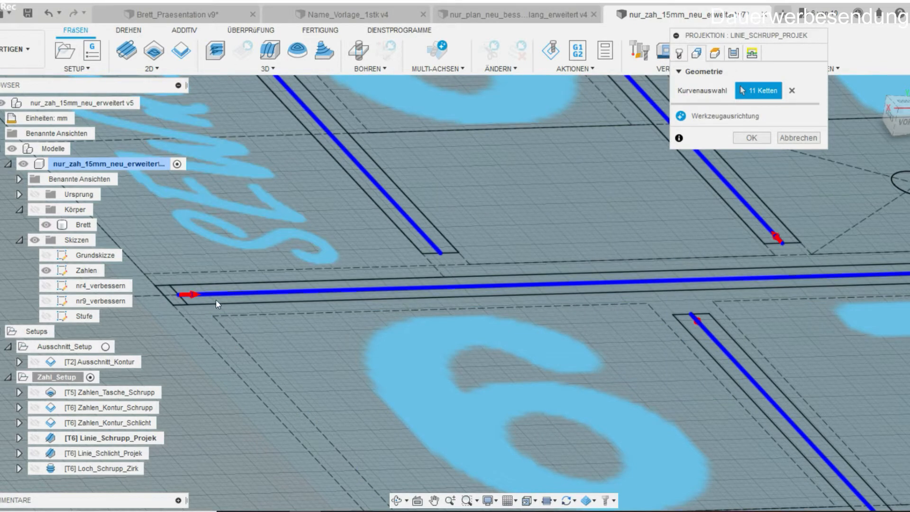
pyautogui.scroll(3, 215, 297)
pyautogui.moveTo(204, 370); pyautogui.dragTo(376, 319, button='middle')
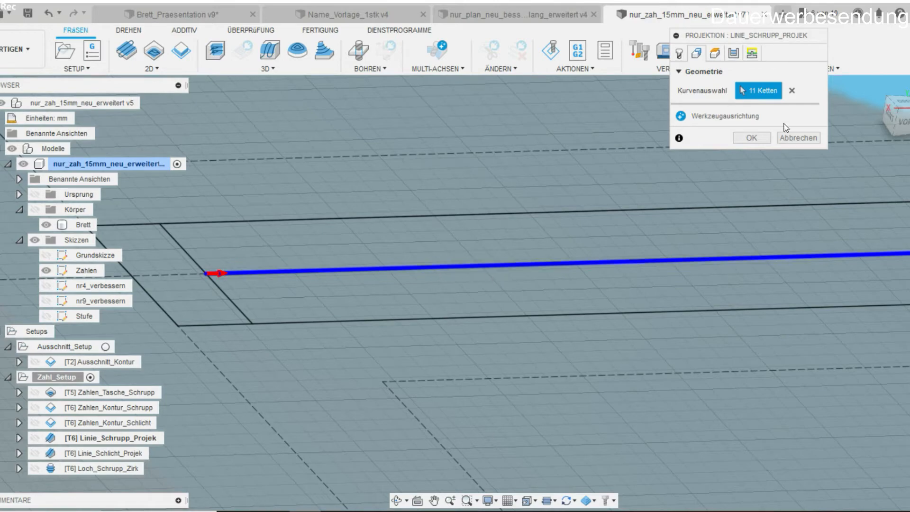
# Review the heights and passes of Linie_Schrupp_Projek, including its axial offset and stock allowance, against the groove's centre line.
pyautogui.click(717, 54)
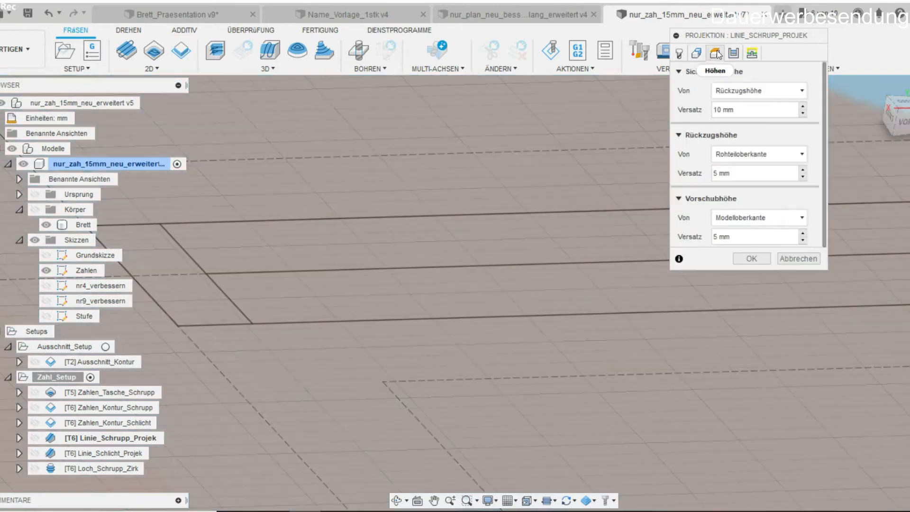
pyautogui.scroll(-8, 519, 274)
pyautogui.moveTo(591, 279); pyautogui.dragTo(376, 340, button='middle')
pyautogui.scroll(-4, 425, 303)
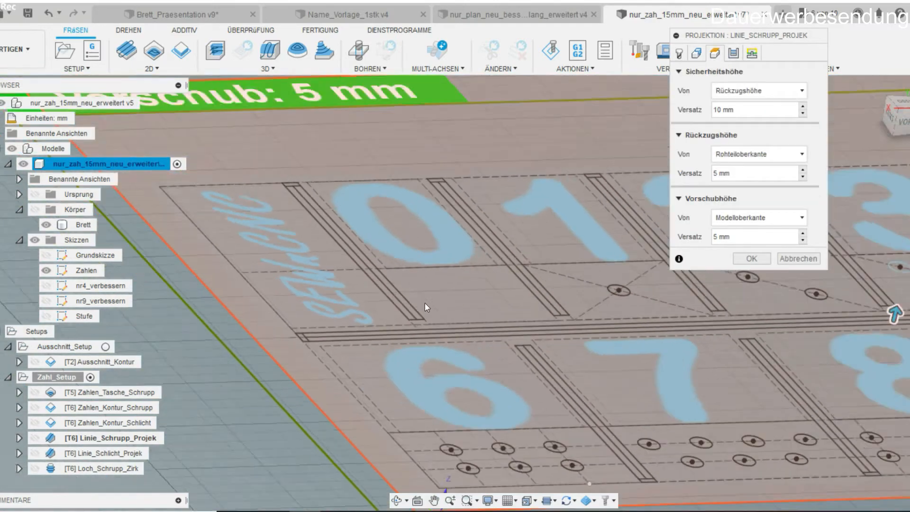
pyautogui.click(733, 53)
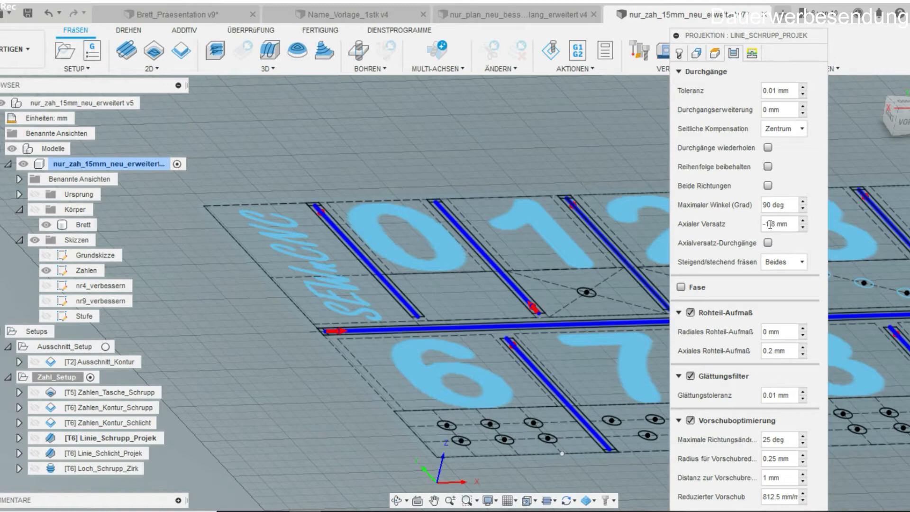
pyautogui.scroll(6, 342, 371)
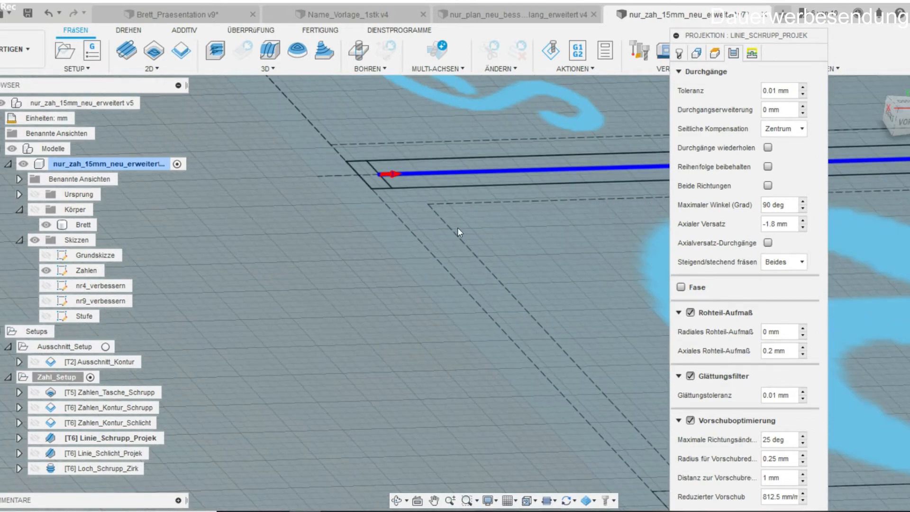
pyautogui.moveTo(458, 228); pyautogui.dragTo(345, 353, button='middle')
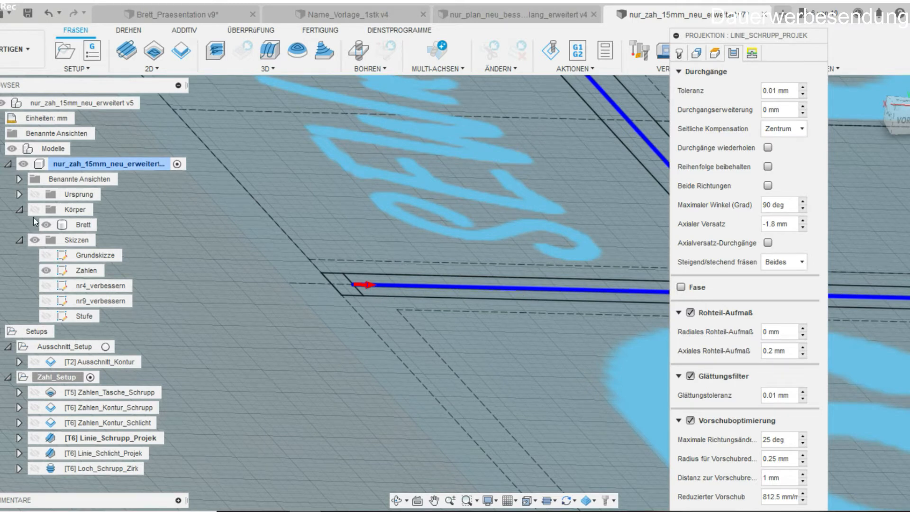
# Show the board body again, review the lead-in and linking settings of Linie_Schrupp_Projek, and close the operation without changes.
pyautogui.click(46, 224)
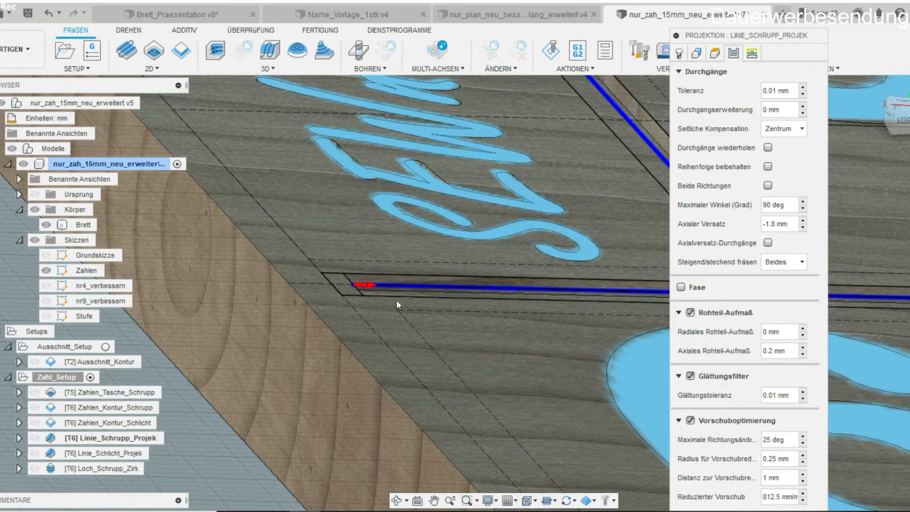
pyautogui.scroll(-3, 430, 287)
pyautogui.scroll(-5, 430, 287)
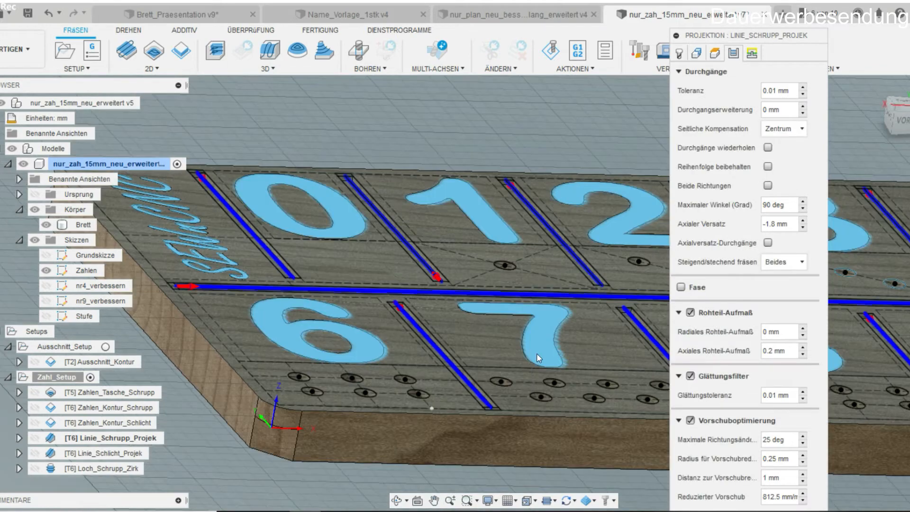
pyautogui.moveTo(536, 280); pyautogui.dragTo(512, 241, button='middle')
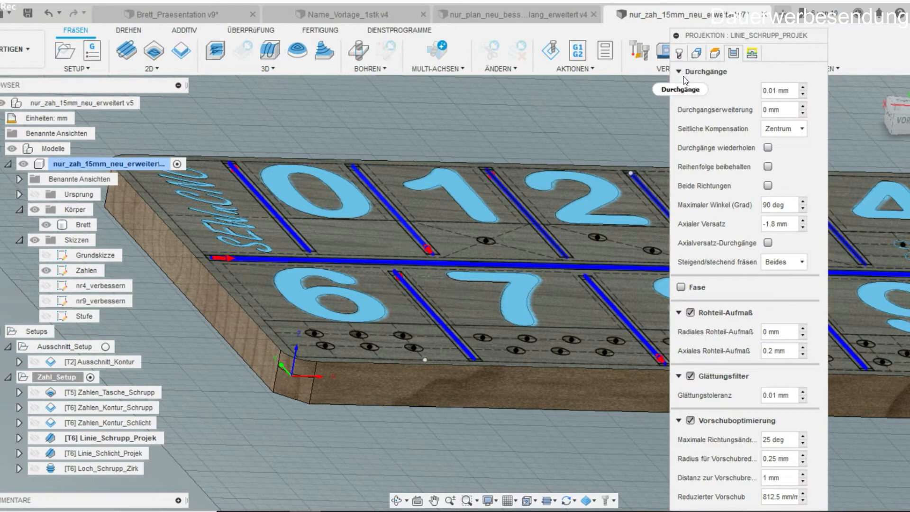
pyautogui.click(754, 58)
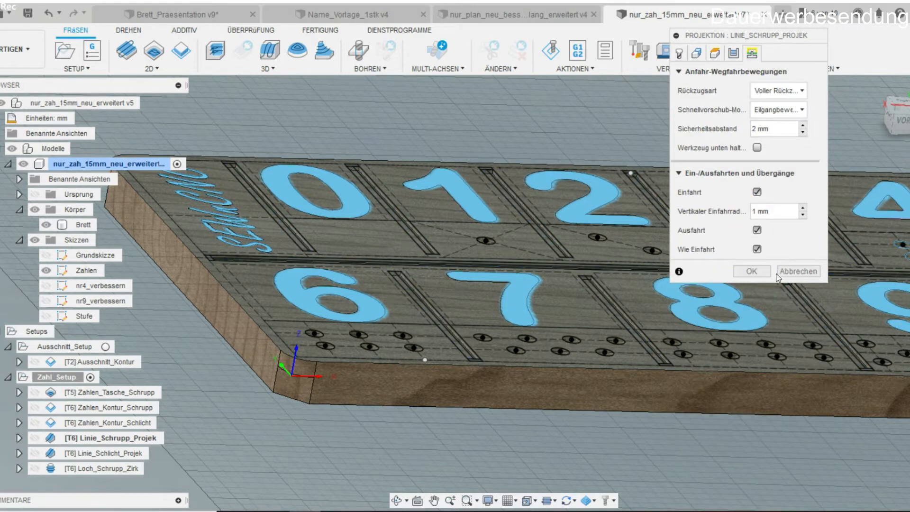
pyautogui.click(795, 269)
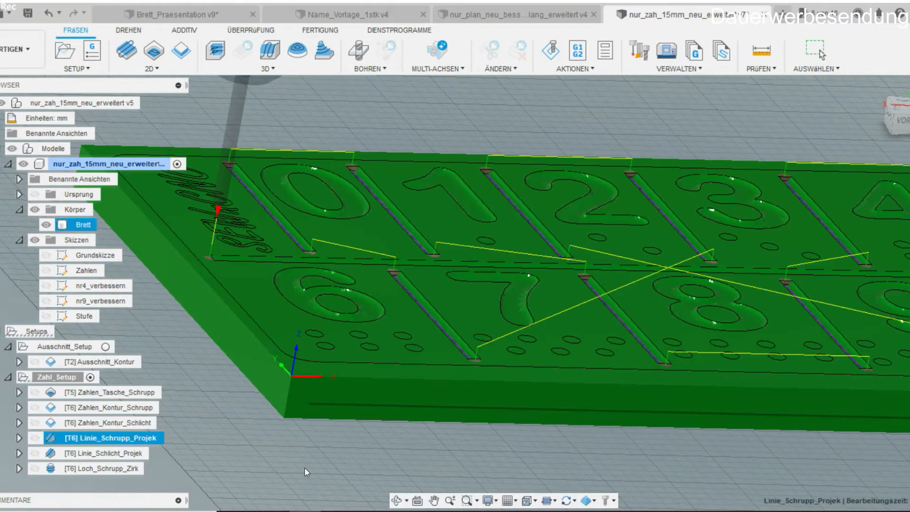
# Compare the Linie_Schrupp_Projek and Linie_Schlicht_Projek results up close in the divider groove between the SEWnCNC lettering and the 0.
pyautogui.click(123, 453)
pyautogui.click(123, 440)
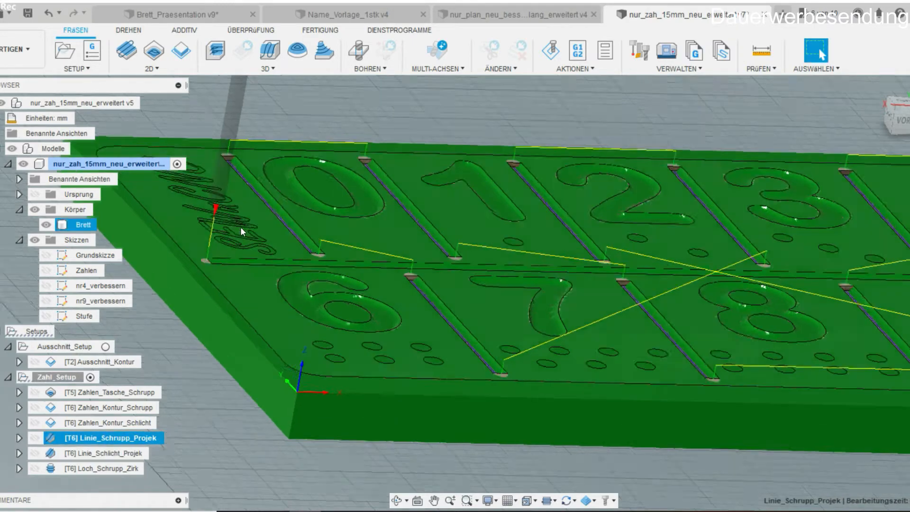
pyautogui.scroll(10, 240, 226)
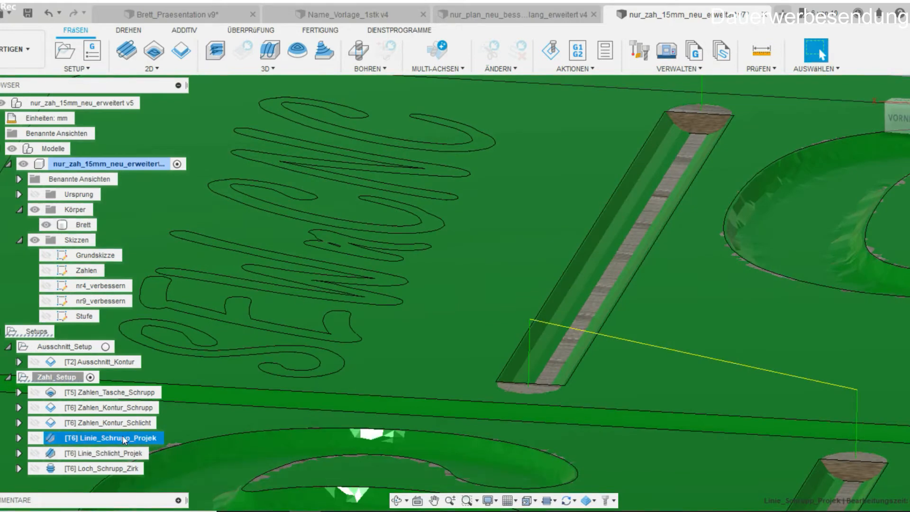
pyautogui.click(118, 422)
pyautogui.click(116, 437)
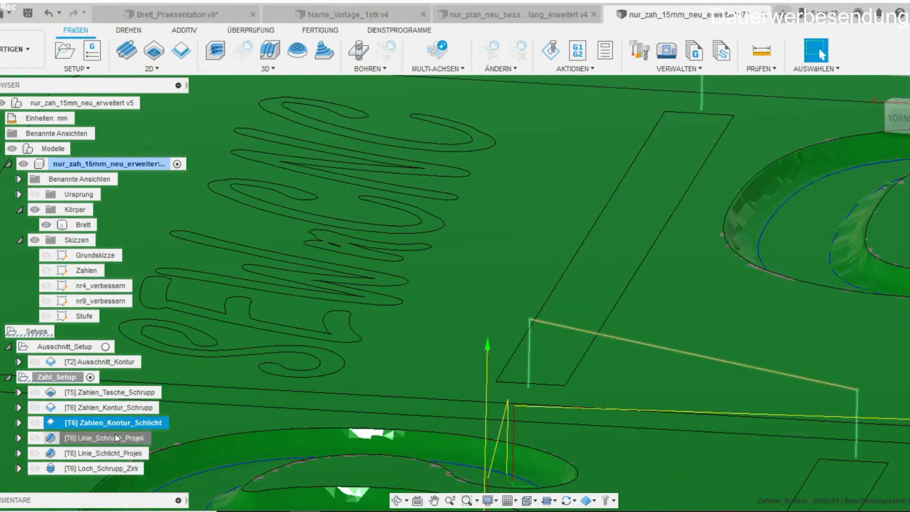
pyautogui.click(119, 452)
pyautogui.click(118, 440)
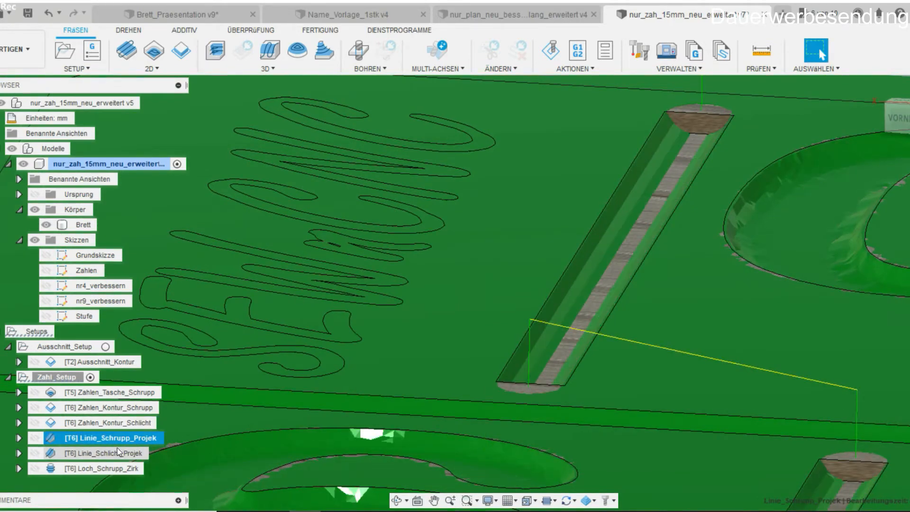
pyautogui.click(120, 450)
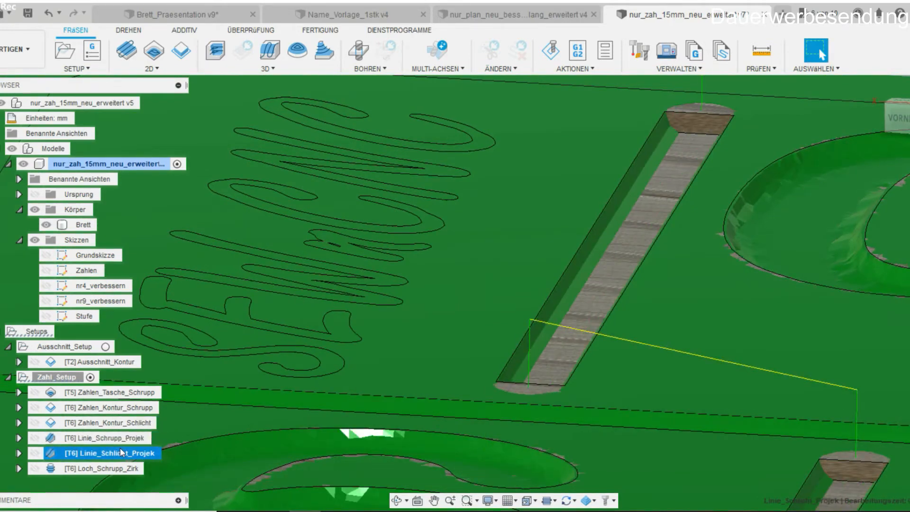
# Hide the bodies and alternate between the Linie_Schrupp_Projek and Linie_Schlicht_Projek results on the same groove, ending on the finishing pass.
pyautogui.click(36, 208)
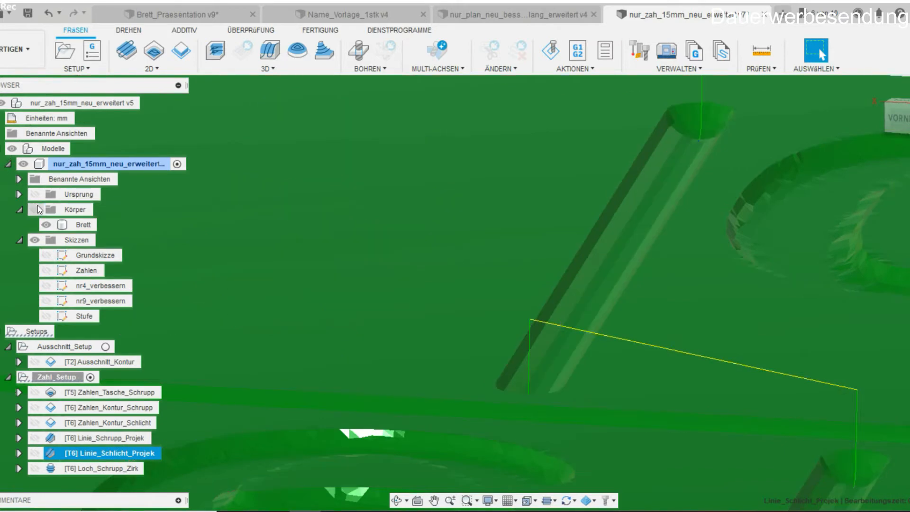
pyautogui.click(99, 439)
pyautogui.click(98, 454)
pyautogui.click(99, 439)
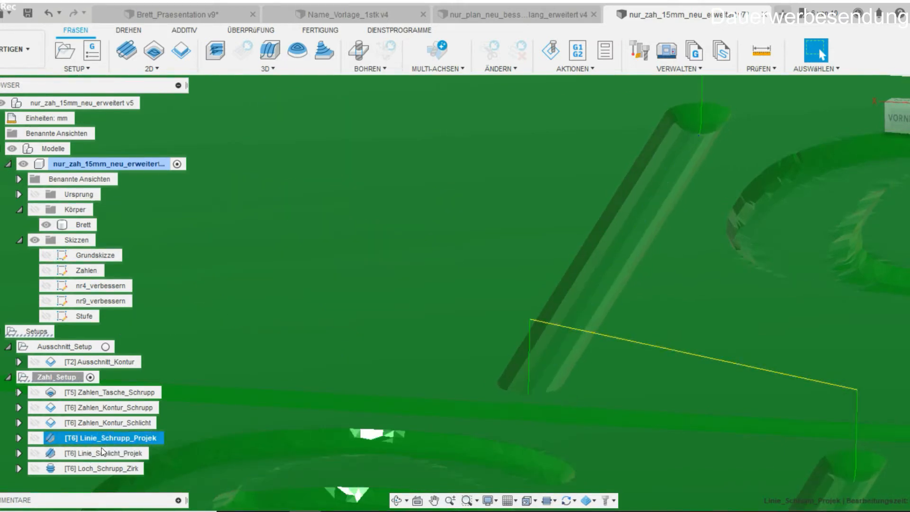
pyautogui.click(101, 451)
pyautogui.click(100, 439)
pyautogui.click(103, 455)
pyautogui.click(104, 440)
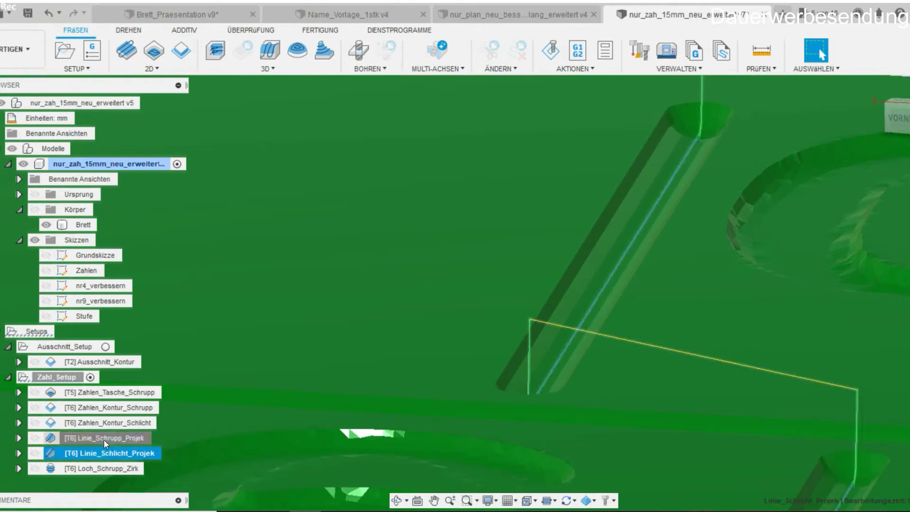
pyautogui.click(104, 455)
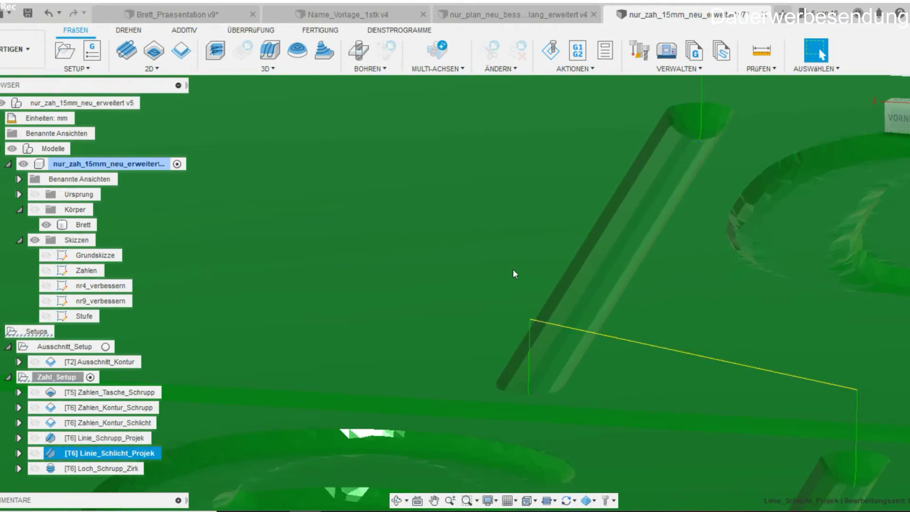
# Review the tool, the passes with their axial offset, and the linking settings of Linie_Schlicht_Projek, and close the operation without changes.
pyautogui.scroll(-7, 483, 255)
pyautogui.keyDown('shift'); pyautogui.moveTo(513, 295); pyautogui.dragTo(660, 288, button='middle'); pyautogui.keyUp('shift')
pyautogui.scroll(-1, 660, 288)
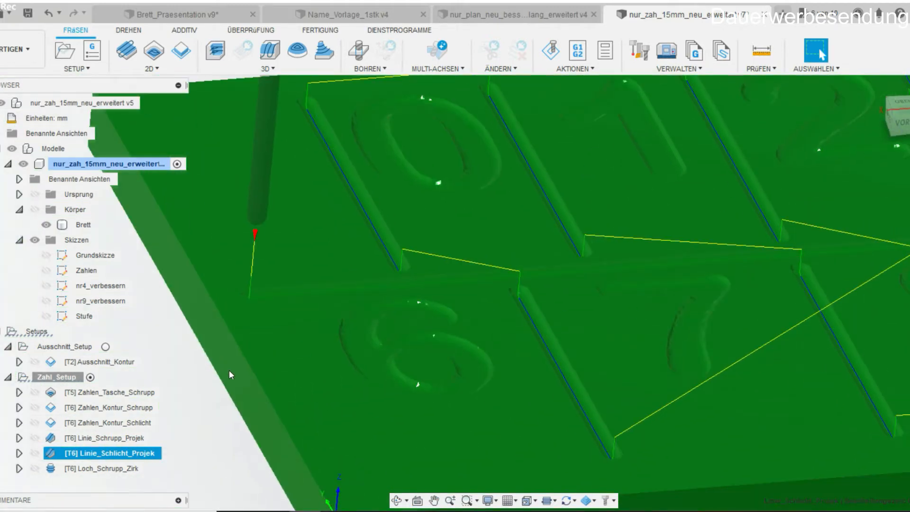
pyautogui.doubleClick(62, 455)
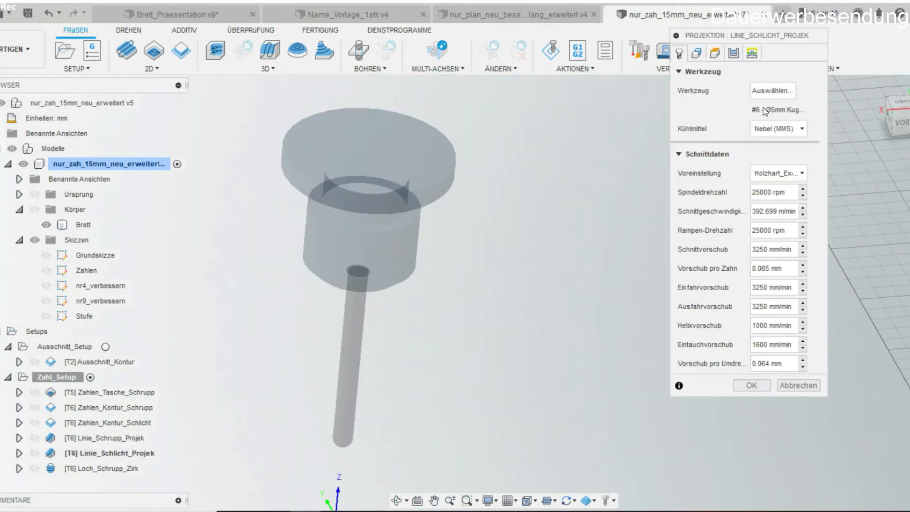
pyautogui.click(734, 53)
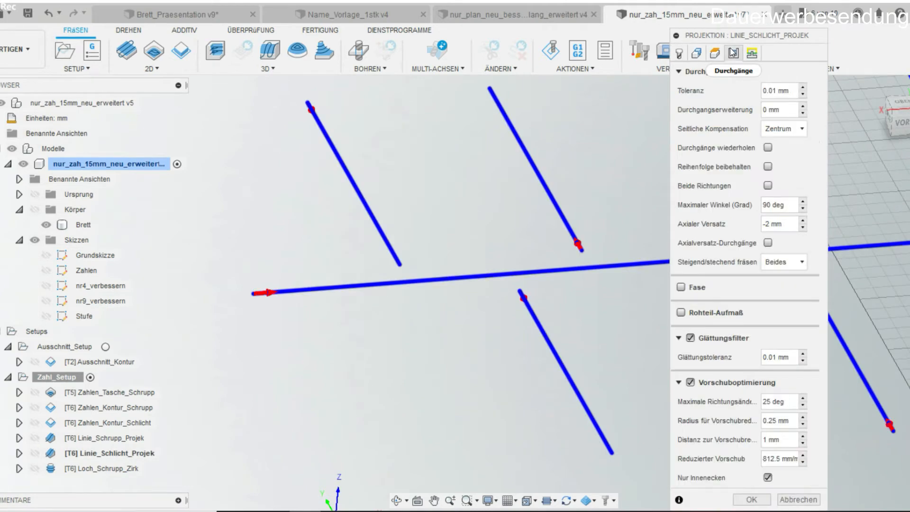
pyautogui.moveTo(769, 225); pyautogui.dragTo(801, 237)
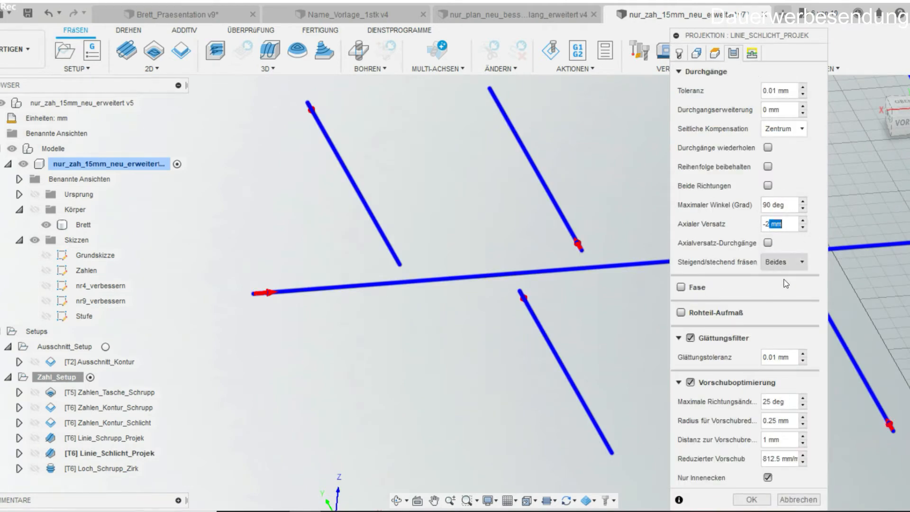
pyautogui.click(753, 54)
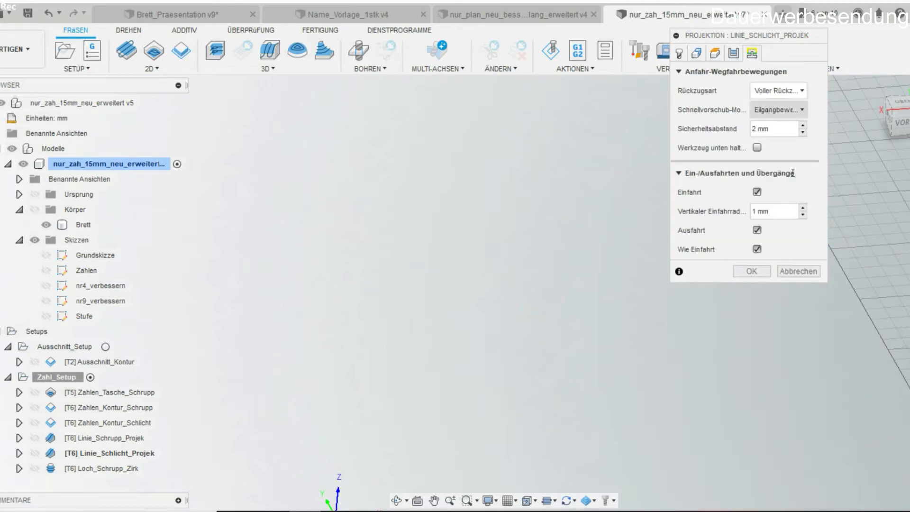
pyautogui.click(798, 270)
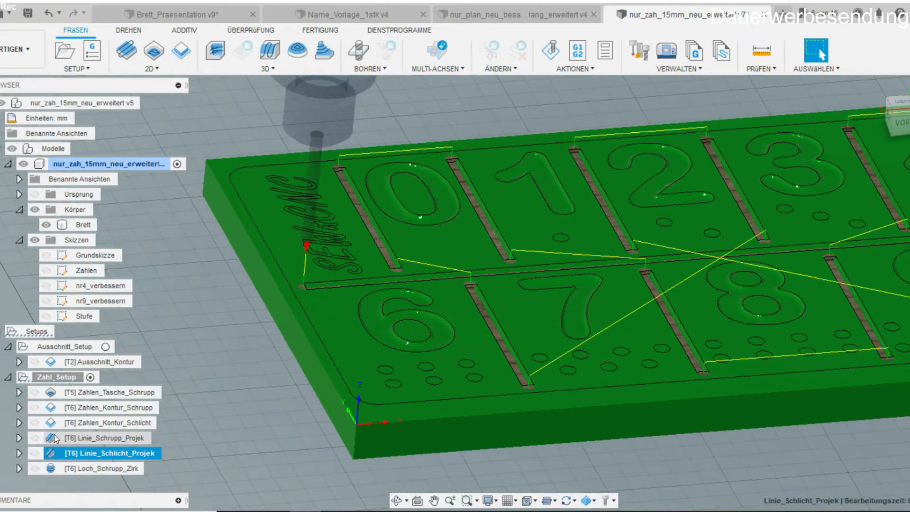
# Open the circular milling operation Loch_Schrupp_Zirk and examine its tool, cutting data and selected hole geometry on the board.
pyautogui.scroll(-2, 66, 432)
pyautogui.click(69, 406)
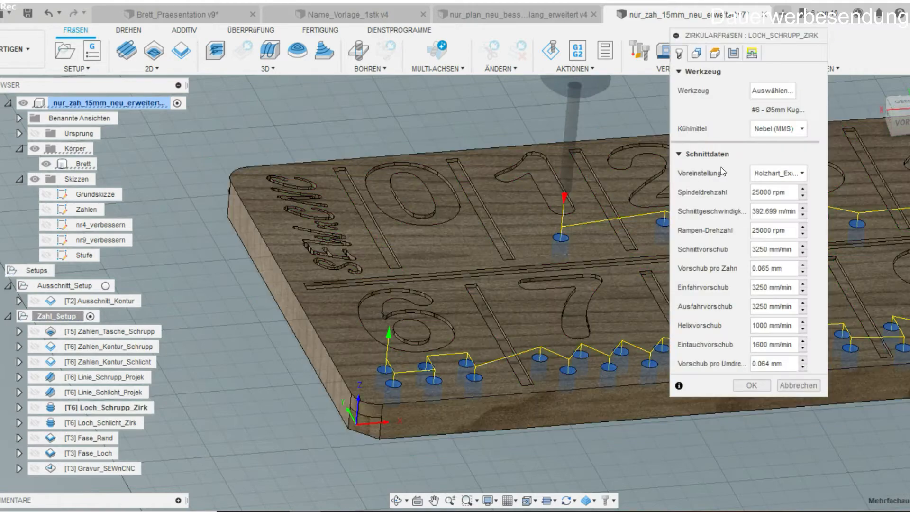
pyautogui.moveTo(571, 229); pyautogui.dragTo(180, 335, button='middle')
pyautogui.moveTo(502, 347); pyautogui.dragTo(755, 250, button='middle')
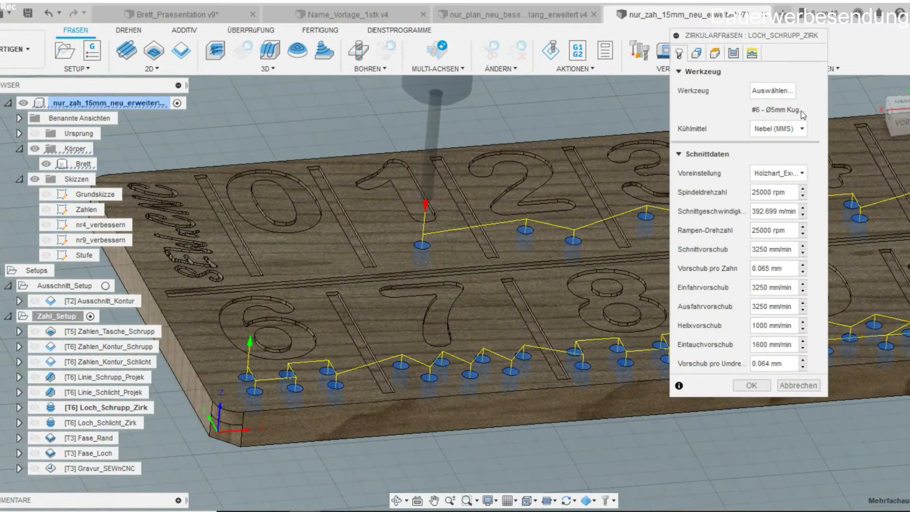
pyautogui.click(696, 53)
pyautogui.scroll(4, 433, 303)
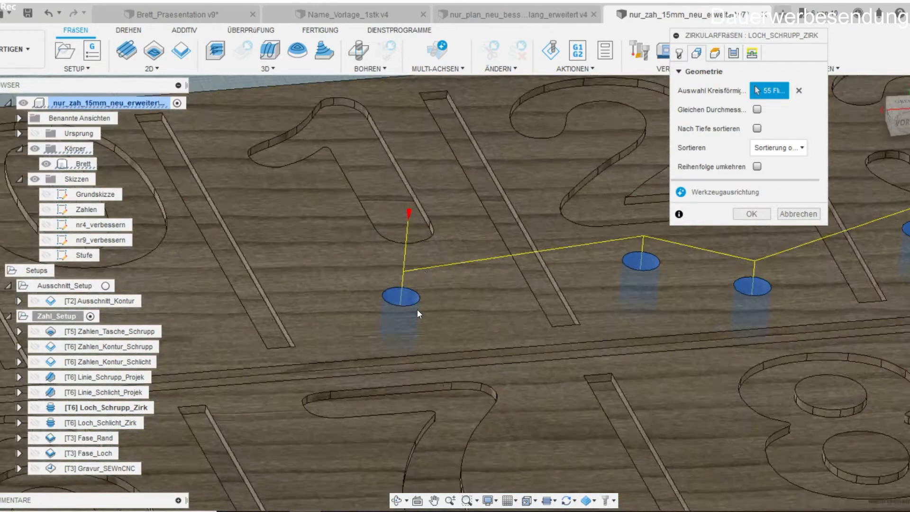
# Review the geometry, heights, passes and linking settings of the Loch_Schrupp_Zirk operation, then close it without changes.
pyautogui.scroll(2, 418, 309)
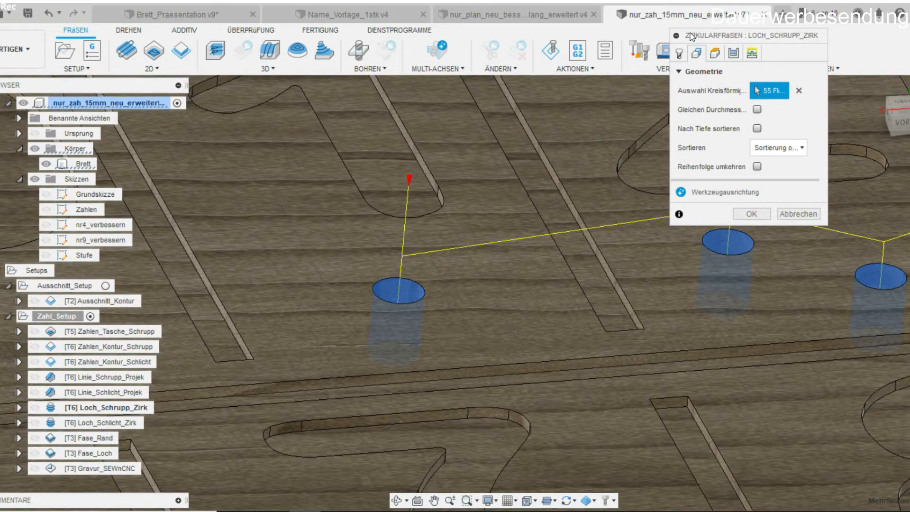
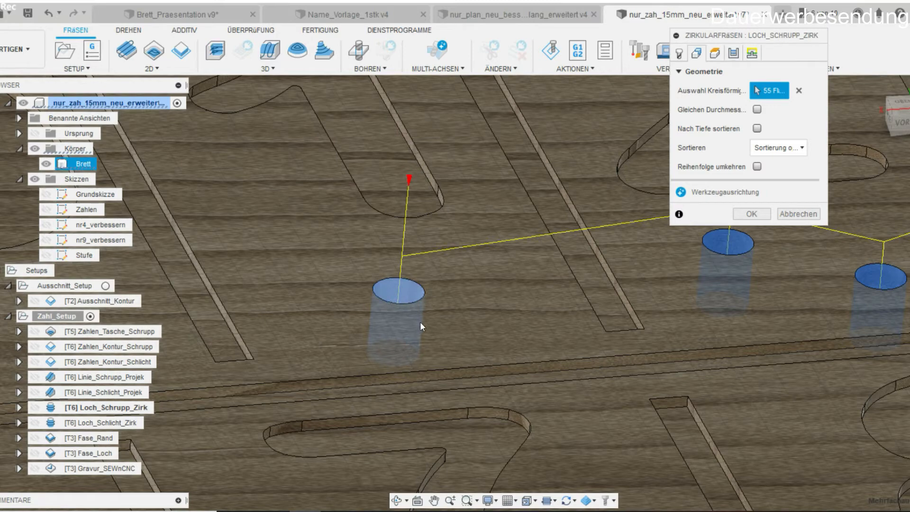
pyautogui.click(716, 55)
pyautogui.click(734, 54)
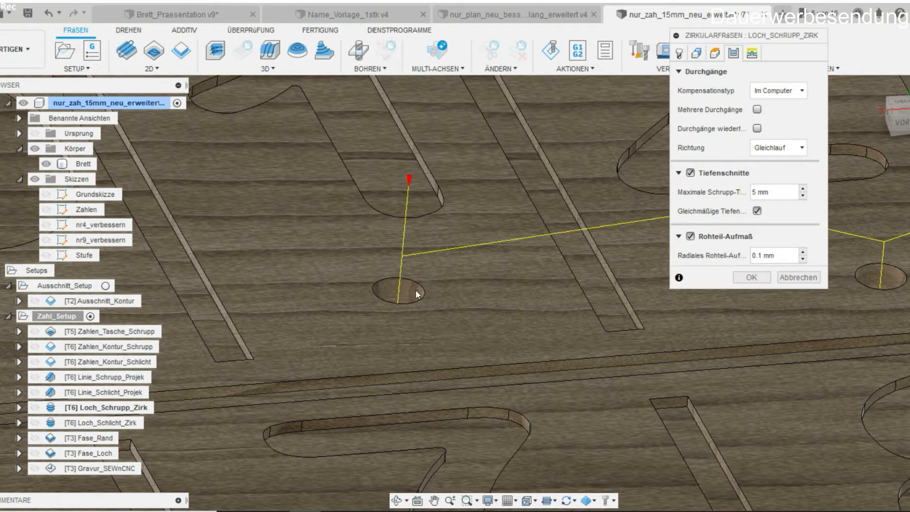
pyautogui.click(753, 54)
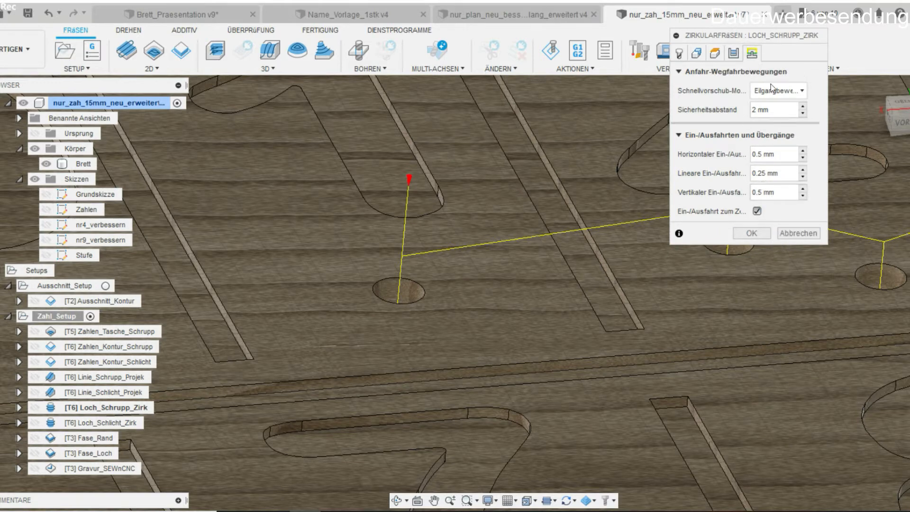
pyautogui.click(798, 234)
# Compare the machined hole wall below the number 1 between the Loch_Schrupp_Zirk and Loch_Schlicht_Zirk operations.
pyautogui.click(123, 423)
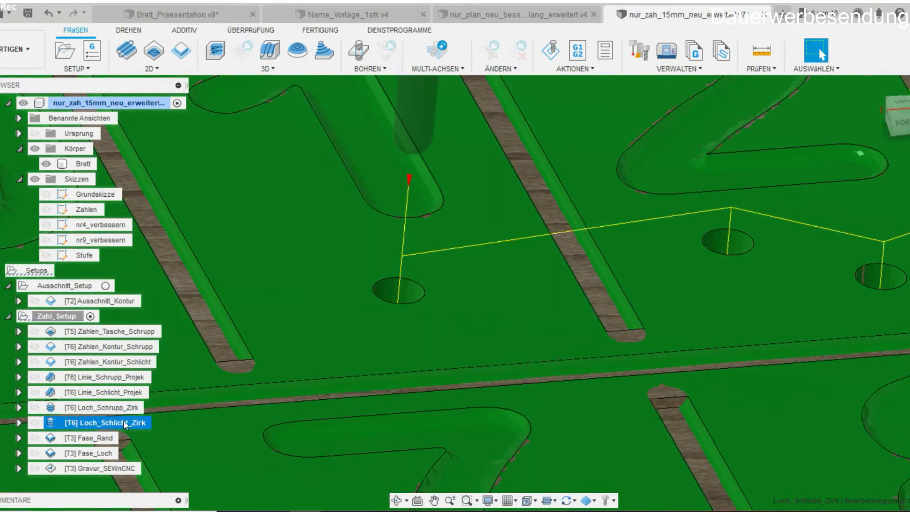
pyautogui.click(114, 408)
pyautogui.scroll(5, 386, 266)
pyautogui.keyDown('shift'); pyautogui.moveTo(382, 337); pyautogui.dragTo(392, 349, button='middle'); pyautogui.keyUp('shift')
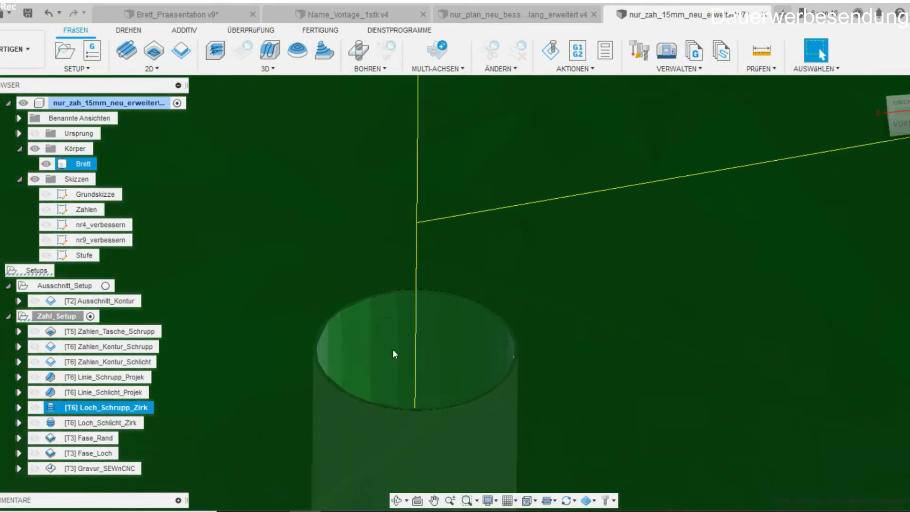
pyautogui.scroll(-2, 382, 349)
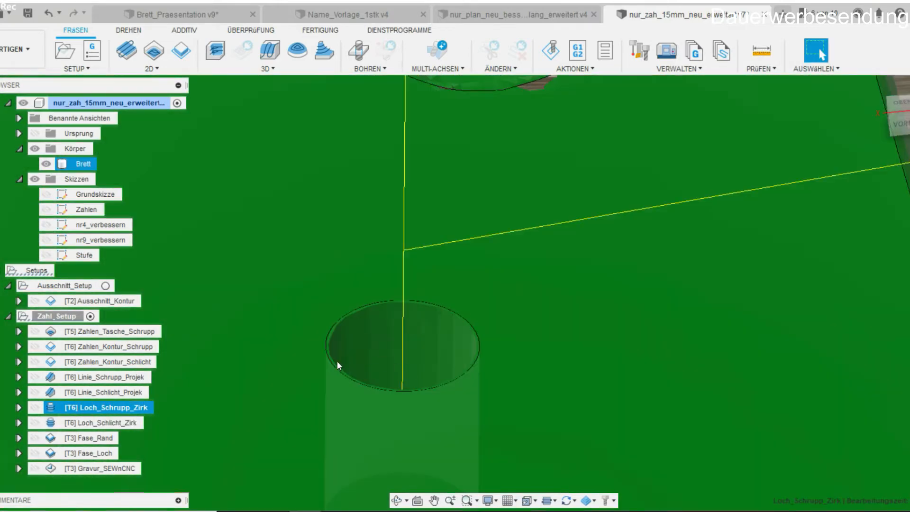
pyautogui.click(106, 417)
pyautogui.click(109, 409)
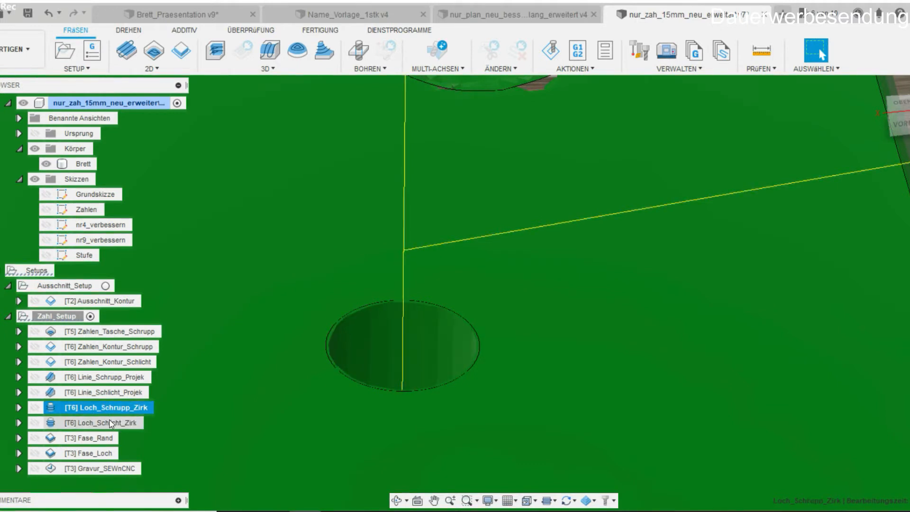
pyautogui.click(109, 421)
pyautogui.click(106, 410)
pyautogui.click(107, 422)
pyautogui.click(106, 409)
pyautogui.click(107, 422)
pyautogui.click(105, 412)
pyautogui.click(107, 422)
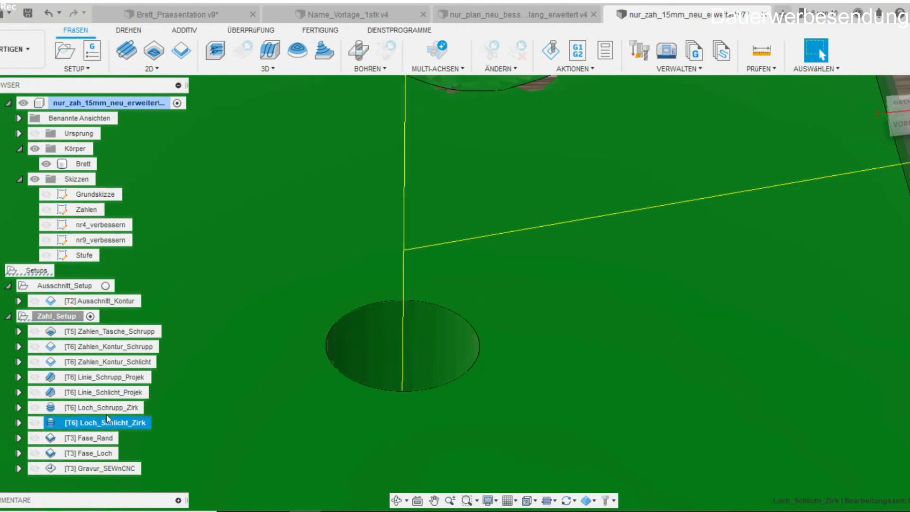
pyautogui.click(106, 409)
pyautogui.click(108, 423)
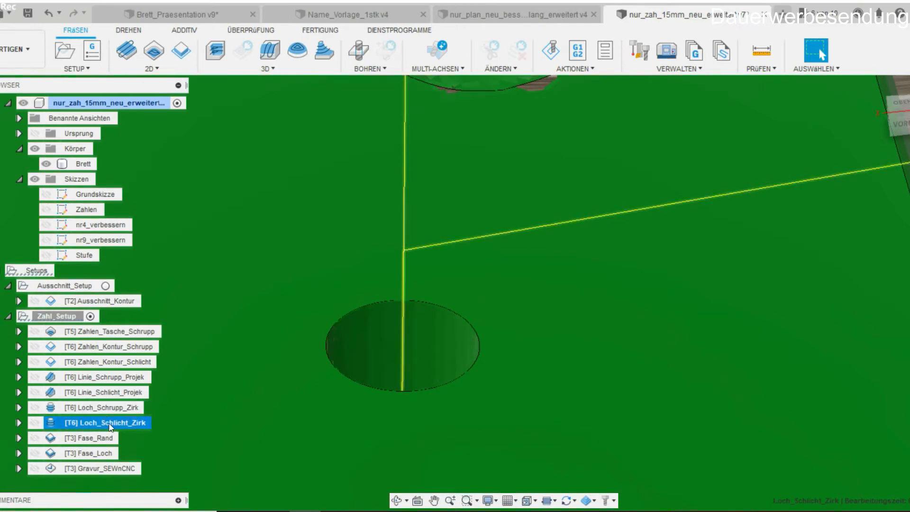
# Display the Fase_Rand edge chamfer toolpath and examine it at the board corner near the number 10.
pyautogui.scroll(-5, 299, 346)
pyautogui.scroll(-5, 300, 346)
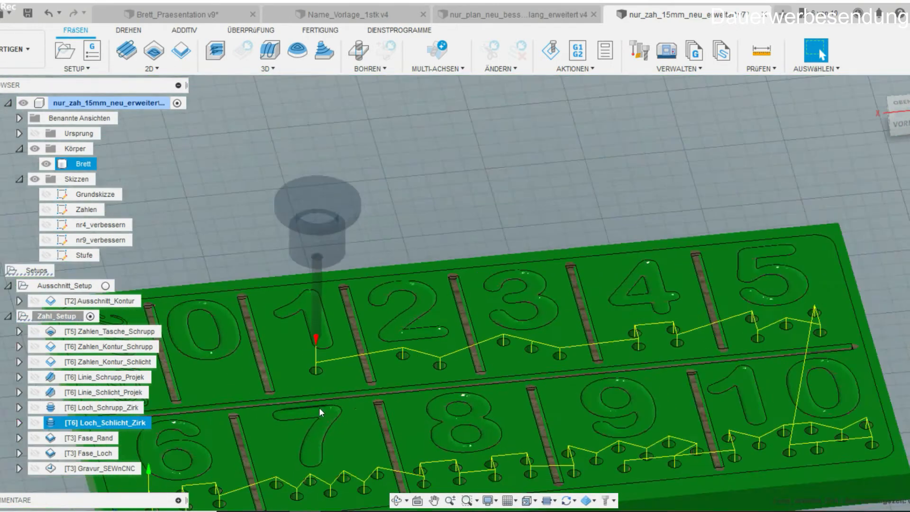
pyautogui.scroll(2, 319, 408)
pyautogui.moveTo(457, 363); pyautogui.dragTo(448, 402, button='middle')
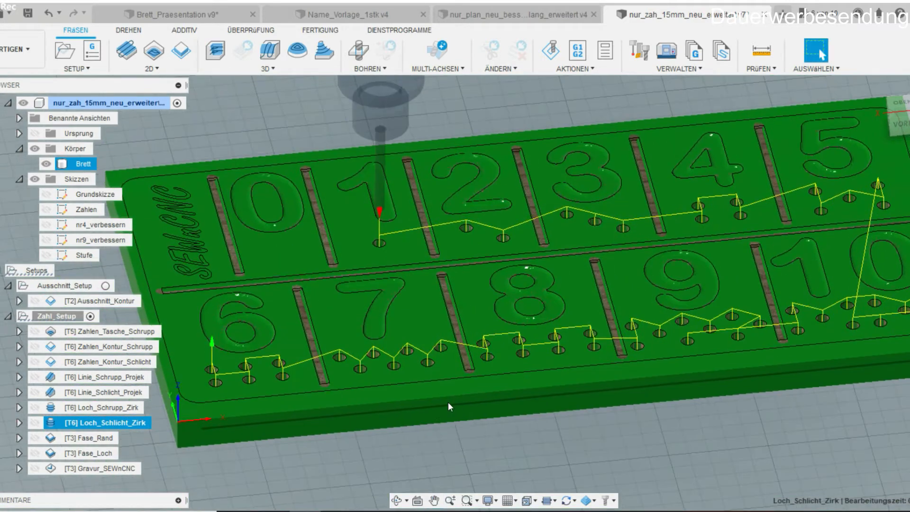
pyautogui.click(87, 433)
pyautogui.moveTo(649, 395); pyautogui.dragTo(397, 445, button='middle')
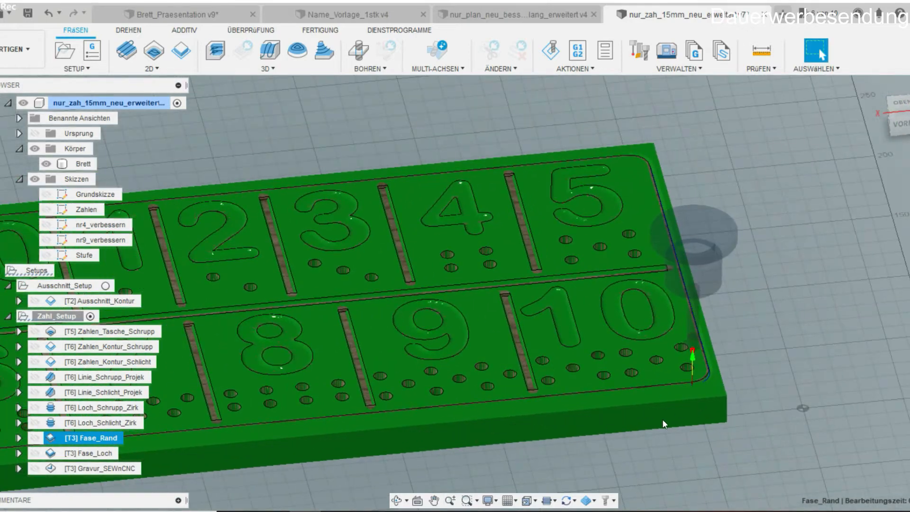
pyautogui.keyDown('shift'); pyautogui.moveTo(662, 419); pyautogui.dragTo(755, 427, button='middle'); pyautogui.keyUp('shift')
pyautogui.moveTo(609, 434); pyautogui.dragTo(399, 409, button='middle')
pyautogui.scroll(2, 420, 288)
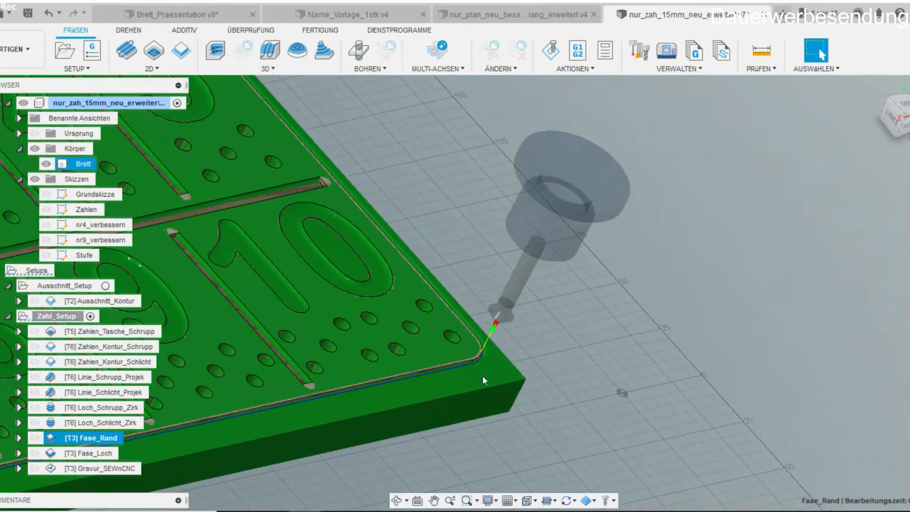
# Compare the Ausschnitt_Kontur cutout with the Fase_Rand chamfer at the board's rounded corner.
pyautogui.click(90, 300)
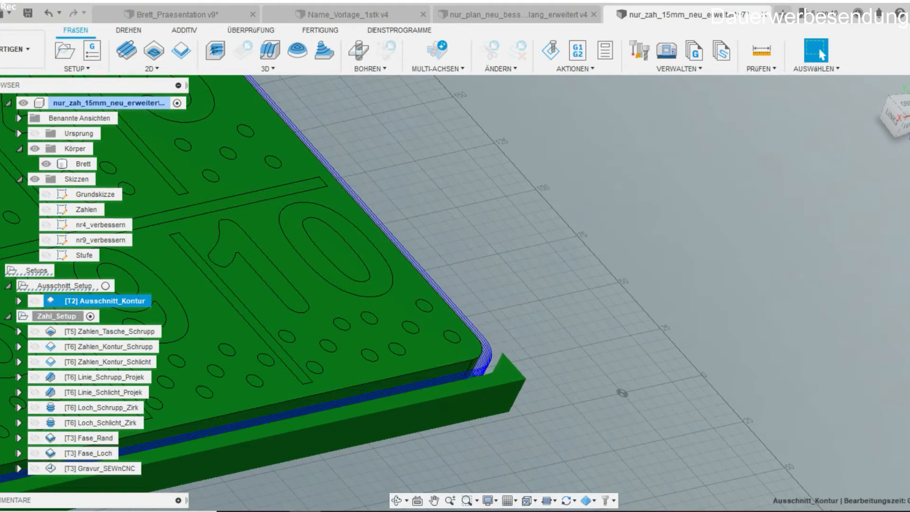
pyautogui.click(90, 438)
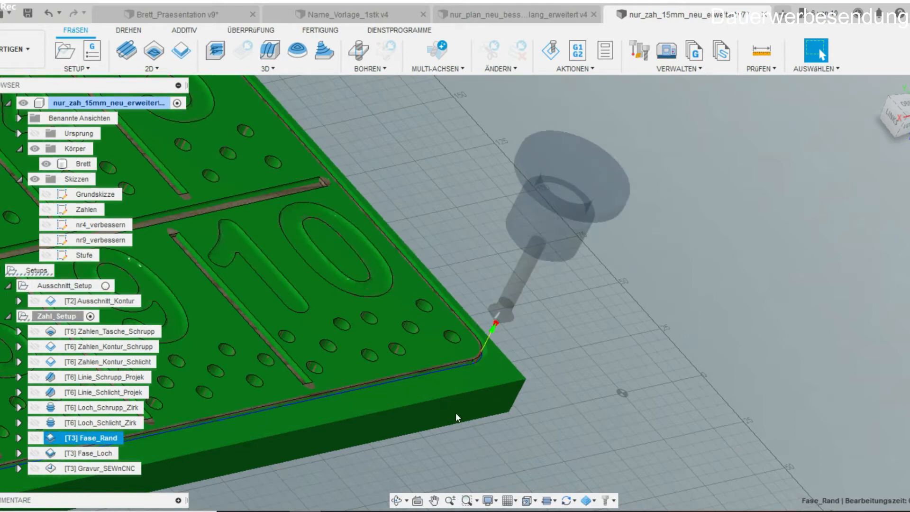
pyautogui.moveTo(440, 333); pyautogui.dragTo(544, 323, button='middle')
pyautogui.scroll(3, 545, 323)
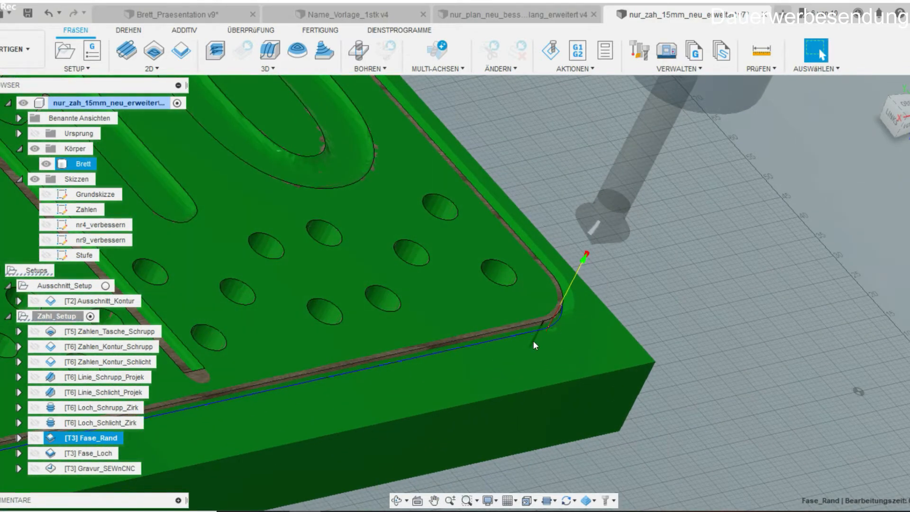
pyautogui.scroll(-5, 529, 338)
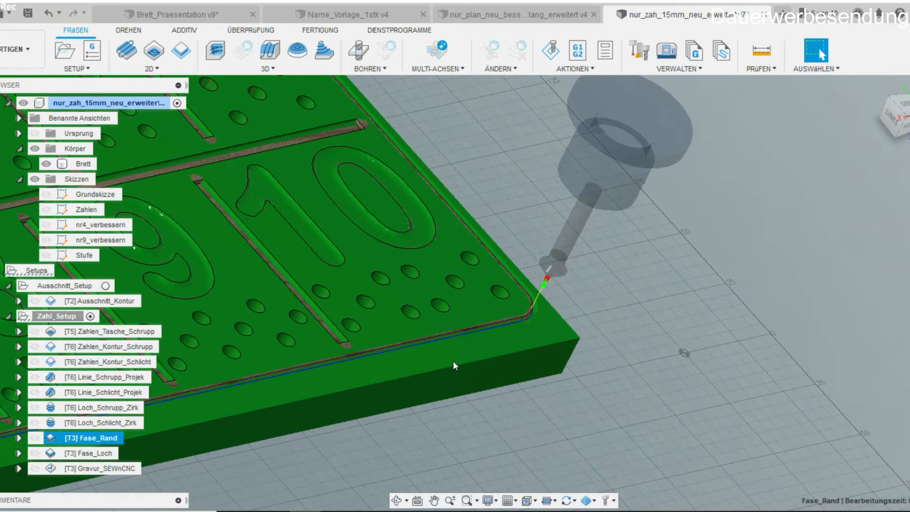
# Try assigning tool 3, the Ø3.175mm 45° 1S_Stichel-Spiral_90grad from Gravier_Fase_Haase, to the Fase_Rand operation.
pyautogui.keyDown('ctrl'); pyautogui.click(52, 445); pyautogui.keyUp('ctrl')
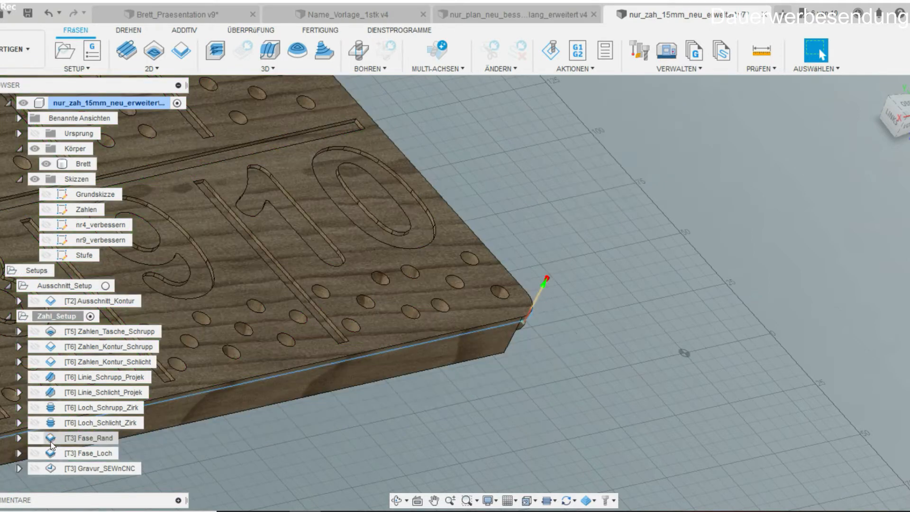
pyautogui.doubleClick(52, 444)
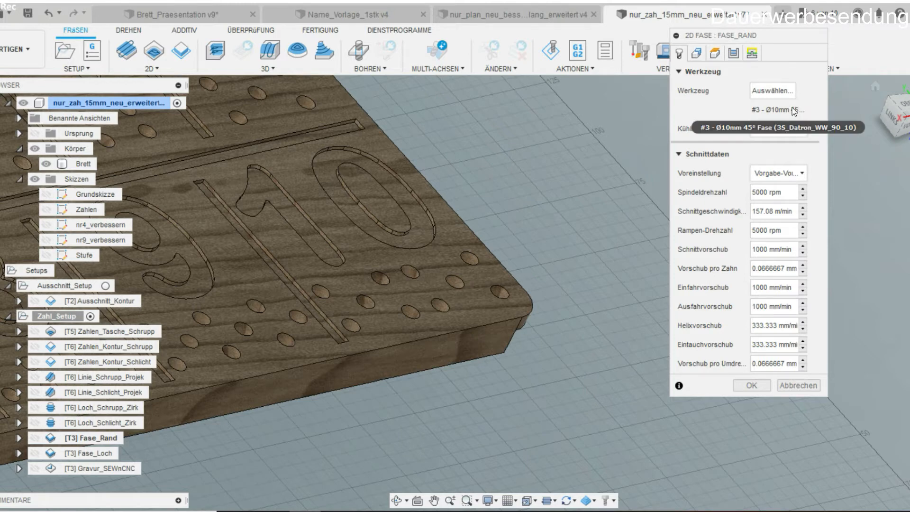
pyautogui.click(773, 91)
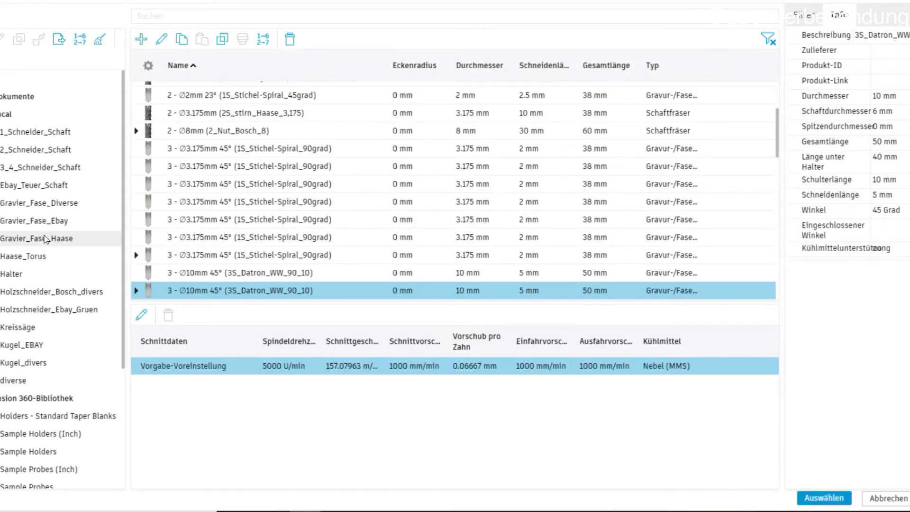
pyautogui.click(45, 236)
pyautogui.click(284, 144)
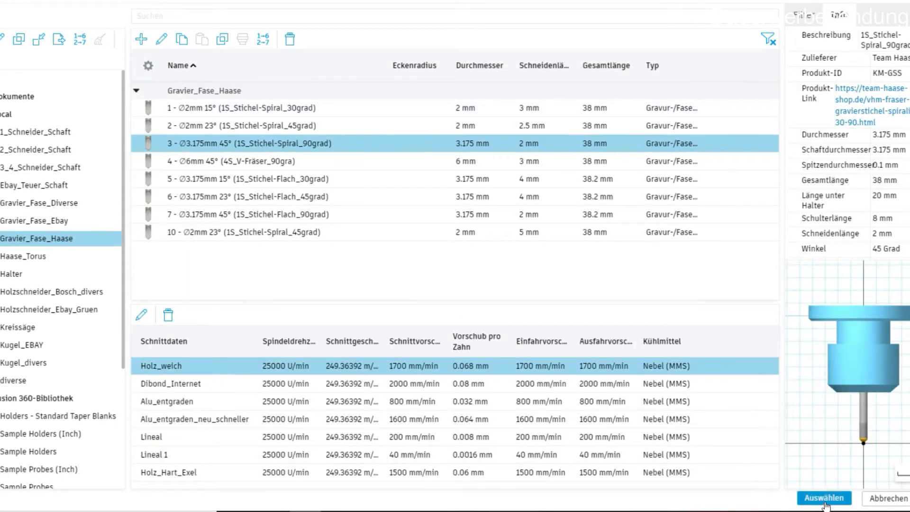
pyautogui.click(825, 499)
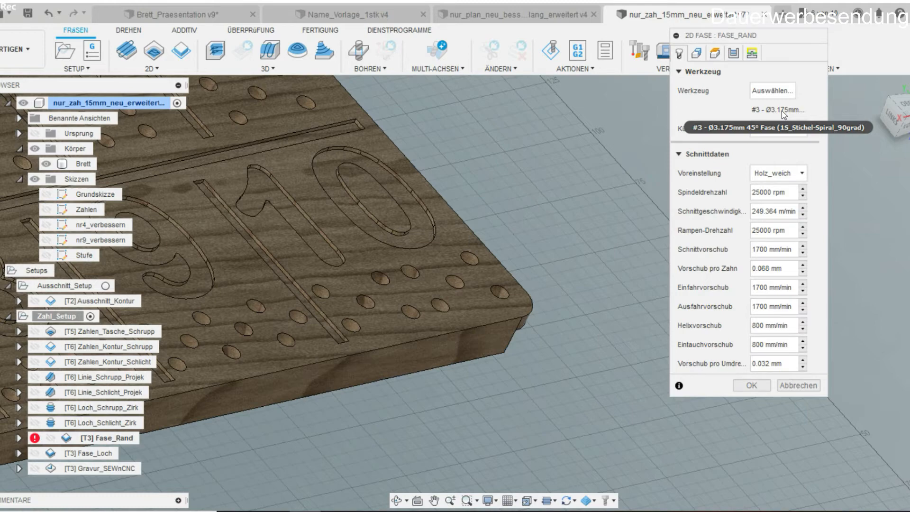
# Review the contour, heights, chamfer passes and linking settings of Fase_Rand, then discard the edits.
pyautogui.click(697, 53)
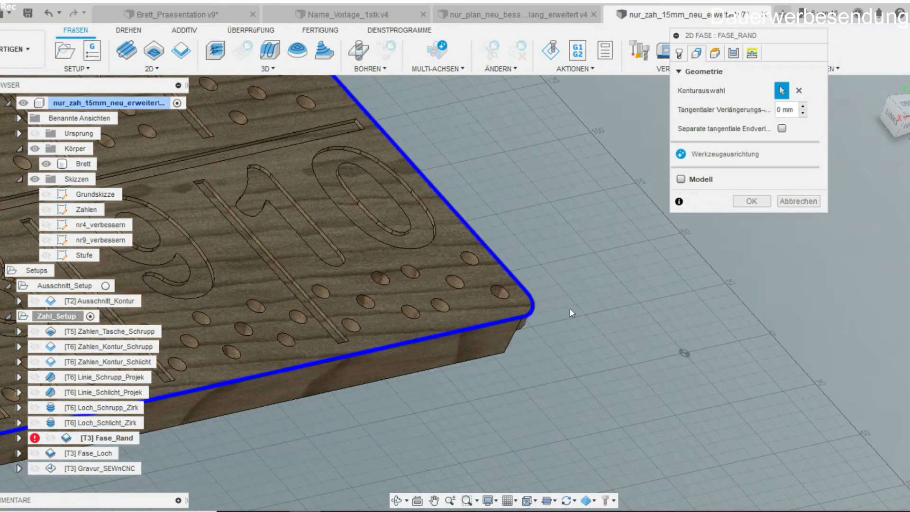
pyautogui.click(715, 54)
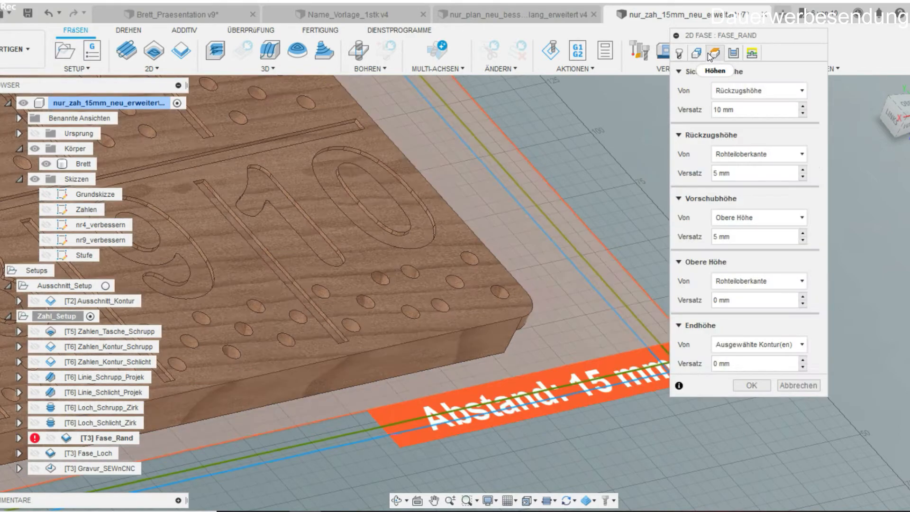
pyautogui.scroll(-2, 237, 309)
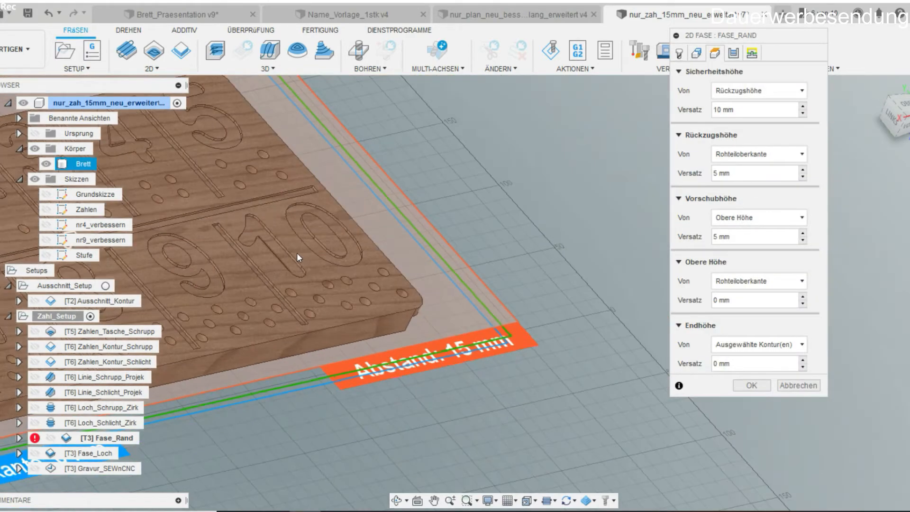
pyautogui.click(739, 54)
pyautogui.moveTo(325, 286); pyautogui.dragTo(500, 317, button='middle')
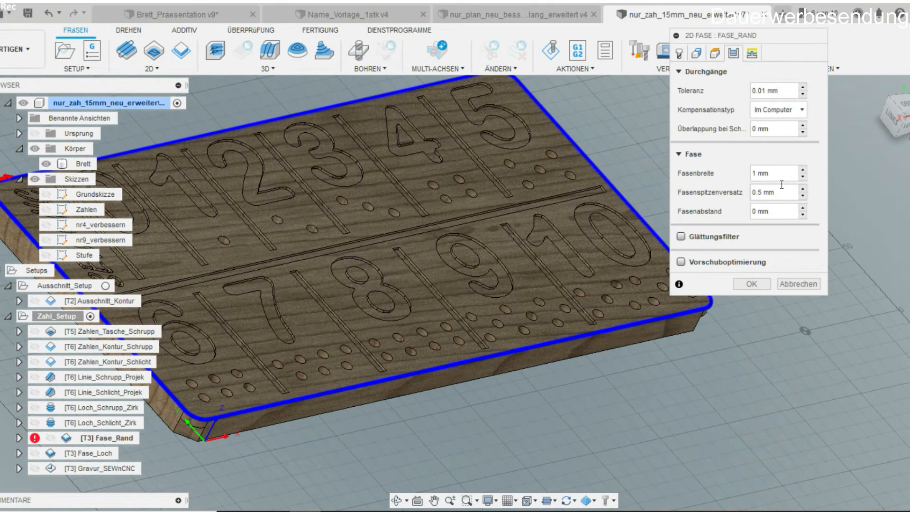
pyautogui.click(751, 54)
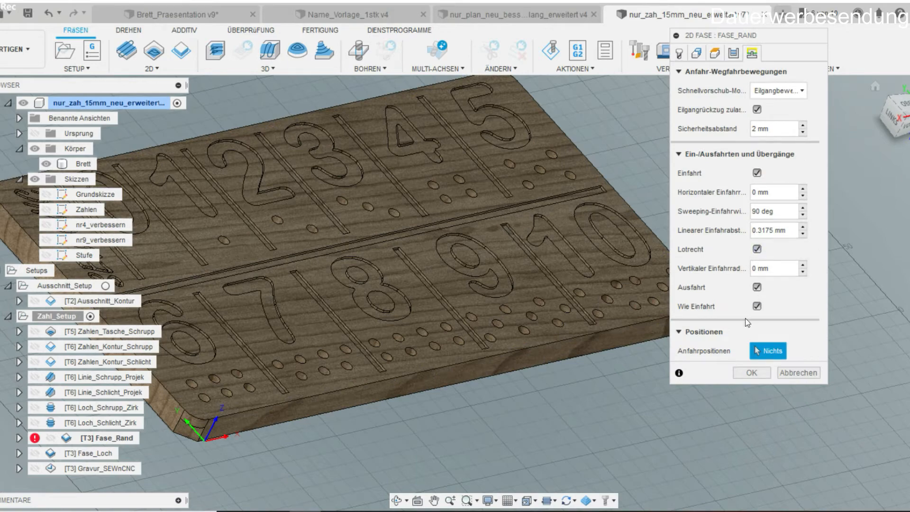
pyautogui.click(799, 373)
# Examine the Fase_Rand toolpath and the chamfer cutter's position close up at the board corner.
pyautogui.scroll(5, 675, 328)
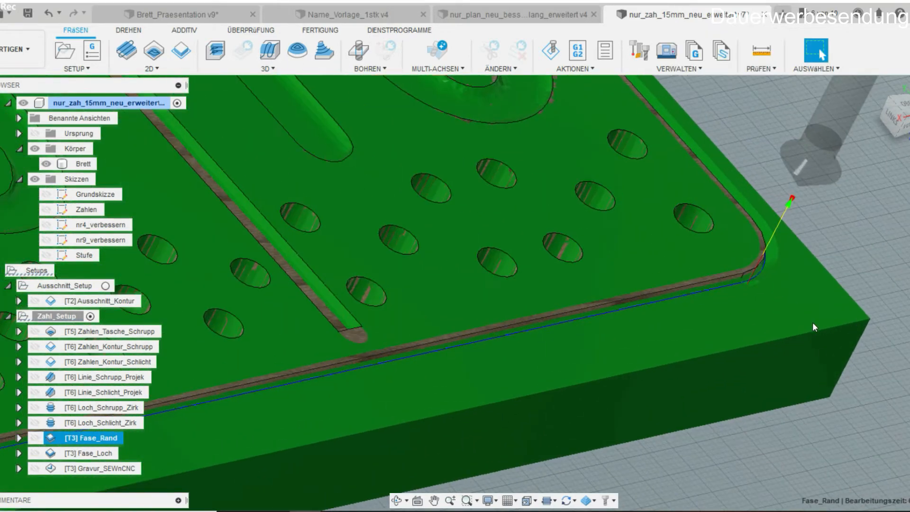
pyautogui.moveTo(815, 361); pyautogui.dragTo(714, 413, button='middle')
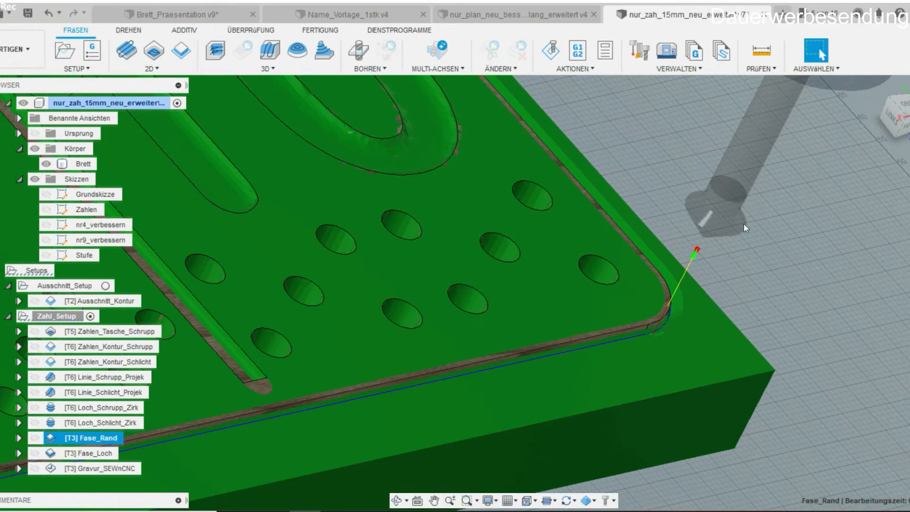
pyautogui.scroll(-5, 459, 317)
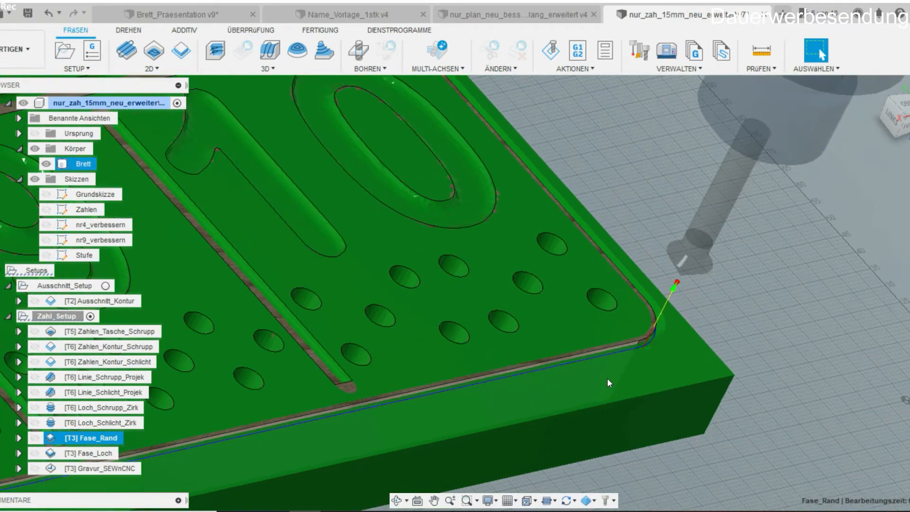
pyautogui.scroll(-1, 607, 378)
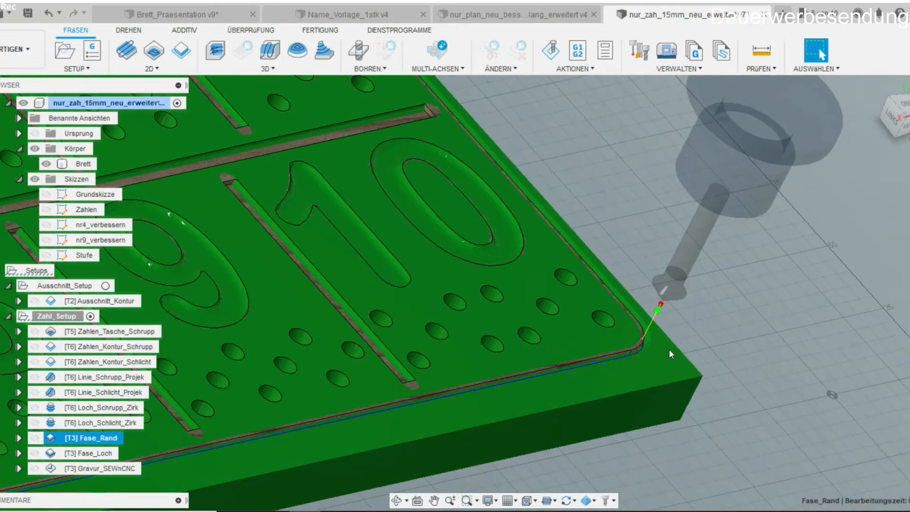
# Display the Fase_Loch chamfer toolpath across the board's holes and open the operation's tool settings.
pyautogui.moveTo(299, 446); pyautogui.dragTo(392, 318, button='middle')
pyautogui.scroll(-3, 392, 317)
pyautogui.moveTo(491, 326); pyautogui.dragTo(572, 398, button='middle')
pyautogui.click(86, 453)
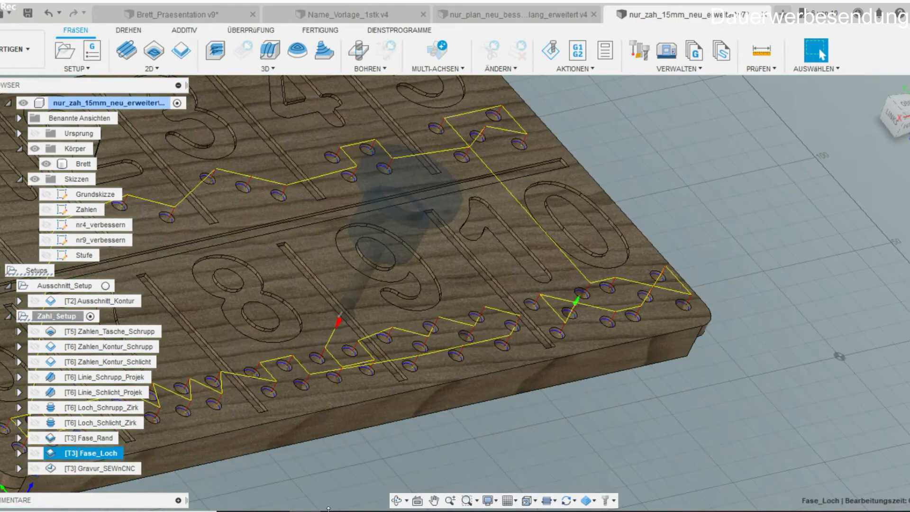
pyautogui.moveTo(421, 454); pyautogui.dragTo(705, 359, button='middle')
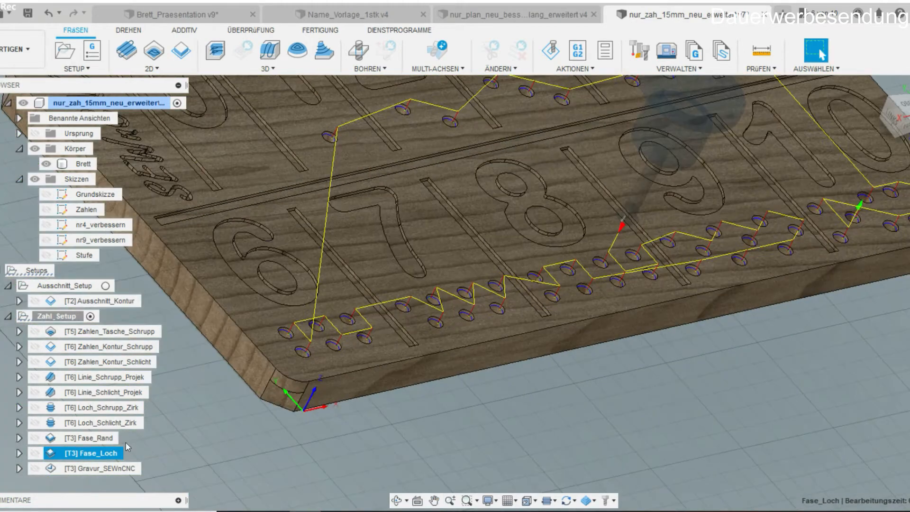
pyautogui.doubleClick(52, 456)
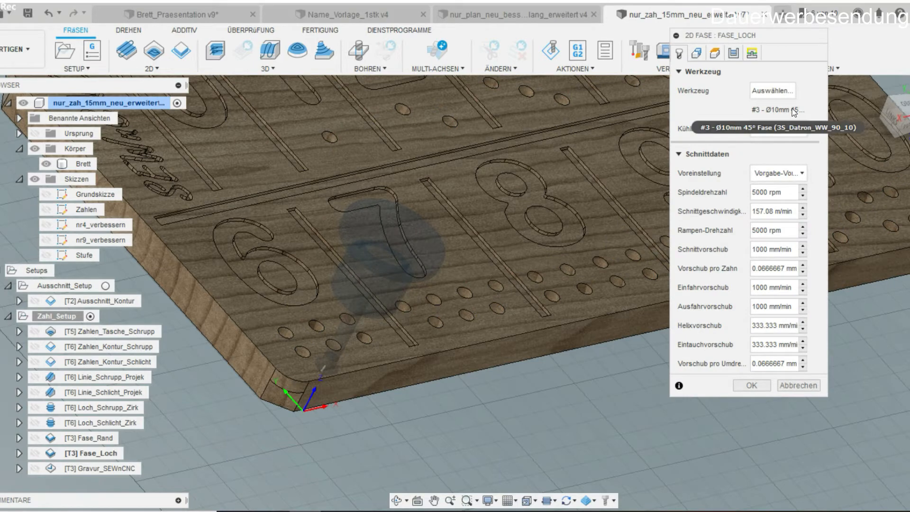
# Review the hole contours, heights, chamfer passes and linking settings of Fase_Loch, then close the operation without saving.
pyautogui.click(699, 58)
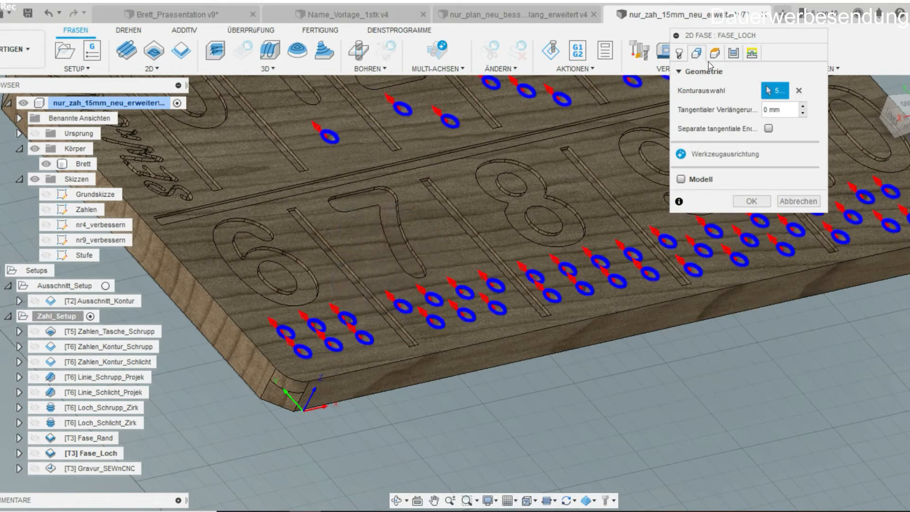
pyautogui.moveTo(504, 328); pyautogui.dragTo(490, 365, button='middle')
pyautogui.scroll(10, 490, 367)
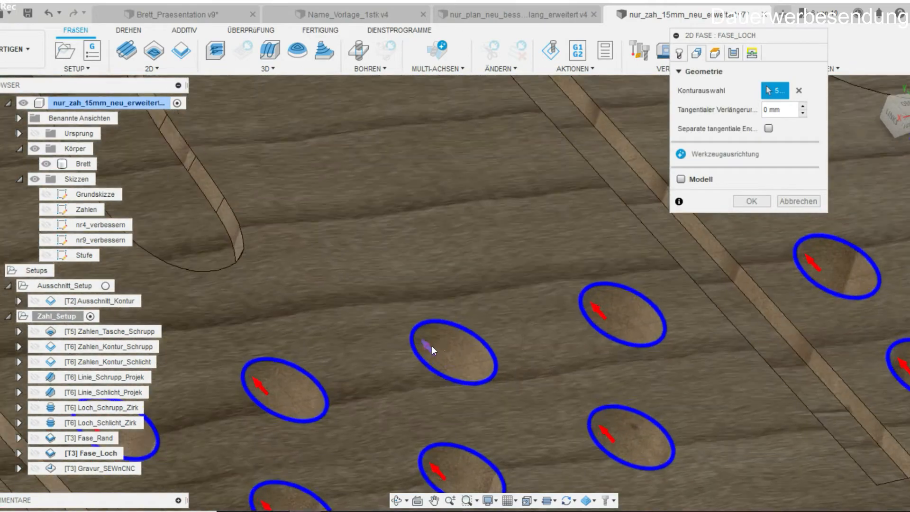
pyautogui.scroll(-10, 464, 319)
pyautogui.scroll(2, 463, 318)
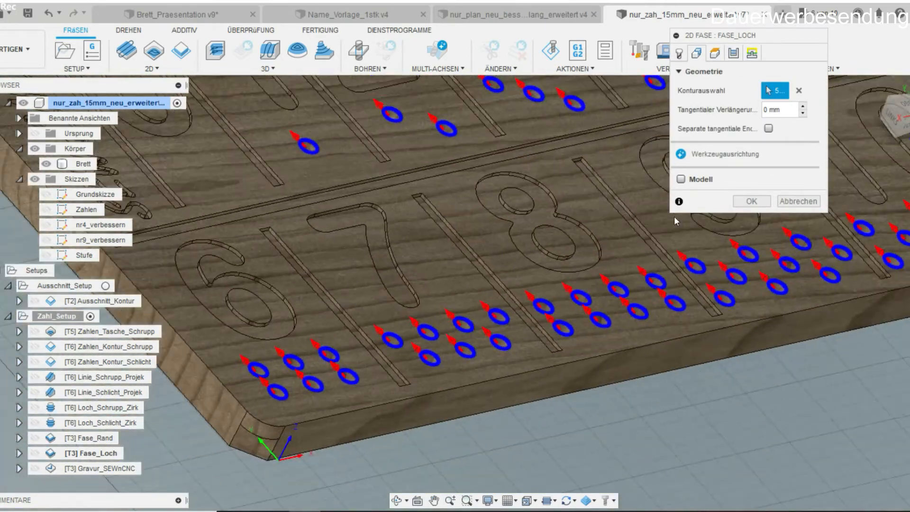
pyautogui.click(721, 55)
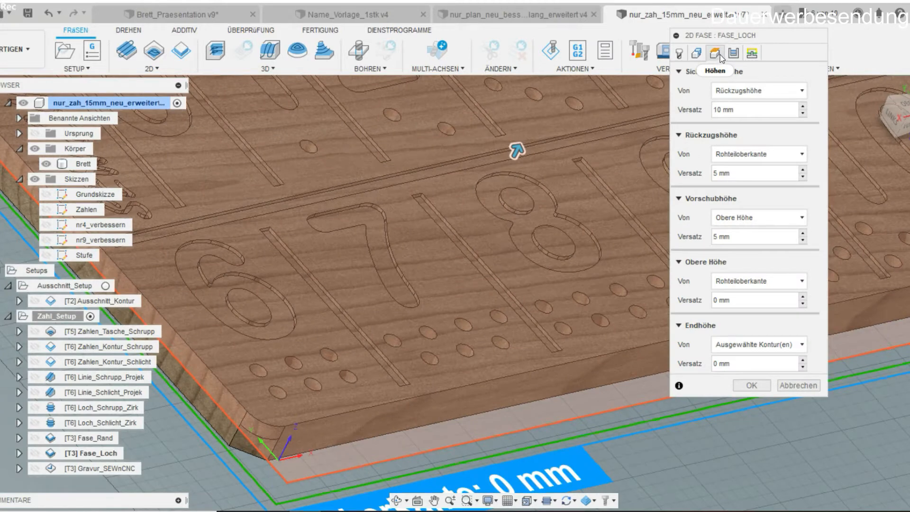
pyautogui.click(736, 55)
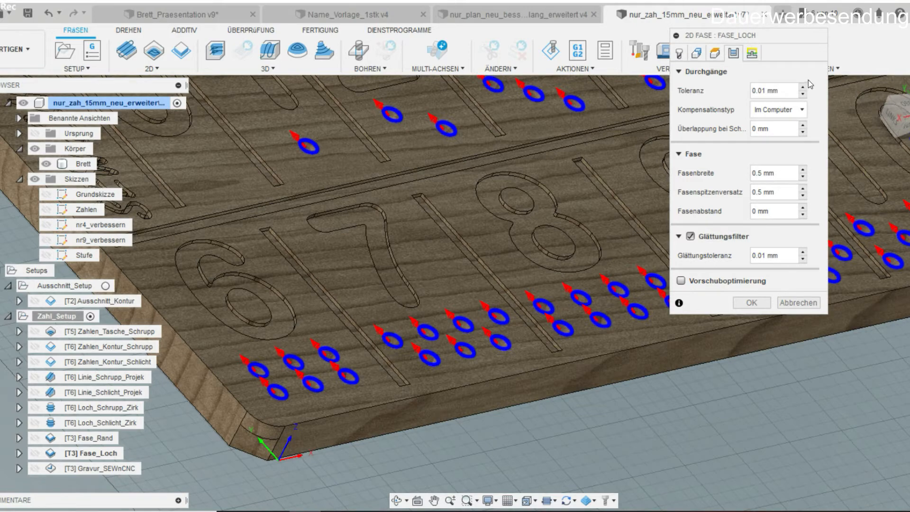
pyautogui.click(752, 53)
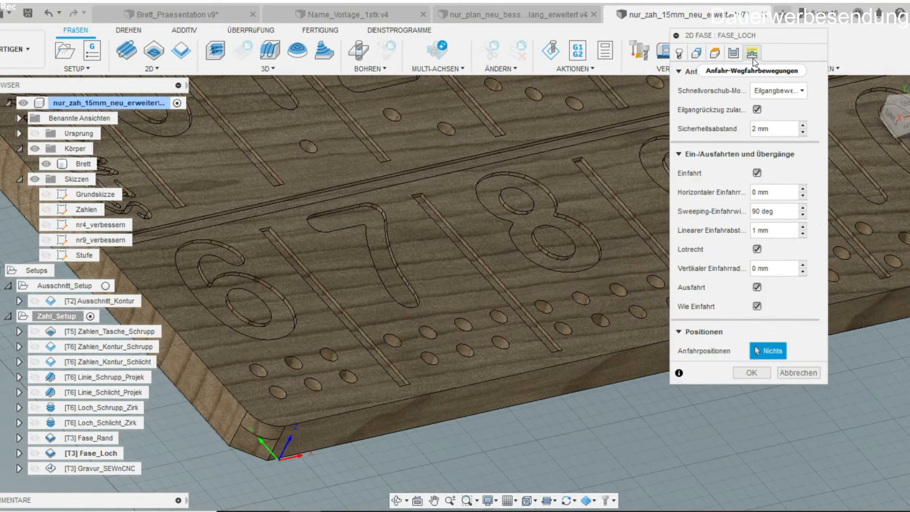
pyautogui.click(798, 373)
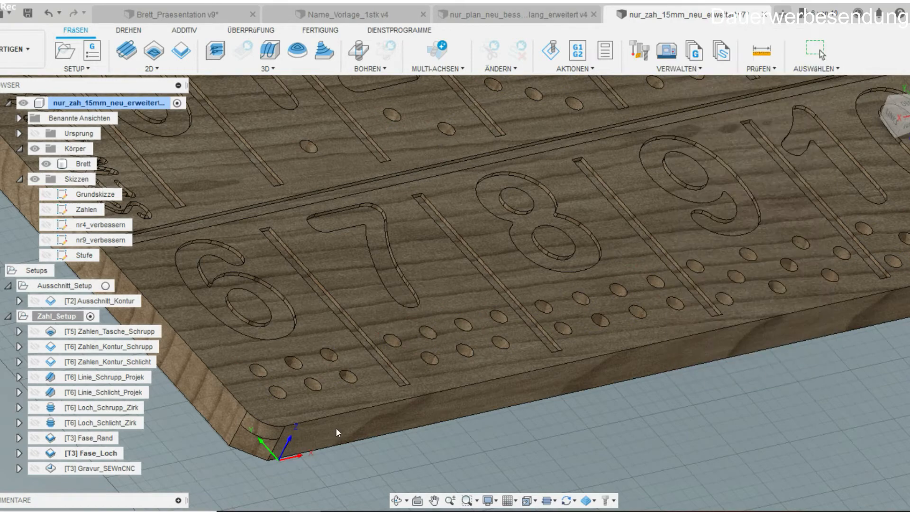
# Examine the Fase_Loch toolpath at the holes close up and compare it with the Fase_Rand toolpath.
pyautogui.click(109, 452)
pyautogui.scroll(5, 432, 318)
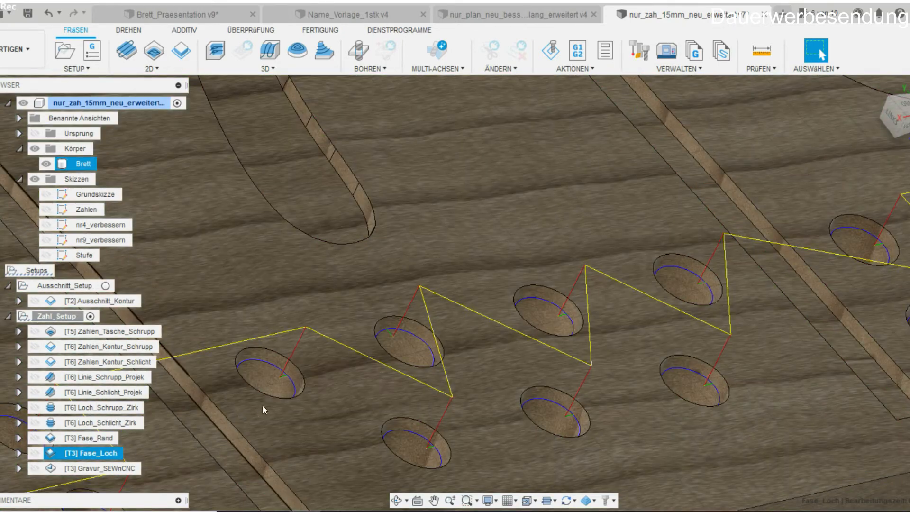
pyautogui.scroll(-5, 263, 405)
pyautogui.moveTo(729, 444); pyautogui.dragTo(736, 405, button='middle')
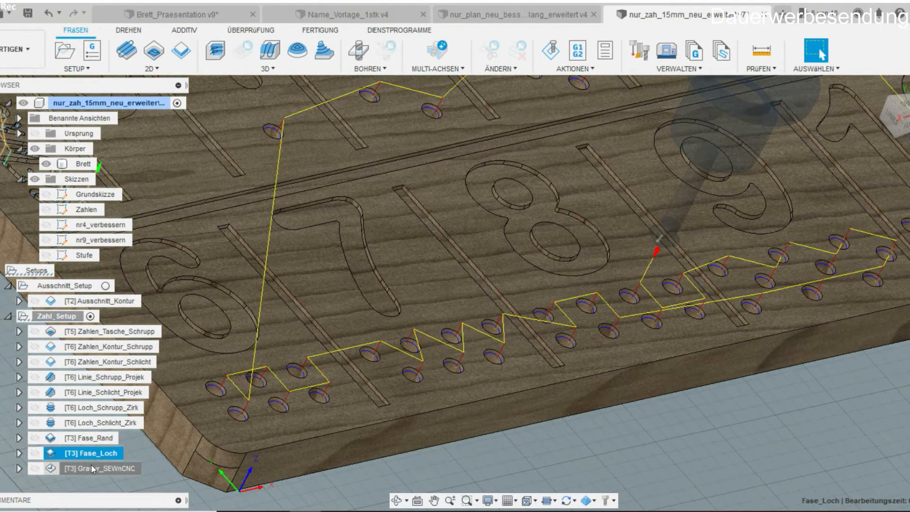
pyautogui.click(98, 440)
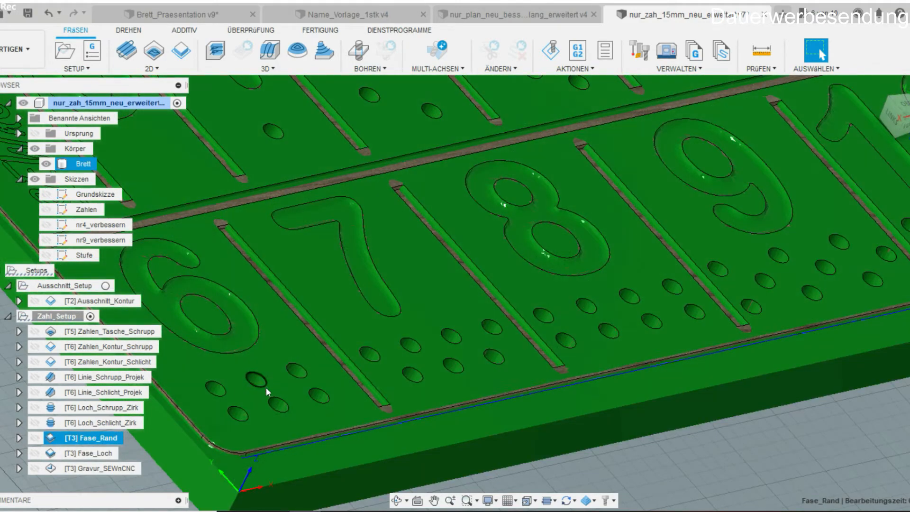
pyautogui.click(98, 453)
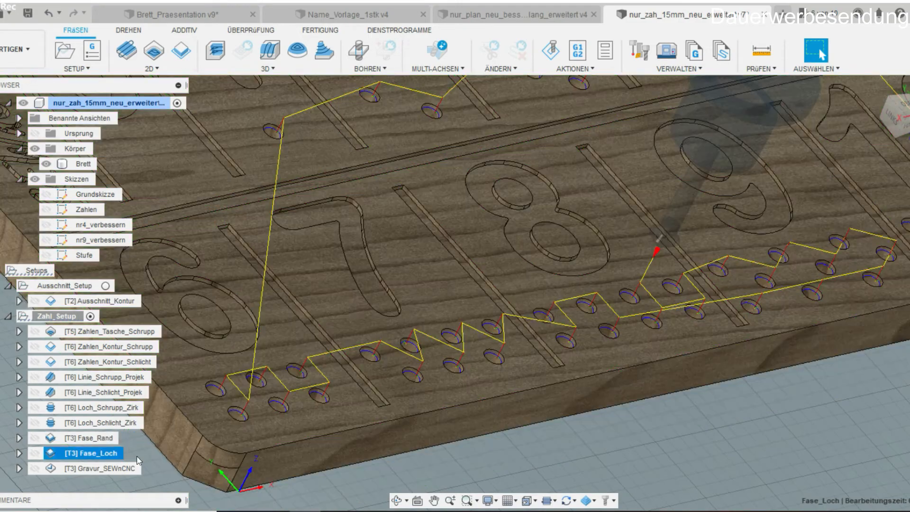
pyautogui.scroll(5, 228, 406)
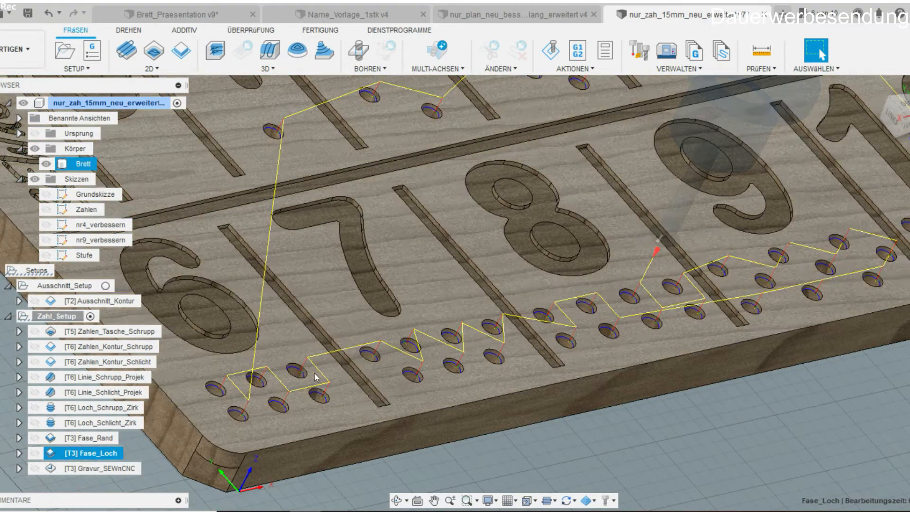
pyautogui.scroll(-10, 228, 406)
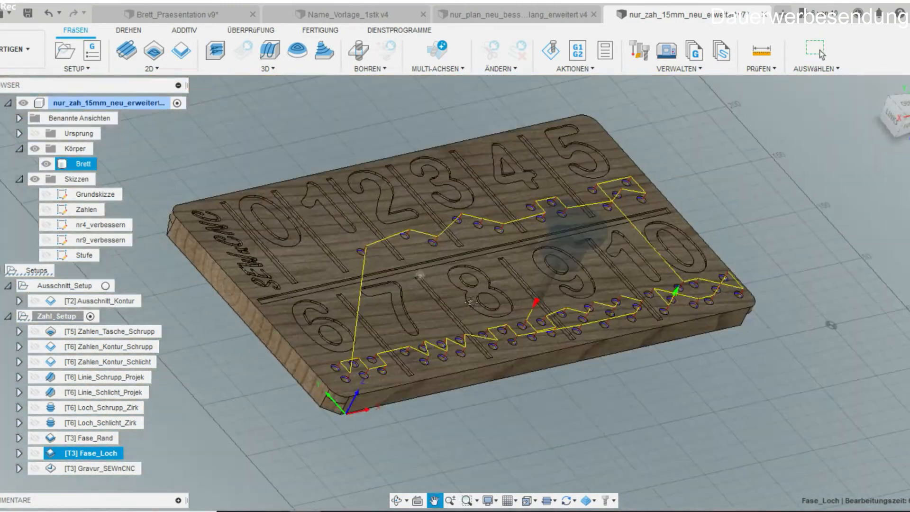
# Display the Gravur_SEWnCNC toolpath on the SEWnCNC lettering and open the operation's tool settings.
pyautogui.keyDown('shift'); pyautogui.moveTo(426, 410); pyautogui.dragTo(313, 365, button='middle'); pyautogui.keyUp('shift')
pyautogui.moveTo(379, 189); pyautogui.dragTo(377, 375, button='middle')
pyautogui.scroll(4, 377, 375)
pyautogui.scroll(4, 456, 425)
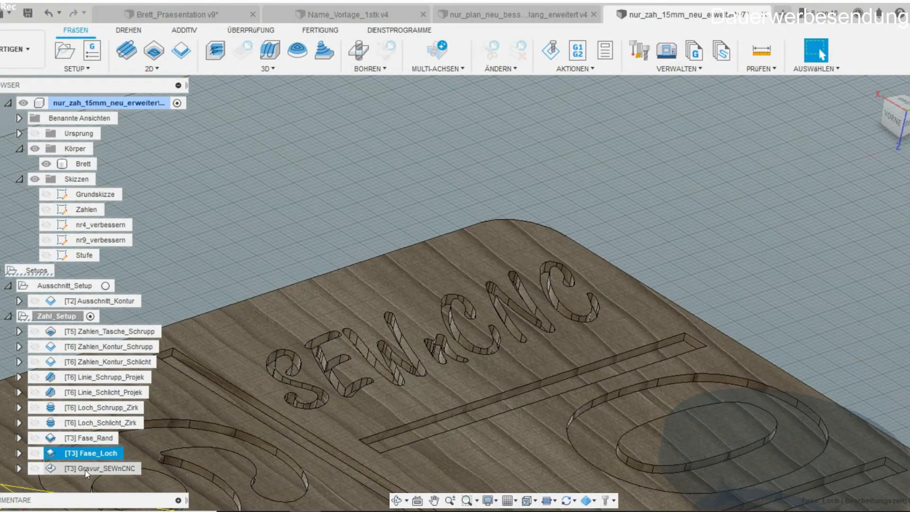
pyautogui.click(84, 469)
pyautogui.doubleClick(71, 466)
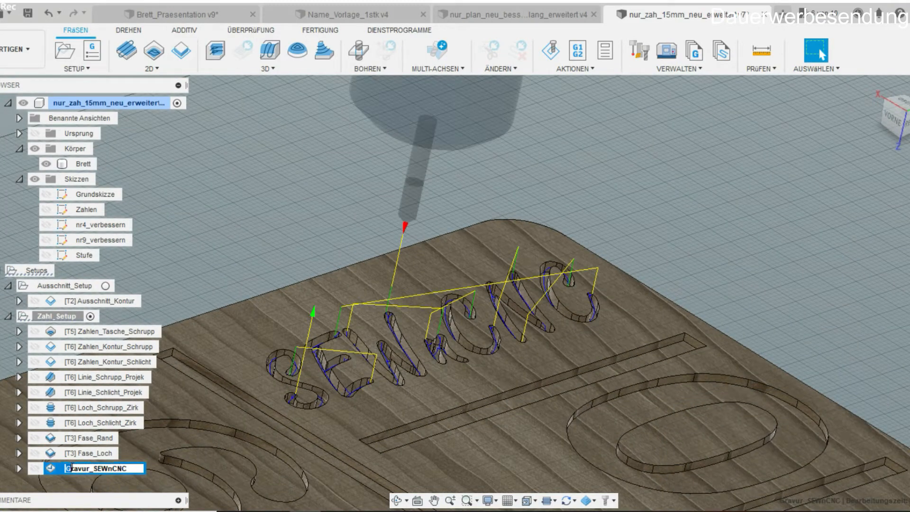
pyautogui.click(60, 466)
pyautogui.doubleClick(61, 469)
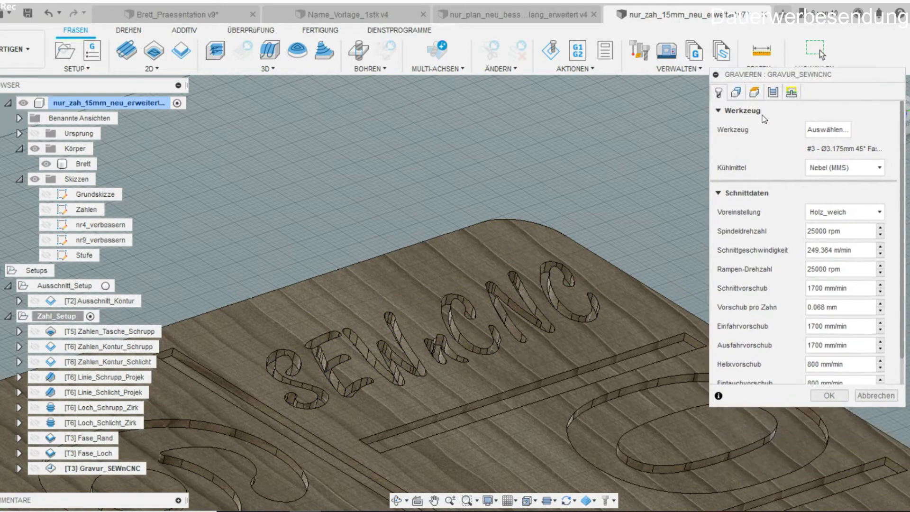
# Inspect the height settings and the selected lettering contours of Gravur_SEWnCNC.
pyautogui.click(751, 95)
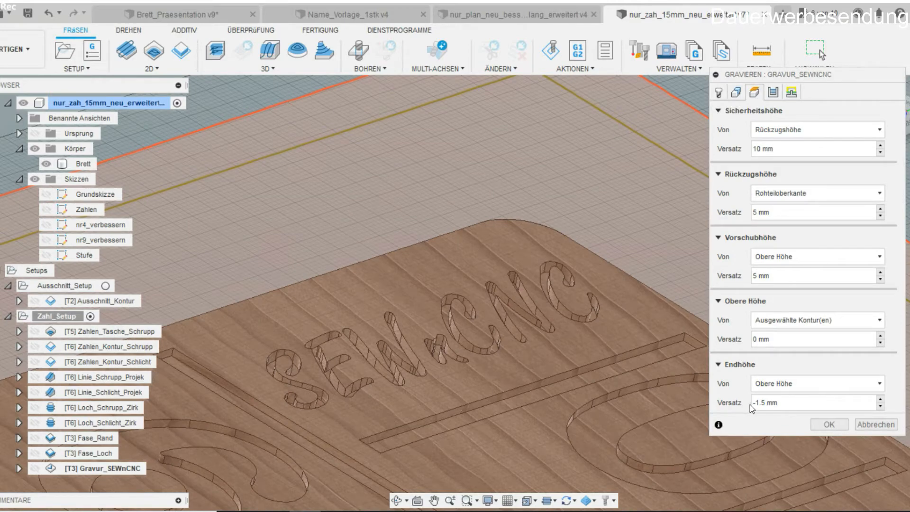
pyautogui.click(736, 93)
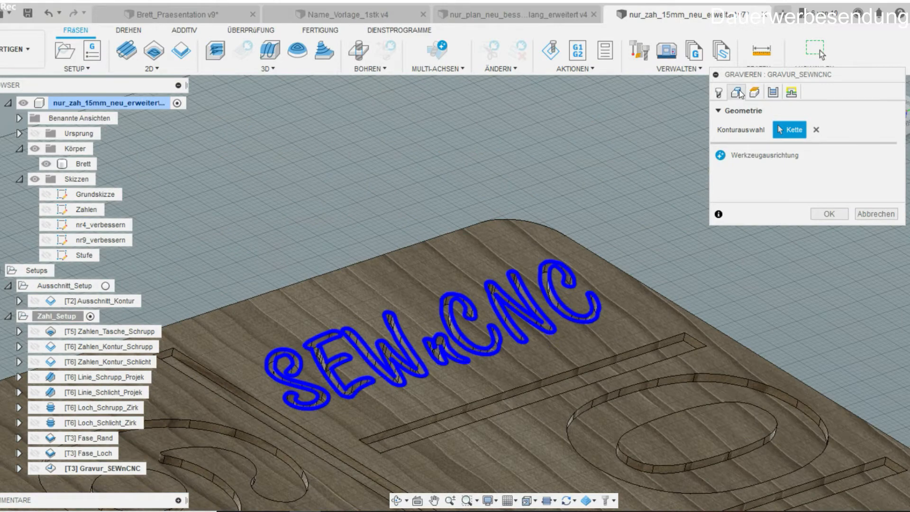
pyautogui.scroll(4, 295, 354)
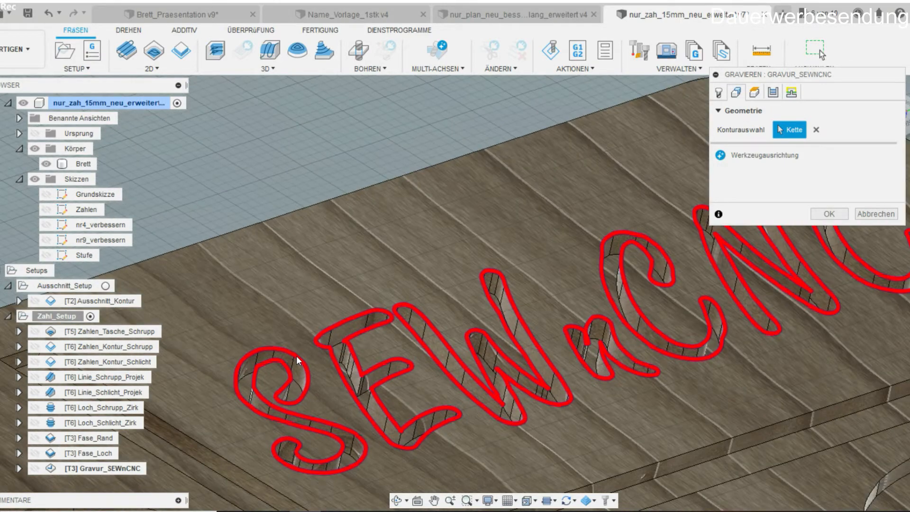
# Try clearing the engraving's contour selection and reselecting the outlines of the letters S and E.
pyautogui.click(815, 135)
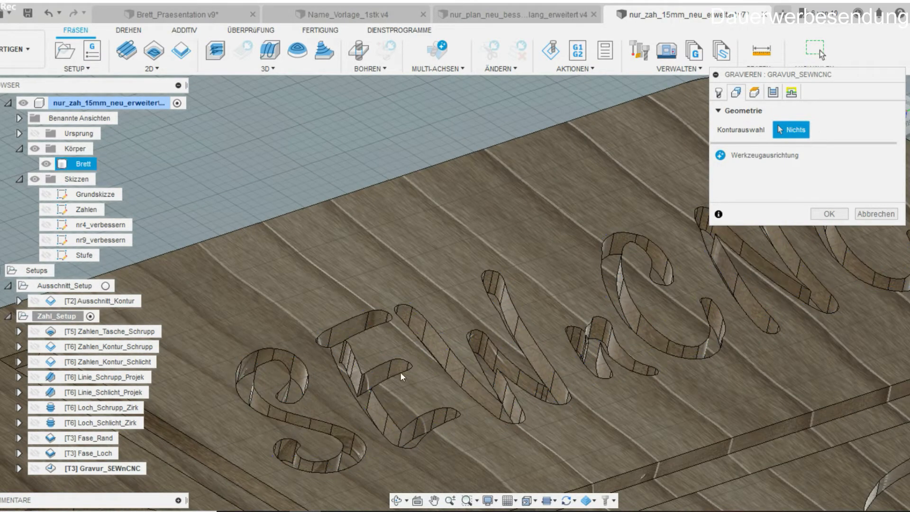
pyautogui.scroll(3, 259, 383)
pyautogui.click(249, 388)
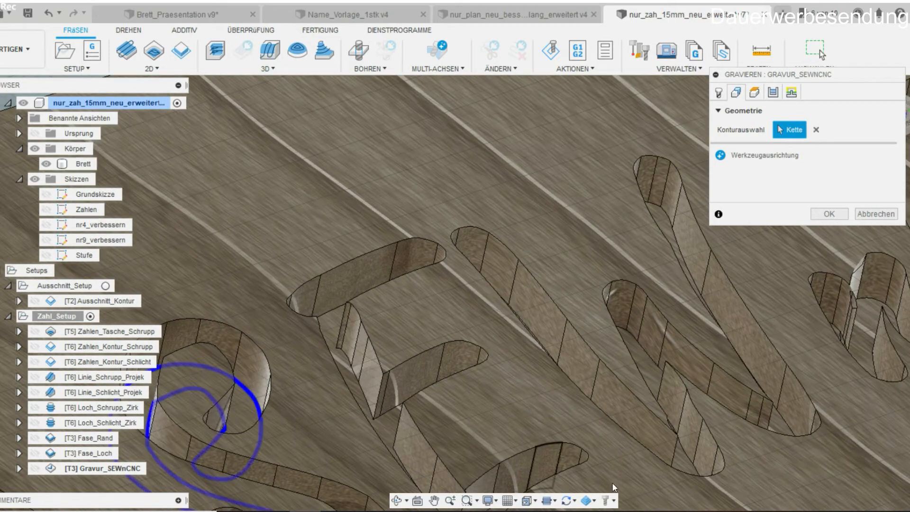
pyautogui.click(343, 360)
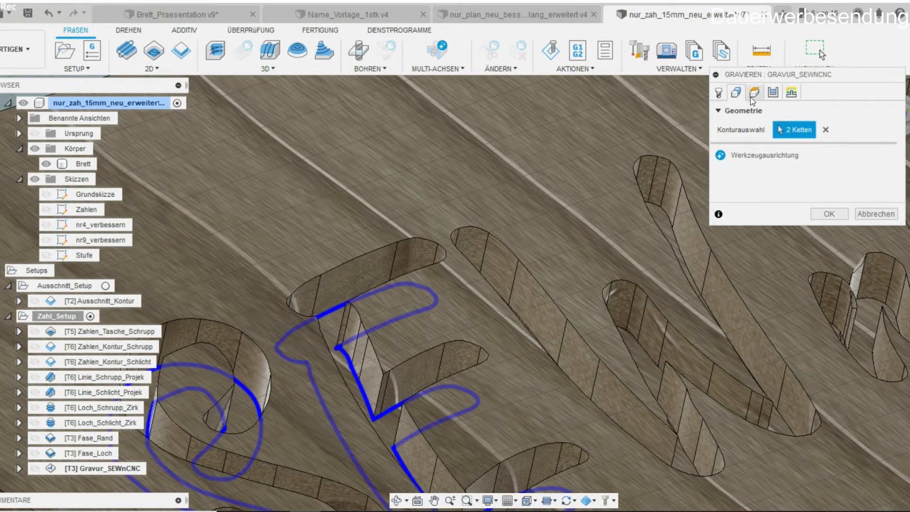
# Check the heights, passes and linking settings of Gravur_SEWnCNC, then discard the edits.
pyautogui.click(754, 93)
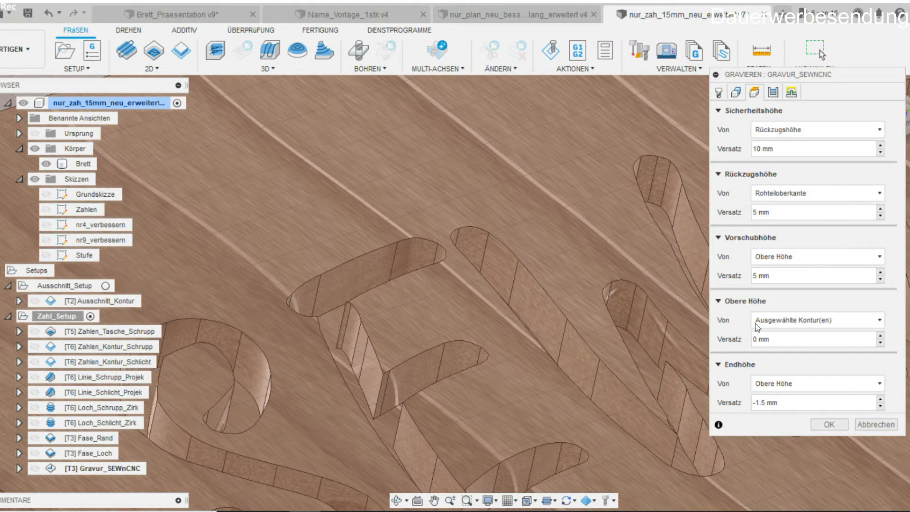
pyautogui.click(779, 92)
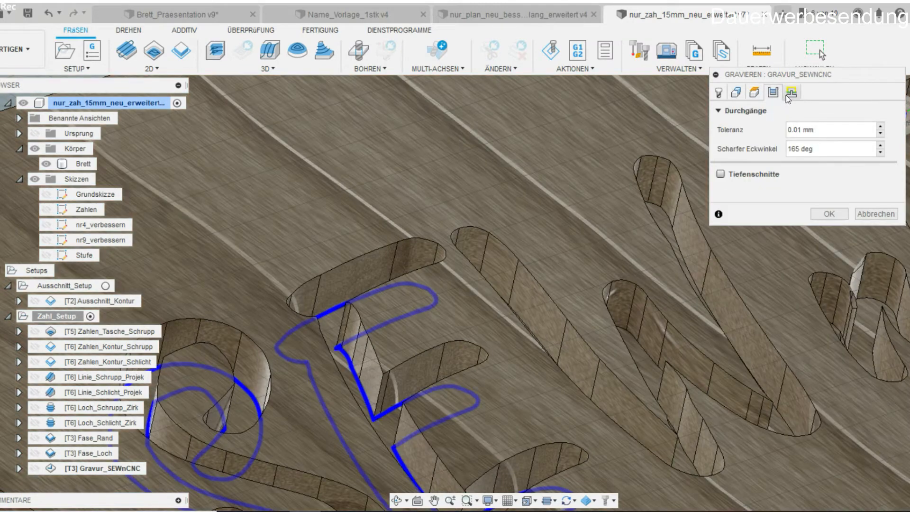
pyautogui.click(791, 93)
pyautogui.click(809, 233)
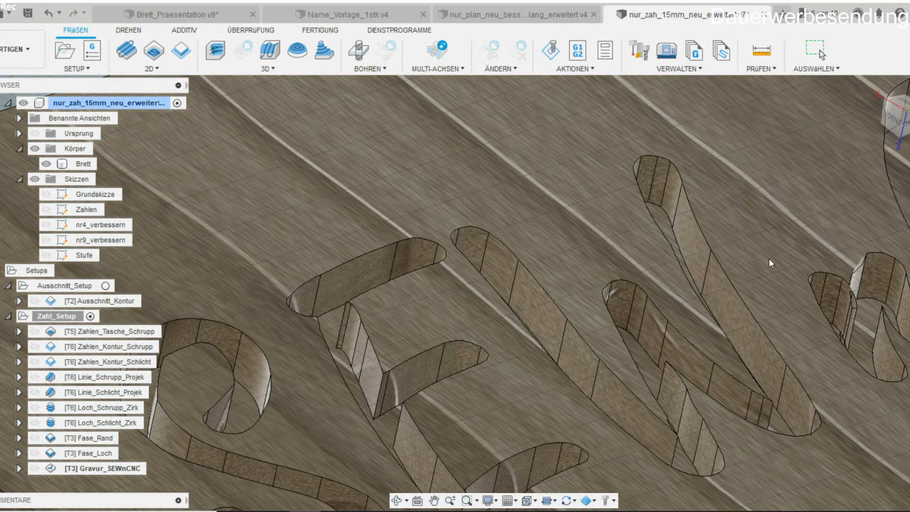
# Simulate the Gravur_SEWnCNC operation on the stock and replay it from the start.
pyautogui.scroll(-5, 459, 331)
pyautogui.moveTo(501, 400); pyautogui.dragTo(457, 363, button='middle')
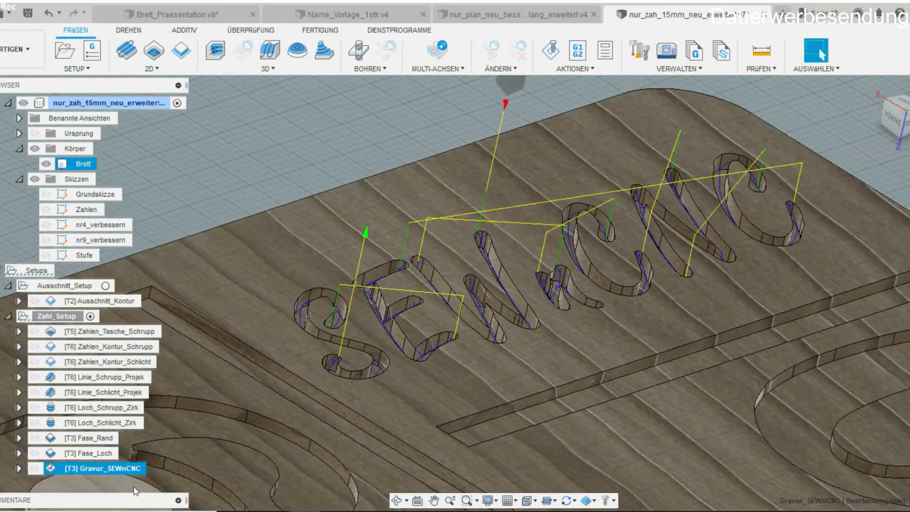
pyautogui.click(549, 51)
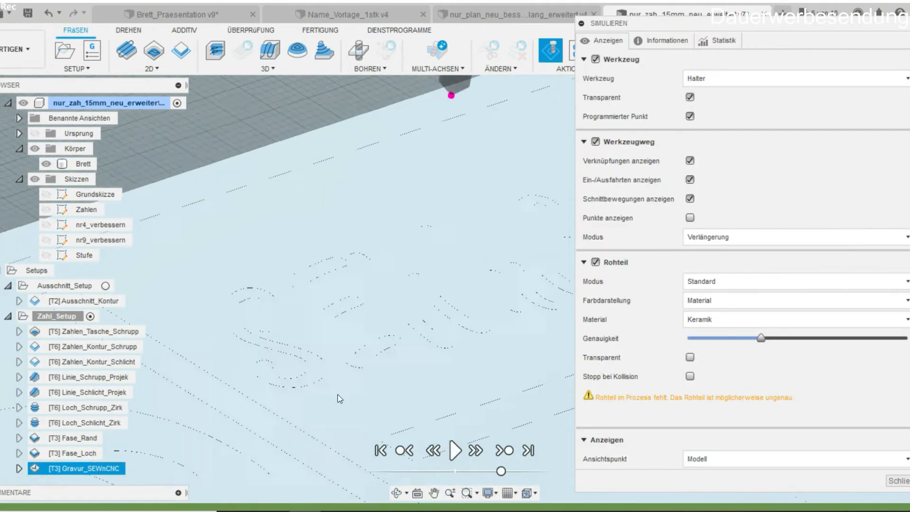
pyautogui.click(455, 450)
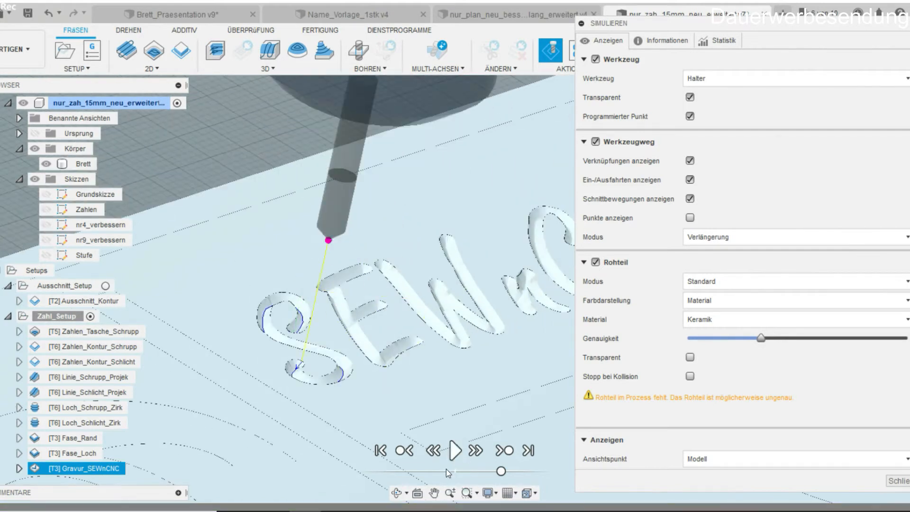
pyautogui.click(455, 452)
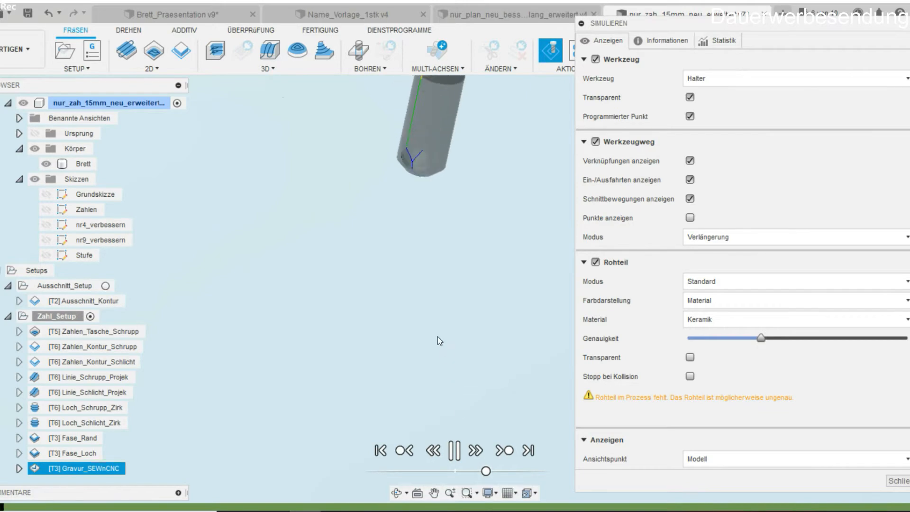
# Slow down the engraving simulation and examine the cutter's depth in the letters close up alongside the position information.
pyautogui.moveTo(486, 472); pyautogui.dragTo(473, 473)
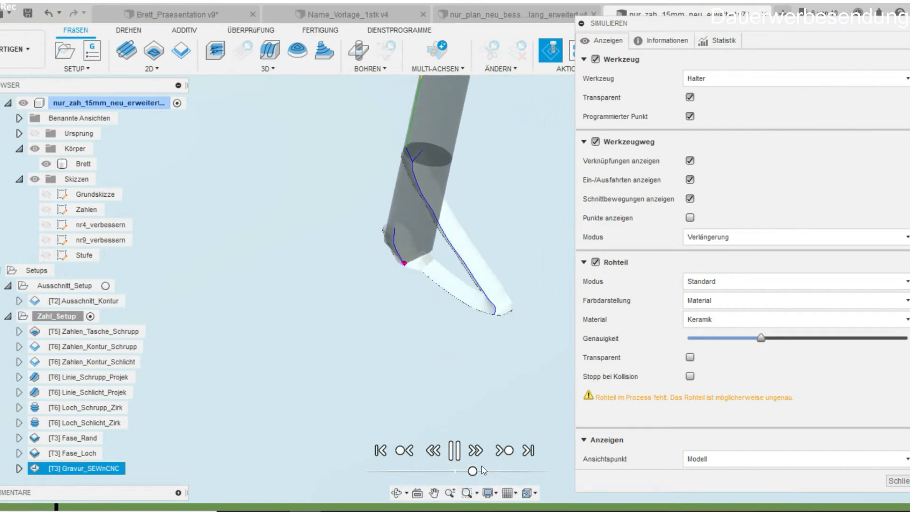
pyautogui.scroll(3, 474, 298)
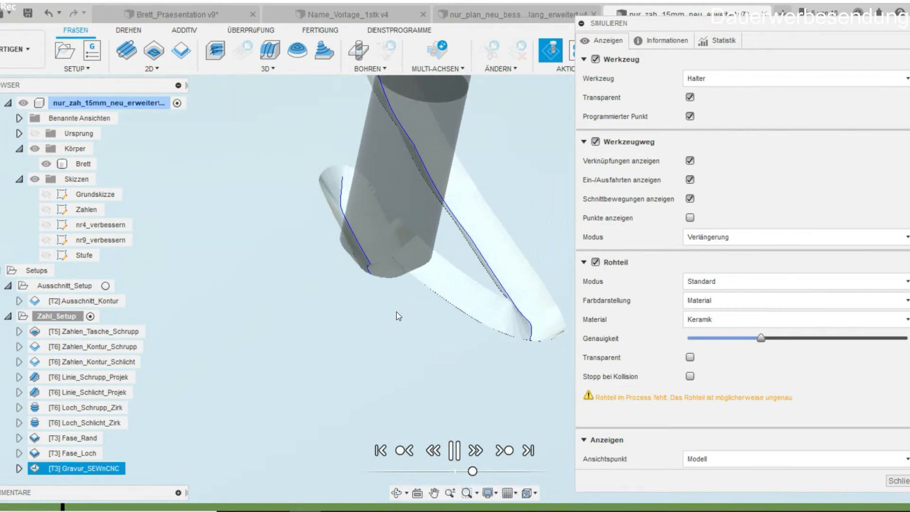
pyautogui.keyDown('shift'); pyautogui.moveTo(398, 314); pyautogui.dragTo(427, 298, button='middle'); pyautogui.keyUp('shift')
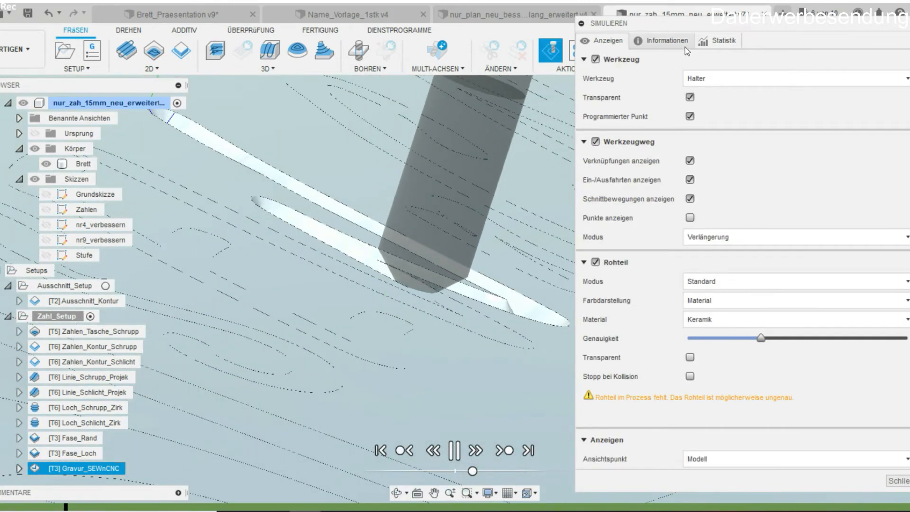
pyautogui.click(683, 42)
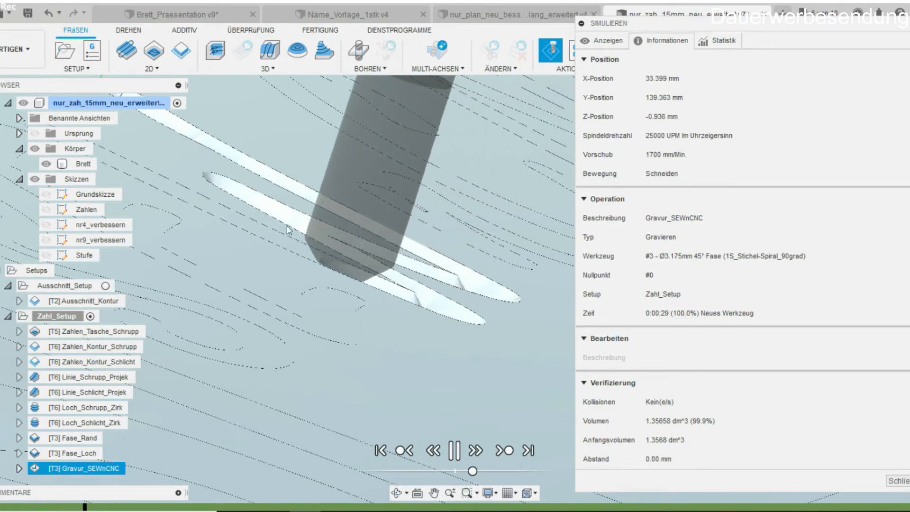
pyautogui.keyDown('shift'); pyautogui.moveTo(312, 285); pyautogui.dragTo(303, 318, button='middle'); pyautogui.keyUp('shift')
pyautogui.keyDown('shift'); pyautogui.moveTo(313, 256); pyautogui.dragTo(368, 350, button='middle'); pyautogui.keyUp('shift')
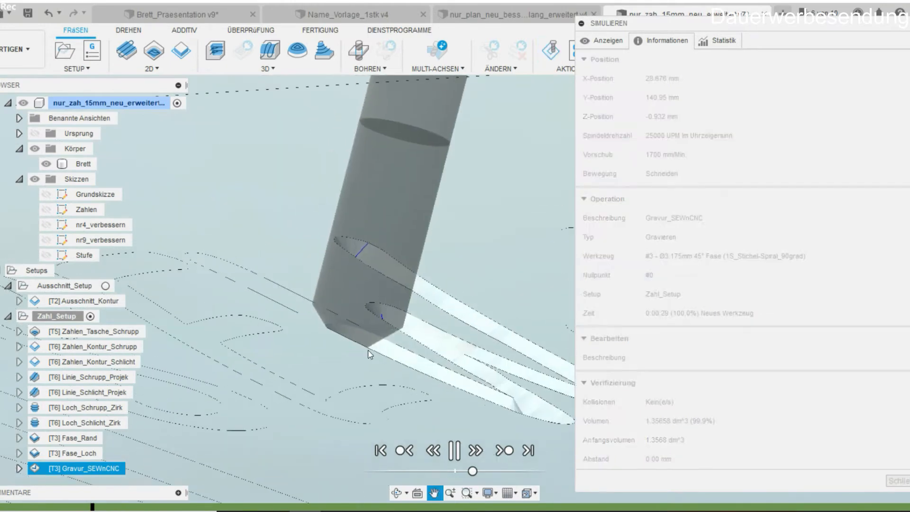
pyautogui.moveTo(239, 293); pyautogui.dragTo(279, 333, button='middle')
pyautogui.scroll(4, 311, 325)
pyautogui.scroll(-4, 308, 332)
pyautogui.scroll(-2, 281, 330)
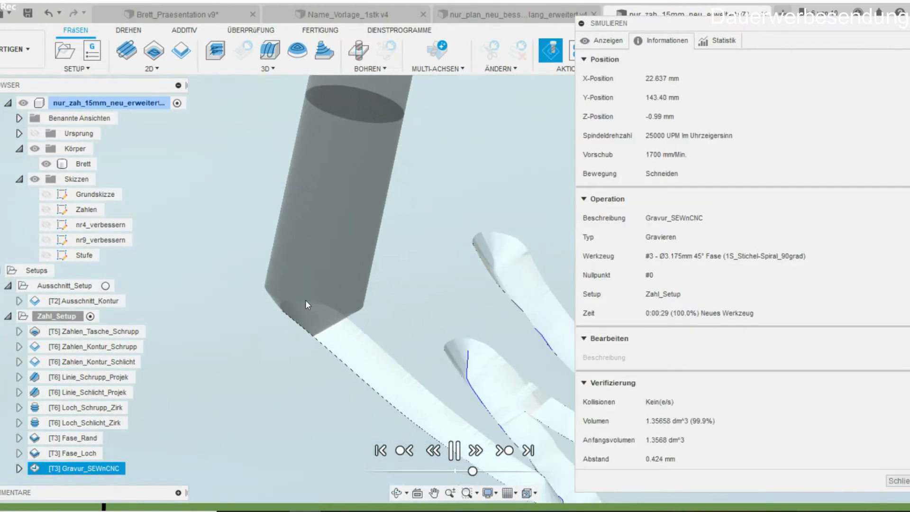
# Vary the engraving simulation's speed, pausing and resuming it, to follow how deep the cutter goes at the letter E.
pyautogui.keyDown('shift'); pyautogui.moveTo(305, 301); pyautogui.dragTo(314, 283, button='middle'); pyautogui.keyUp('shift')
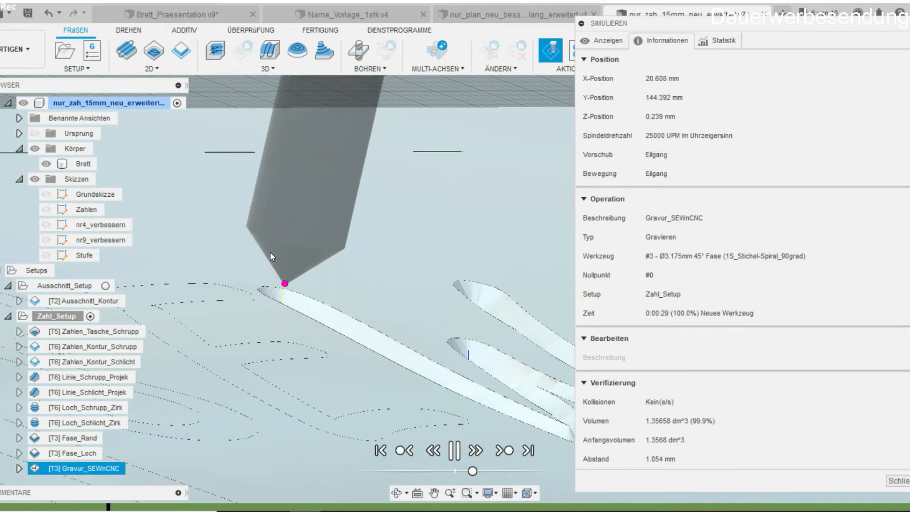
pyautogui.click(489, 471)
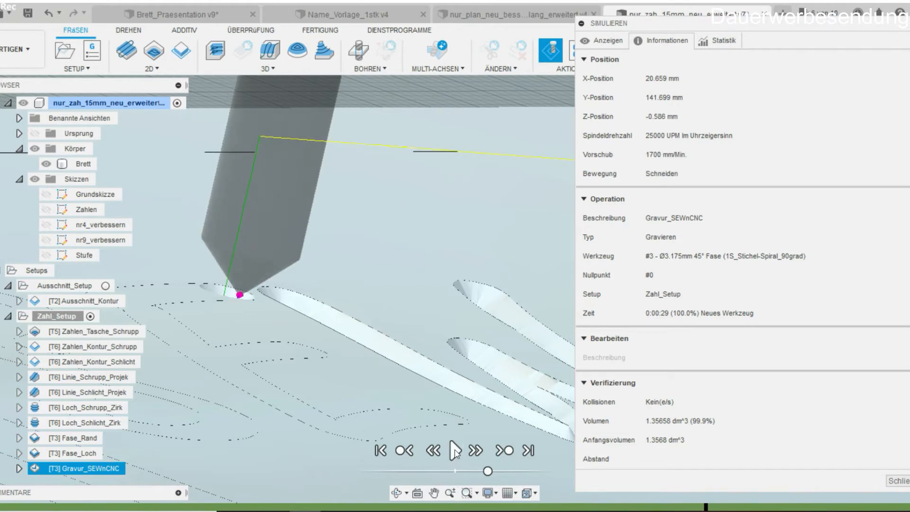
pyautogui.click(455, 452)
pyautogui.click(461, 471)
pyautogui.click(453, 446)
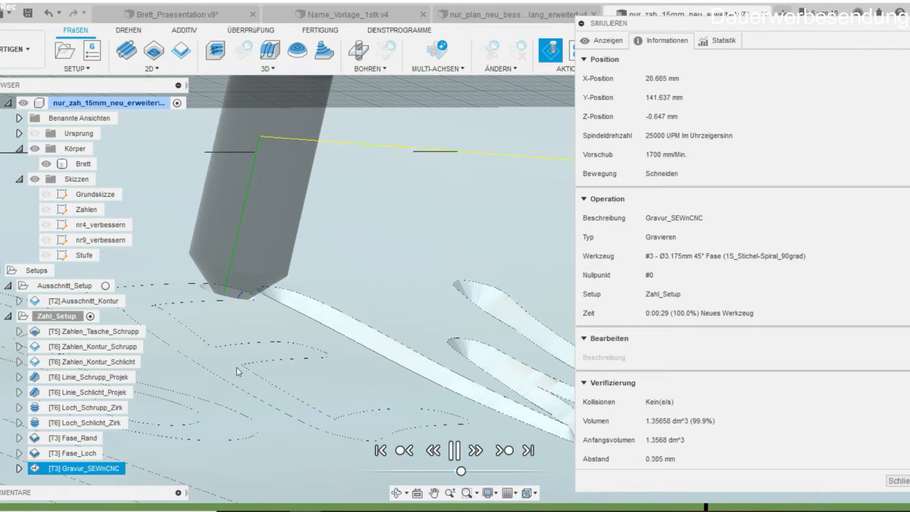
# Examine the cutter carving the letter E from several angles, then close the simulation.
pyautogui.scroll(4, 242, 338)
pyautogui.keyDown('shift'); pyautogui.moveTo(243, 337); pyautogui.dragTo(394, 316, button='middle'); pyautogui.keyUp('shift')
pyautogui.scroll(-2, 243, 292)
pyautogui.scroll(-1, 361, 311)
pyautogui.keyDown('shift'); pyautogui.moveTo(372, 353); pyautogui.dragTo(363, 279, button='middle'); pyautogui.keyUp('shift')
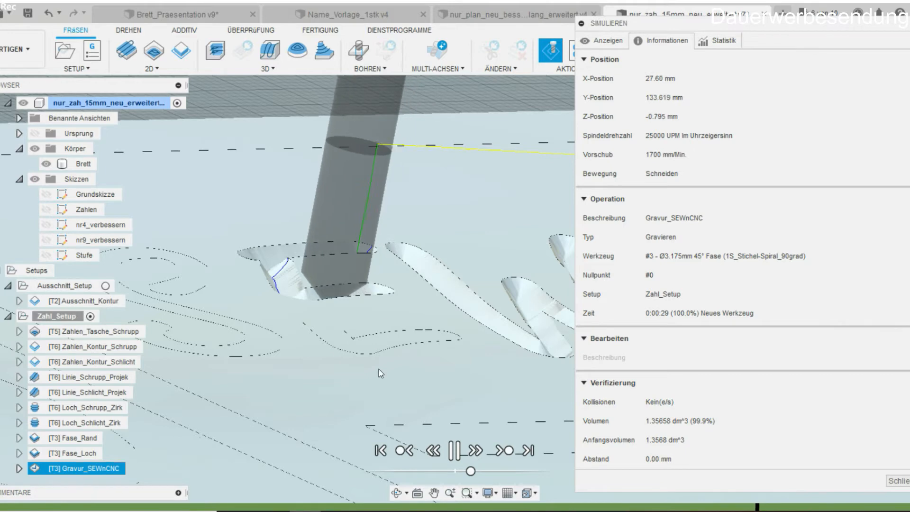
pyautogui.click(887, 481)
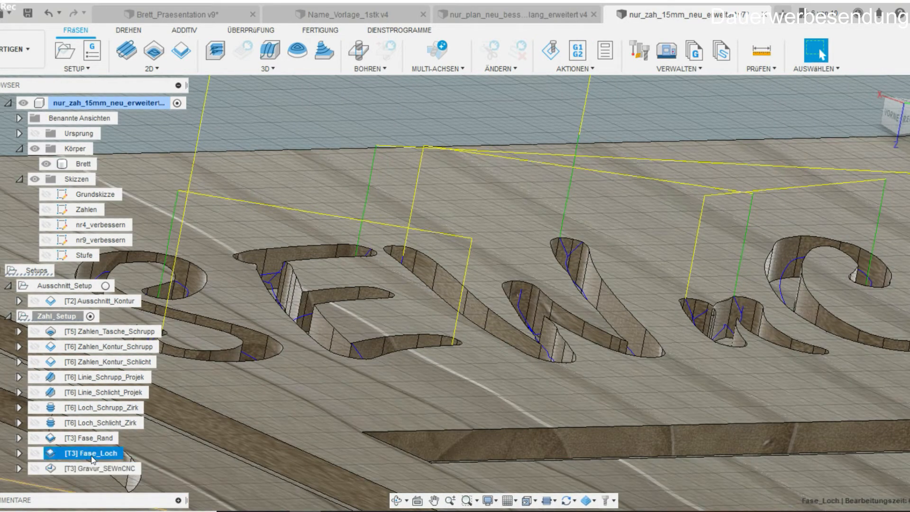
# View the Loch_Schlicht_Zirk toolpath across the whole board, then clear the selection to look at the finished board.
pyautogui.click(105, 423)
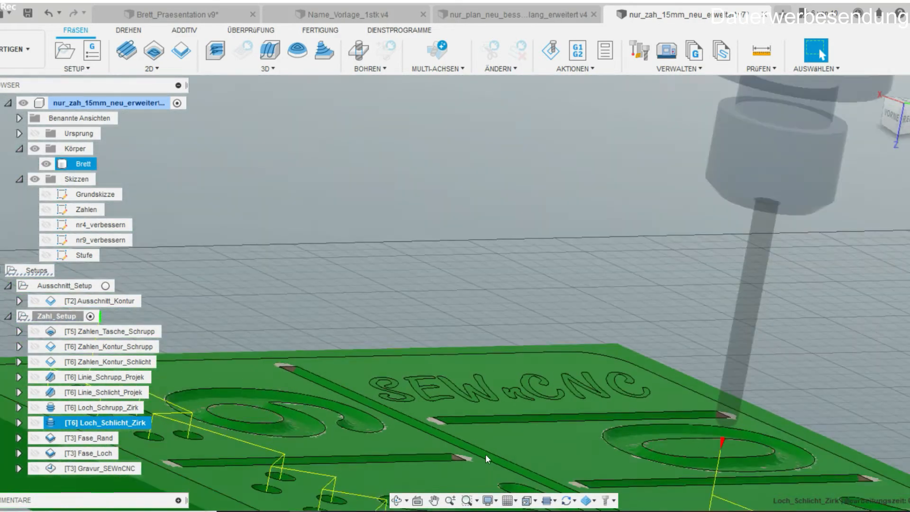
pyautogui.moveTo(485, 454); pyautogui.dragTo(456, 335, button='middle')
pyautogui.scroll(-6, 456, 334)
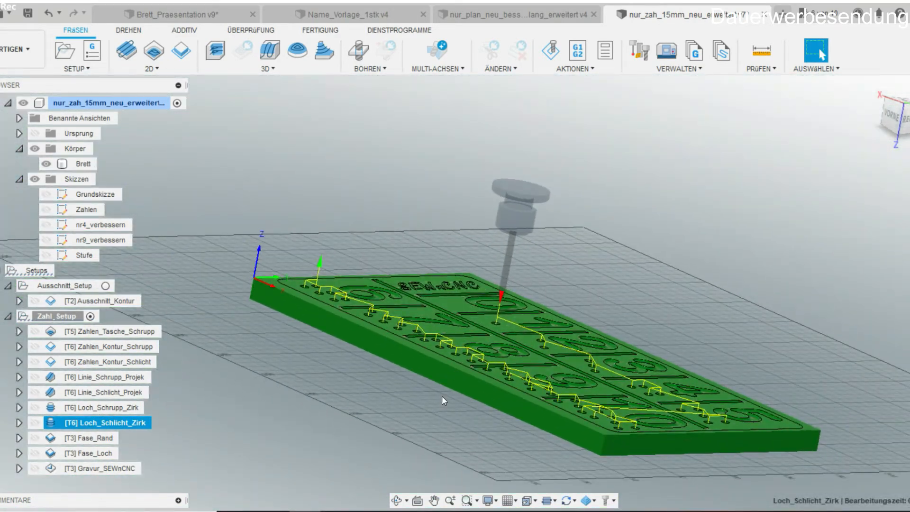
pyautogui.keyDown('shift'); pyautogui.moveTo(442, 396); pyautogui.dragTo(519, 445, button='middle'); pyautogui.keyUp('shift')
pyautogui.keyDown('shift'); pyautogui.moveTo(683, 441); pyautogui.dragTo(686, 364, button='middle'); pyautogui.keyUp('shift')
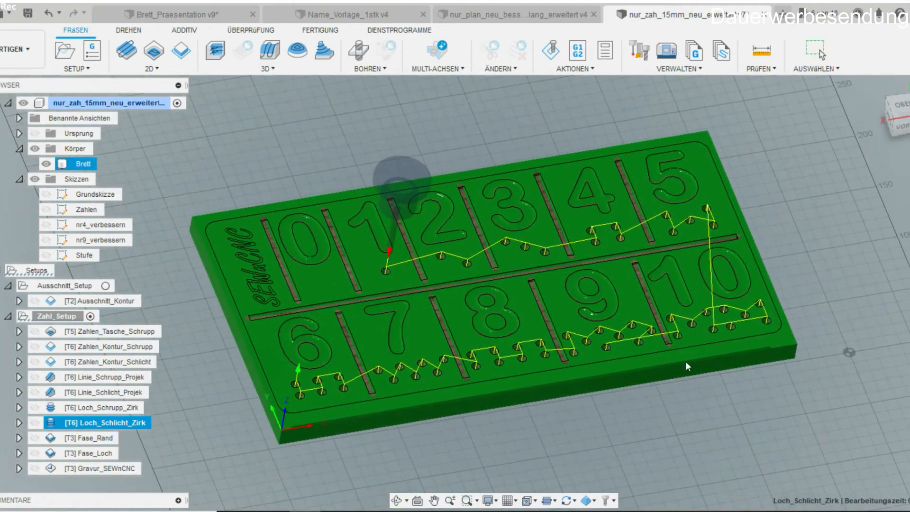
pyautogui.click(729, 436)
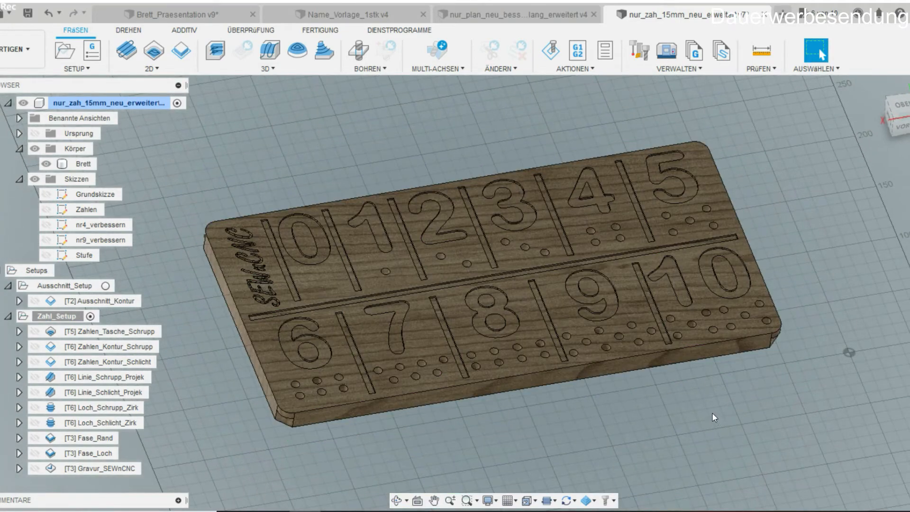
pyautogui.moveTo(714, 366); pyautogui.dragTo(690, 378, button='middle')
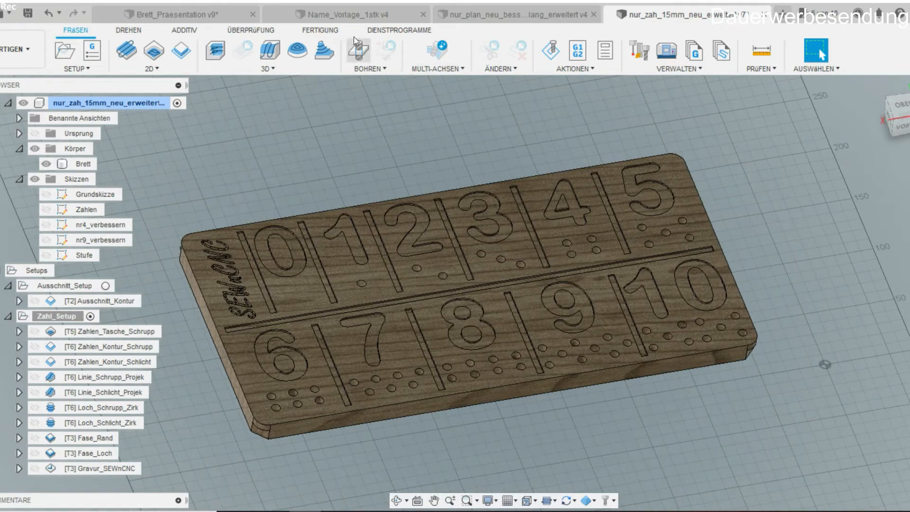
# Switch to the Name_Vorlage_1stk design and examine the name plate with its recessed lettering from different angles.
pyautogui.click(334, 17)
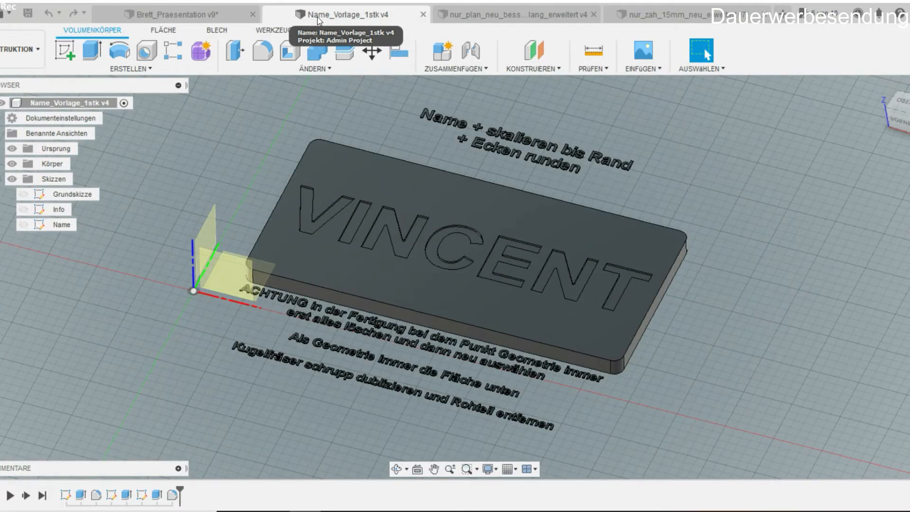
pyautogui.scroll(3, 225, 306)
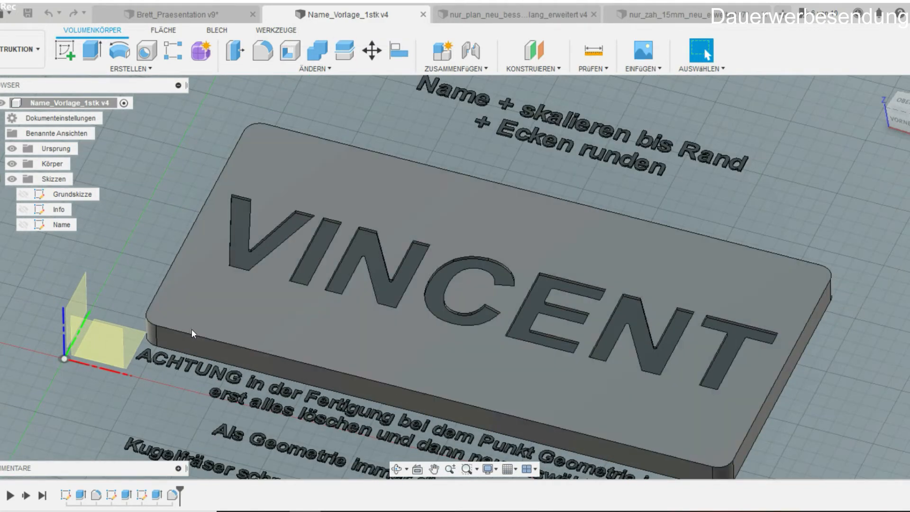
pyautogui.keyDown('shift'); pyautogui.moveTo(205, 327); pyautogui.dragTo(222, 323, button='middle'); pyautogui.keyUp('shift')
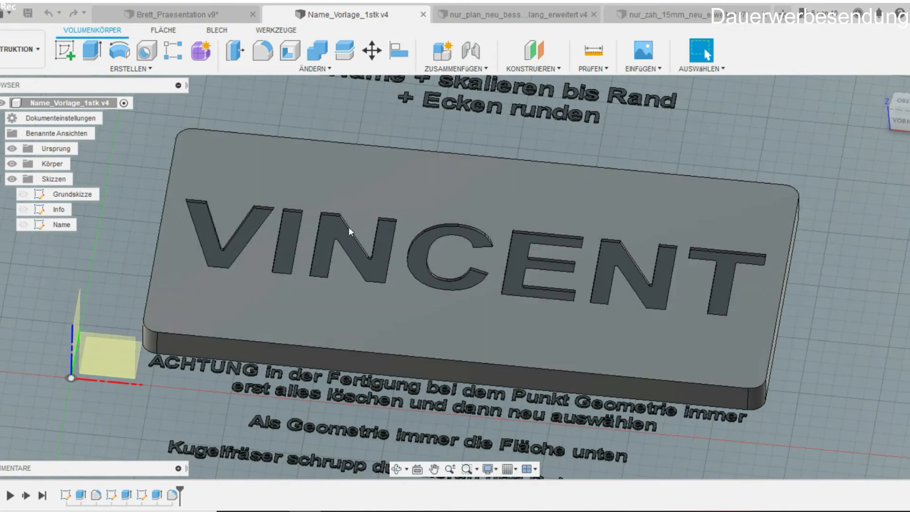
pyautogui.moveTo(236, 290); pyautogui.dragTo(349, 301, button='middle')
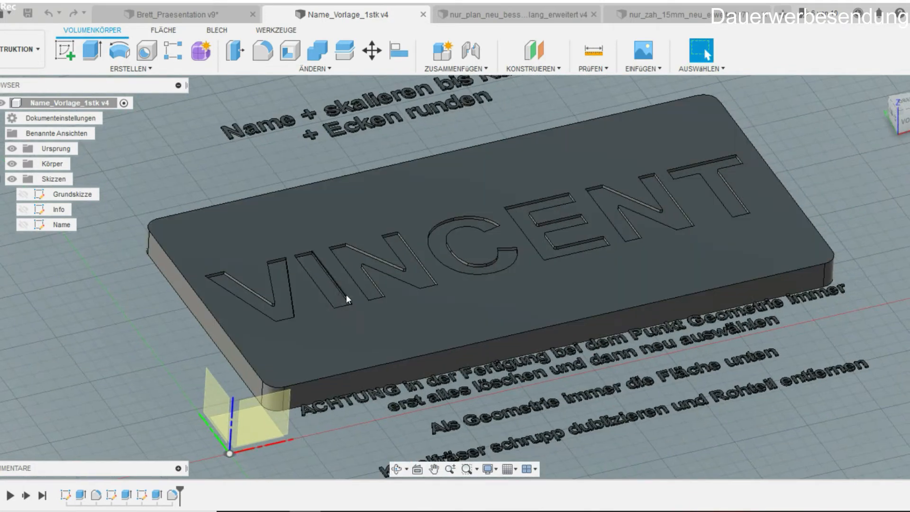
pyautogui.scroll(-4, 561, 337)
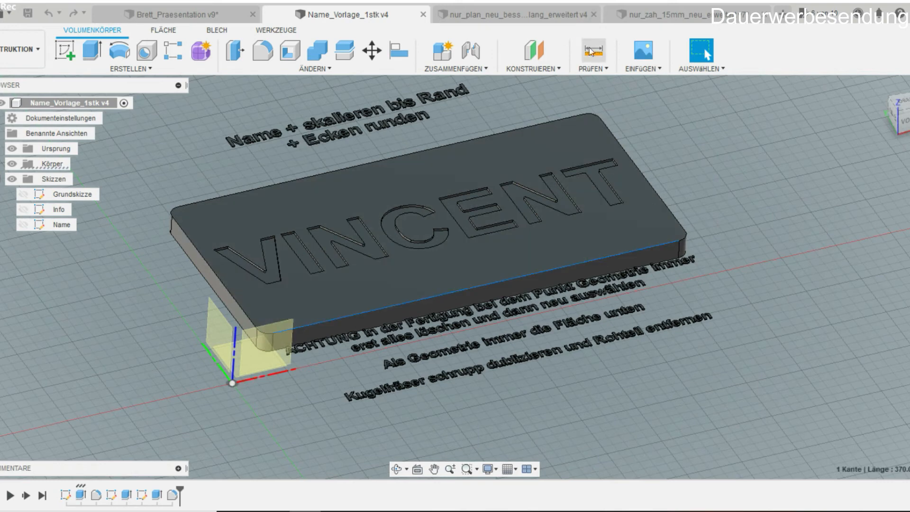
# Measure the distance between the name plate's two long upper edges and view the notes around the plate.
pyautogui.press('i')
pyautogui.click(313, 333)
pyautogui.click(219, 202)
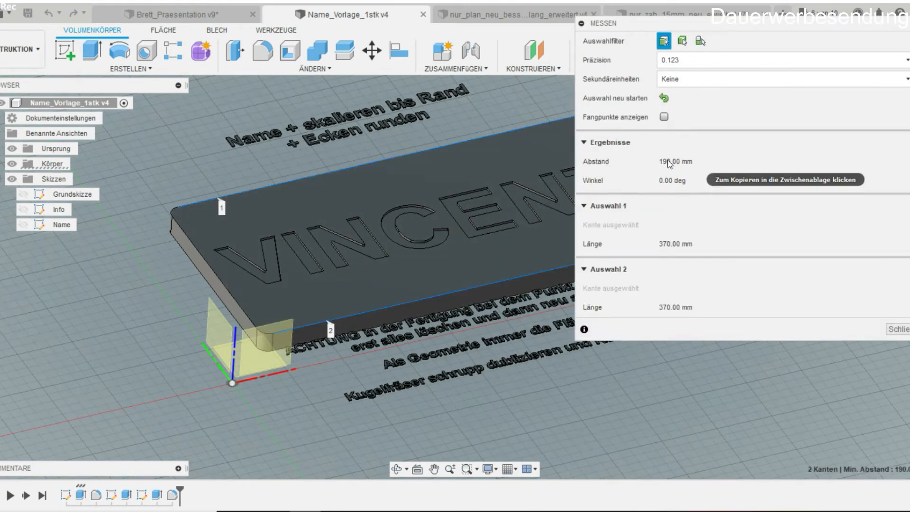
pyautogui.press('Escape')
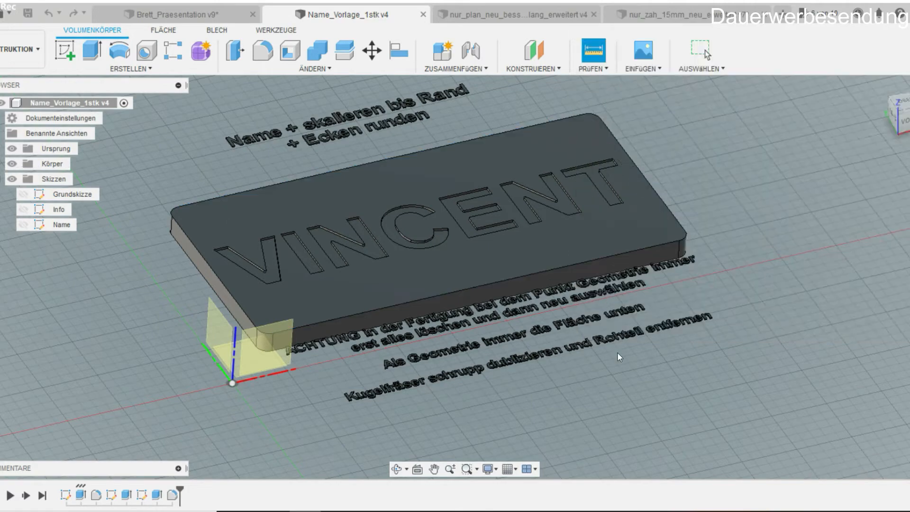
pyautogui.moveTo(457, 365); pyautogui.dragTo(395, 370, button='middle')
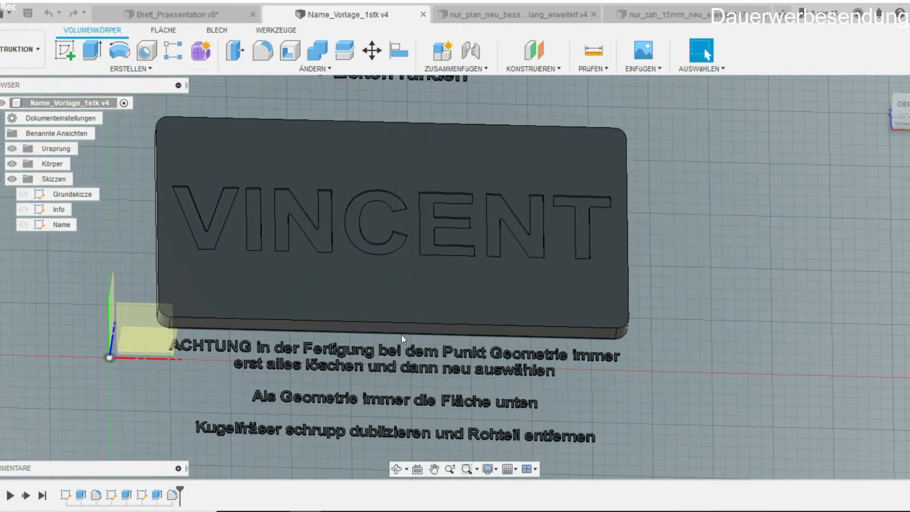
pyautogui.scroll(-2, 412, 348)
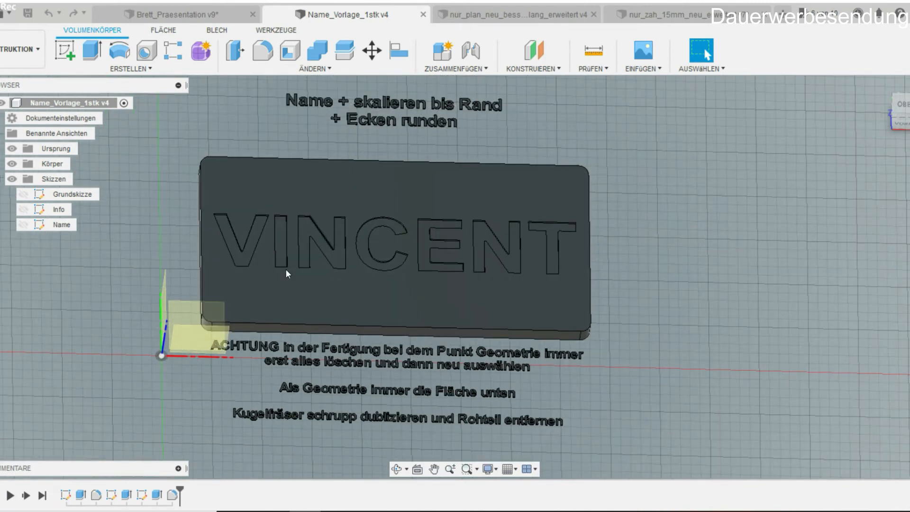
# Open the Name sketch for editing and clear the existing text of the plate's lettering.
pyautogui.doubleClick(67, 223)
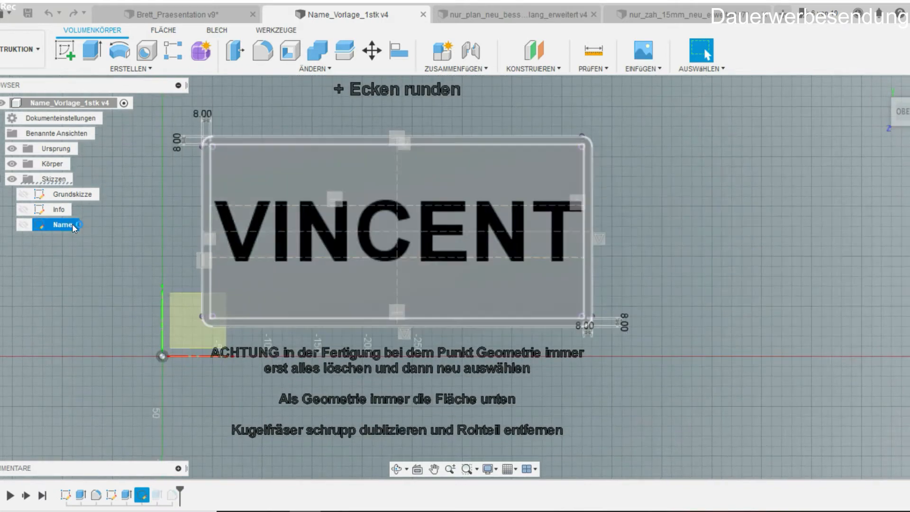
pyautogui.doubleClick(436, 226)
pyautogui.press('BackSpace')
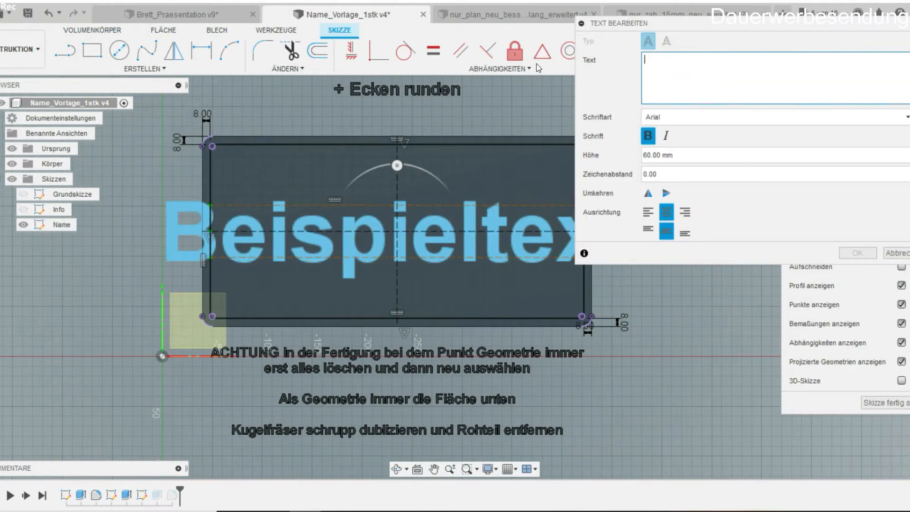
# Try another first name in capitals as the lettering, check its fit on the plate, and clear it again.
pyautogui.write('RO')
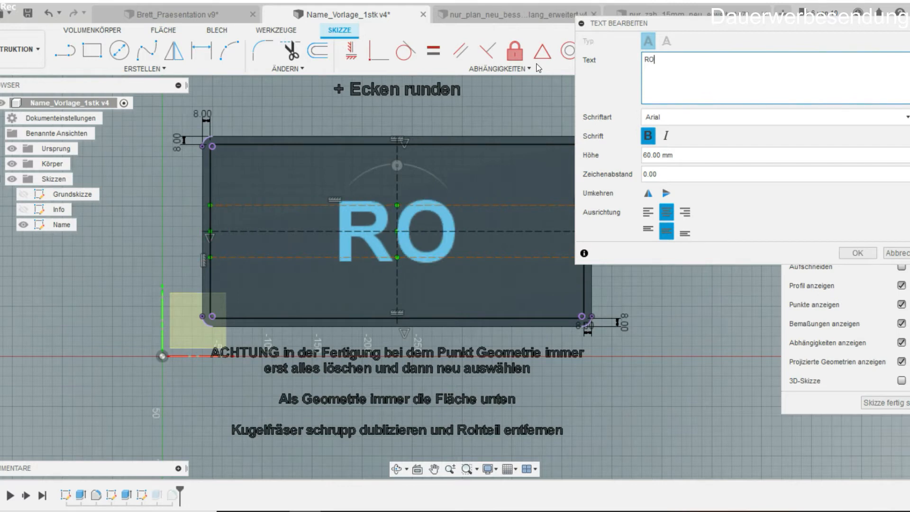
pyautogui.write('SALIE')
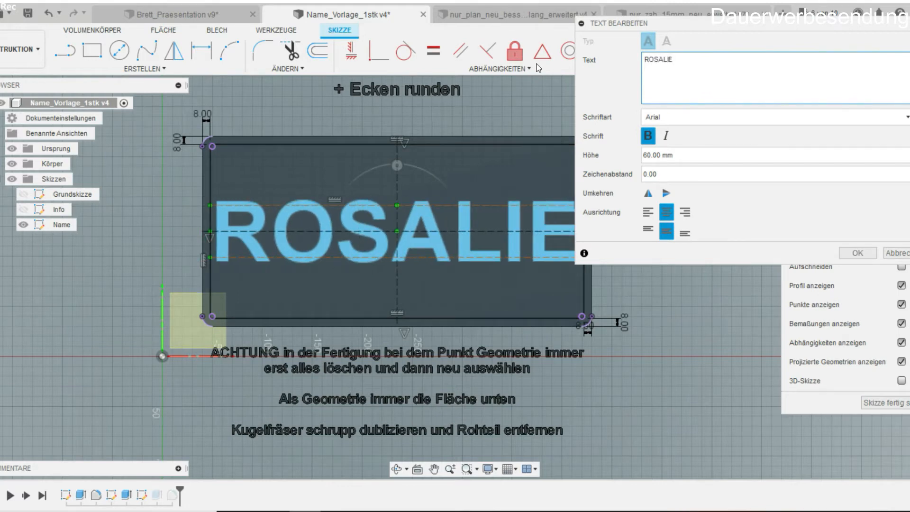
pyautogui.moveTo(477, 401); pyautogui.dragTo(411, 407, button='middle')
pyautogui.scroll(-1, 460, 217)
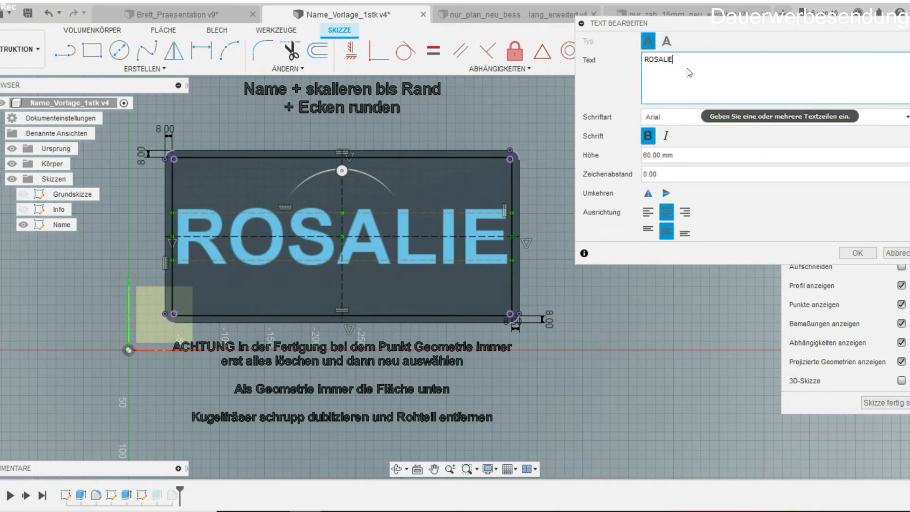
pyautogui.press('BackSpace')
pyautogui.press('BackSpace')
pyautogui.press('BackSpace')
pyautogui.press('BackSpace')
pyautogui.press('BackSpace')
pyautogui.press('BackSpace')
pyautogui.press('BackSpace')
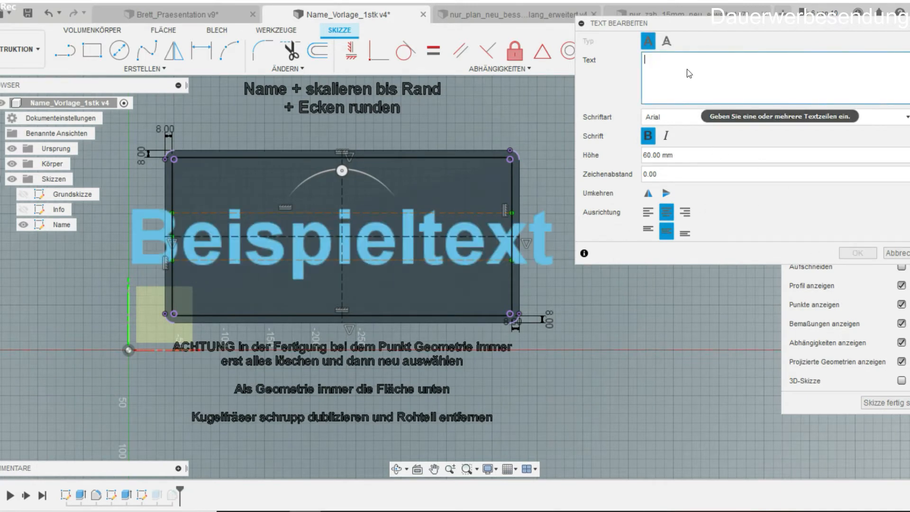
# Enter the placeholder surname in capitals as the plate's text, set its height to 35 mm, and finish the sketch.
pyautogui.write('MUSTER')
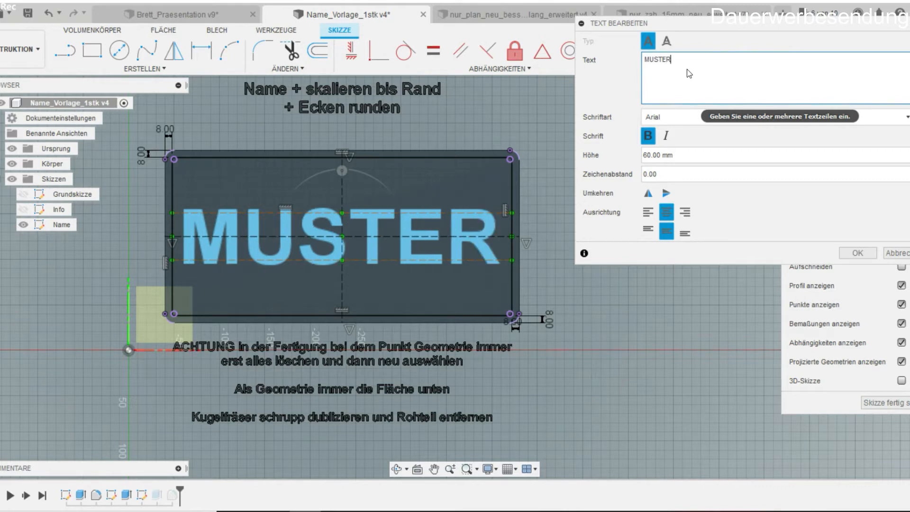
pyautogui.write('MANN')
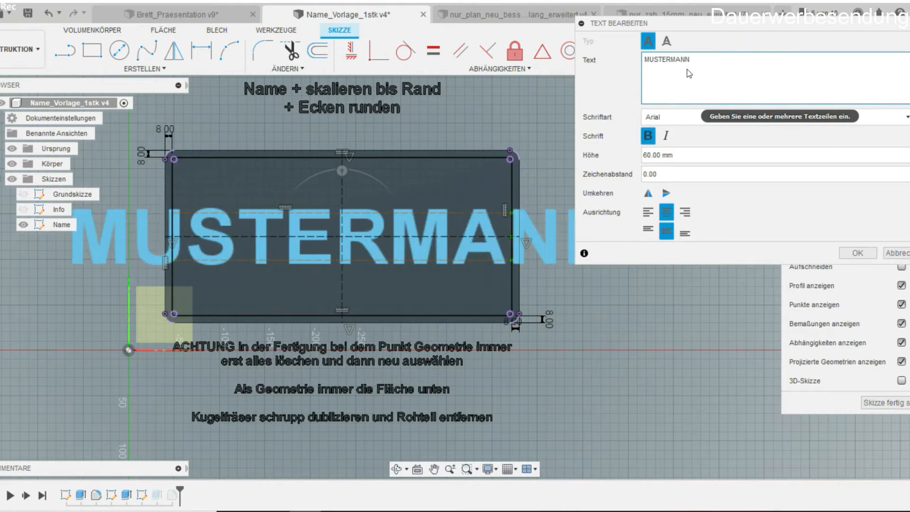
pyautogui.click(702, 155)
pyautogui.write('50')
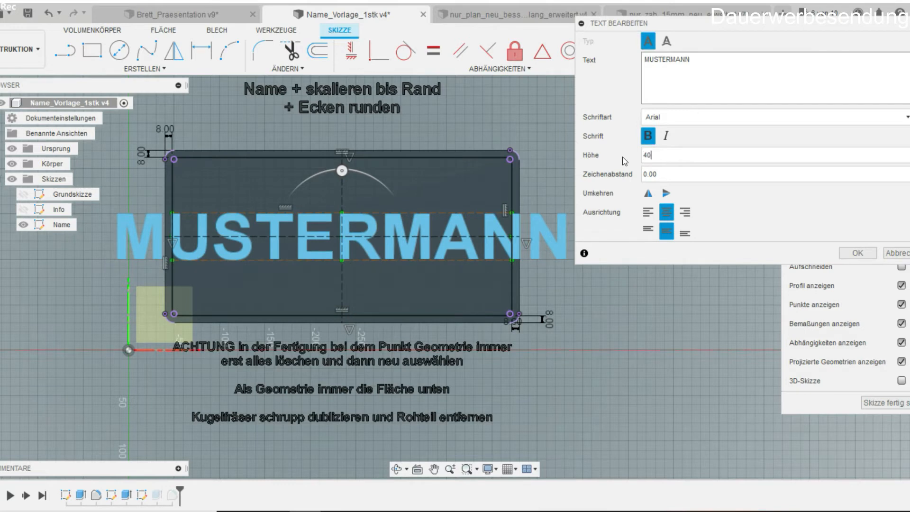
pyautogui.press('BackSpace')
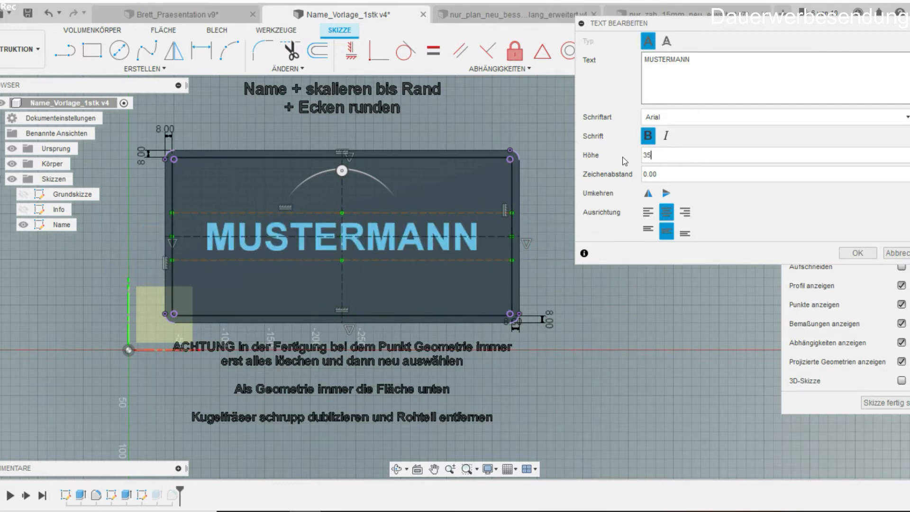
pyautogui.click(858, 252)
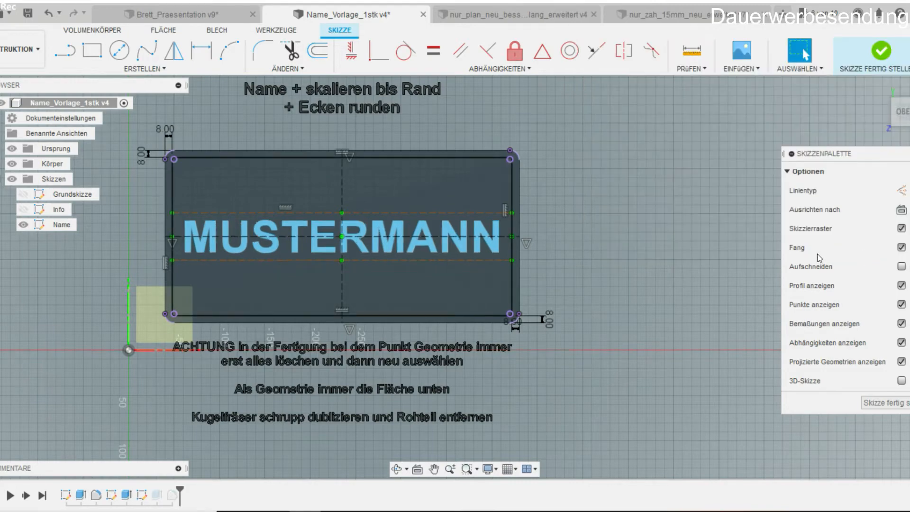
pyautogui.scroll(5, 265, 310)
pyautogui.moveTo(280, 318); pyautogui.dragTo(412, 393, button='middle')
pyautogui.keyDown('shift'); pyautogui.moveTo(412, 394); pyautogui.dragTo(443, 366, button='middle'); pyautogui.keyUp('shift')
pyautogui.click(880, 51)
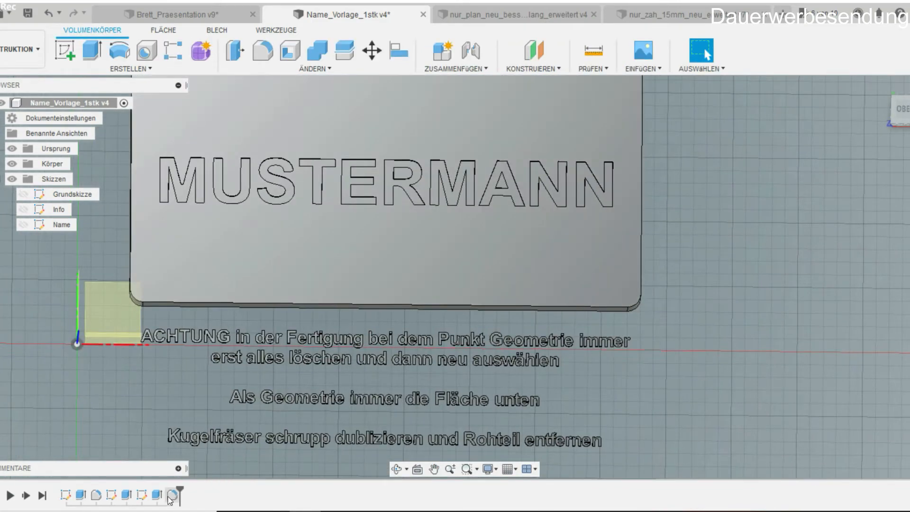
# Inspect the rounded inner corners of the new letters and the last fillet feature's settings, then cancel the edit.
pyautogui.scroll(10, 170, 177)
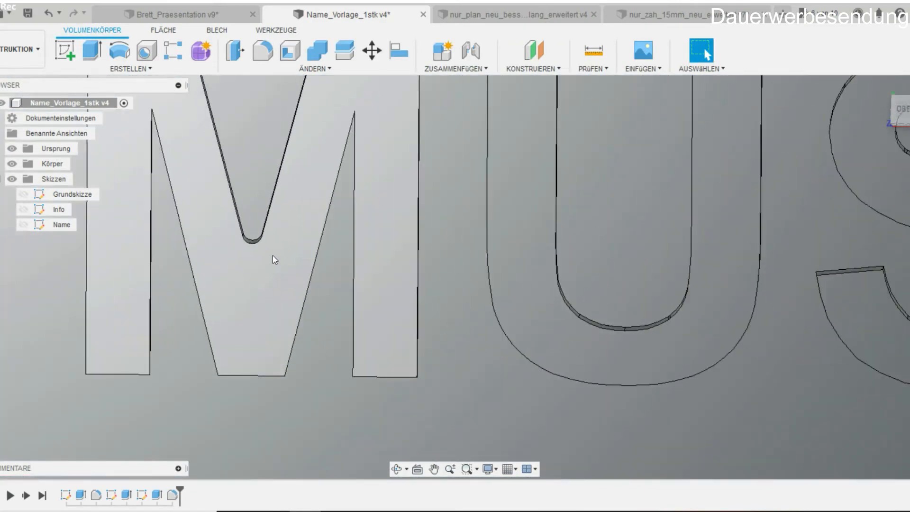
pyautogui.scroll(-5, 274, 260)
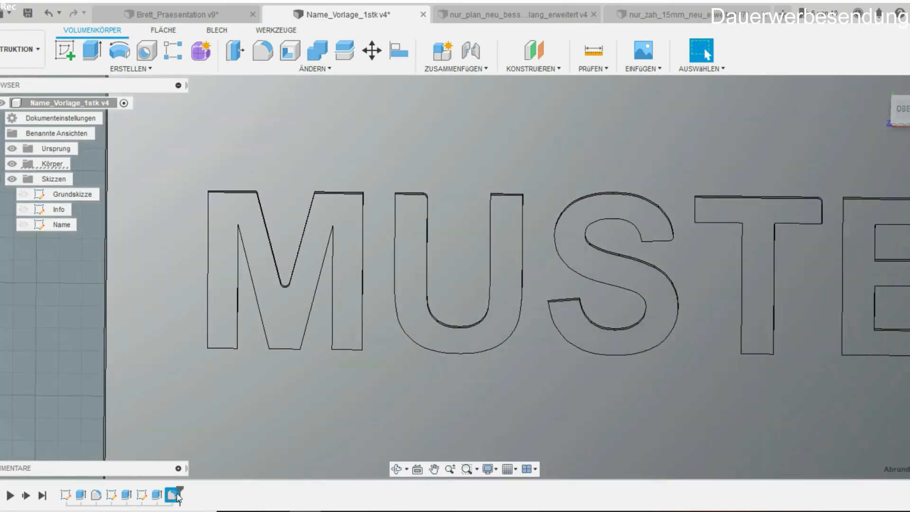
pyautogui.doubleClick(178, 496)
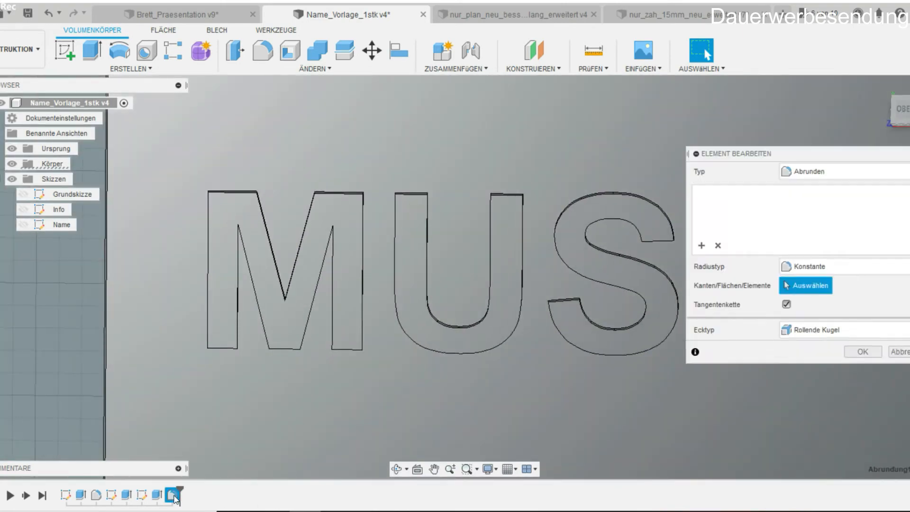
pyautogui.scroll(-3, 557, 431)
pyautogui.moveTo(557, 431); pyautogui.dragTo(337, 388, button='middle')
pyautogui.click(892, 371)
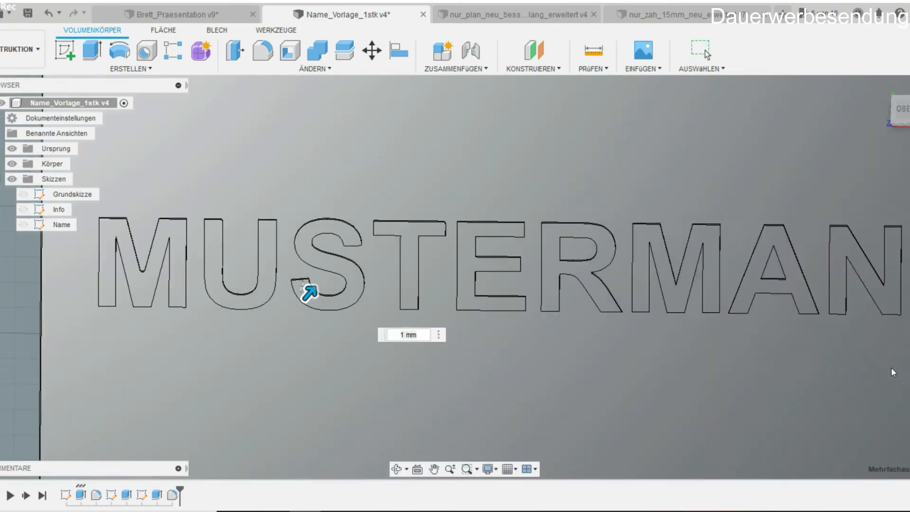
# Roll the timeline back before the last fillet, remove that fillet, and examine the letters' sharp inner corners.
pyautogui.moveTo(178, 495); pyautogui.dragTo(165, 495)
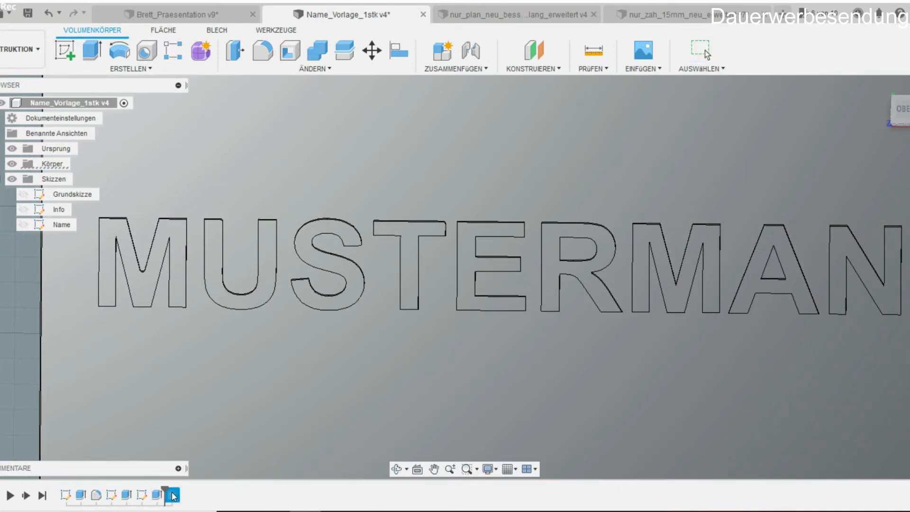
pyautogui.scroll(5, 152, 323)
pyautogui.keyDown('shift'); pyautogui.moveTo(207, 391); pyautogui.dragTo(211, 377, button='middle'); pyautogui.keyUp('shift')
pyautogui.scroll(5, 150, 308)
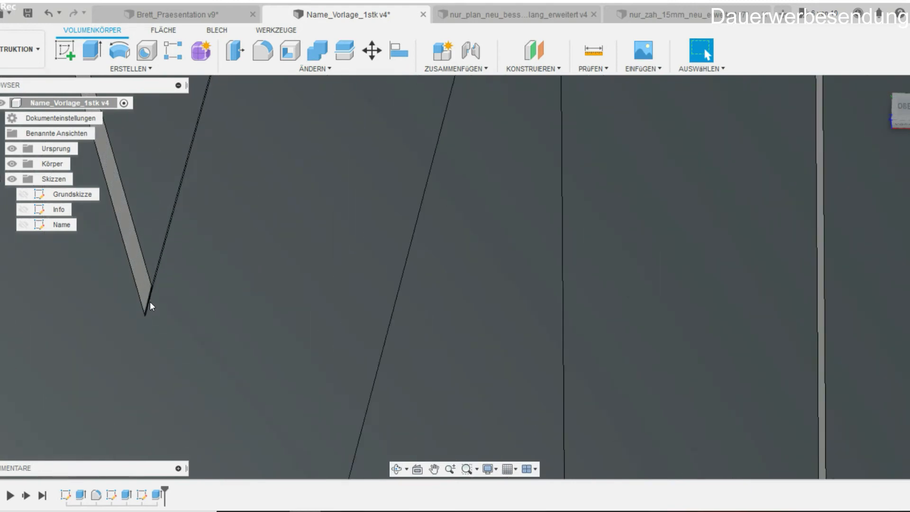
pyautogui.scroll(-5, 150, 307)
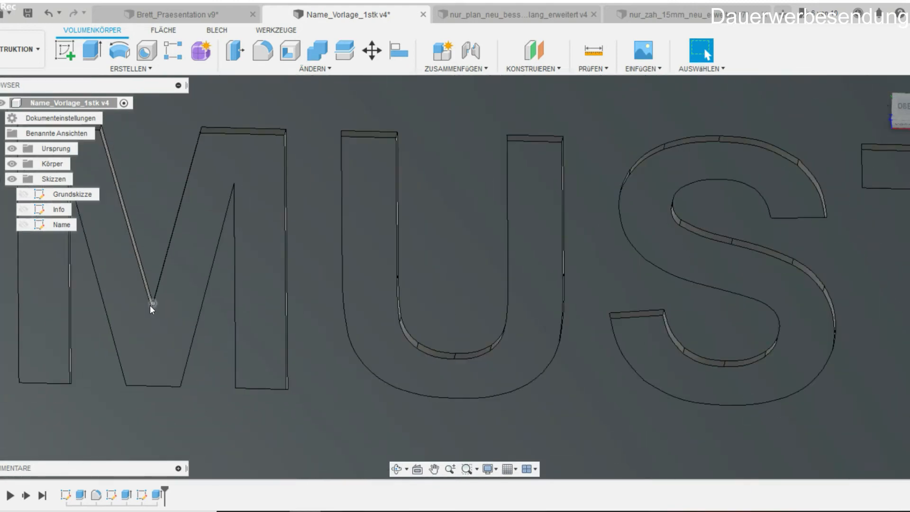
pyautogui.scroll(3, 509, 331)
pyautogui.moveTo(711, 293); pyautogui.dragTo(367, 303, button='middle')
pyautogui.moveTo(453, 290); pyautogui.dragTo(335, 300, button='middle')
pyautogui.scroll(3, 336, 300)
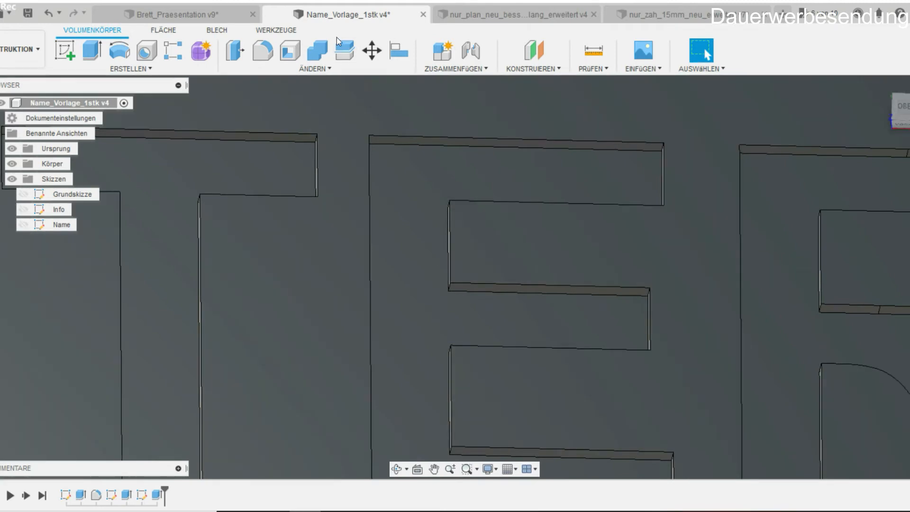
# Start a new fillet and select the four vertical inner corner edges of the letter E.
pyautogui.click(263, 50)
pyautogui.keyDown('shift'); pyautogui.moveTo(449, 299); pyautogui.dragTo(429, 212, button='middle'); pyautogui.keyUp('shift')
pyautogui.scroll(2, 451, 287)
pyautogui.click(452, 287)
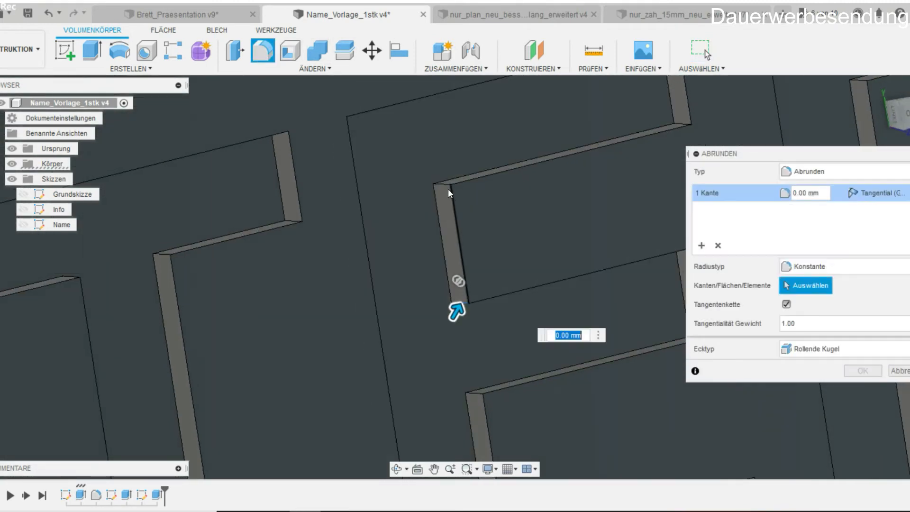
pyautogui.click(446, 185)
pyautogui.click(473, 391)
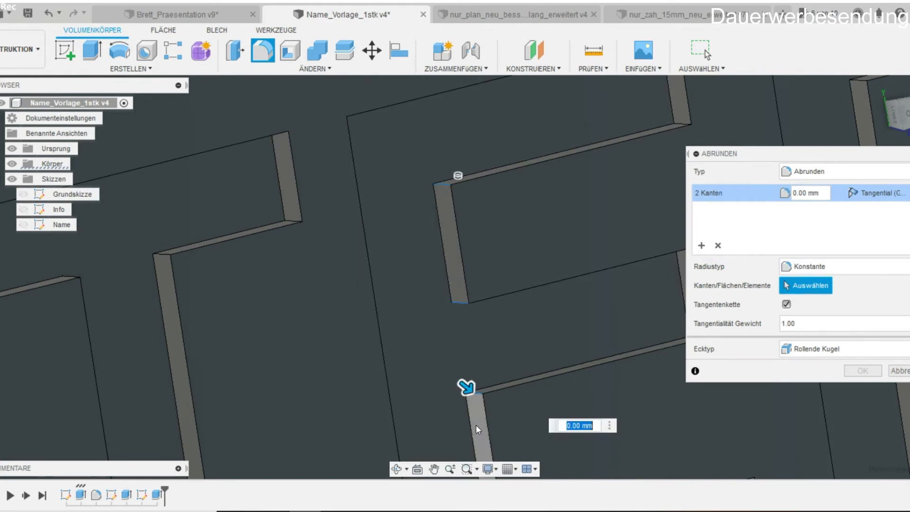
pyautogui.scroll(-3, 474, 422)
pyautogui.moveTo(394, 328); pyautogui.dragTo(366, 318, button='middle')
pyautogui.click(363, 227)
pyautogui.moveTo(501, 354); pyautogui.dragTo(427, 393, button='middle')
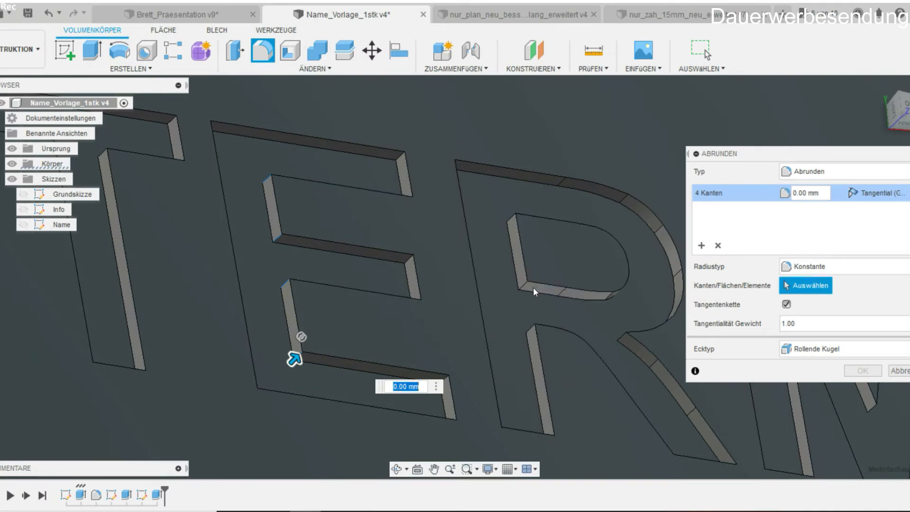
# Add the four inner corner edges of the adjacent R and apply the fillet with a 1 mm radius.
pyautogui.click(524, 286)
pyautogui.click(529, 330)
pyautogui.keyDown('shift'); pyautogui.moveTo(529, 330); pyautogui.dragTo(507, 209, button='middle'); pyautogui.keyUp('shift')
pyautogui.click(507, 208)
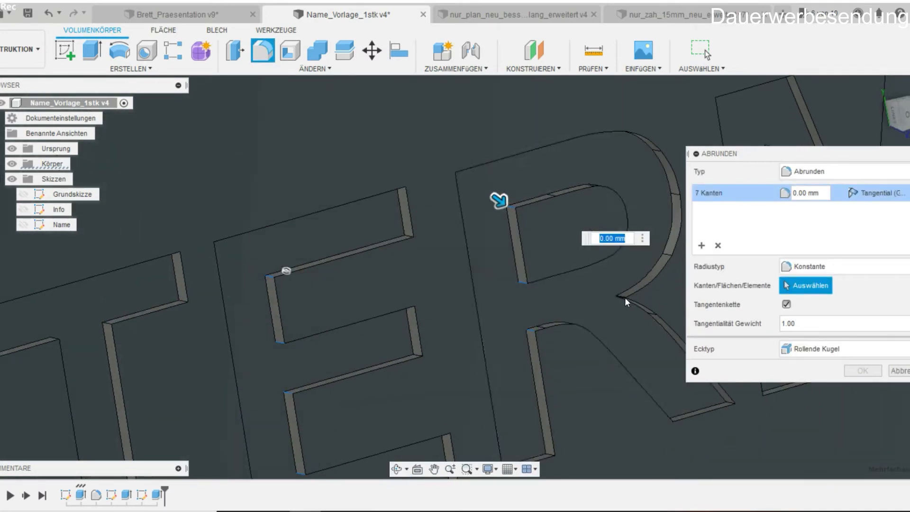
pyautogui.scroll(4, 621, 297)
pyautogui.click(618, 295)
pyautogui.scroll(-5, 534, 376)
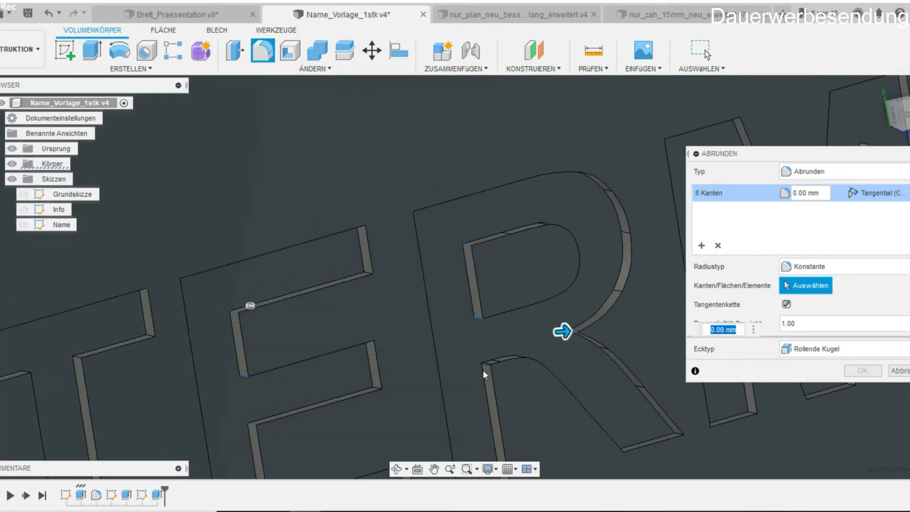
pyautogui.write('1')
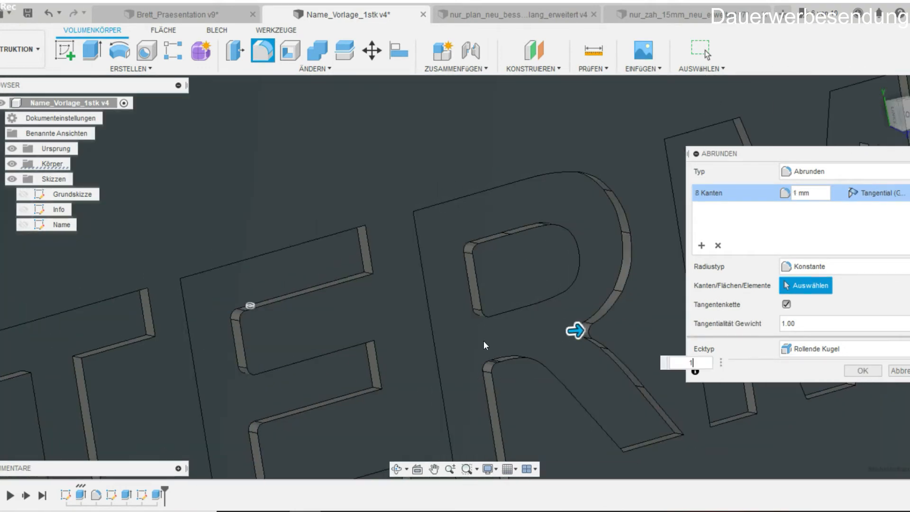
pyautogui.moveTo(602, 363); pyautogui.dragTo(583, 272, button='middle')
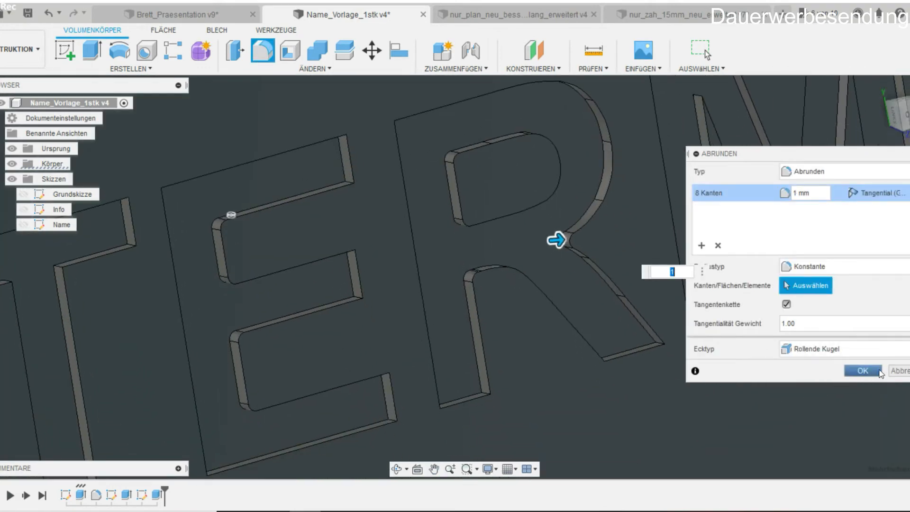
pyautogui.press('Return')
# Examine the rounded corners on the E and R and read the manufacturing notes below the plate.
pyautogui.scroll(4, 522, 332)
pyautogui.keyDown('shift'); pyautogui.moveTo(522, 315); pyautogui.dragTo(596, 323, button='middle'); pyautogui.keyUp('shift')
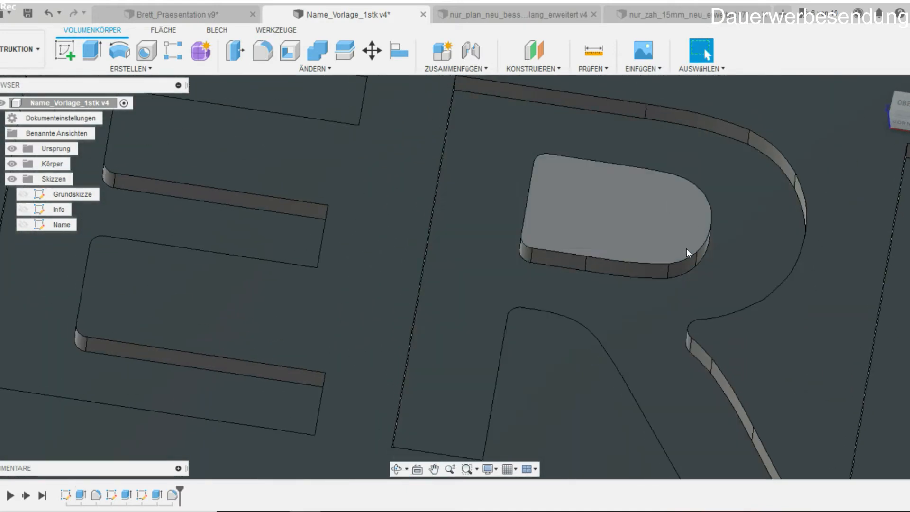
pyautogui.scroll(-3, 512, 324)
pyautogui.moveTo(508, 320); pyautogui.dragTo(570, 328, button='middle')
pyautogui.keyDown('shift'); pyautogui.moveTo(346, 348); pyautogui.dragTo(365, 340, button='middle'); pyautogui.keyUp('shift')
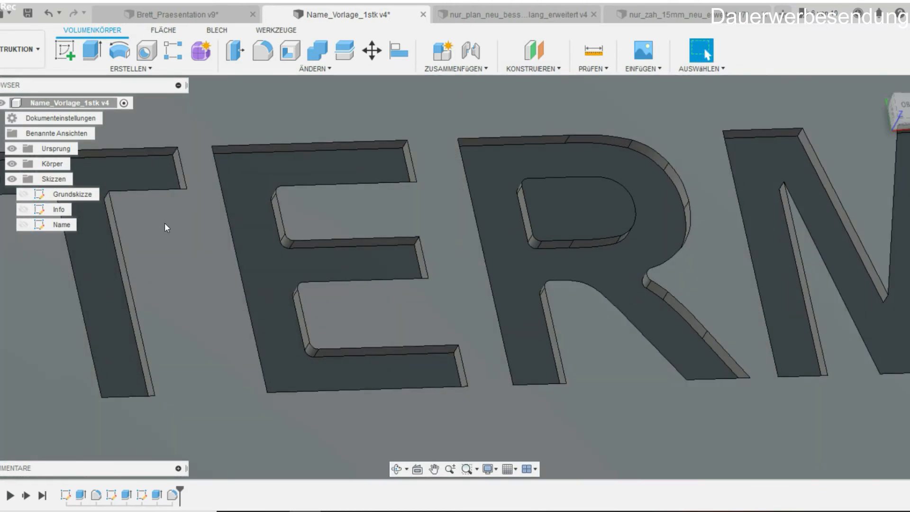
pyautogui.moveTo(164, 224); pyautogui.dragTo(311, 223, button='middle')
pyautogui.scroll(-7, 442, 361)
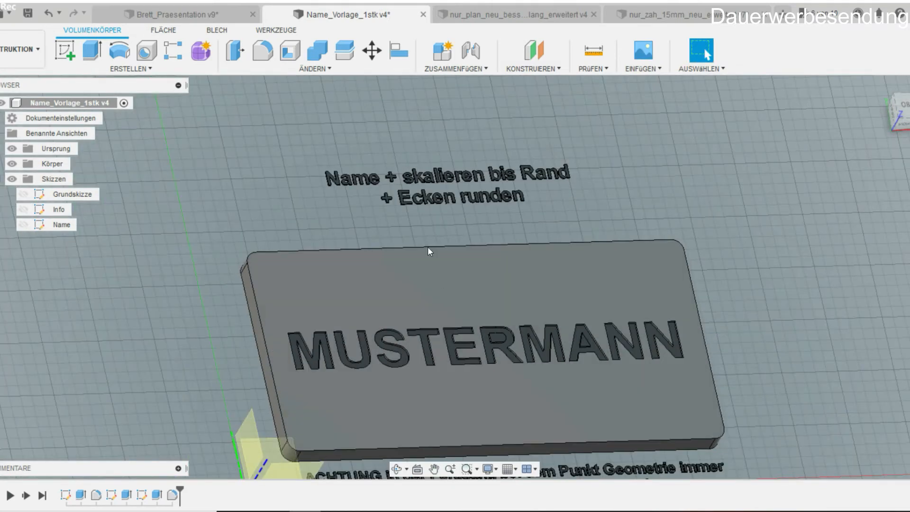
pyautogui.moveTo(532, 368); pyautogui.dragTo(410, 135, button='middle')
pyautogui.keyDown('shift'); pyautogui.moveTo(544, 321); pyautogui.dragTo(557, 378, button='middle'); pyautogui.keyUp('shift')
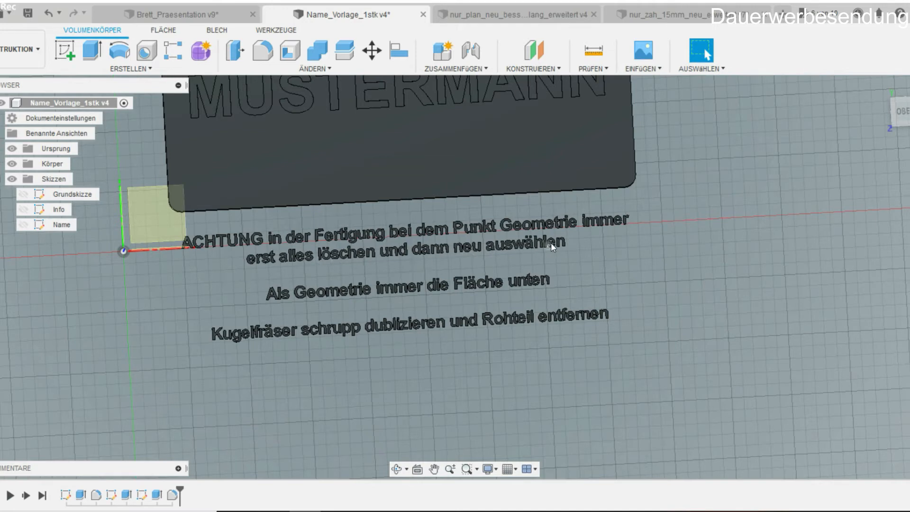
pyautogui.moveTo(660, 257); pyautogui.dragTo(729, 337, button='middle')
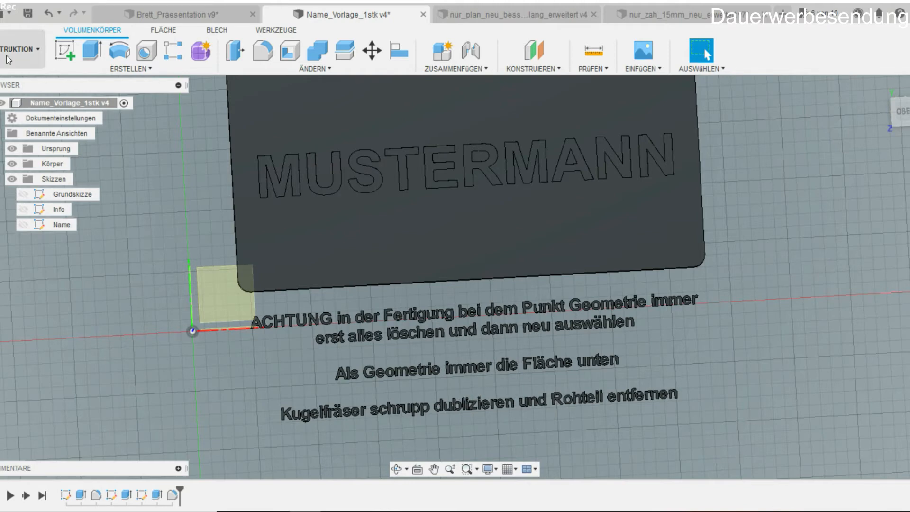
# Switch to the manufacturing workspace and view the plate with its stock and setup origin.
pyautogui.click(8, 59)
pyautogui.click(28, 190)
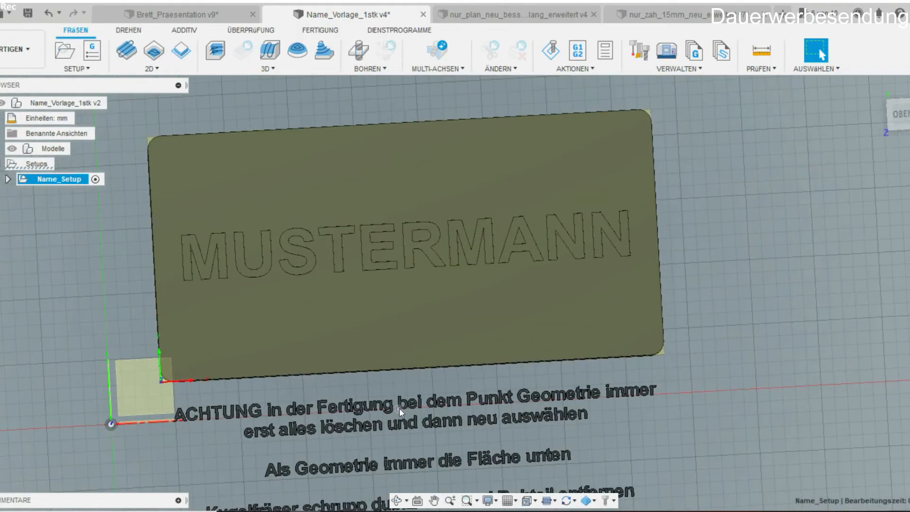
pyautogui.keyDown('shift'); pyautogui.moveTo(399, 408); pyautogui.dragTo(417, 339, button='middle'); pyautogui.keyUp('shift')
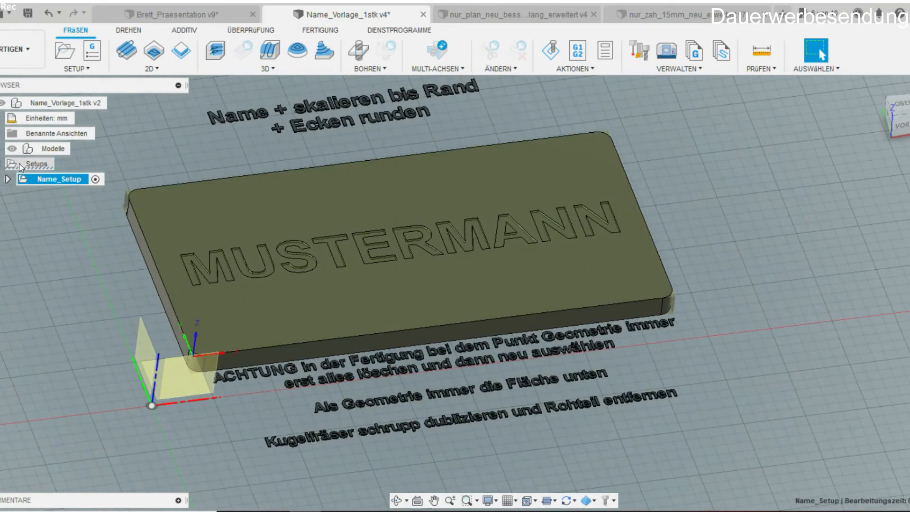
# Review Name_Setup's coordinate system, post-processing and stock settings, then cancel the edit.
pyautogui.click(20, 167)
pyautogui.click(8, 180)
pyautogui.doubleClick(42, 181)
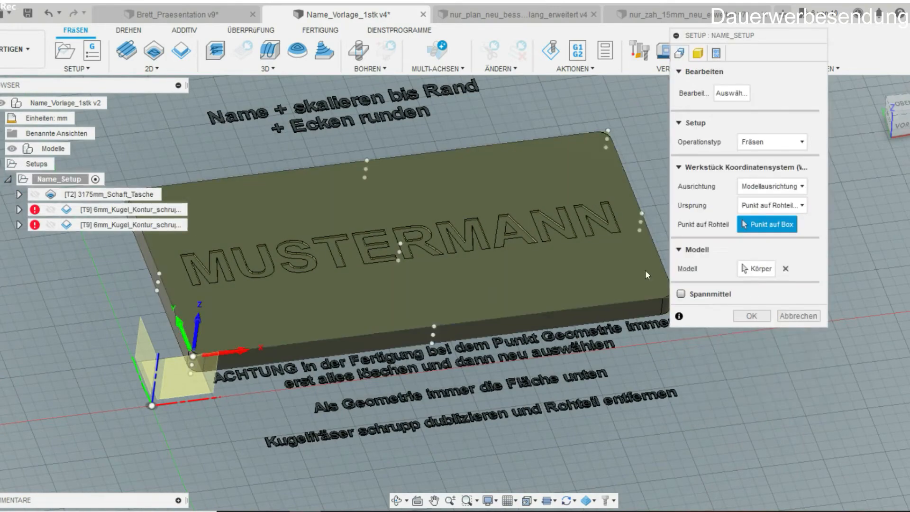
pyautogui.keyDown('shift'); pyautogui.moveTo(332, 328); pyautogui.dragTo(393, 203, button='middle'); pyautogui.keyUp('shift')
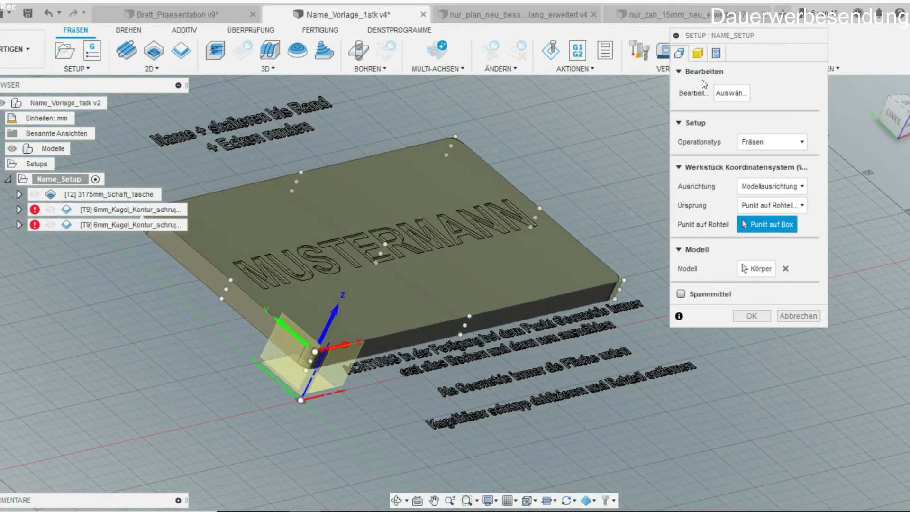
pyautogui.click(715, 53)
pyautogui.click(706, 56)
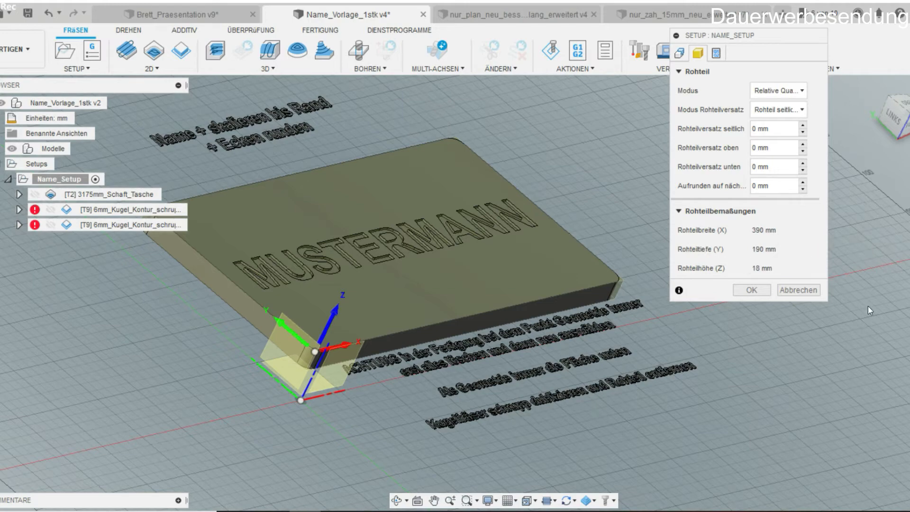
pyautogui.click(804, 291)
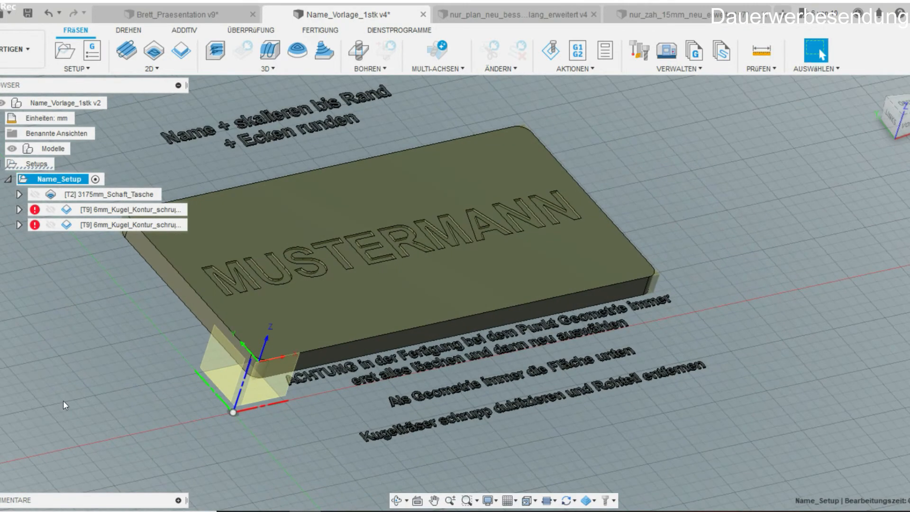
# Open the 3175mm_Schaft_Tasche 2D pocket operation for editing and show its geometry settings.
pyautogui.scroll(5, 185, 354)
pyautogui.scroll(-3, 237, 334)
pyautogui.scroll(2, 379, 355)
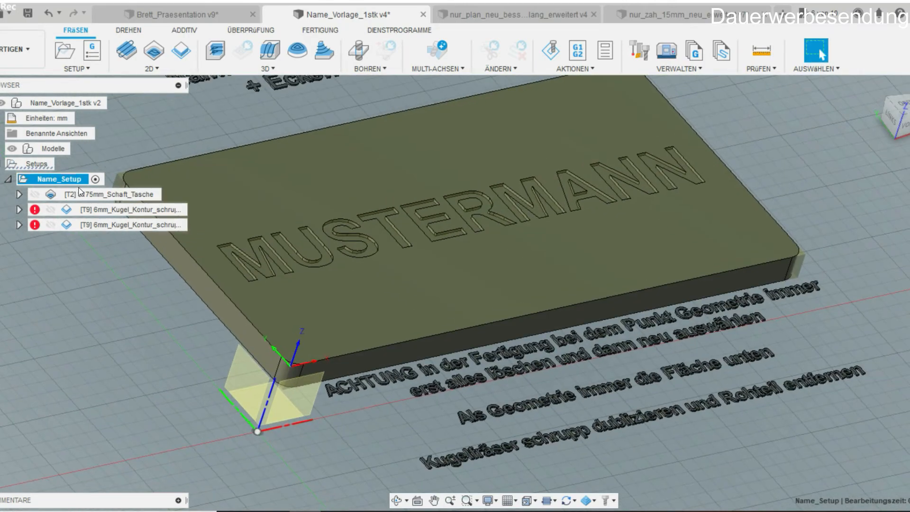
pyautogui.click(46, 192)
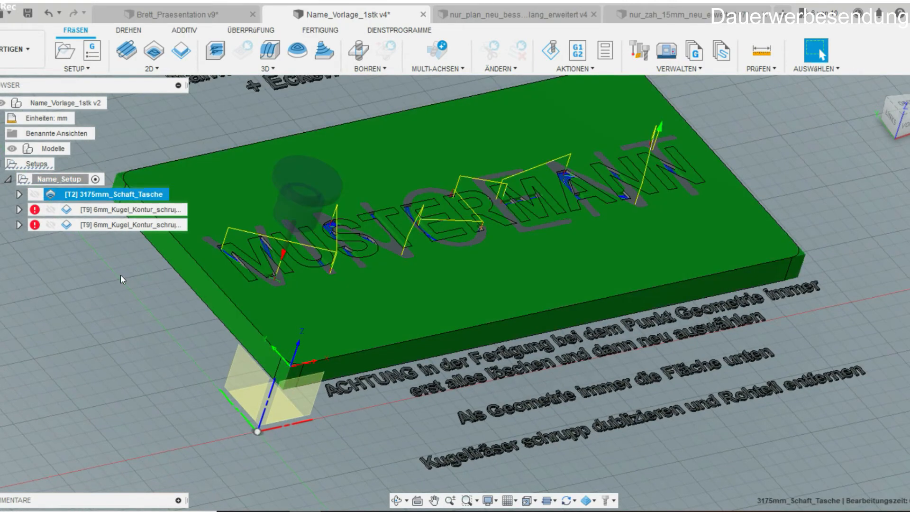
pyautogui.doubleClick(52, 194)
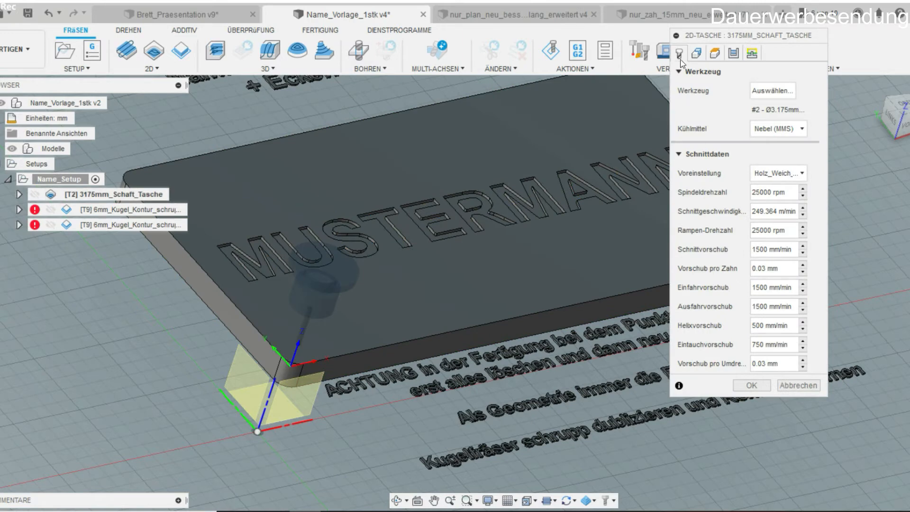
pyautogui.click(696, 53)
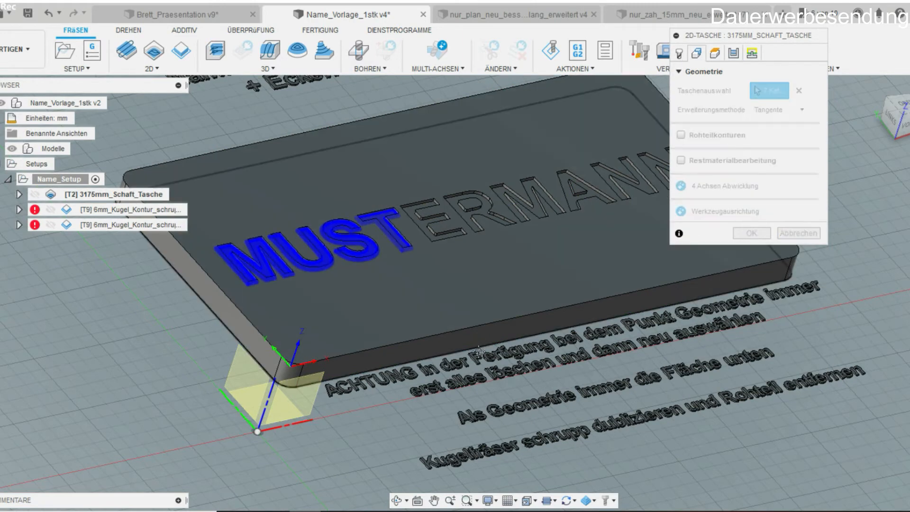
# Check the pocket operation's old chain selection against the plate's notes and clear the whole selection.
pyautogui.moveTo(479, 351); pyautogui.dragTo(481, 407, button='middle')
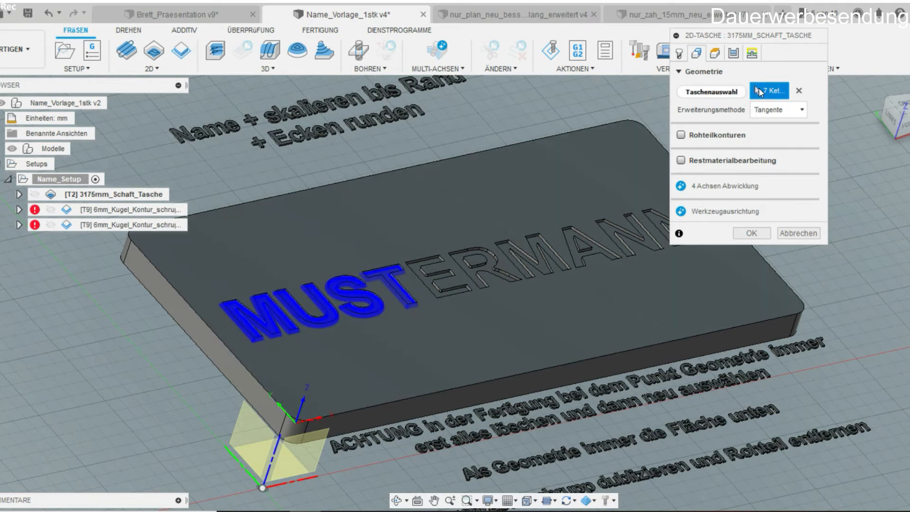
pyautogui.moveTo(786, 94)
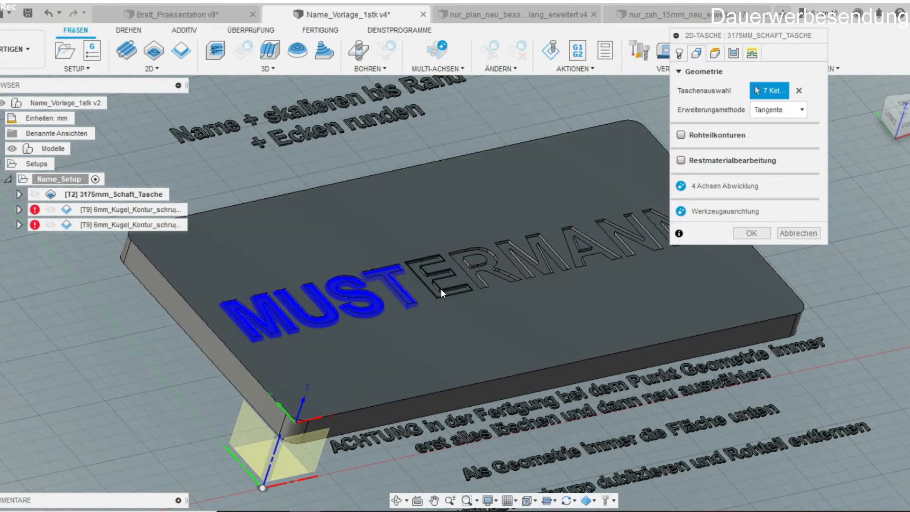
pyautogui.scroll(3, 270, 318)
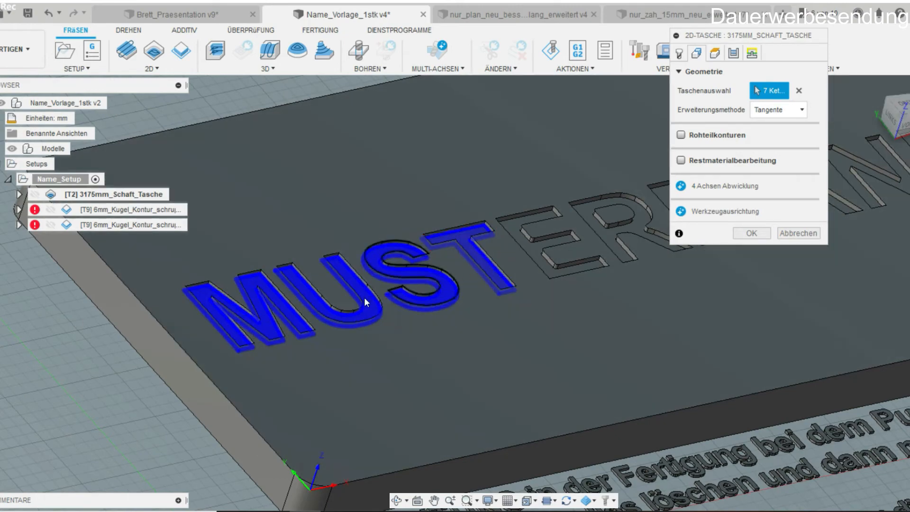
pyautogui.scroll(-3, 467, 285)
pyautogui.scroll(5, 348, 334)
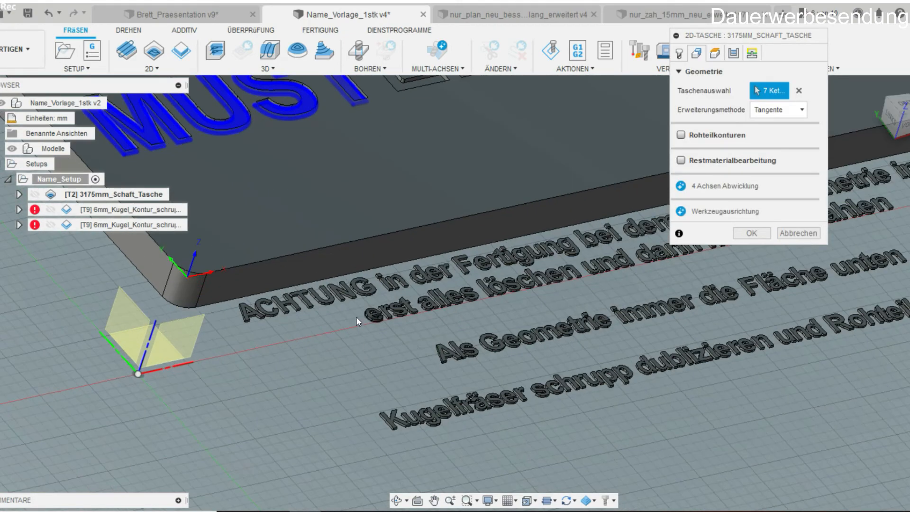
pyautogui.moveTo(356, 317); pyautogui.dragTo(235, 421, button='middle')
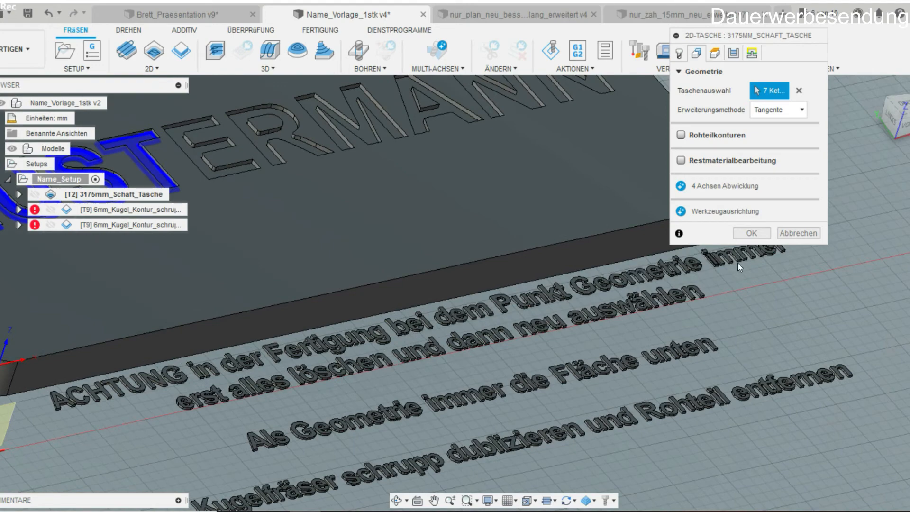
pyautogui.scroll(-2, 150, 294)
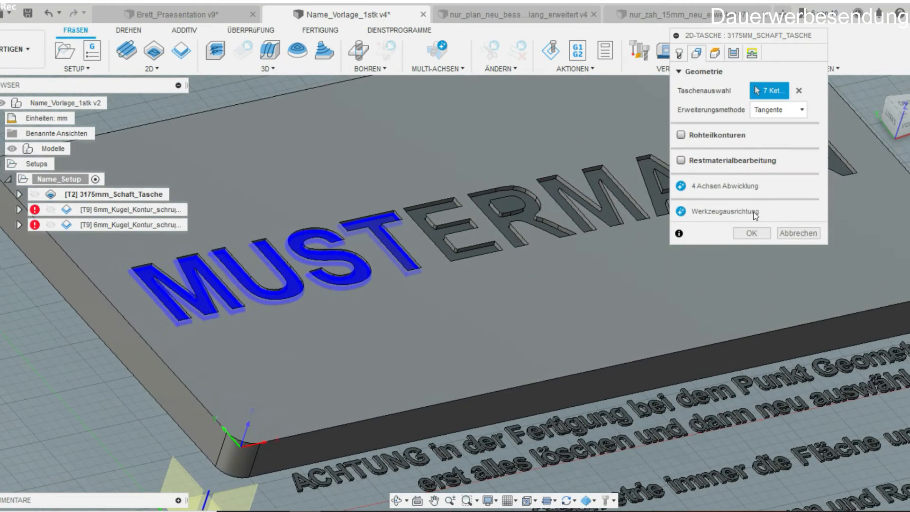
pyautogui.click(799, 90)
# Select the pocket floor faces of the letters M, U, S, T, E and R for the 2D pocket operation.
pyautogui.scroll(2, 199, 309)
pyautogui.scroll(3, 204, 294)
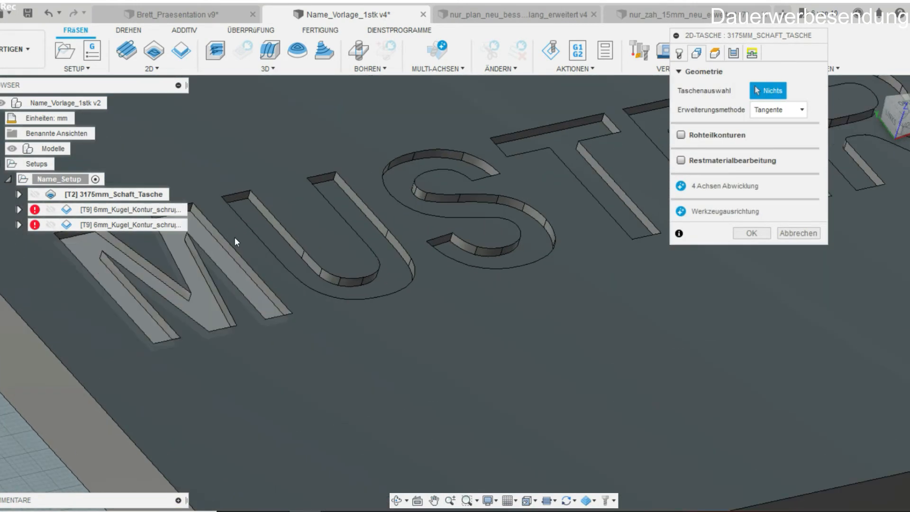
pyautogui.click(230, 235)
pyautogui.click(251, 203)
pyautogui.click(392, 186)
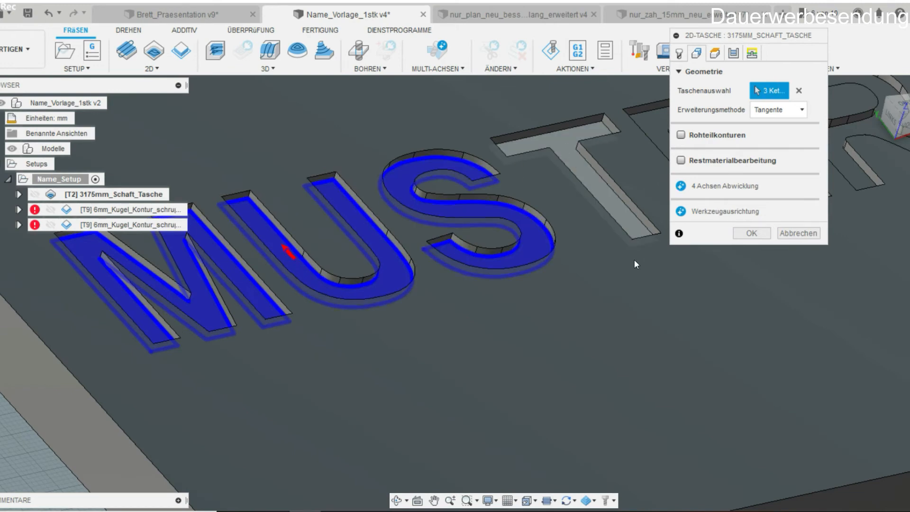
pyautogui.moveTo(590, 233); pyautogui.dragTo(428, 295, button='middle')
pyautogui.click(392, 266)
pyautogui.click(520, 231)
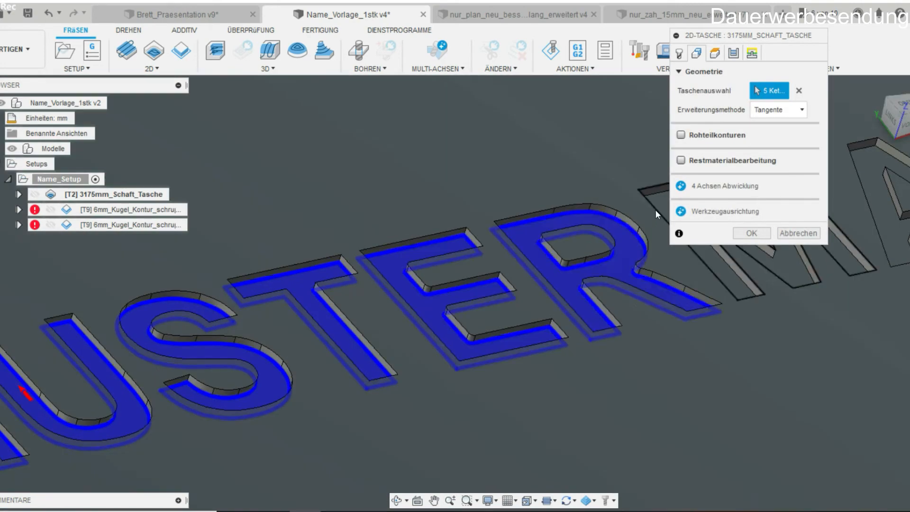
# Add the floor faces of the second M and the A to the pocket selection and confirm the operation.
pyautogui.moveTo(655, 210); pyautogui.dragTo(391, 317, button='middle')
pyautogui.click(366, 337)
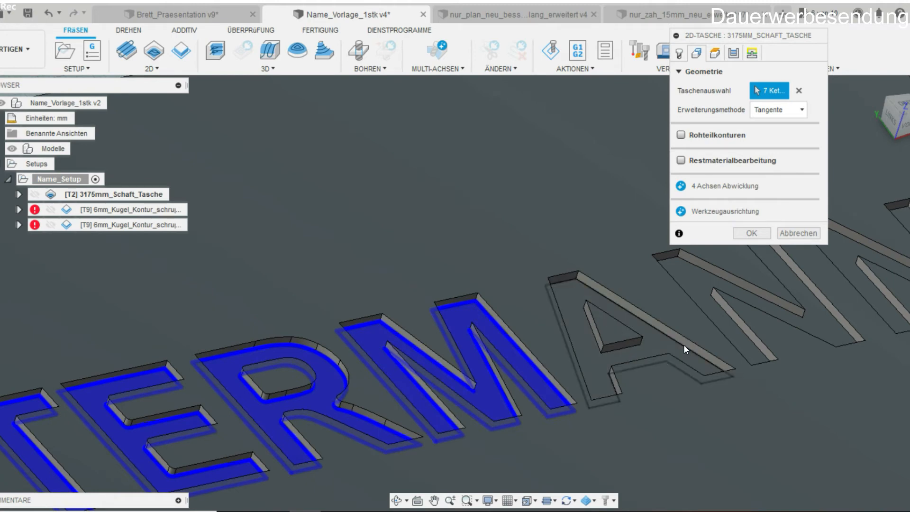
pyautogui.click(637, 353)
pyautogui.scroll(-5, 638, 354)
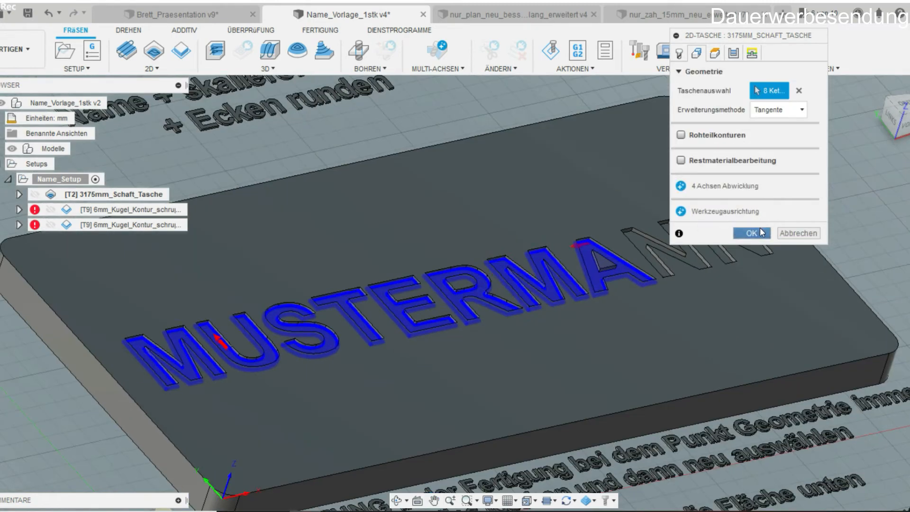
pyautogui.click(761, 233)
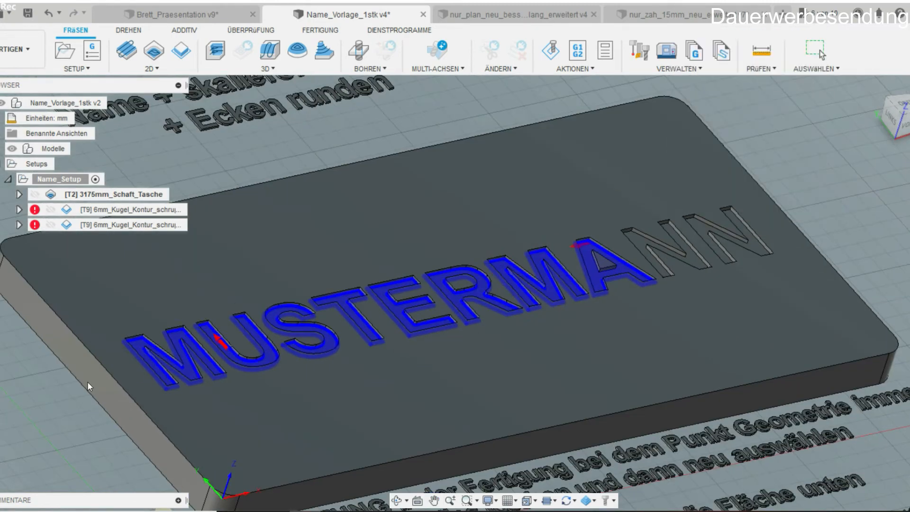
# Check the generated pocket toolpath and the tool data of 3175mm_Schaft_Tasche, then cancel the edit.
pyautogui.moveTo(59, 403); pyautogui.dragTo(85, 371, button='middle')
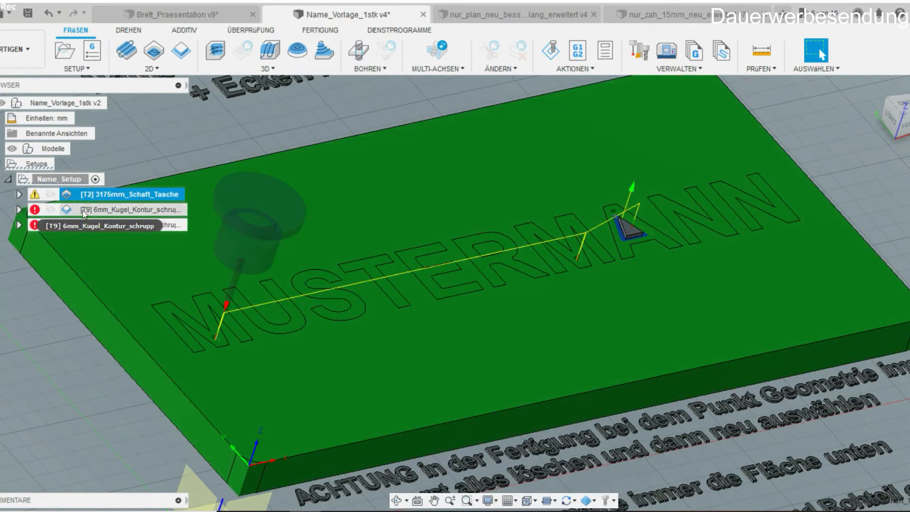
pyautogui.doubleClick(70, 198)
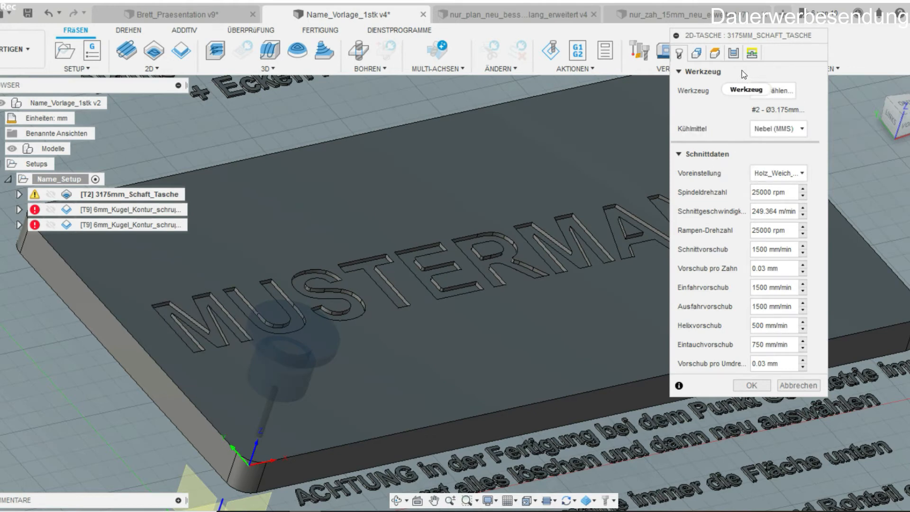
pyautogui.click(799, 386)
# Switch to the design workspace and shorten the text in the Name sketch to MUSTER.
pyautogui.click(14, 48)
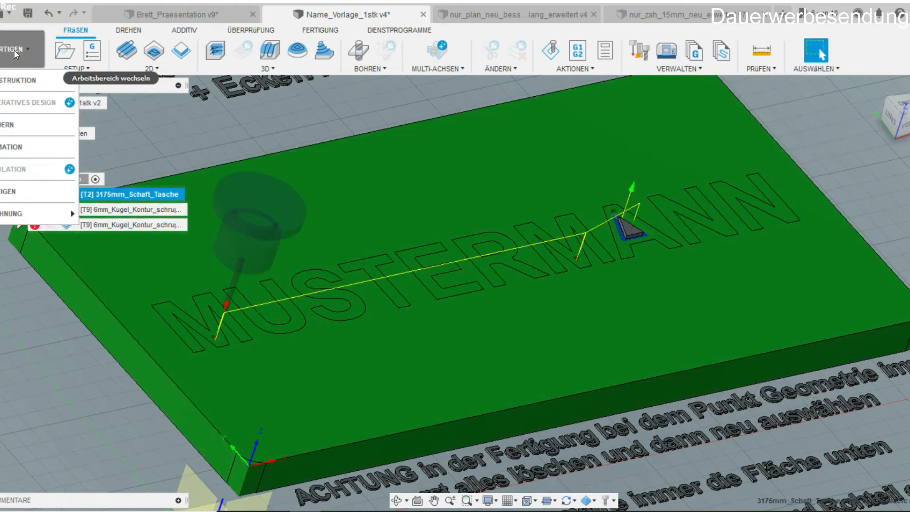
pyautogui.click(16, 80)
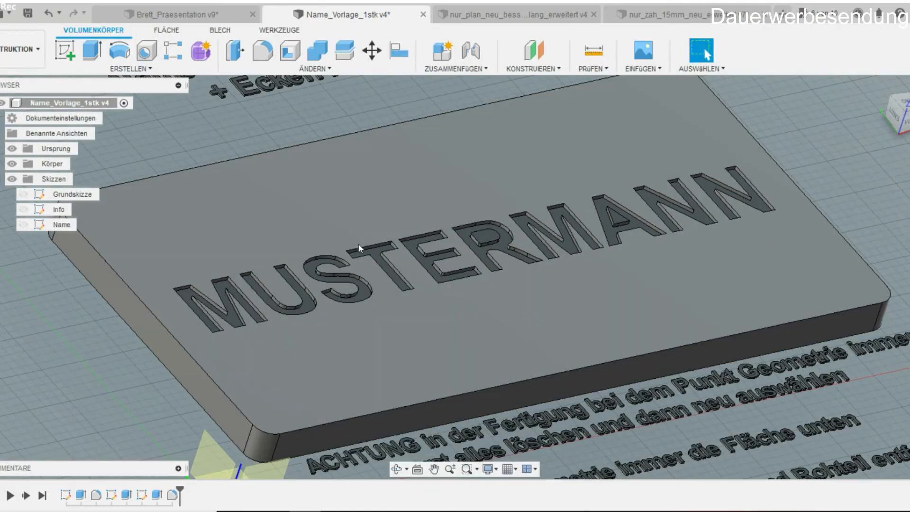
pyautogui.click(57, 225)
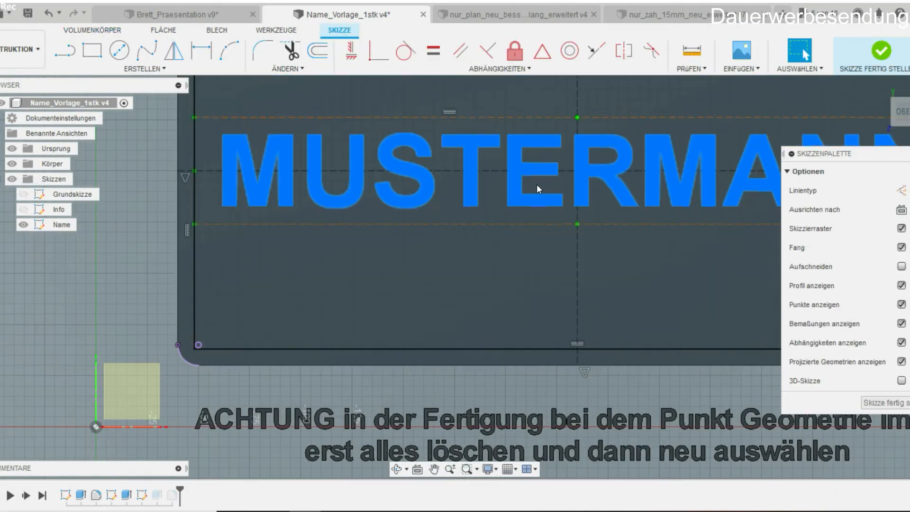
pyautogui.doubleClick(536, 184)
pyautogui.click(709, 68)
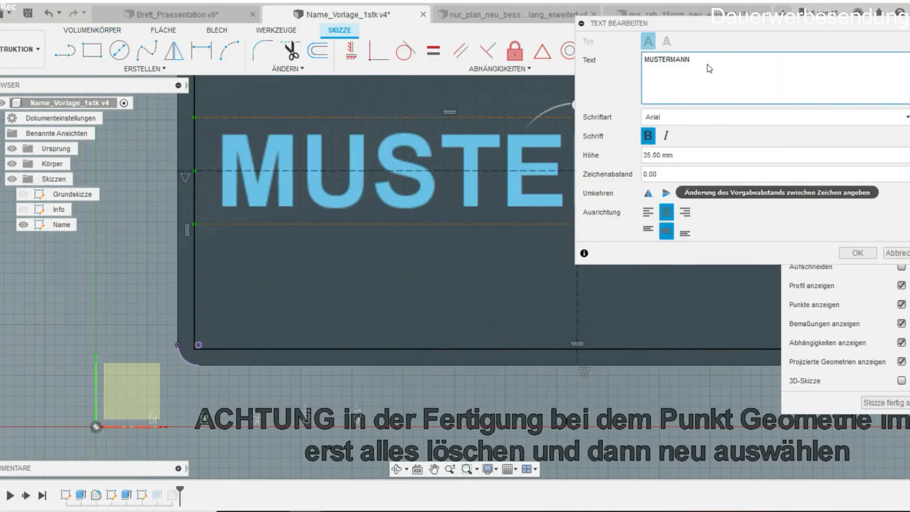
pyautogui.press('BackSpace')
pyautogui.press('BackSpace')
pyautogui.press('BackSpace')
pyautogui.press('BackSpace')
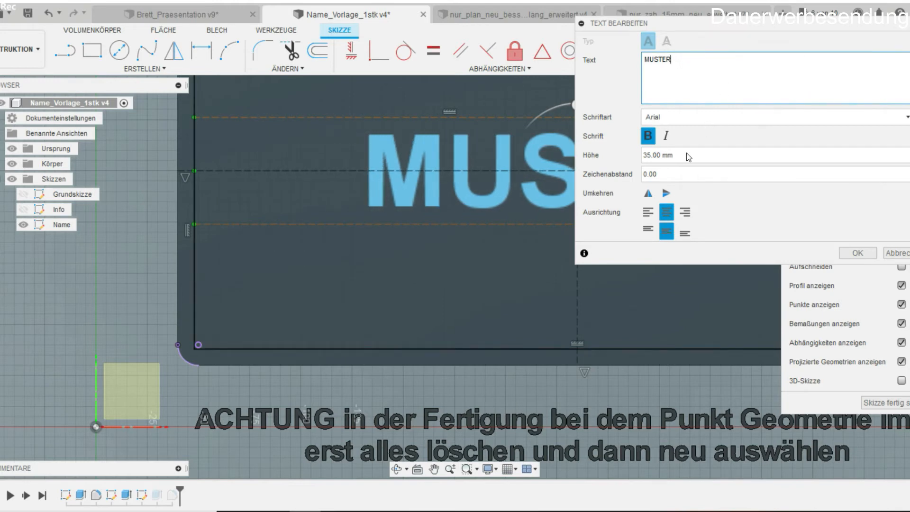
# Set the height of the MUSTER text to 50 mm and finish the sketch.
pyautogui.click(689, 157)
pyautogui.write('50')
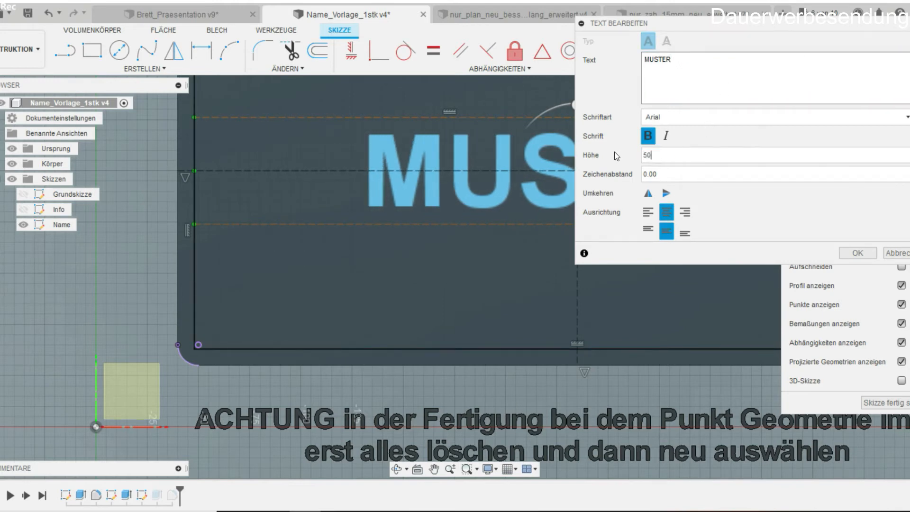
pyautogui.scroll(-2, 555, 380)
pyautogui.scroll(-2, 554, 377)
pyautogui.moveTo(554, 377); pyautogui.dragTo(293, 396, button='middle')
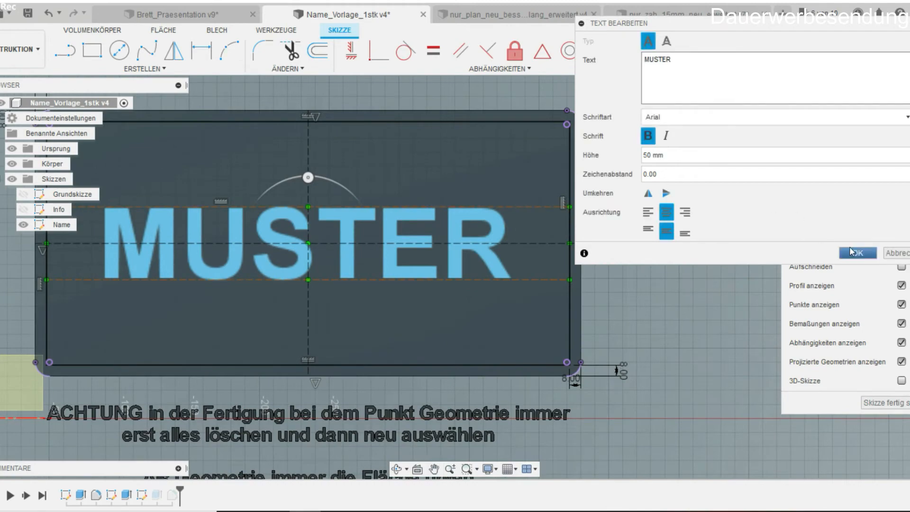
pyautogui.click(858, 253)
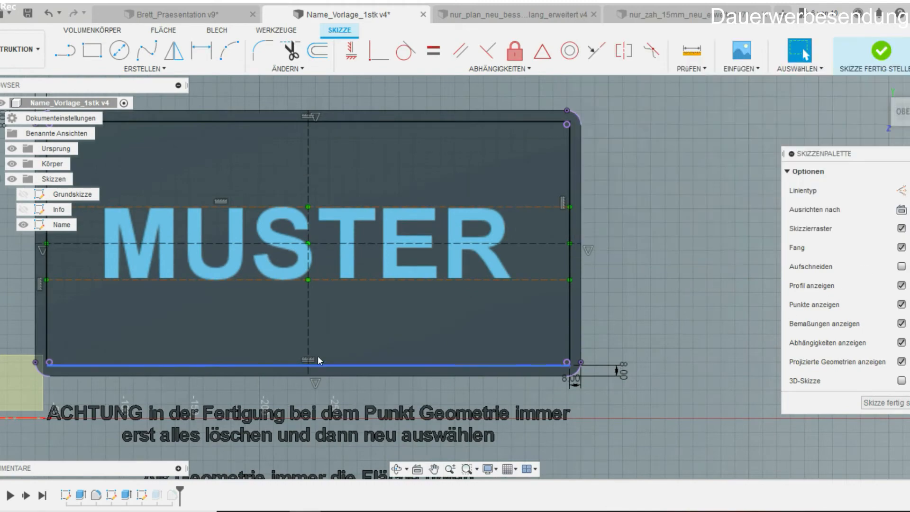
pyautogui.moveTo(303, 365); pyautogui.dragTo(386, 372, button='middle')
pyautogui.click(882, 51)
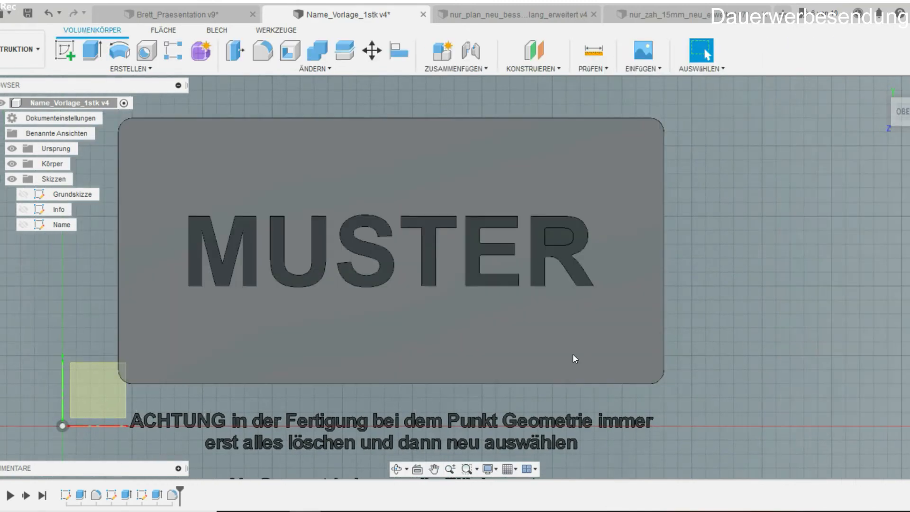
# Check the letters' rounded corners, return to the manufacturing workspace and open the 3175mm_Schaft_Tasche operation, discarding its missing references.
pyautogui.moveTo(574, 356)
pyautogui.keyDown('shift'); pyautogui.mouseDown(button='middle')
pyautogui.moveTo(545, 291)
pyautogui.moveTo(514, 272)
pyautogui.mouseUp(button='middle'); pyautogui.keyUp('shift')
pyautogui.scroll(5, 370, 239)
pyautogui.scroll(5, 635, 303)
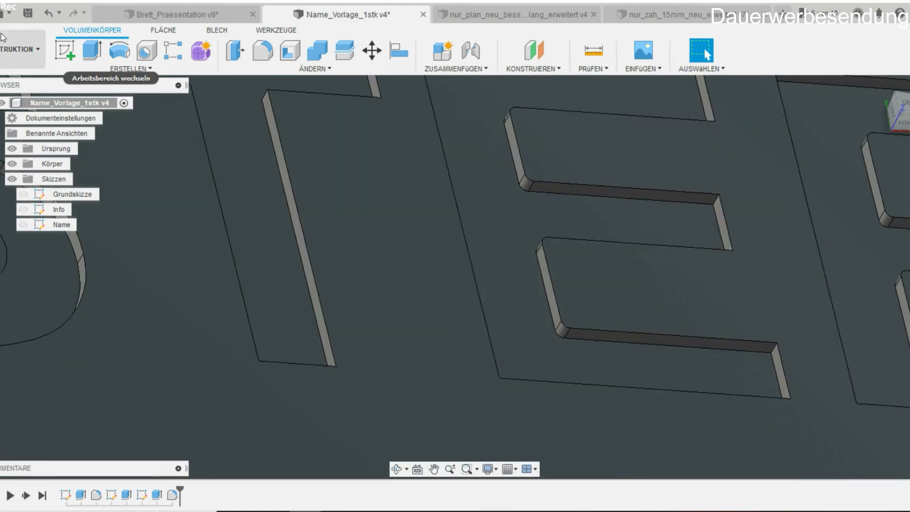
pyautogui.click(21, 49)
pyautogui.click(19, 187)
pyautogui.scroll(-2, 554, 289)
pyautogui.moveTo(514, 365); pyautogui.dragTo(655, 359, button='middle')
pyautogui.scroll(-3, 451, 320)
pyautogui.doubleClick(72, 195)
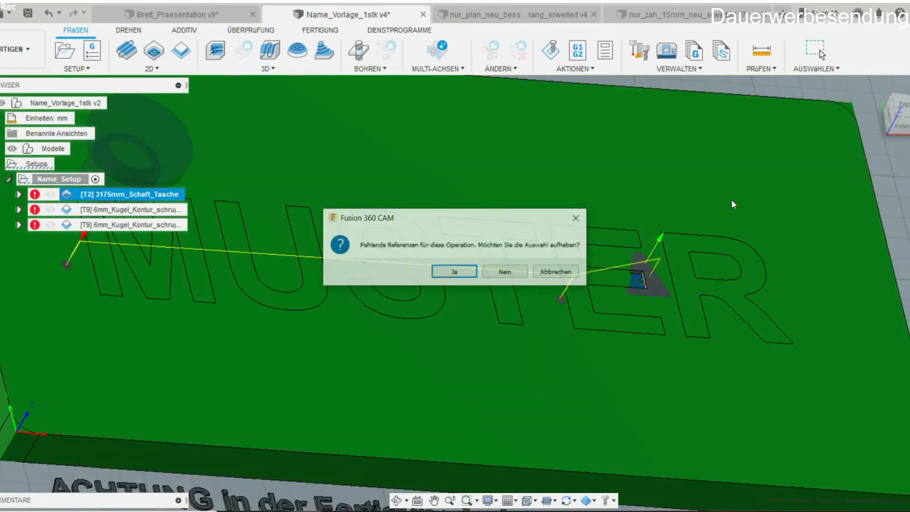
pyautogui.click(469, 273)
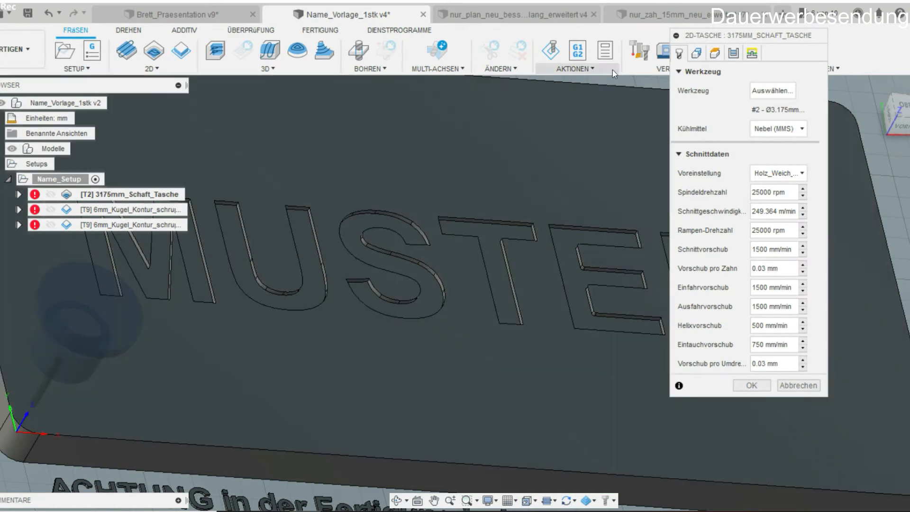
# Clear the old pocket selection and select the pocket floor faces of the letters M, U, S, T and E.
pyautogui.click(691, 58)
pyautogui.click(803, 90)
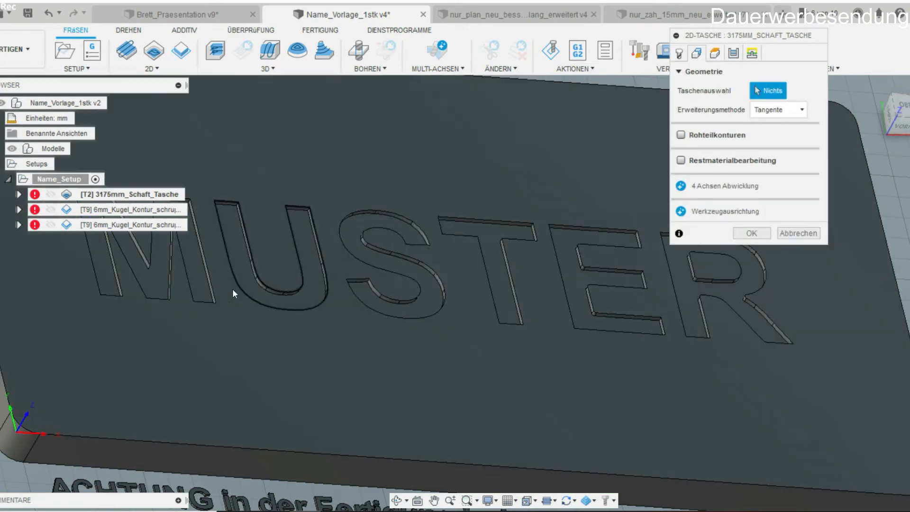
pyautogui.scroll(3, 150, 275)
pyautogui.click(151, 275)
pyautogui.click(287, 254)
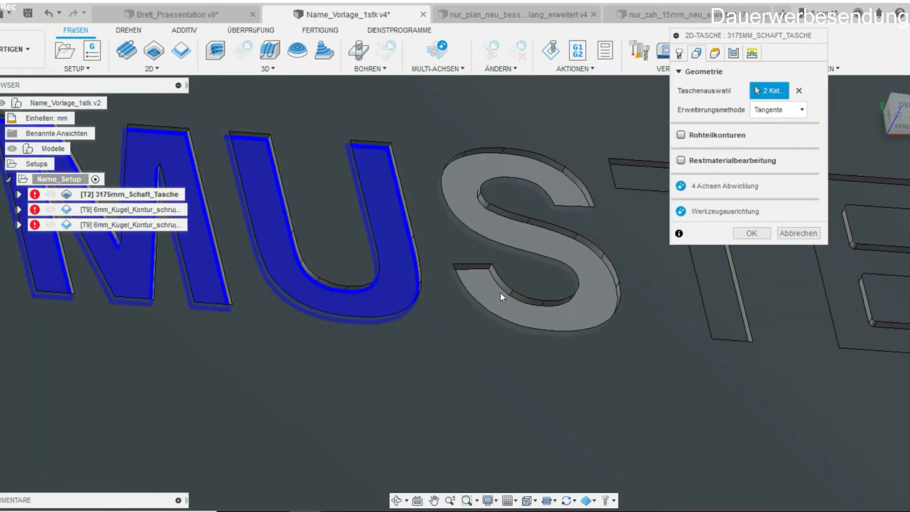
pyautogui.click(501, 292)
pyautogui.click(723, 286)
pyautogui.click(840, 301)
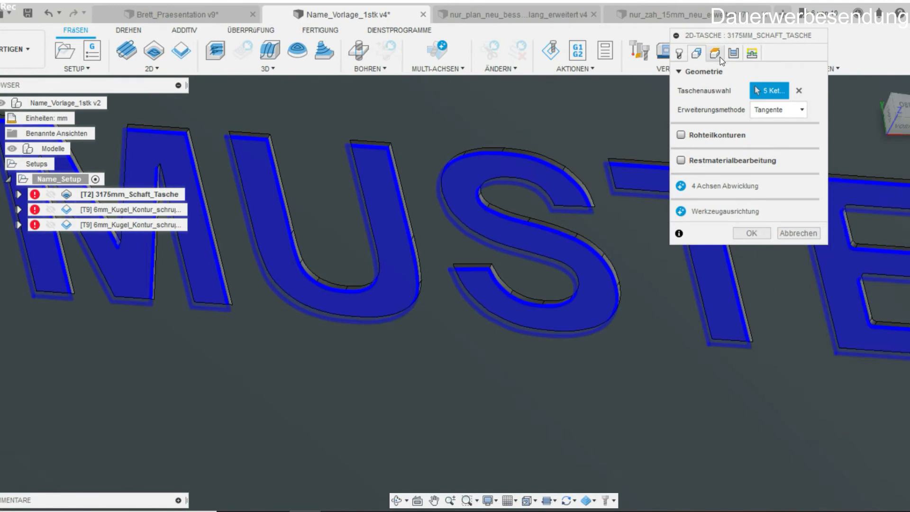
# Review the pocket operation's heights, passes, radial stock allowance and linking settings, then confirm it to generate the toolpath.
pyautogui.click(721, 57)
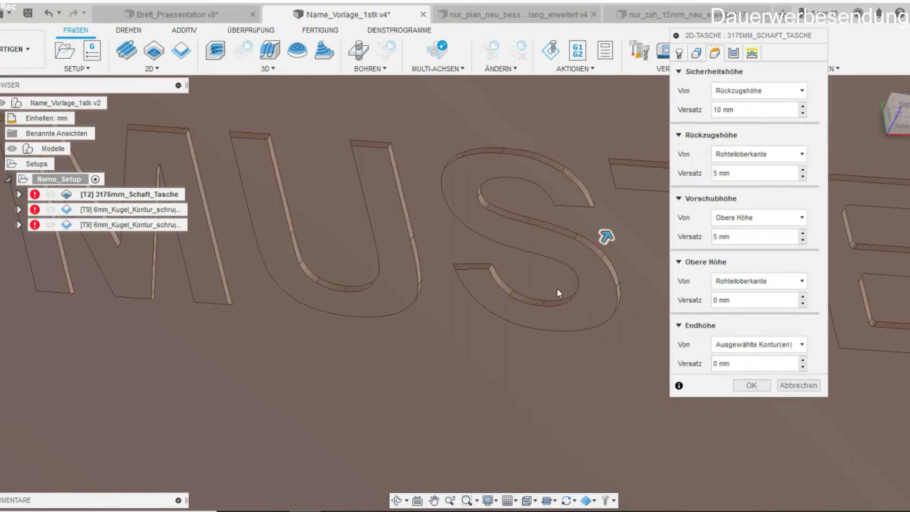
pyautogui.click(736, 55)
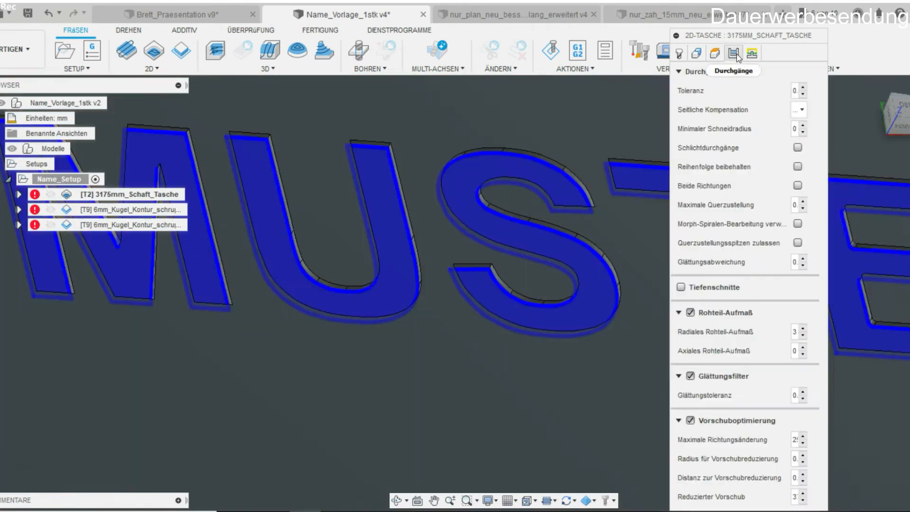
pyautogui.keyDown('shift'); pyautogui.moveTo(336, 331); pyautogui.dragTo(561, 299, button='middle'); pyautogui.keyUp('shift')
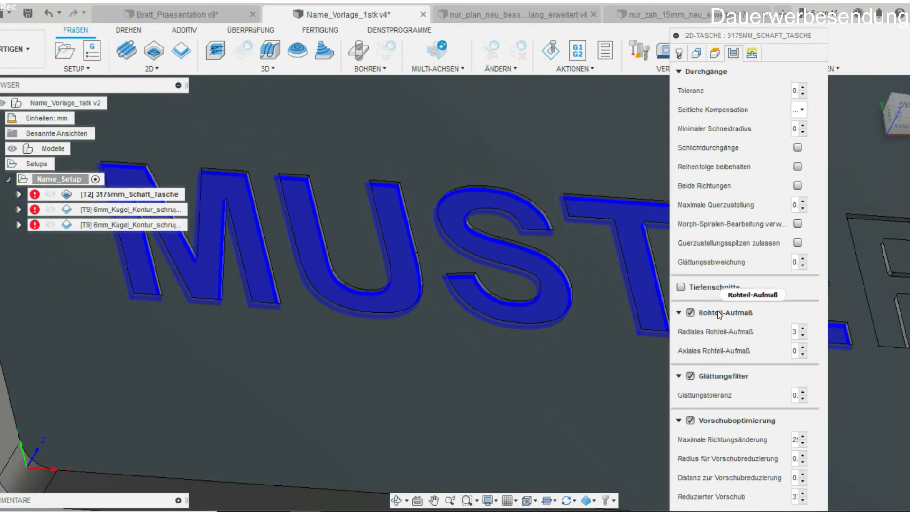
pyautogui.click(796, 334)
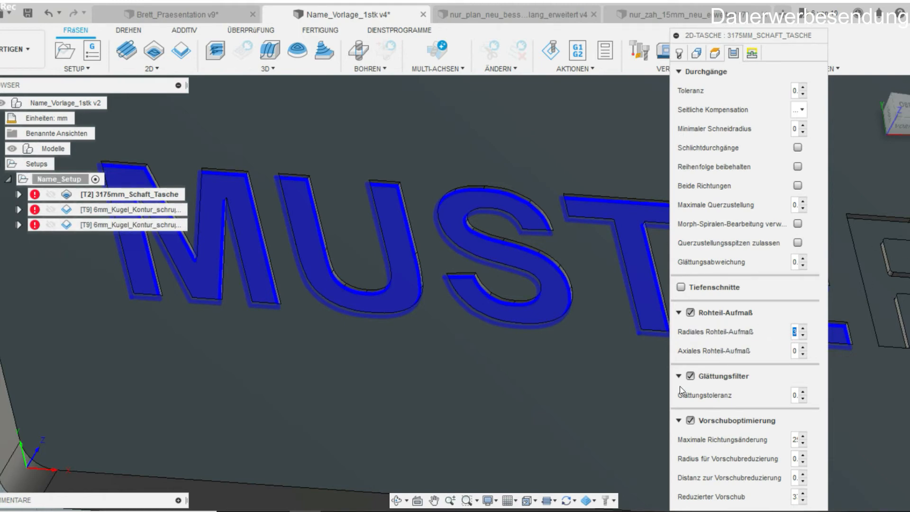
pyautogui.click(752, 54)
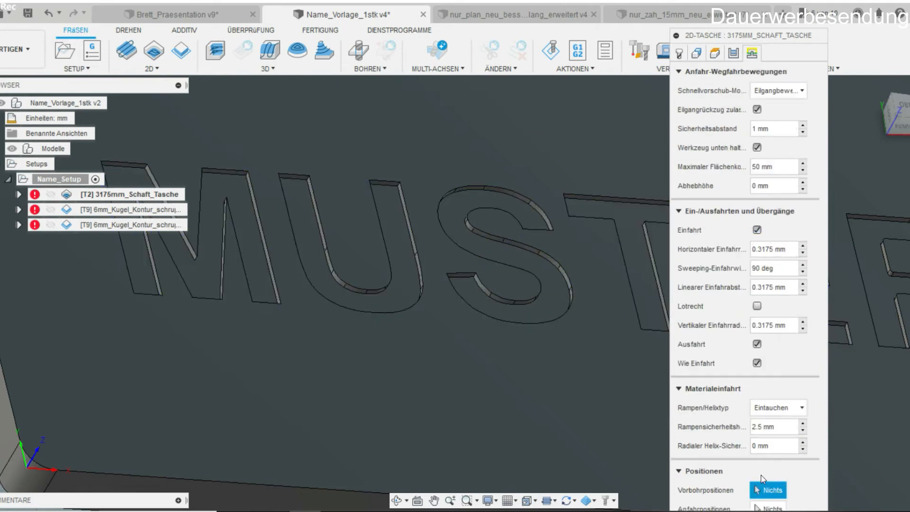
pyautogui.click(684, 71)
pyautogui.click(751, 418)
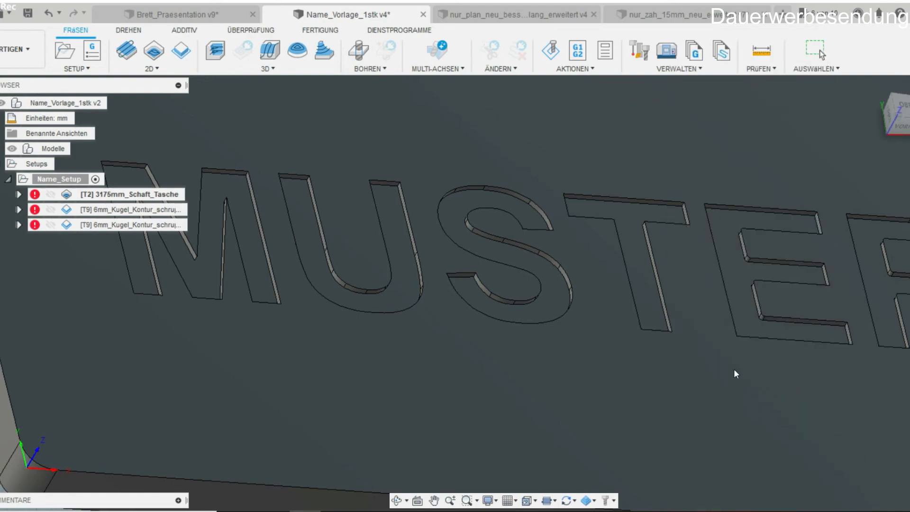
pyautogui.scroll(-6, 468, 311)
pyautogui.scroll(4, 538, 342)
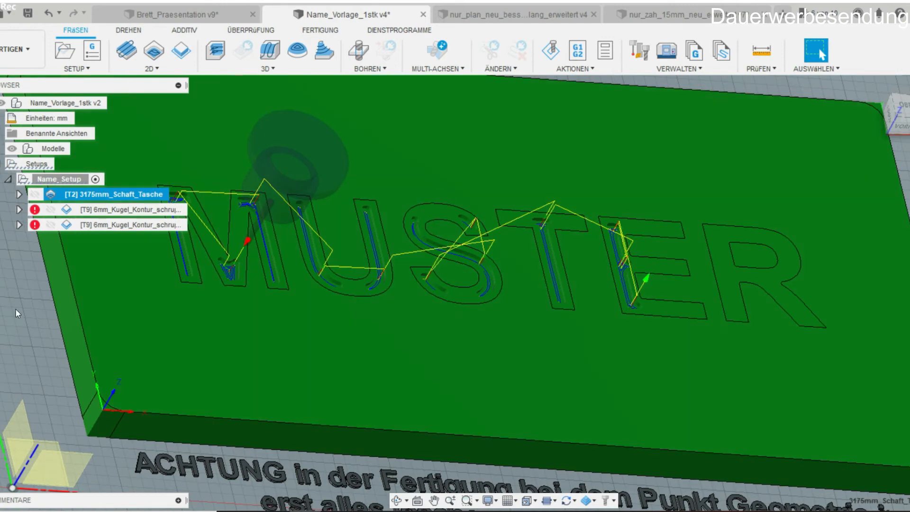
# Delete the last 6mm_Kugel_Kontur_schrupp operation and open the remaining one for editing, discarding its missing references.
pyautogui.click(70, 228)
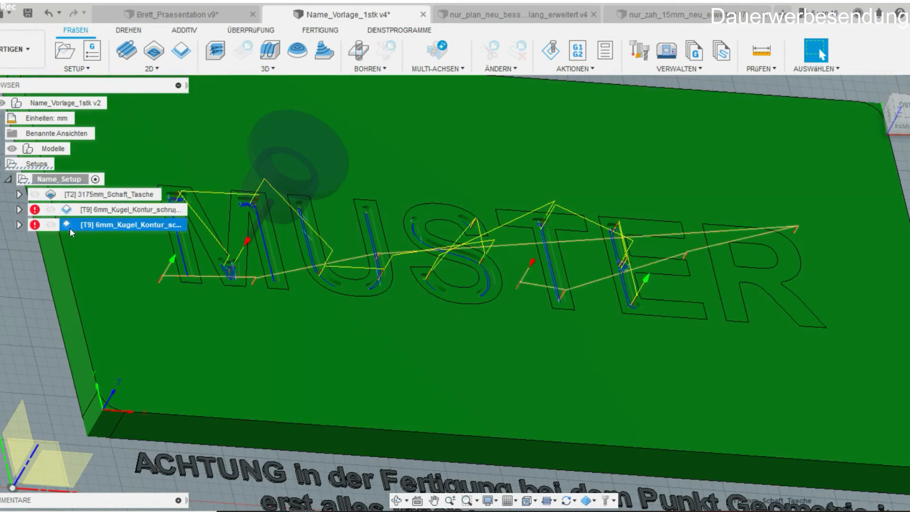
pyautogui.doubleClick(69, 228)
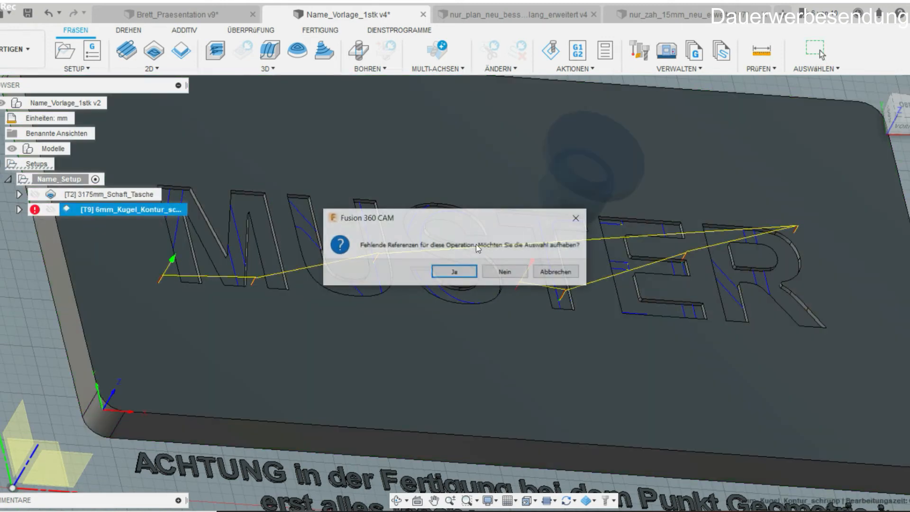
pyautogui.click(454, 272)
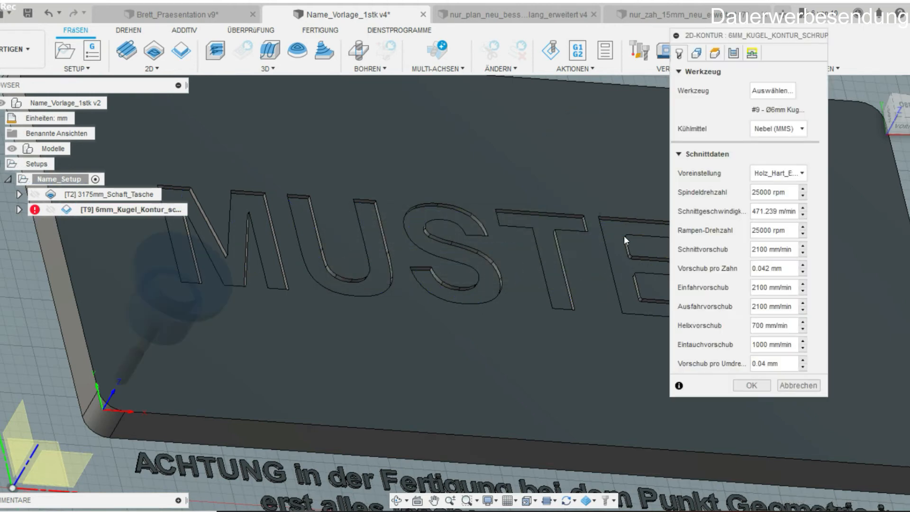
# Clear the contour operation's old contour selection and select the pocket floor faces of the letters M, U and S.
pyautogui.click(696, 53)
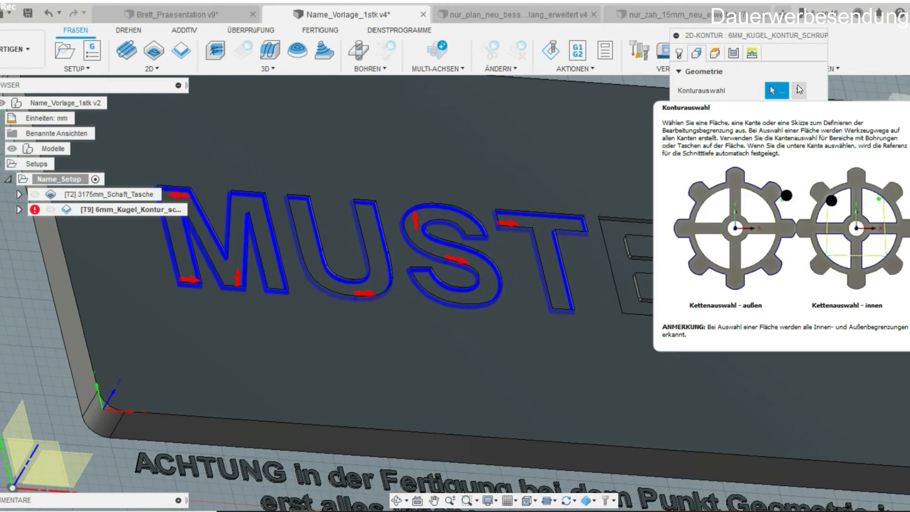
pyautogui.click(800, 90)
pyautogui.scroll(5, 252, 240)
pyautogui.click(262, 223)
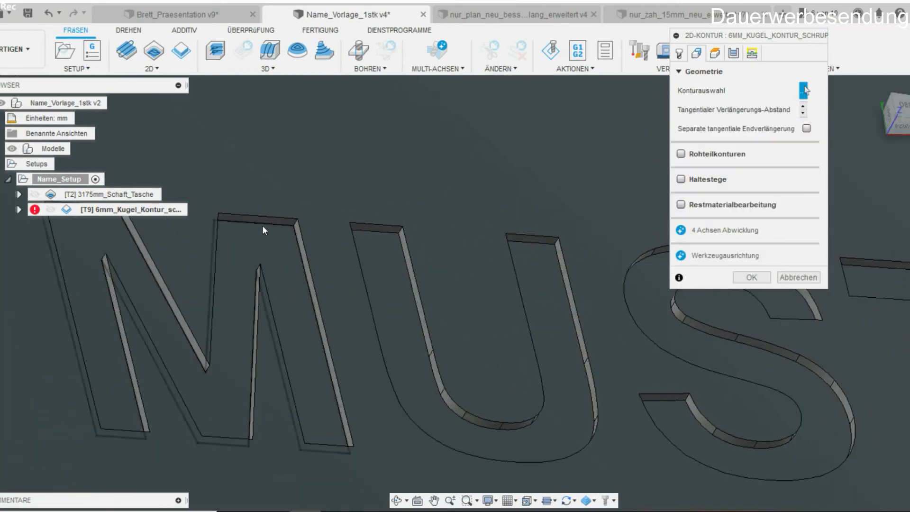
pyautogui.click(378, 238)
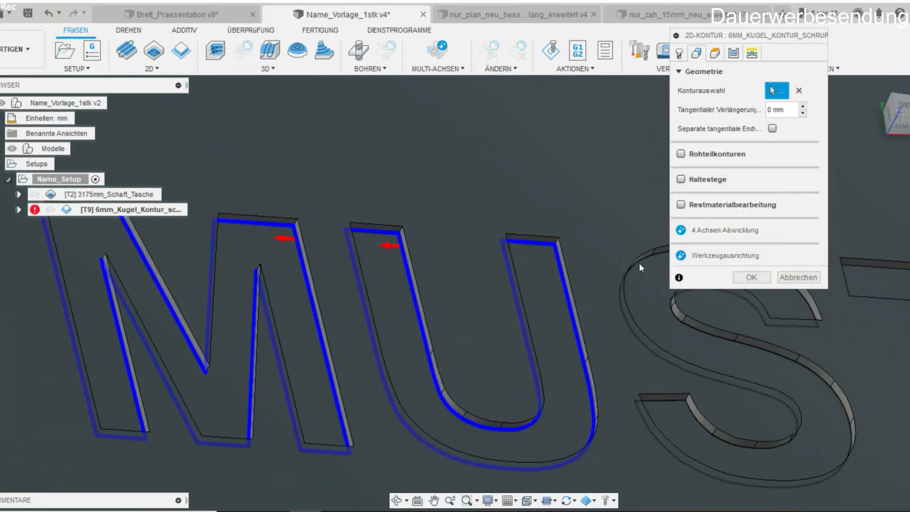
pyautogui.moveTo(695, 318); pyautogui.dragTo(477, 317, button='middle')
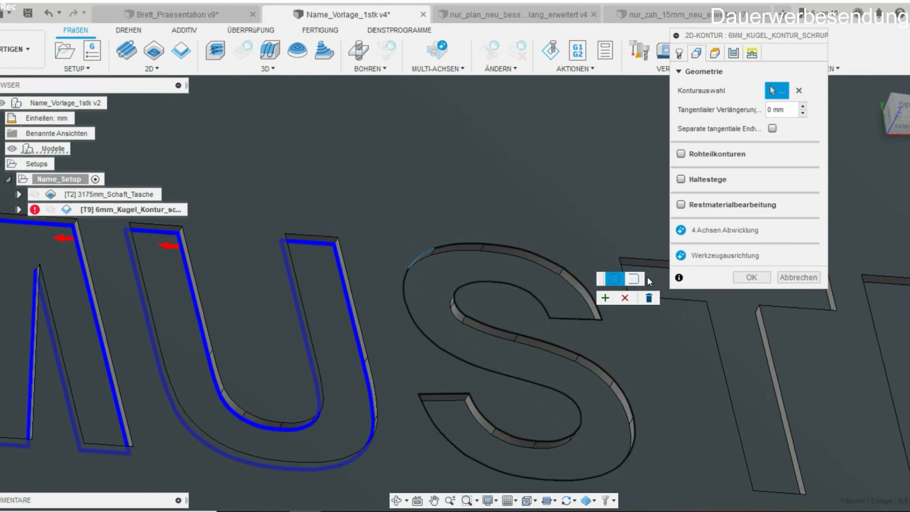
pyautogui.scroll(2, 476, 261)
pyautogui.click(462, 250)
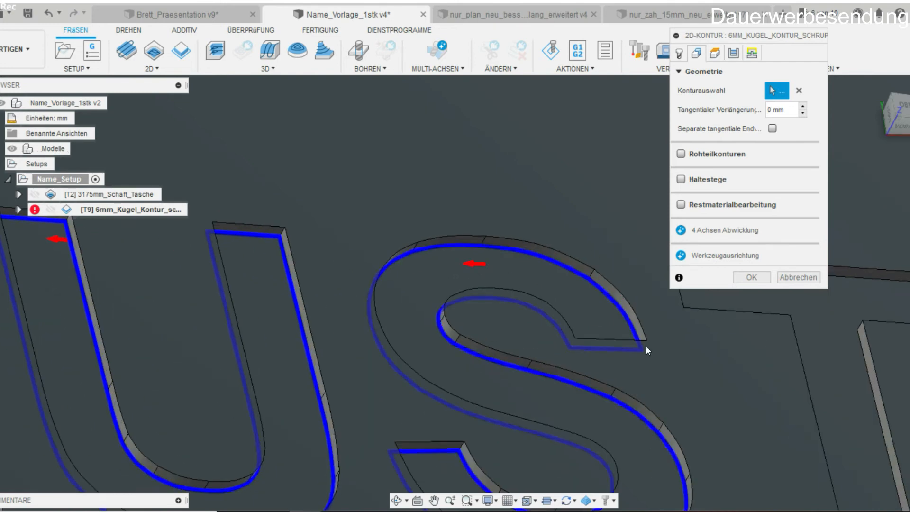
# Add the pocket floor faces of the letters T, E and R to the contour selection.
pyautogui.moveTo(646, 345); pyautogui.dragTo(145, 366, button='middle')
pyautogui.click(290, 258)
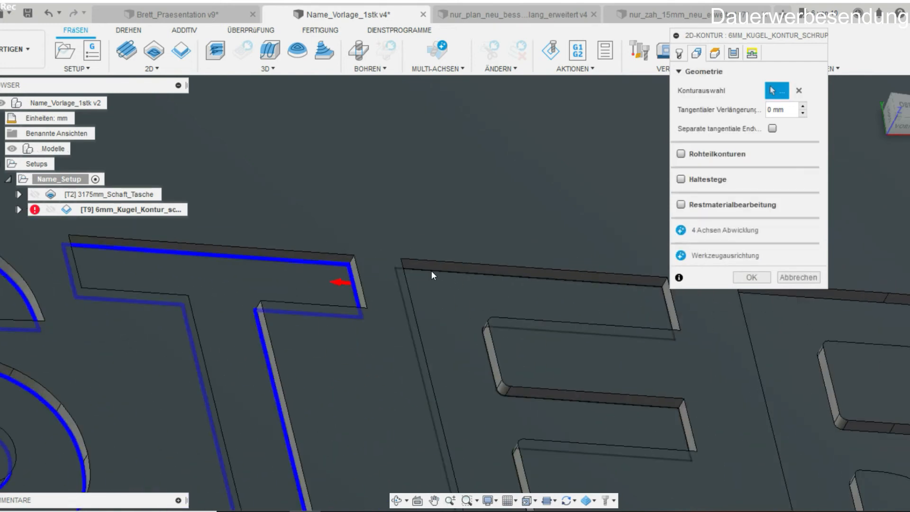
pyautogui.click(432, 267)
pyautogui.moveTo(850, 325); pyautogui.dragTo(369, 302, button='middle')
pyautogui.click(327, 275)
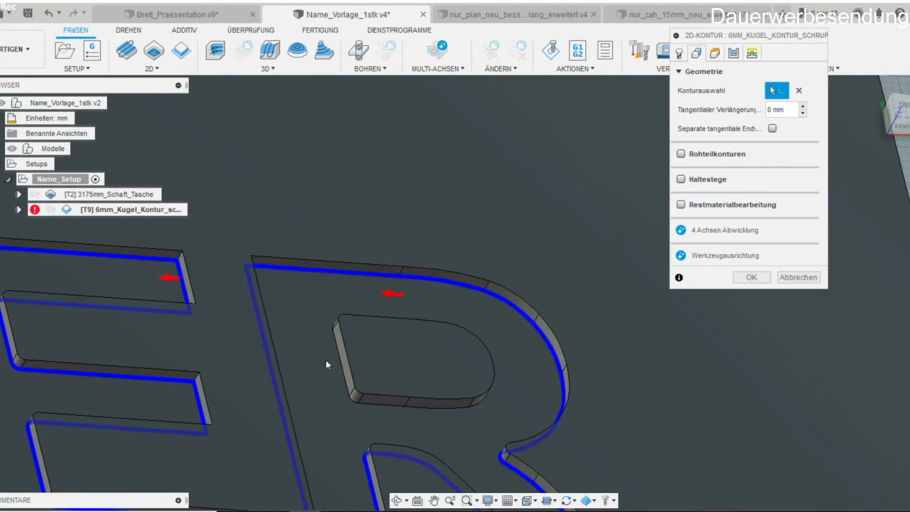
pyautogui.scroll(-10, 335, 355)
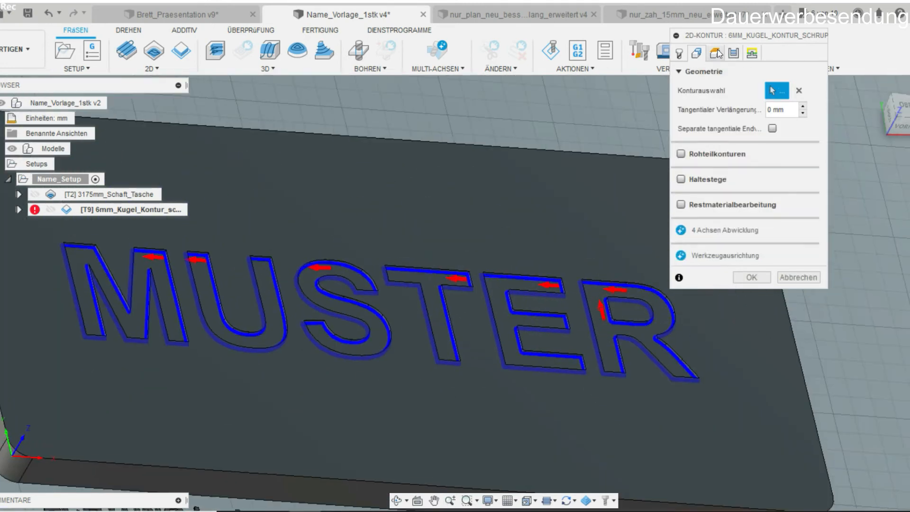
# Review the contour operation's heights, passes, stock allowance and linking settings, then confirm it to generate the toolpath.
pyautogui.click(716, 53)
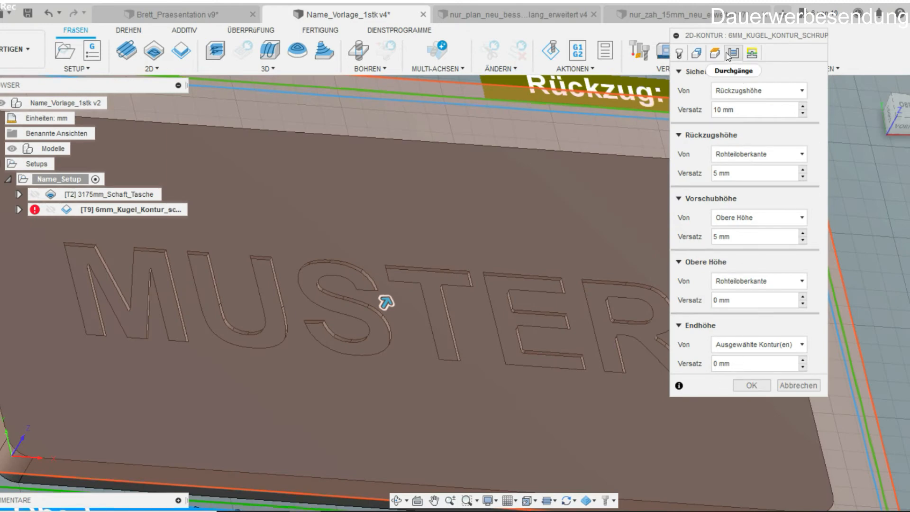
pyautogui.click(730, 54)
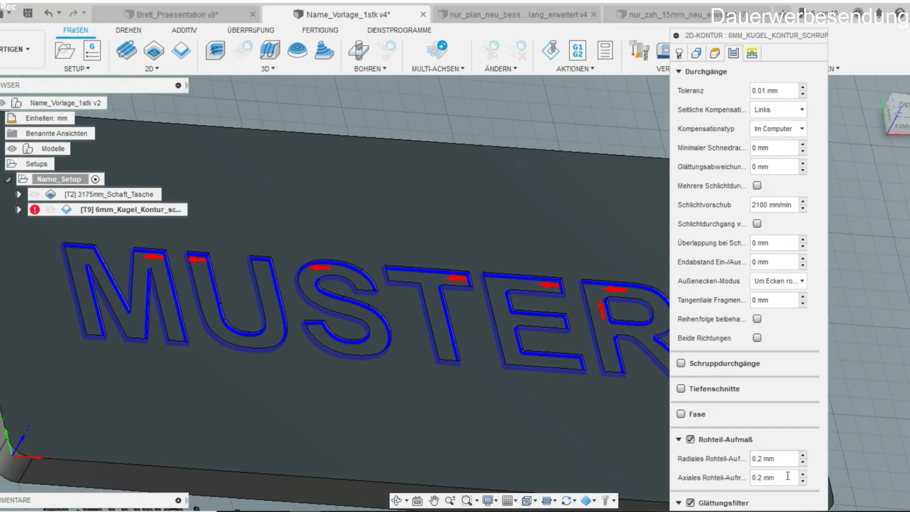
pyautogui.click(682, 72)
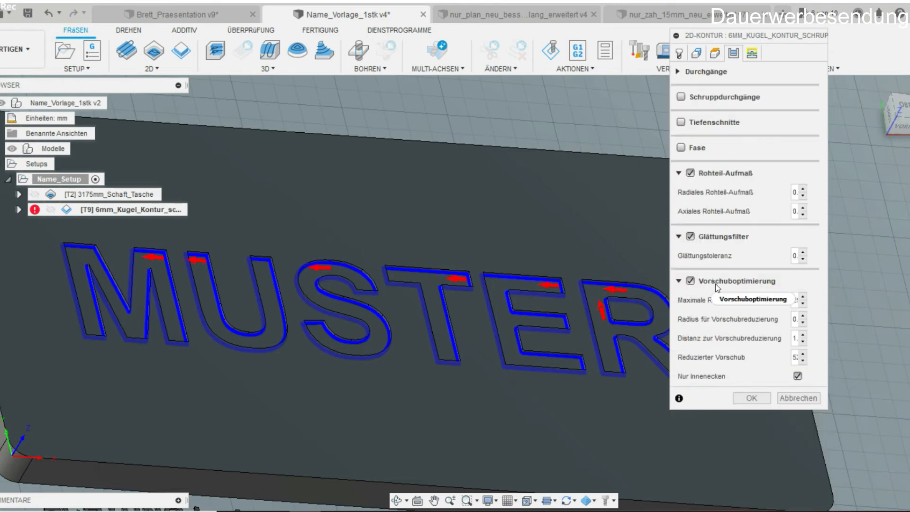
pyautogui.click(752, 53)
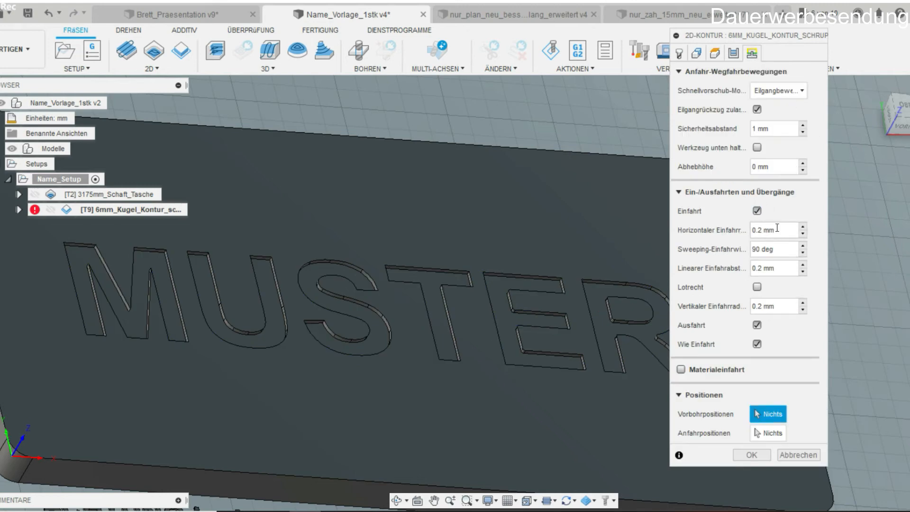
pyautogui.click(764, 454)
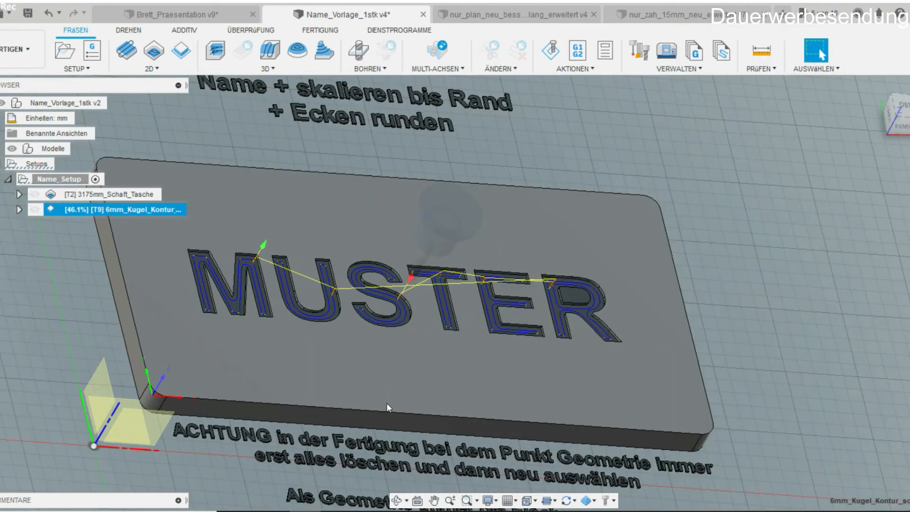
# Examine the 6mm_Kugel_Kontur_schrupp result close up, checking the material left inside the letter R from several angles.
pyautogui.scroll(4, 256, 317)
pyautogui.moveTo(628, 350); pyautogui.dragTo(249, 395, button='middle')
pyautogui.keyDown('shift'); pyautogui.moveTo(475, 401); pyautogui.dragTo(401, 390, button='middle'); pyautogui.keyUp('shift')
pyautogui.scroll(-2, 261, 443)
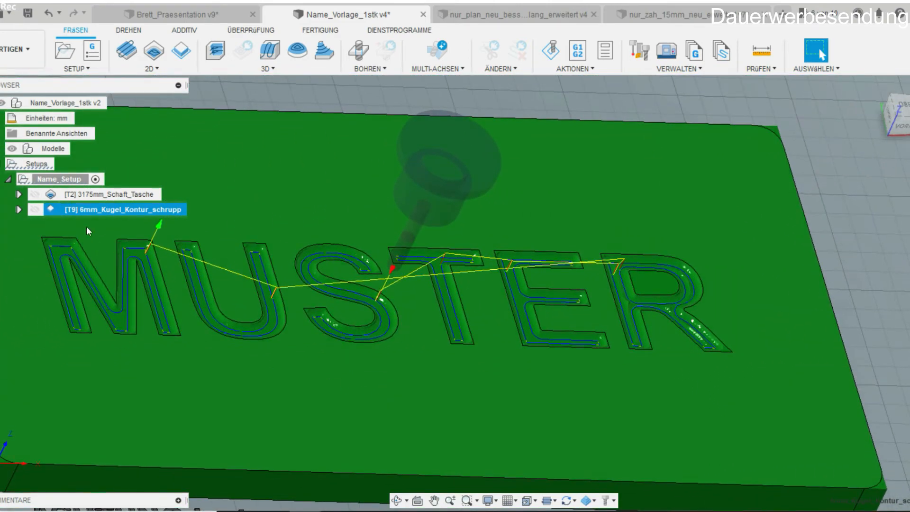
pyautogui.scroll(10, 605, 329)
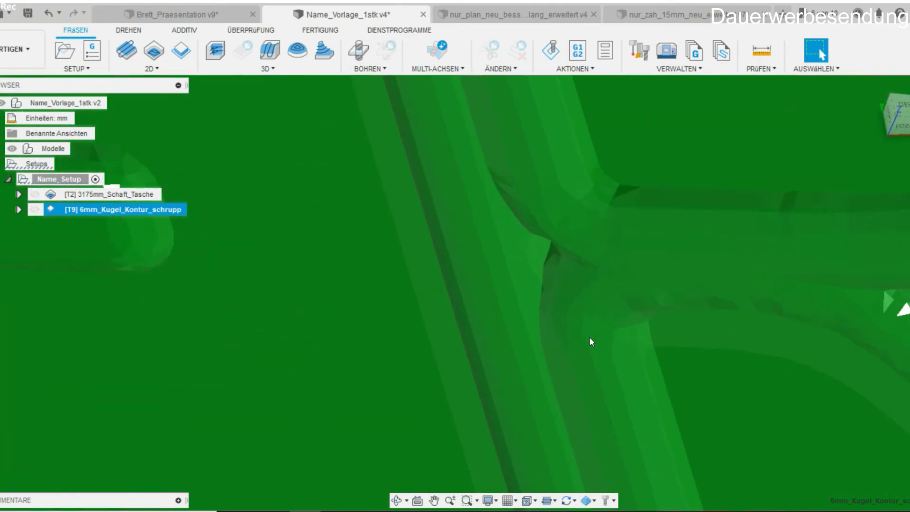
pyautogui.keyDown('shift'); pyautogui.moveTo(586, 397); pyautogui.dragTo(493, 397, button='middle'); pyautogui.keyUp('shift')
pyautogui.scroll(-5, 488, 241)
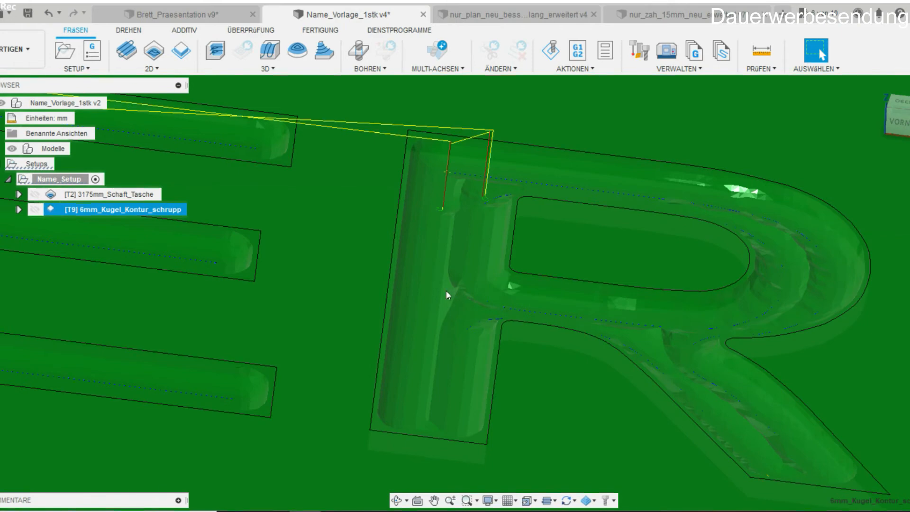
pyautogui.keyDown('shift'); pyautogui.moveTo(447, 295); pyautogui.dragTo(401, 294, button='middle'); pyautogui.keyUp('shift')
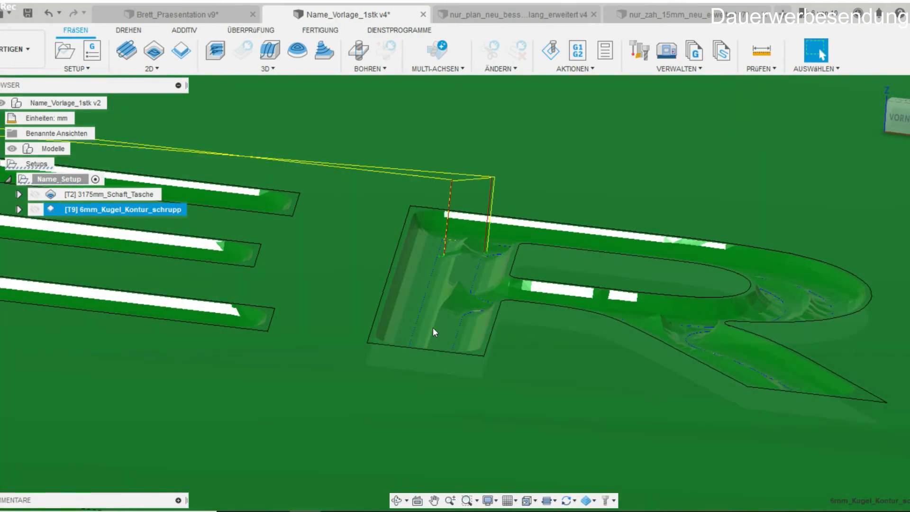
pyautogui.scroll(5, 445, 303)
pyautogui.keyDown('shift'); pyautogui.moveTo(460, 308); pyautogui.dragTo(471, 369, button='middle'); pyautogui.keyUp('shift')
# Compare the results of 3175mm_Schaft_Tasche and 6mm_Kugel_Kontur_schrupp in the letter E.
pyautogui.click(127, 202)
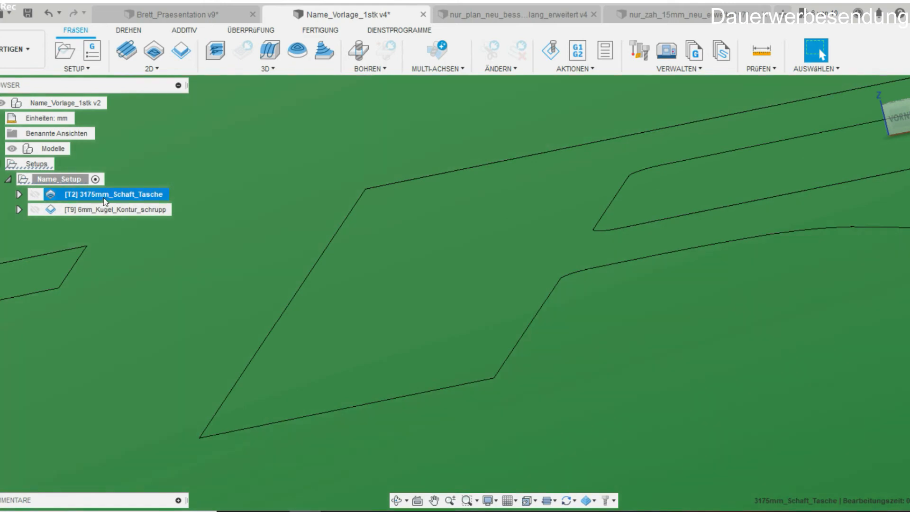
pyautogui.scroll(-5, 327, 331)
pyautogui.moveTo(327, 329); pyautogui.dragTo(685, 337, button='middle')
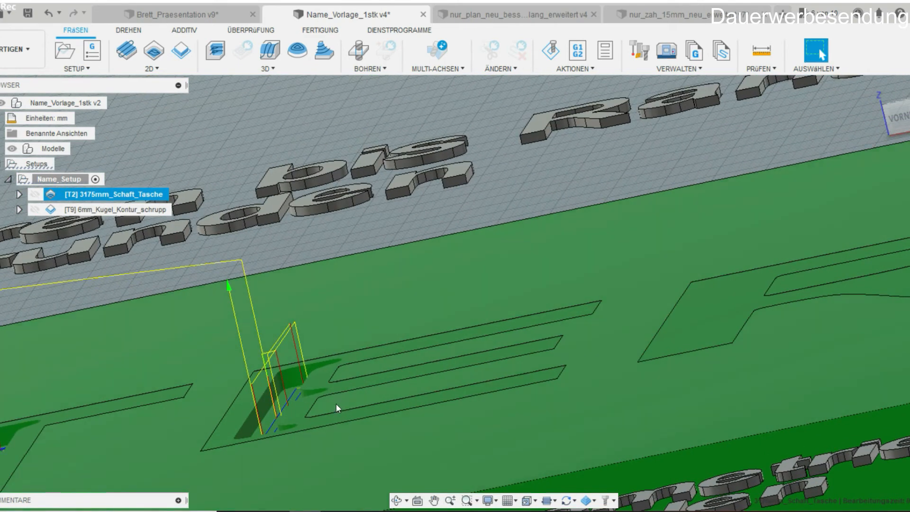
pyautogui.moveTo(284, 412); pyautogui.dragTo(382, 340, button='middle')
pyautogui.scroll(4, 361, 325)
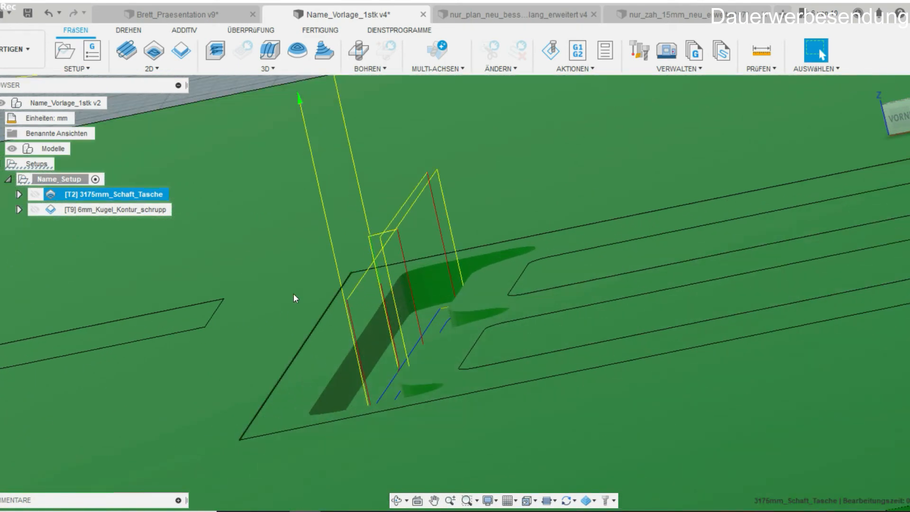
pyautogui.click(149, 209)
pyautogui.scroll(5, 449, 343)
pyautogui.keyDown('shift'); pyautogui.moveTo(449, 343); pyautogui.dragTo(467, 347, button='middle'); pyautogui.keyUp('shift')
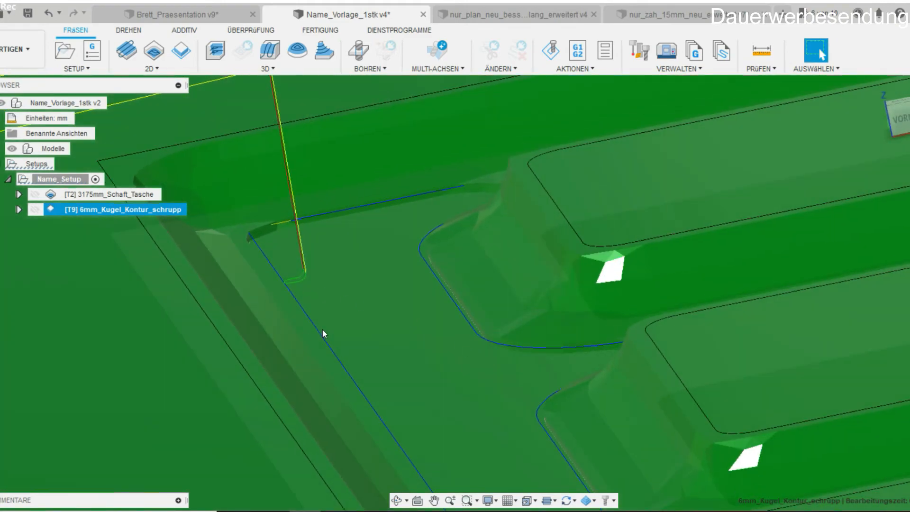
pyautogui.scroll(-3, 266, 339)
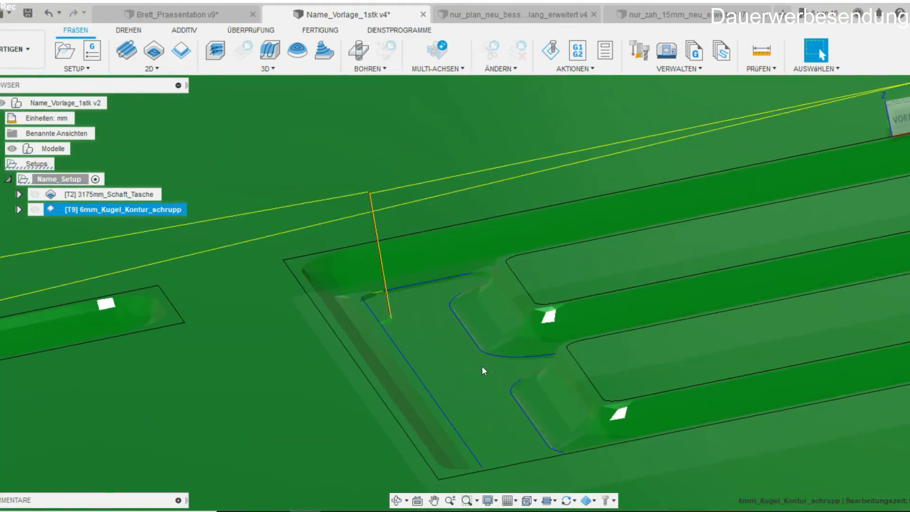
pyautogui.scroll(-6, 480, 366)
pyautogui.scroll(-3, 474, 435)
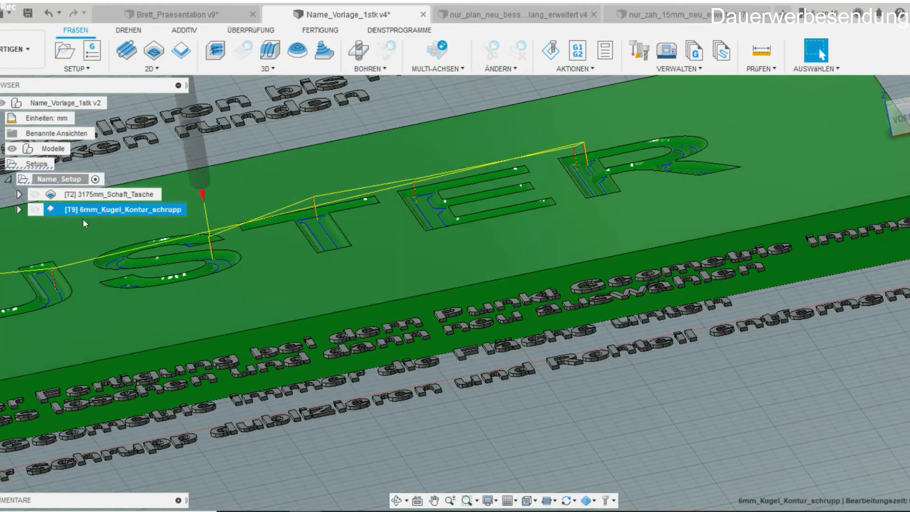
# Duplicate the 6mm_Kugel_Kontur_schrupp operation, turn off Rohteil-Aufmaß in the copy and confirm it to generate the toolpath.
pyautogui.click(78, 194)
pyautogui.click(71, 209)
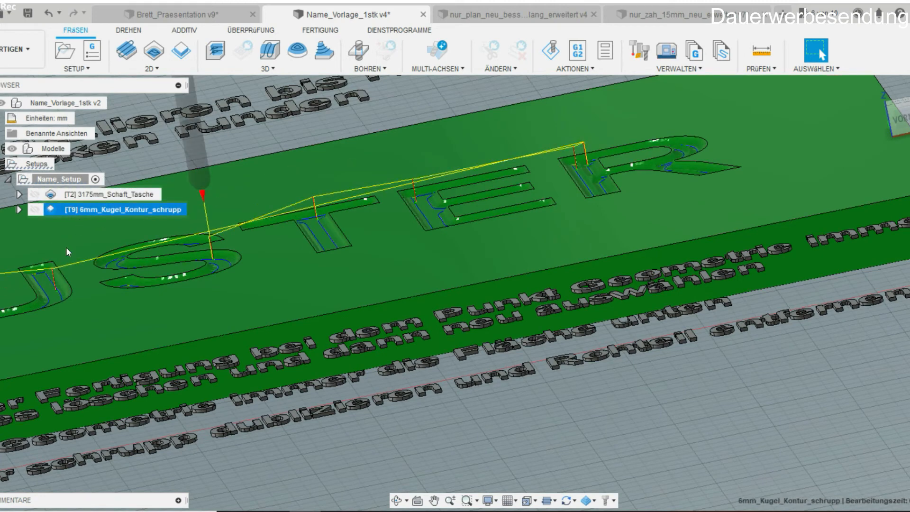
pyautogui.hotkey('ctrl', 'c')
pyautogui.hotkey('ctrl', 'v')
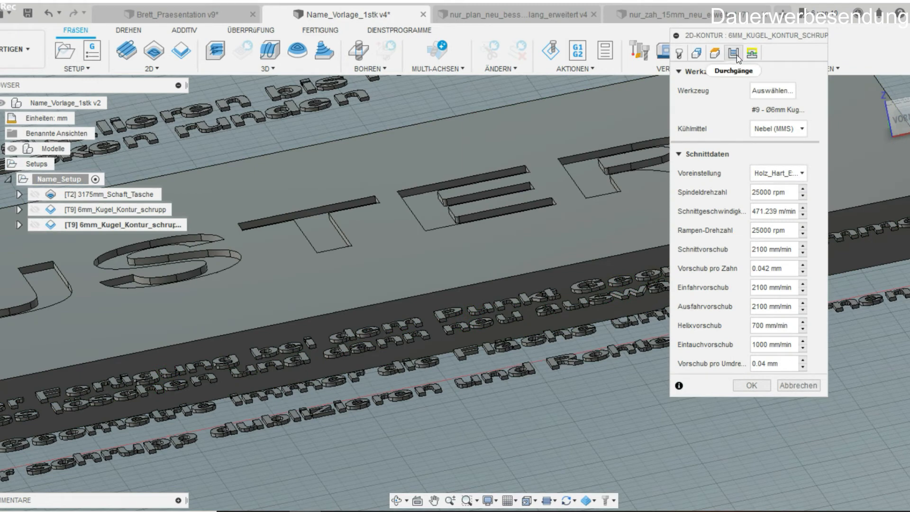
pyautogui.click(735, 54)
pyautogui.click(690, 440)
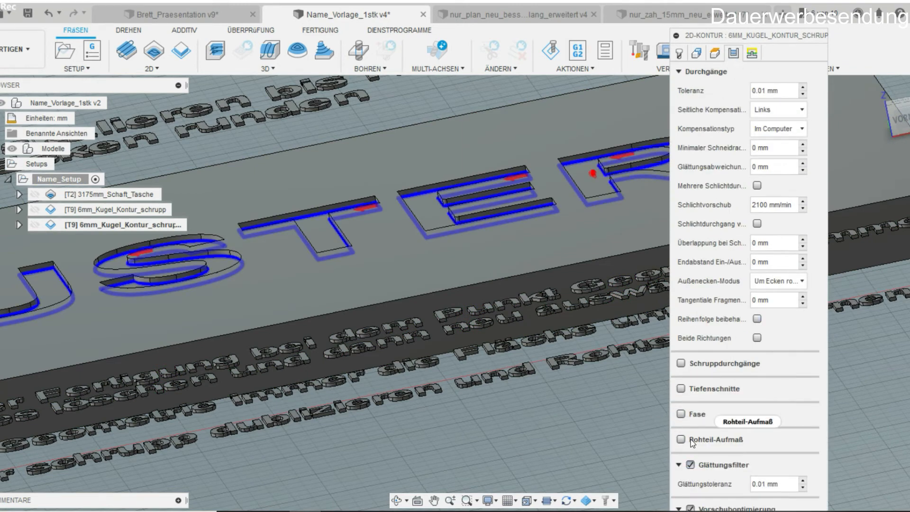
pyautogui.click(679, 74)
pyautogui.click(758, 363)
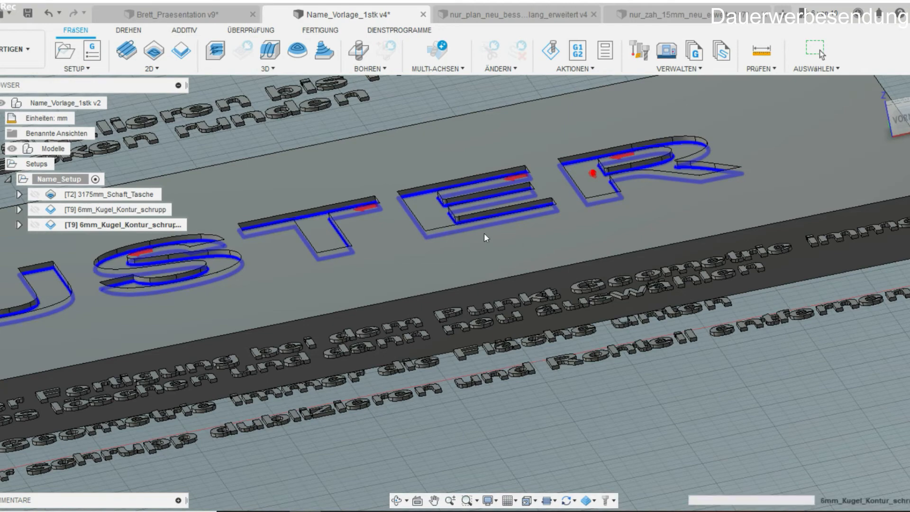
# Inspect the duplicated contour operation around U and S, and compare it with the pocket and roughing contour toolpaths along the letters.
pyautogui.moveTo(432, 277); pyautogui.dragTo(536, 266, button='middle')
pyautogui.scroll(10, 340, 303)
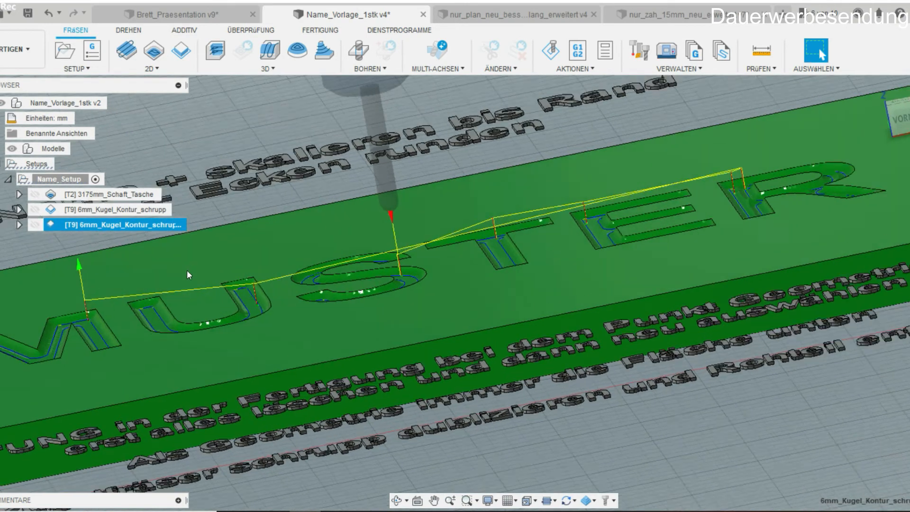
pyautogui.scroll(-5, 552, 363)
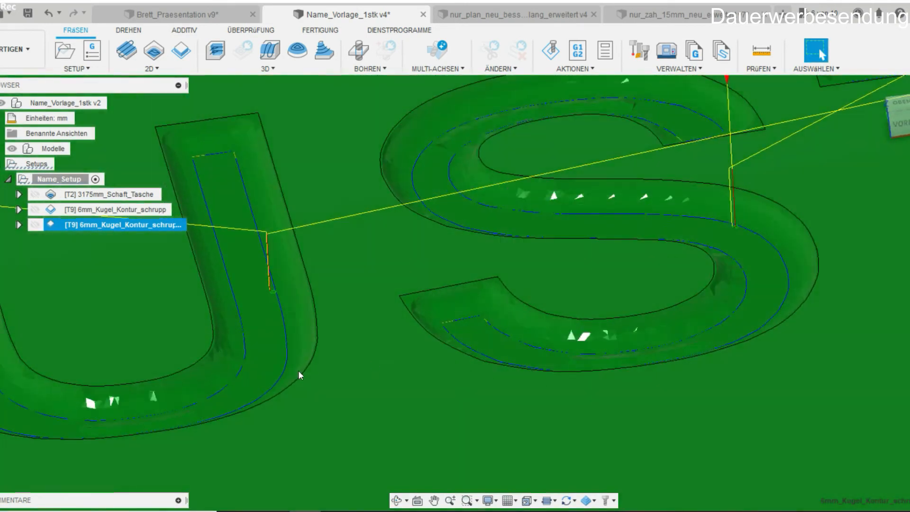
pyautogui.keyDown('shift'); pyautogui.moveTo(298, 371); pyautogui.dragTo(443, 305, button='middle'); pyautogui.keyUp('shift')
pyautogui.click(90, 195)
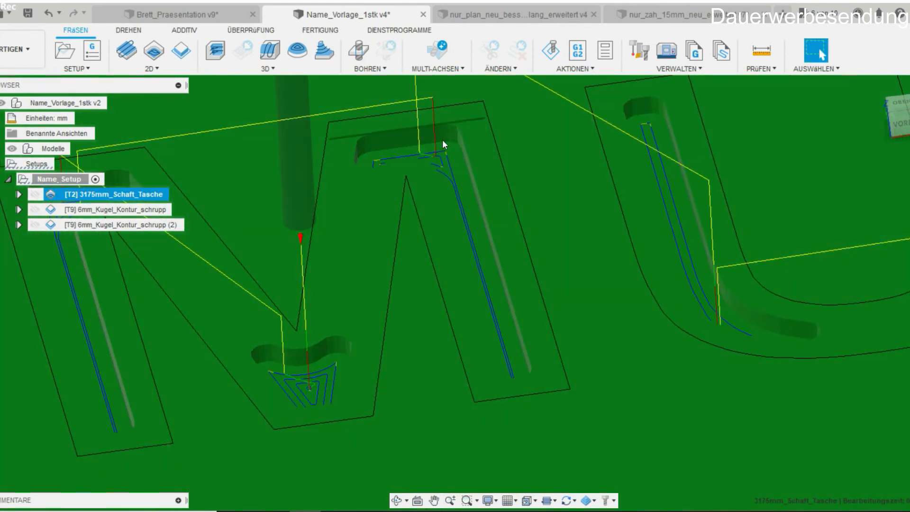
pyautogui.moveTo(224, 167); pyautogui.dragTo(15, 195, button='middle')
pyautogui.click(94, 211)
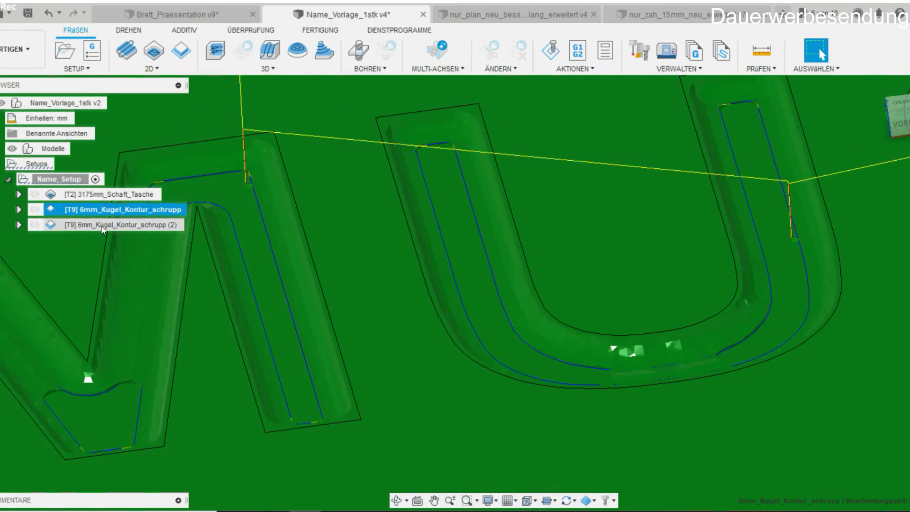
pyautogui.scroll(-4, 362, 346)
pyautogui.moveTo(391, 339); pyautogui.dragTo(49, 379, button='middle')
pyautogui.moveTo(683, 324); pyautogui.dragTo(107, 428, button='middle')
# Inspect the 6mm_Kugel_Kontur_schrupp (2) toolpath across all the letters, with a closer look at the R and an overview of the plate.
pyautogui.click(78, 225)
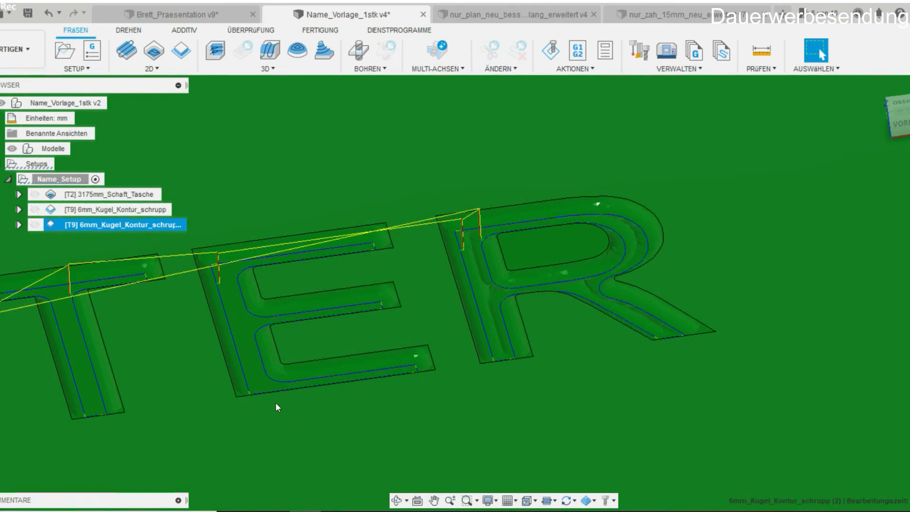
pyautogui.moveTo(174, 403); pyautogui.dragTo(568, 352, button='middle')
pyautogui.moveTo(229, 420); pyautogui.dragTo(514, 378, button='middle')
pyautogui.moveTo(305, 416)
pyautogui.mouseDown(button='middle')
pyautogui.moveTo(641, 367)
pyautogui.moveTo(76, 445)
pyautogui.mouseUp(button='middle')
pyautogui.moveTo(688, 349); pyautogui.dragTo(142, 436, button='middle')
pyautogui.scroll(3, 379, 349)
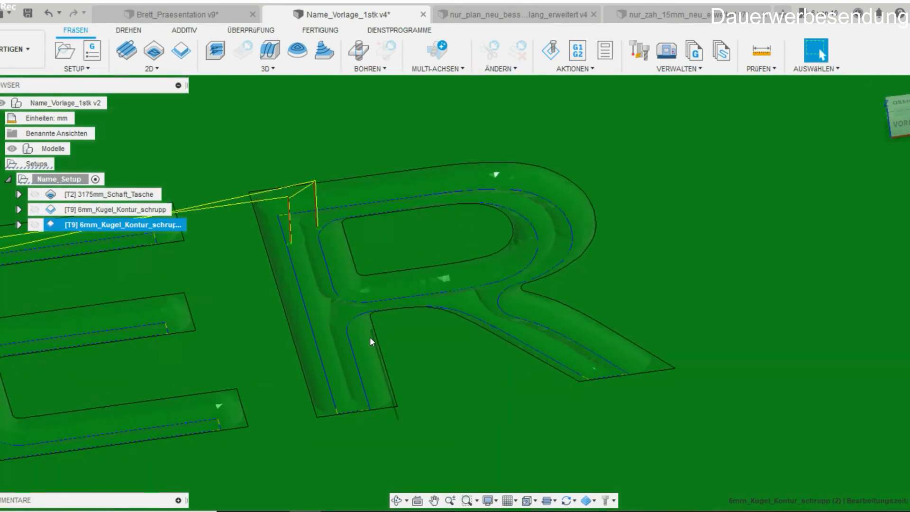
pyautogui.scroll(2, 371, 340)
pyautogui.scroll(-3, 456, 306)
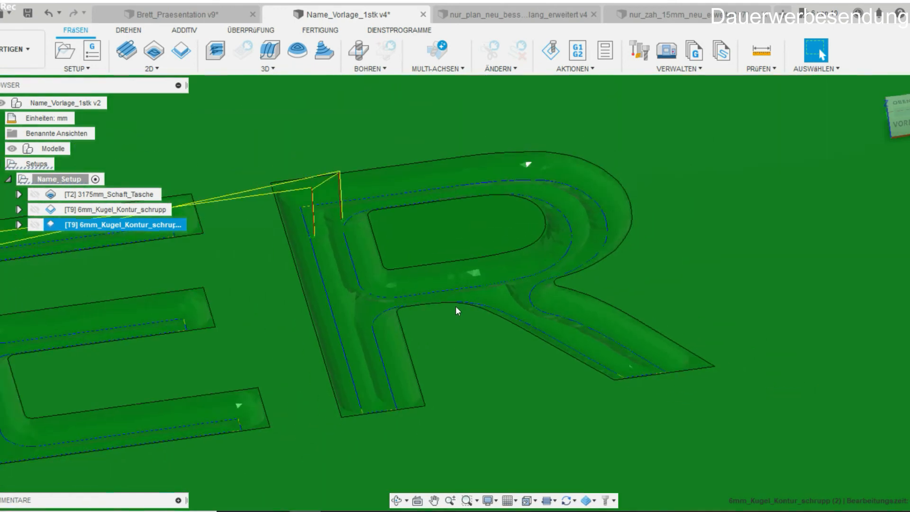
pyautogui.moveTo(125, 393); pyautogui.dragTo(909, 231, button='middle')
pyautogui.scroll(-2, 483, 316)
pyautogui.scroll(-4, 482, 312)
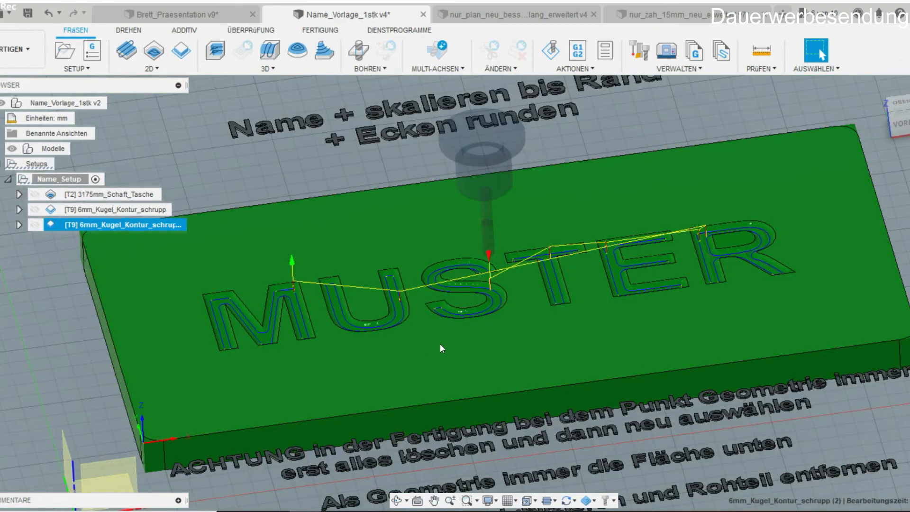
# Switch to the Brett_Praesentation document and examine the wooden pins standing near the number 6.
pyautogui.keyDown('shift'); pyautogui.moveTo(441, 348); pyautogui.dragTo(415, 359, button='middle'); pyautogui.keyUp('shift')
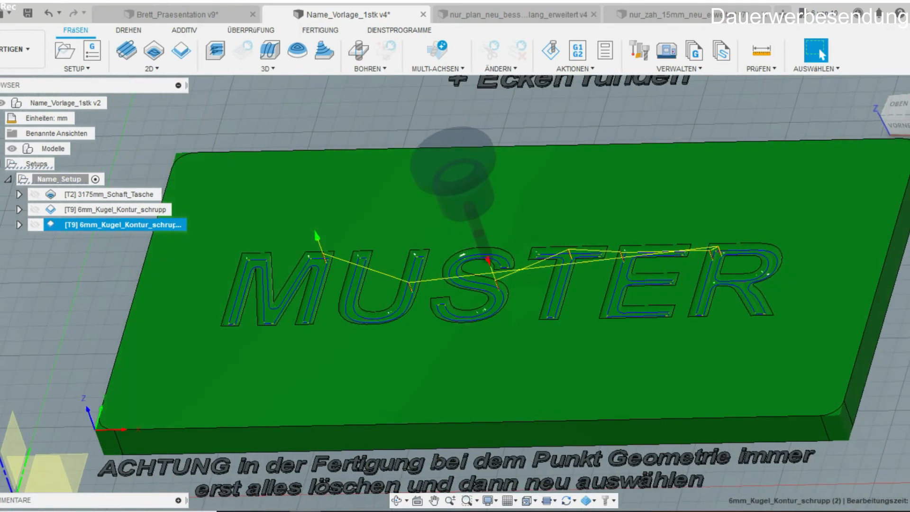
pyautogui.click(183, 12)
pyautogui.keyDown('shift'); pyautogui.moveTo(204, 284); pyautogui.dragTo(317, 319, button='middle'); pyautogui.keyUp('shift')
pyautogui.moveTo(444, 372); pyautogui.dragTo(456, 396, button='middle')
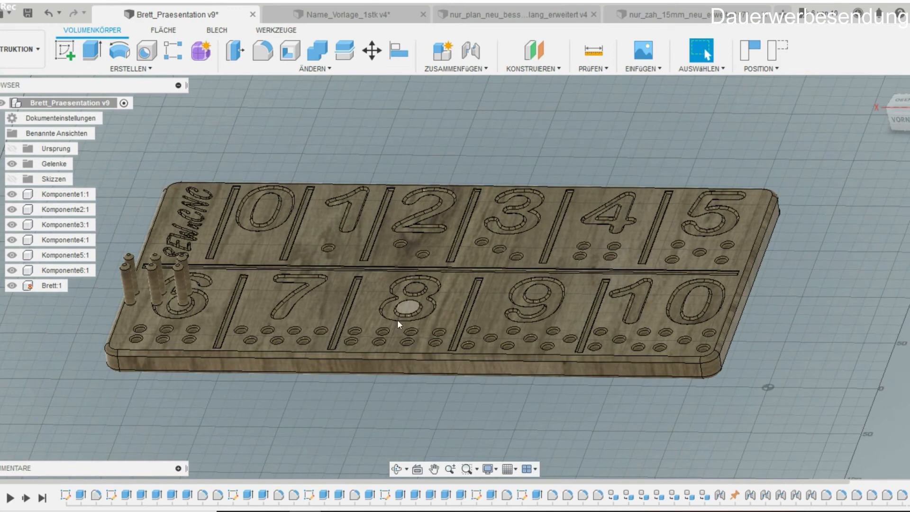
pyautogui.scroll(10, 298, 280)
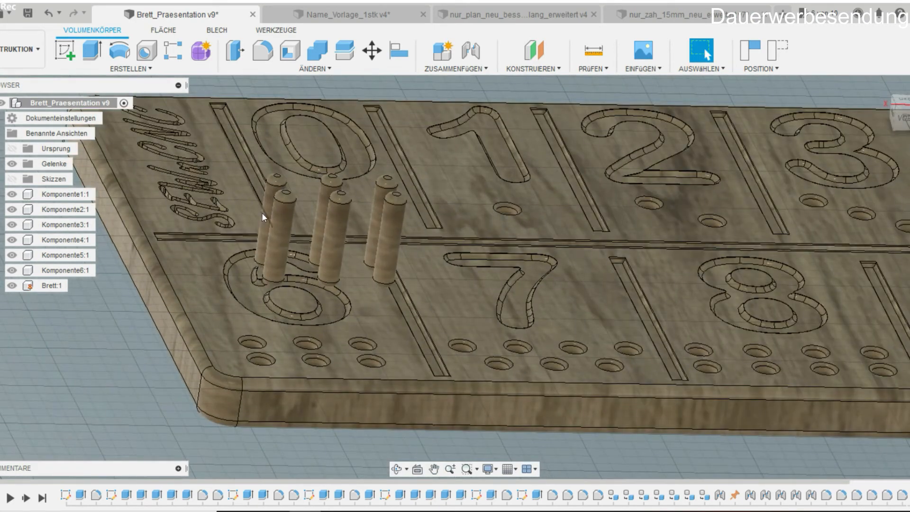
pyautogui.moveTo(262, 213); pyautogui.dragTo(309, 149)
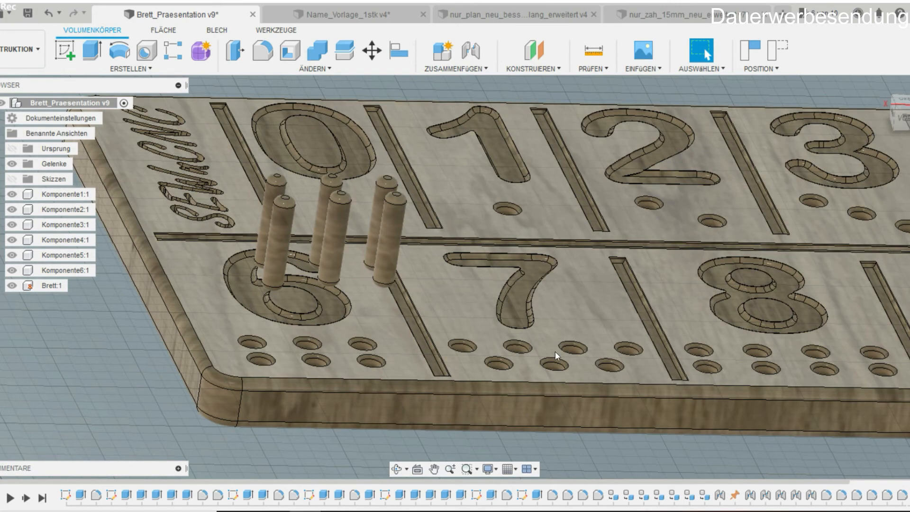
# Start a sketch on the board's upper face, capturing the current position of the moved components.
pyautogui.scroll(-2, 631, 317)
pyautogui.moveTo(632, 317); pyautogui.dragTo(400, 375, button='middle')
pyautogui.click(409, 264)
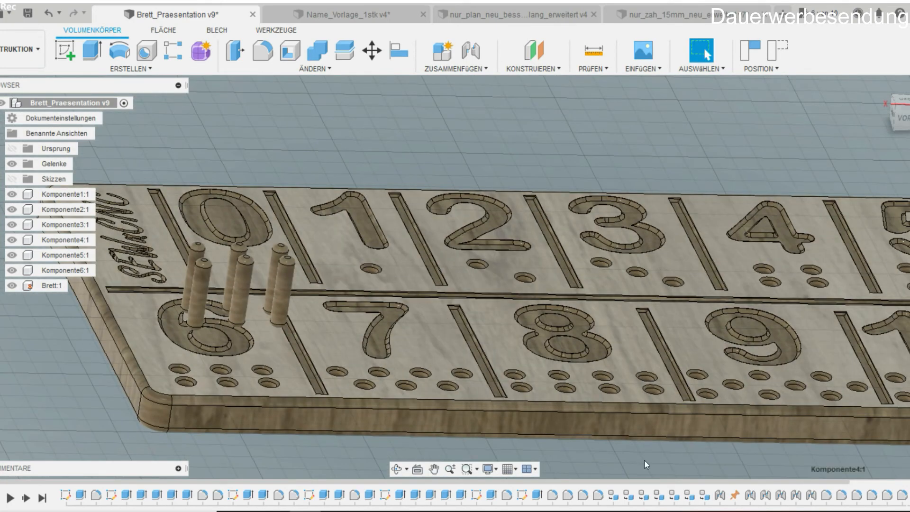
pyautogui.click(67, 53)
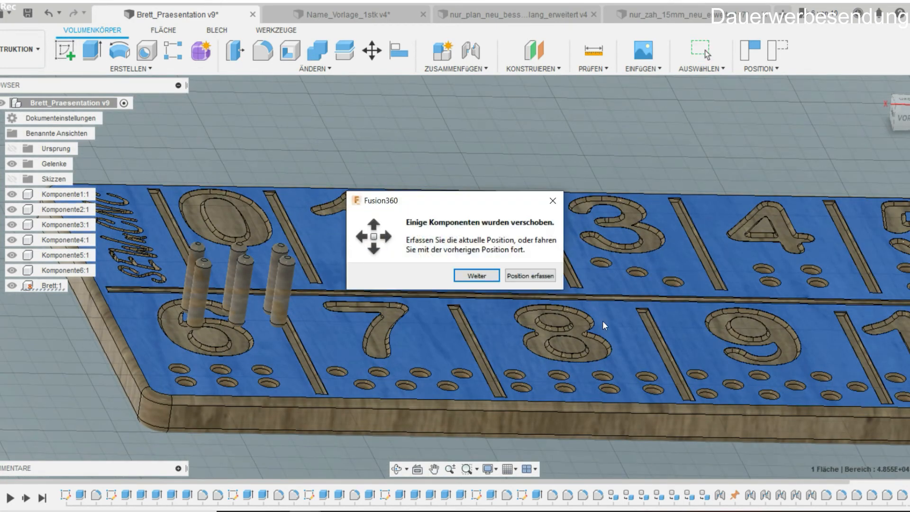
pyautogui.click(521, 275)
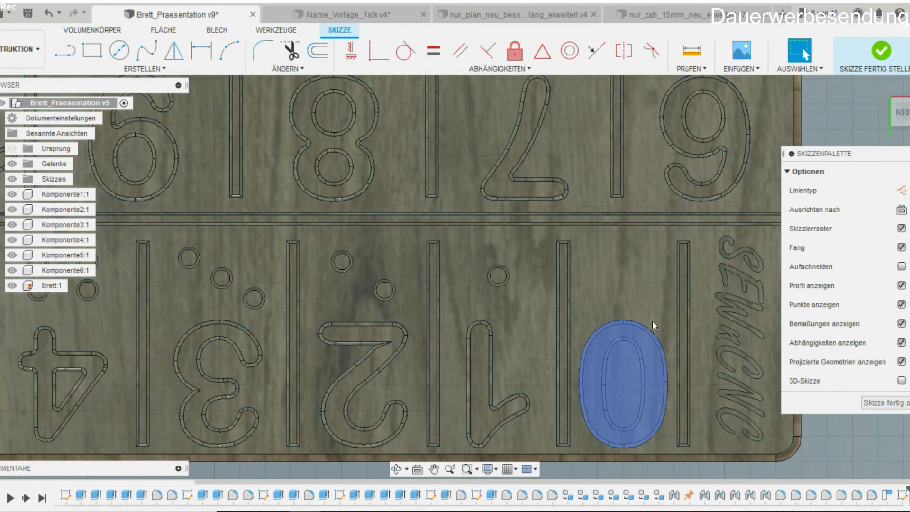
pyautogui.click(652, 323)
pyautogui.click(909, 91)
pyautogui.click(909, 91)
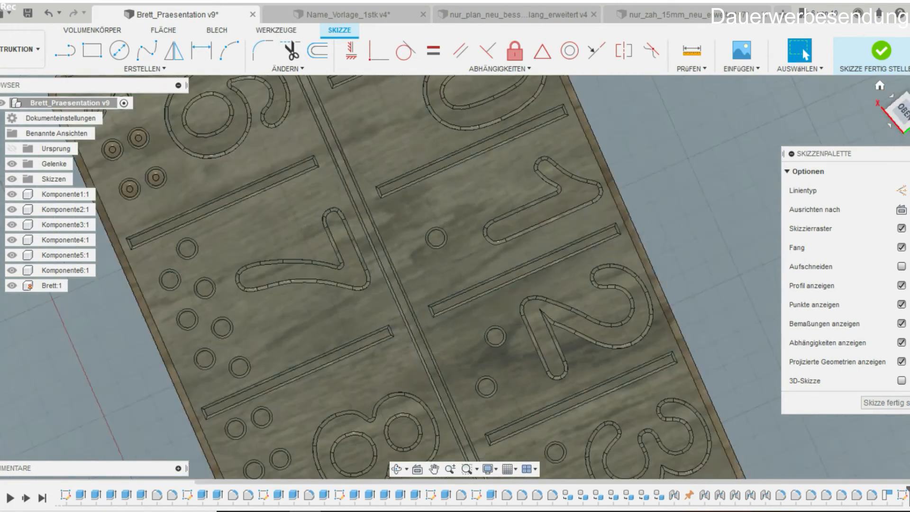
# Project the inner edge of the single hole below the number 1 into the sketch.
pyautogui.scroll(5, 395, 304)
pyautogui.scroll(3, 458, 245)
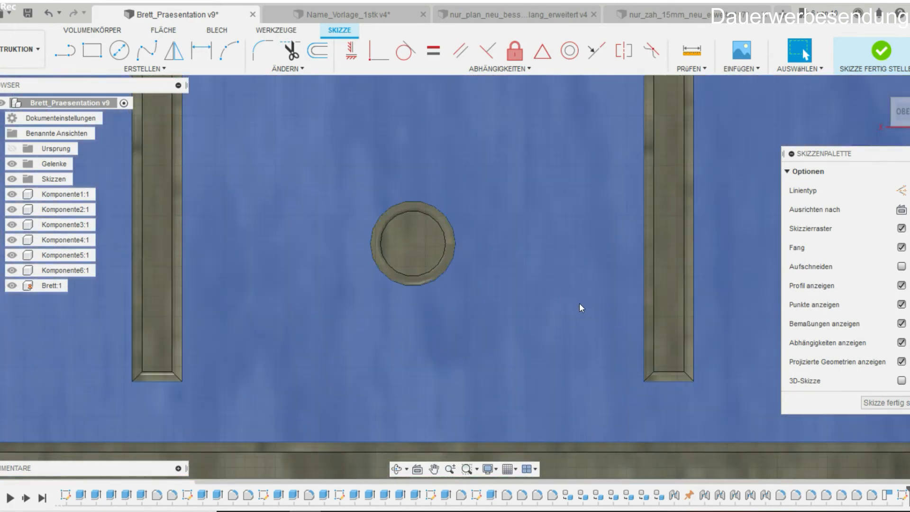
pyautogui.press('p')
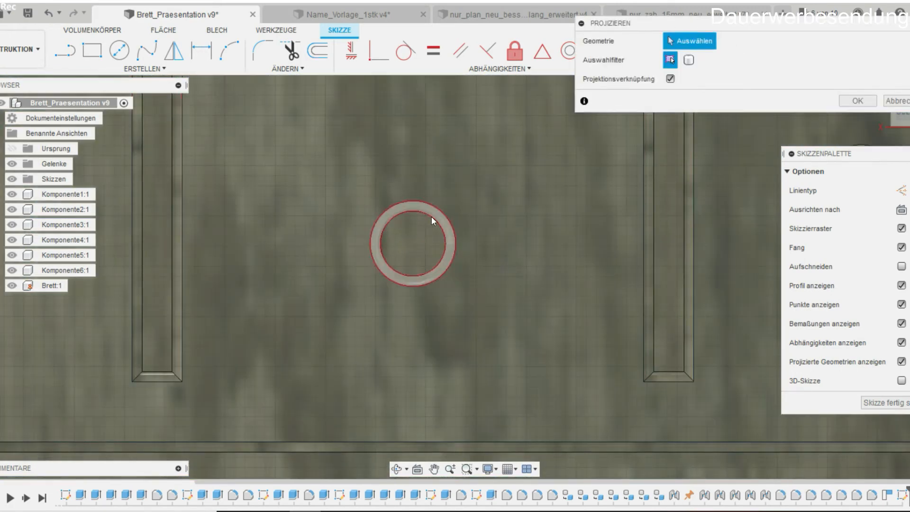
pyautogui.click(432, 216)
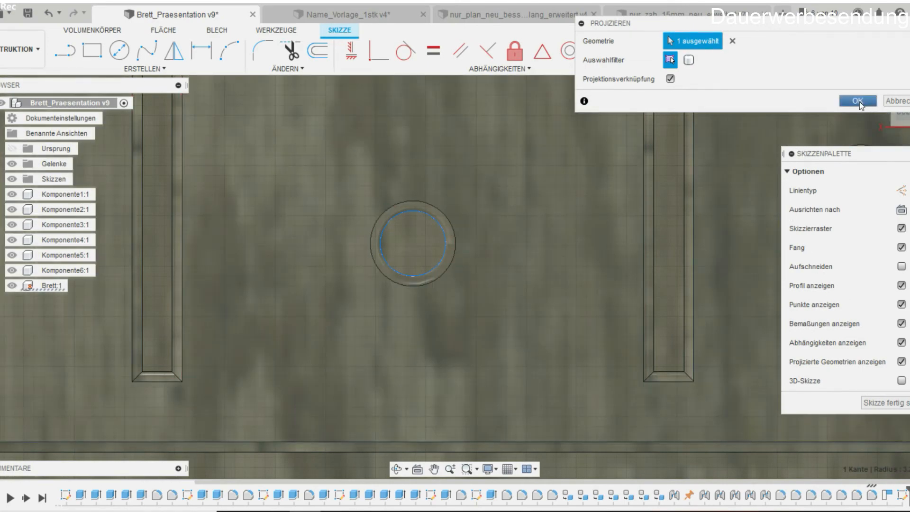
pyautogui.click(859, 101)
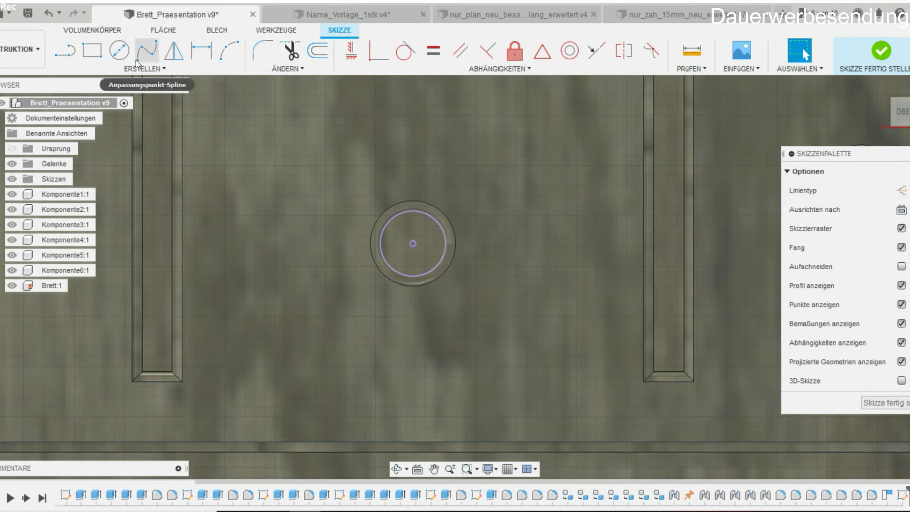
# Draw a 6 mm diameter circle centred on the projected hole and finish the sketch.
pyautogui.click(119, 50)
pyautogui.scroll(2, 418, 251)
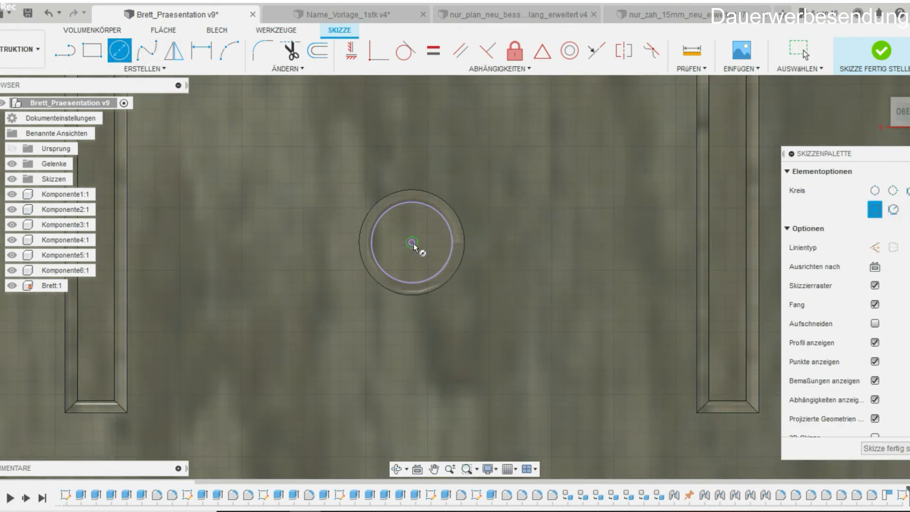
pyautogui.click(412, 243)
pyautogui.write('6')
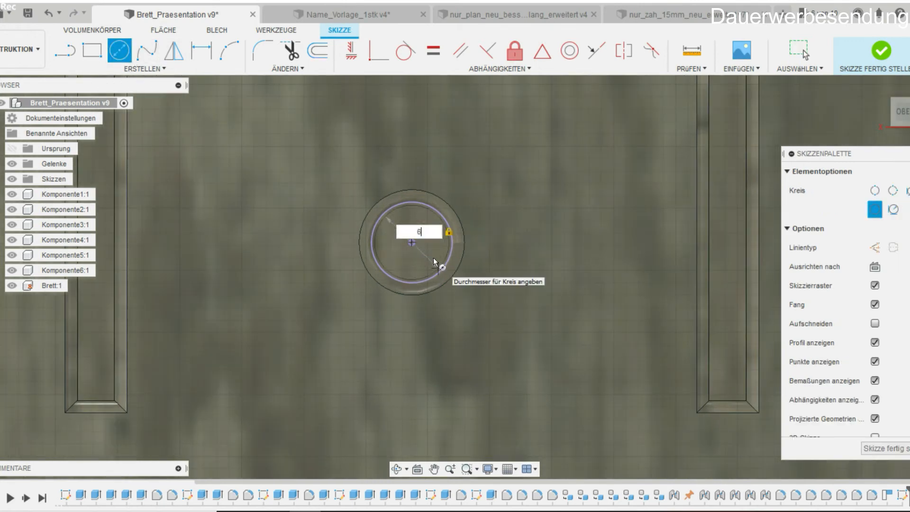
pyautogui.press('Return')
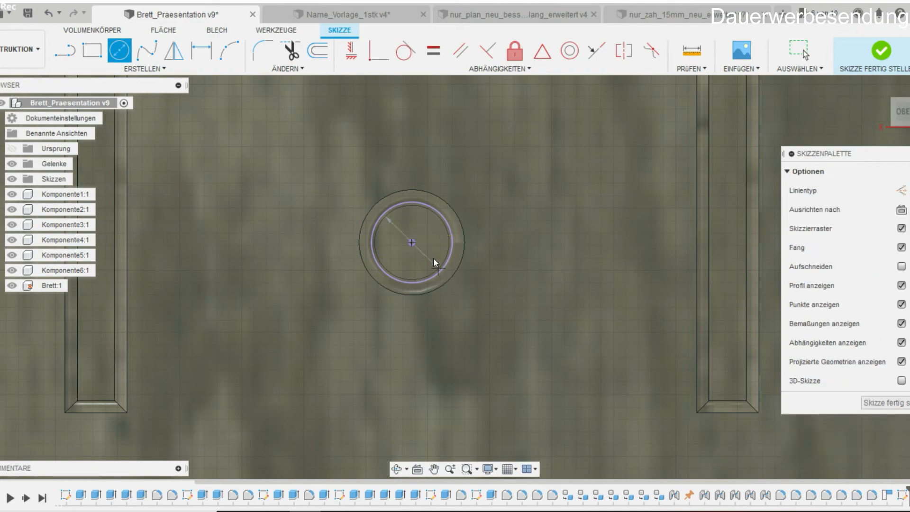
pyautogui.press('Escape')
pyautogui.scroll(3, 460, 305)
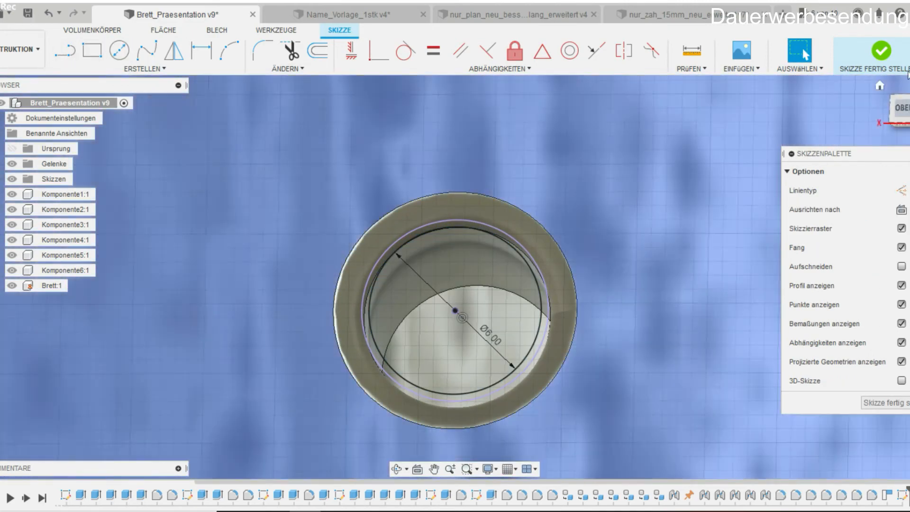
pyautogui.click(881, 51)
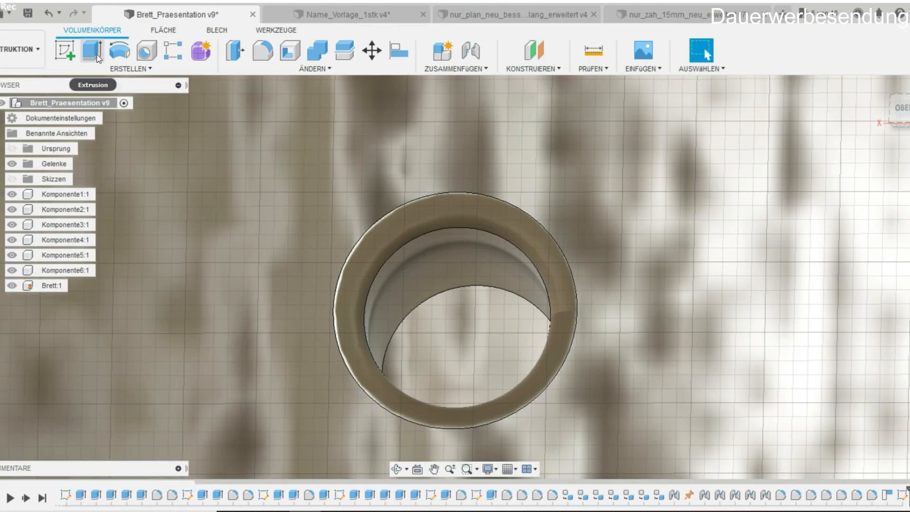
# Extrude the 6 mm circle upward from the board as a new body to form a pin.
pyautogui.click(92, 51)
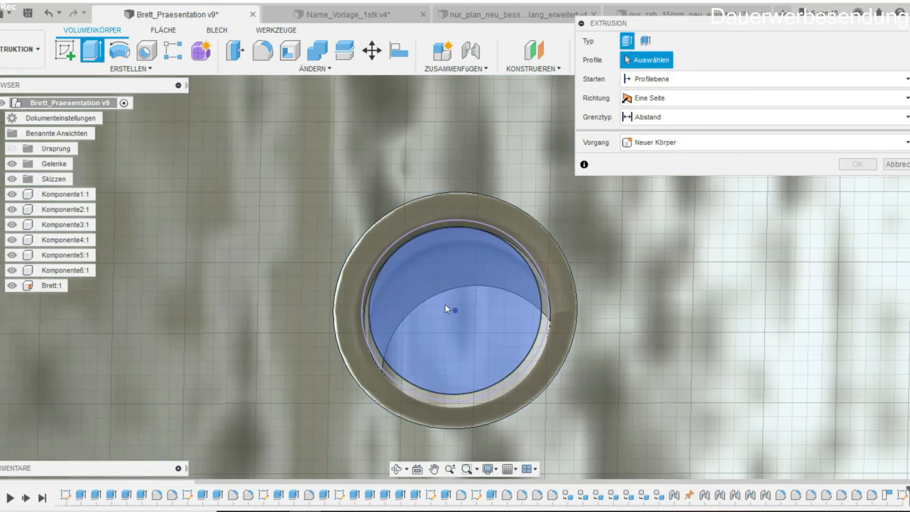
pyautogui.click(445, 304)
pyautogui.scroll(-5, 485, 375)
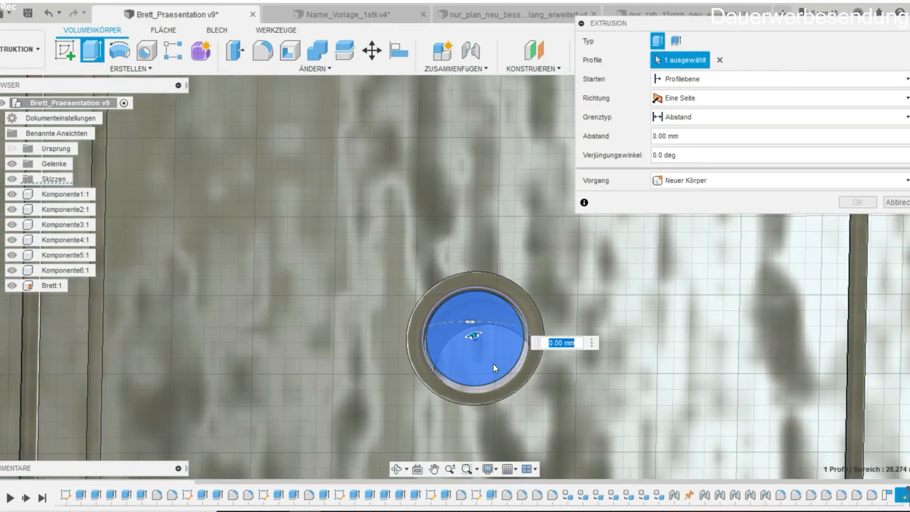
pyautogui.keyDown('shift'); pyautogui.moveTo(493, 363); pyautogui.dragTo(486, 351, button='middle'); pyautogui.keyUp('shift')
pyautogui.scroll(-4, 486, 351)
pyautogui.moveTo(472, 345); pyautogui.dragTo(464, 235)
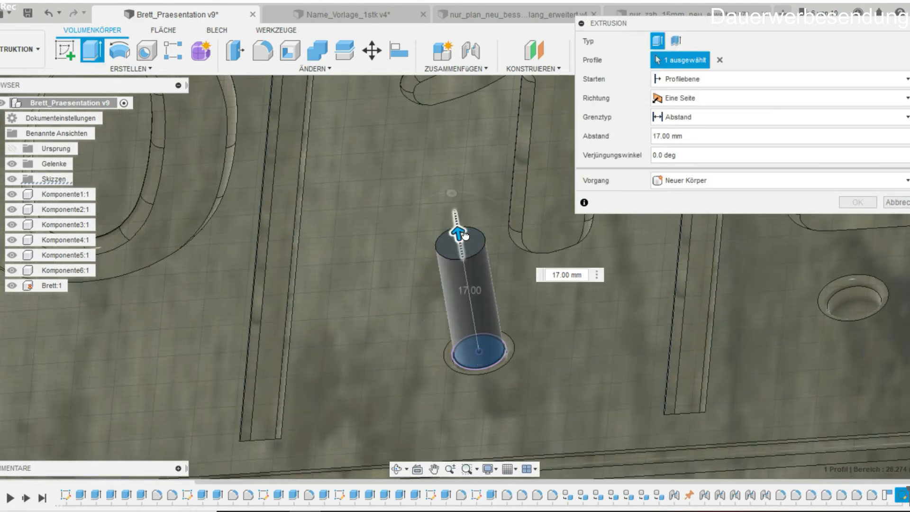
pyautogui.press('Return')
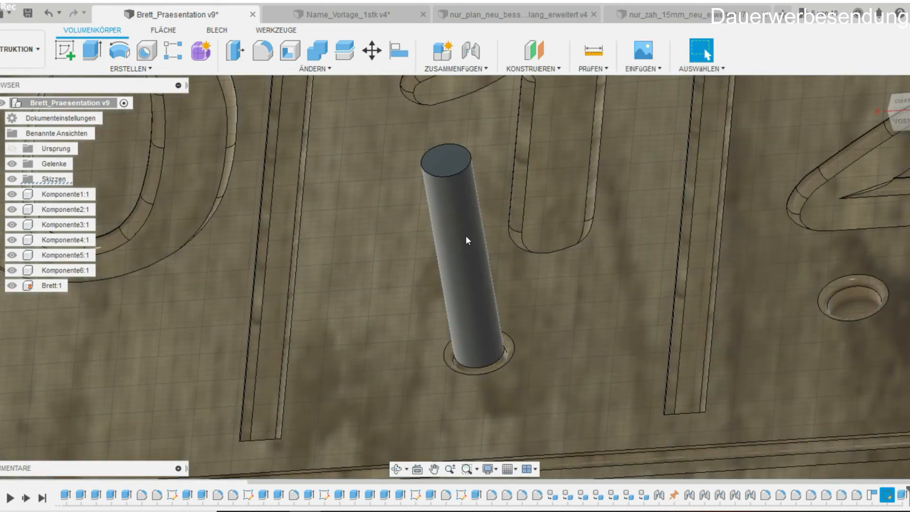
# Move the new pin body Körper8 by -40 mm in Z, away from its hole.
pyautogui.scroll(-8, 466, 236)
pyautogui.scroll(3, 465, 238)
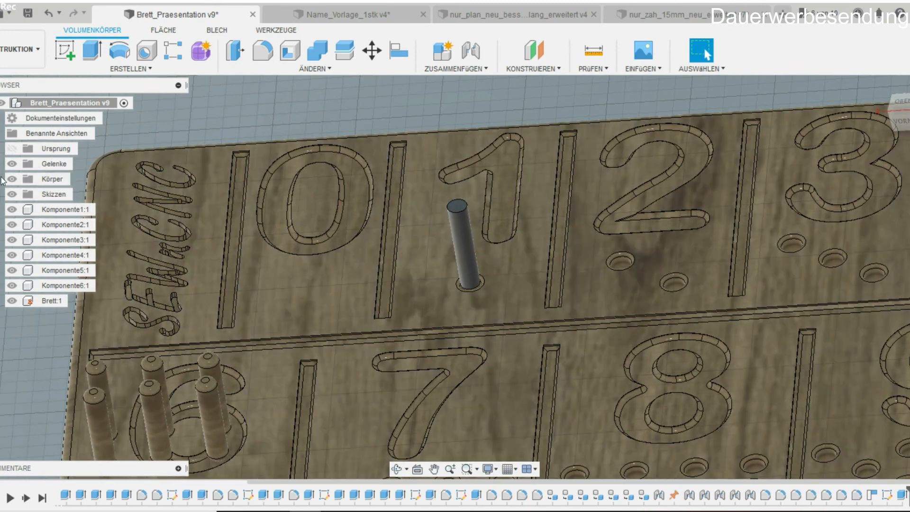
pyautogui.click(2, 179)
pyautogui.click(58, 189)
pyautogui.scroll(-5, 337, 298)
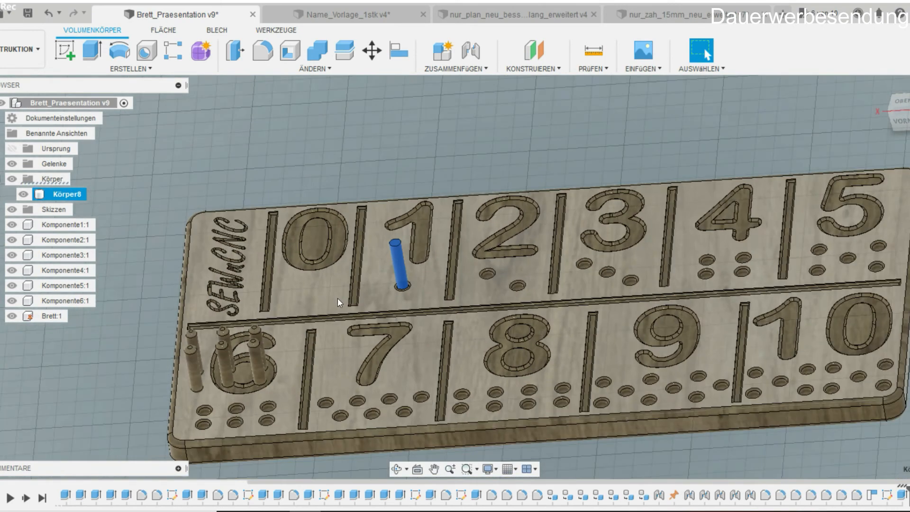
pyautogui.scroll(3, 338, 298)
pyautogui.click(332, 137)
pyautogui.click(372, 50)
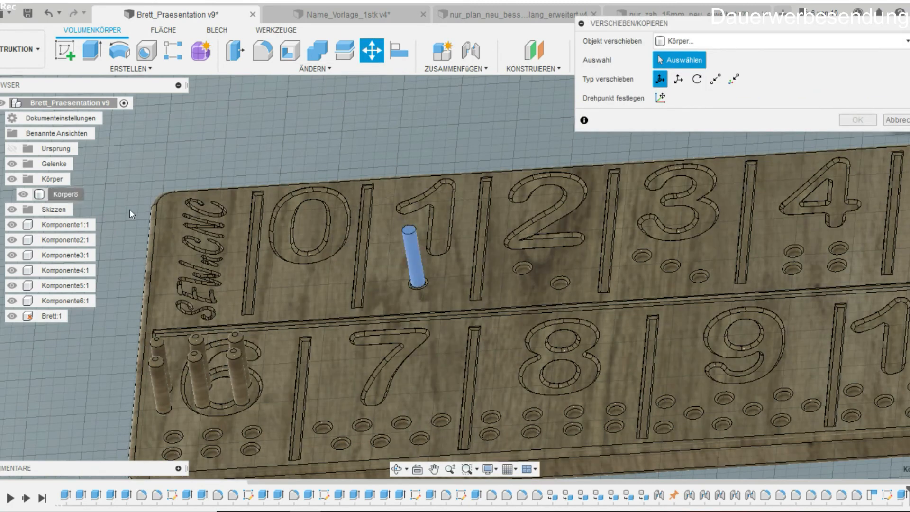
pyautogui.click(417, 254)
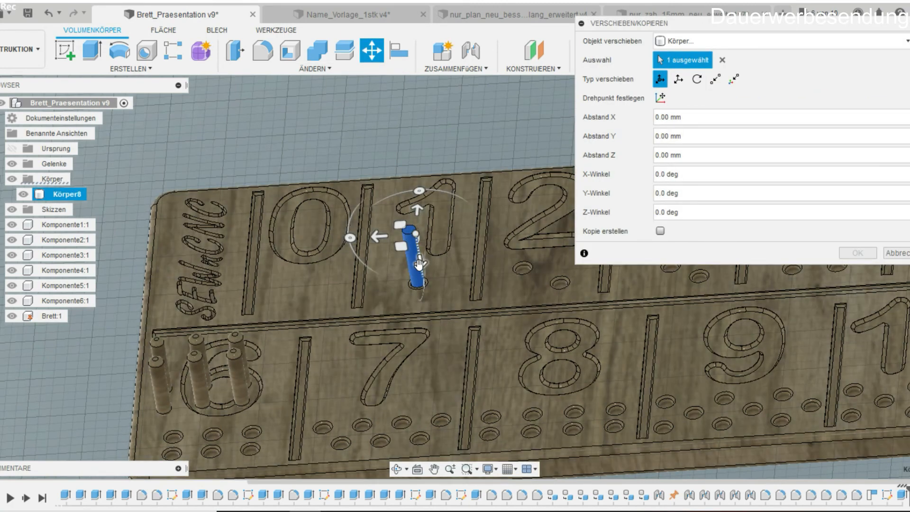
pyautogui.moveTo(419, 263); pyautogui.dragTo(408, 192)
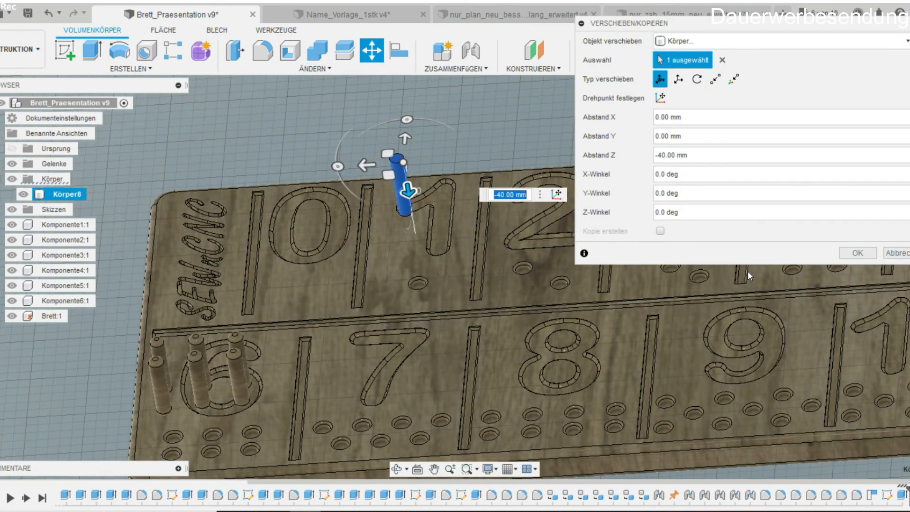
pyautogui.click(848, 259)
# Round the circular edges at both ends of the new pin with a constant-radius fillet.
pyautogui.keyDown('shift'); pyautogui.moveTo(456, 295); pyautogui.dragTo(498, 279, button='middle'); pyautogui.keyUp('shift')
pyautogui.scroll(2, 304, 156)
pyautogui.click(266, 48)
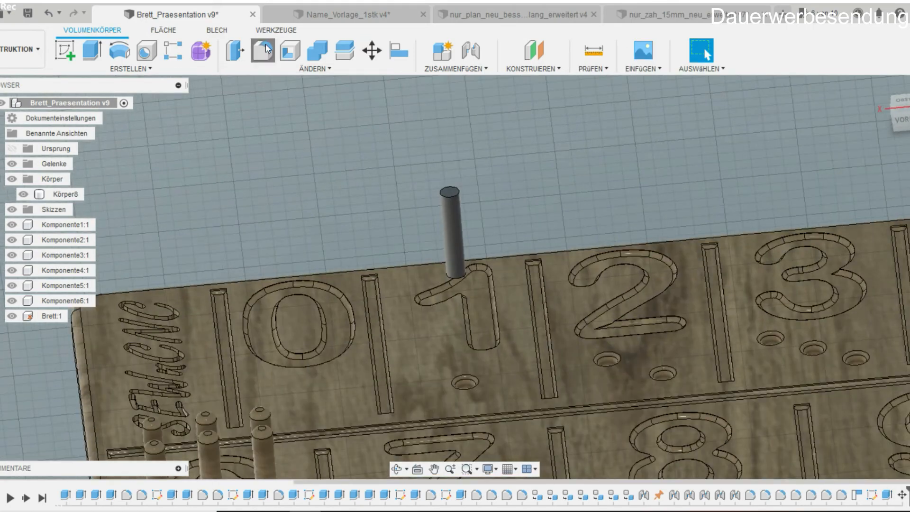
pyautogui.scroll(3, 446, 207)
pyautogui.click(402, 203)
pyautogui.moveTo(411, 295)
pyautogui.keyDown('shift'); pyautogui.mouseDown(button='middle')
pyautogui.moveTo(408, 313)
pyautogui.moveTo(412, 308)
pyautogui.mouseUp(button='middle'); pyautogui.keyUp('shift')
pyautogui.click(448, 384)
pyautogui.scroll(-3, 513, 212)
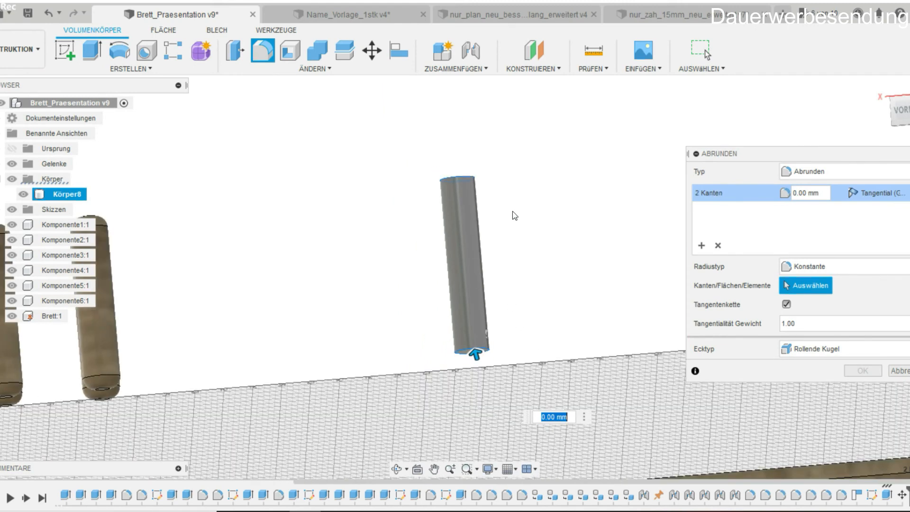
pyautogui.keyDown('shift'); pyautogui.moveTo(513, 211); pyautogui.dragTo(496, 254, button='middle'); pyautogui.keyUp('shift')
pyautogui.moveTo(479, 349); pyautogui.dragTo(480, 345)
pyautogui.click(863, 376)
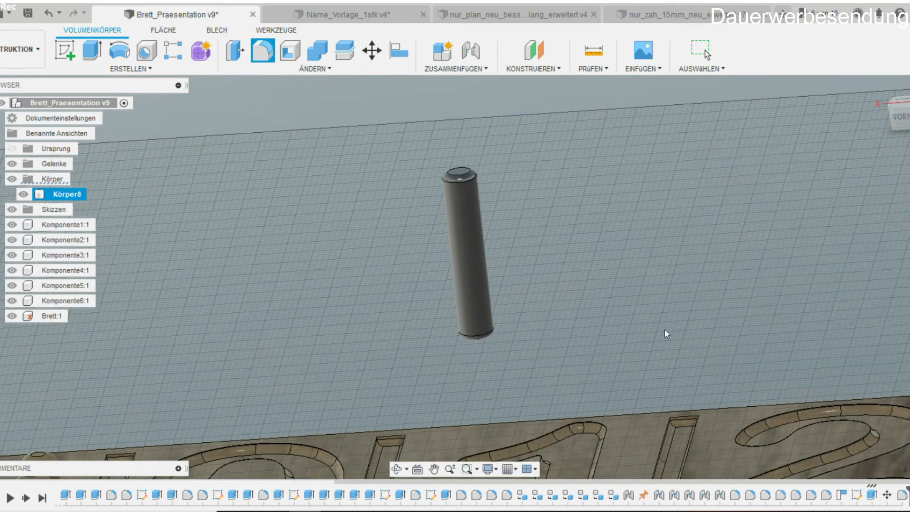
# Create a component from the rounded pin body Körper8 and select it among the existing pin components.
pyautogui.scroll(-3, 623, 301)
pyautogui.moveTo(584, 349); pyautogui.dragTo(536, 245, button='middle')
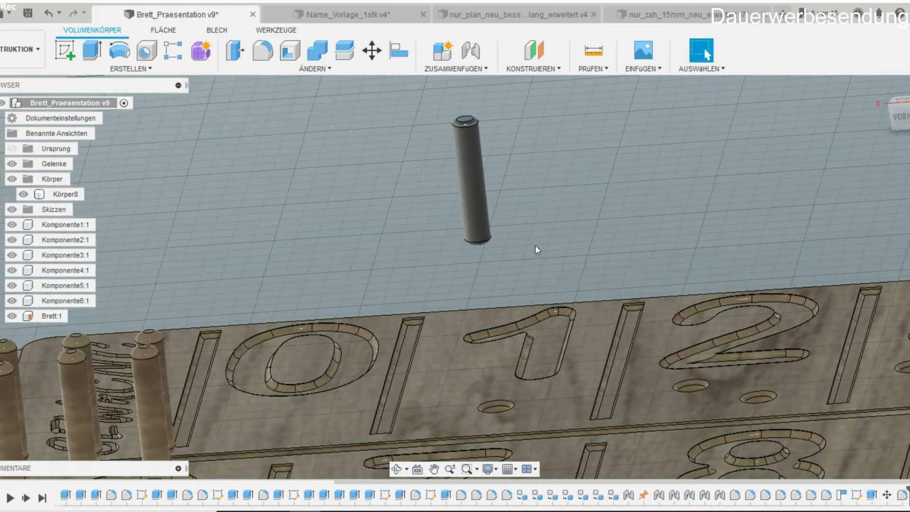
pyautogui.keyDown('shift'); pyautogui.moveTo(525, 203); pyautogui.dragTo(520, 209, button='middle'); pyautogui.keyUp('shift')
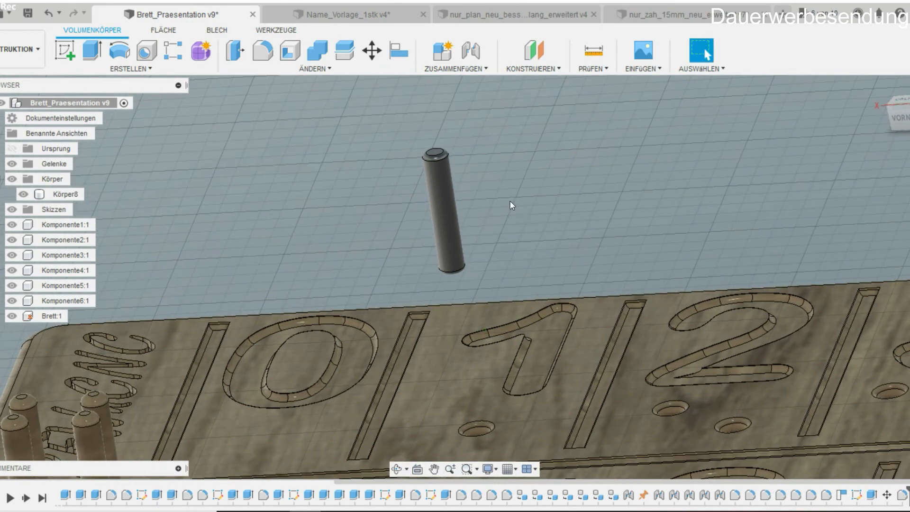
pyautogui.rightClick(57, 195)
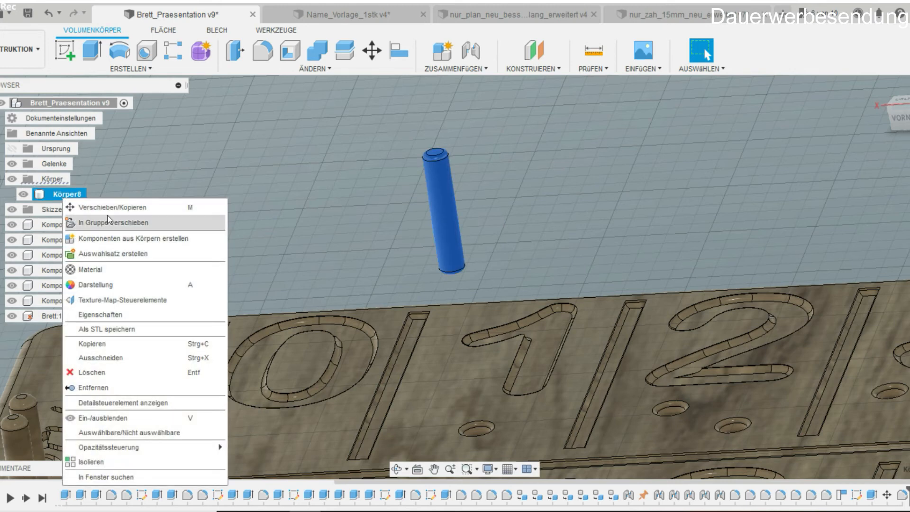
pyautogui.click(118, 238)
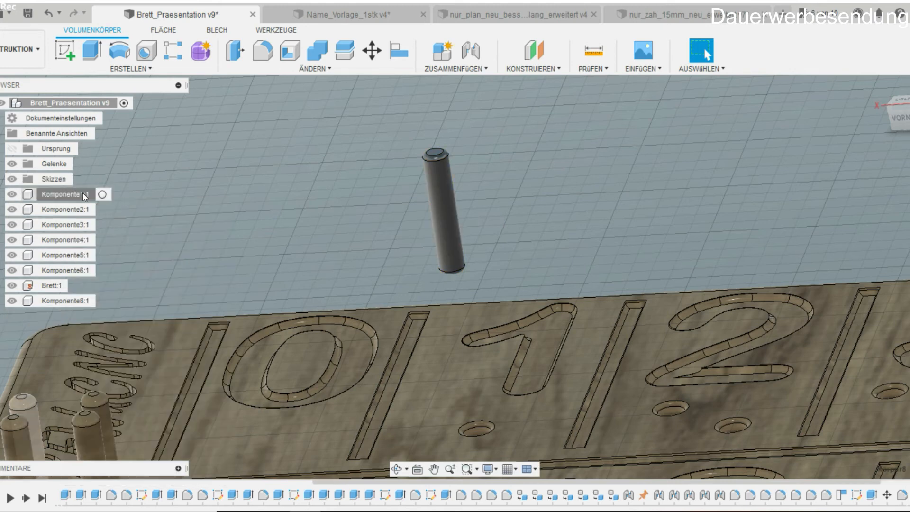
pyautogui.click(83, 192)
pyautogui.click(68, 274)
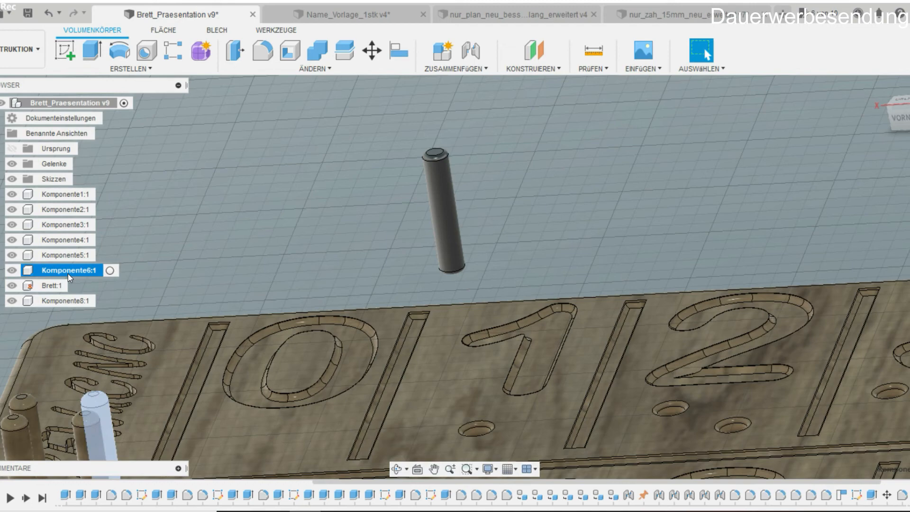
pyautogui.click(63, 299)
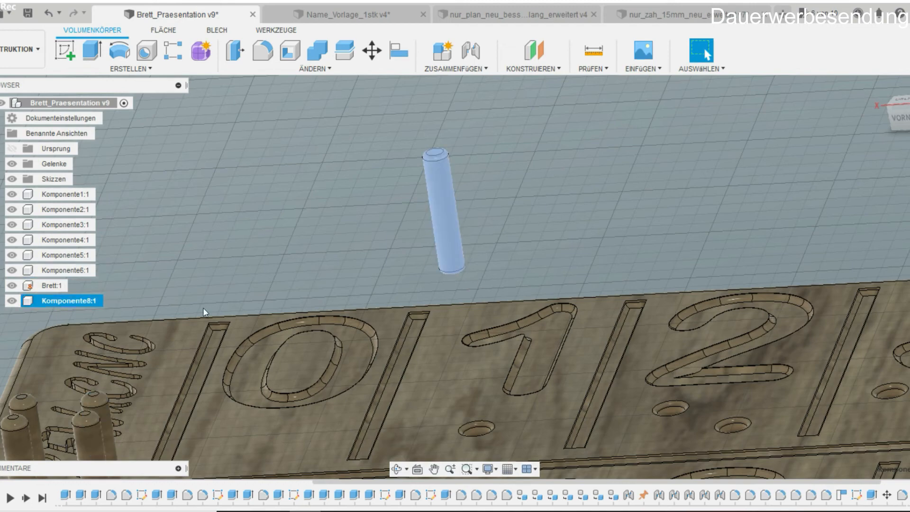
# Start a joint with the slider motion type and pick the new pin Komponente8 as its first component.
pyautogui.click(43, 317)
pyautogui.click(59, 302)
pyautogui.scroll(-3, 331, 232)
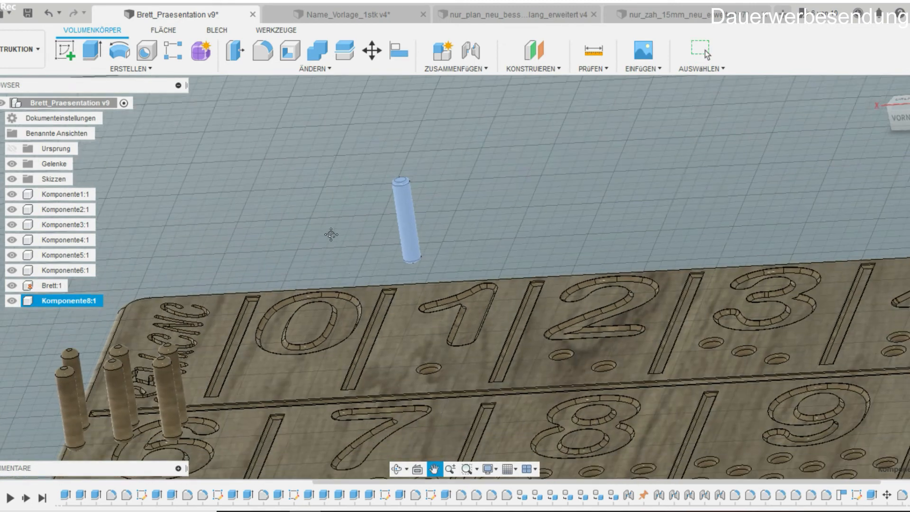
pyautogui.click(453, 151)
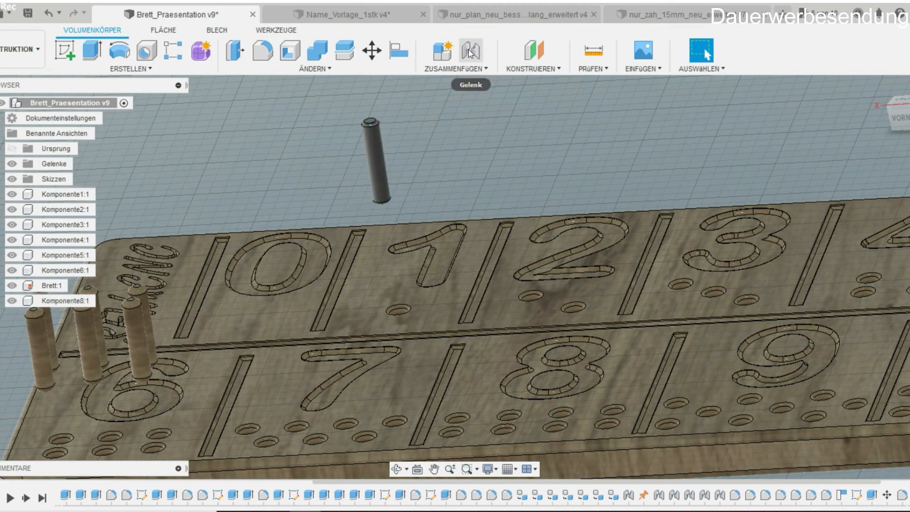
pyautogui.click(471, 51)
pyautogui.click(820, 172)
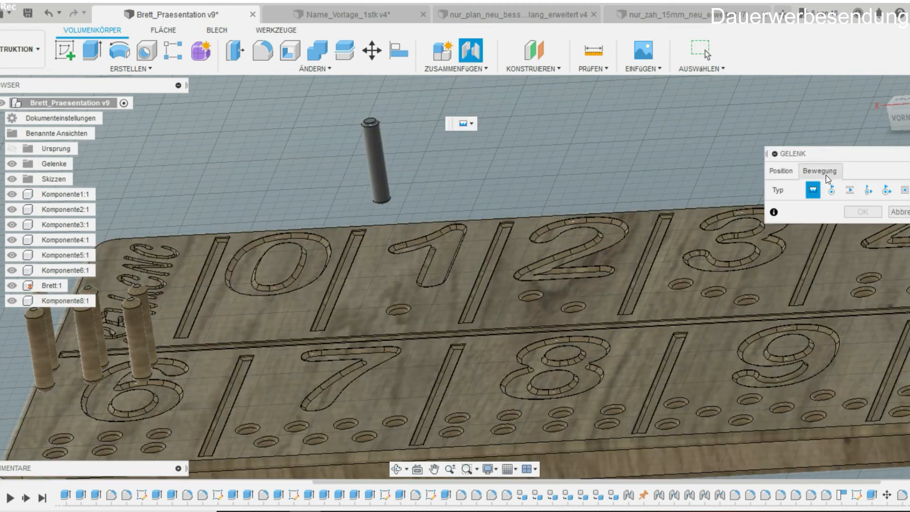
pyautogui.click(847, 190)
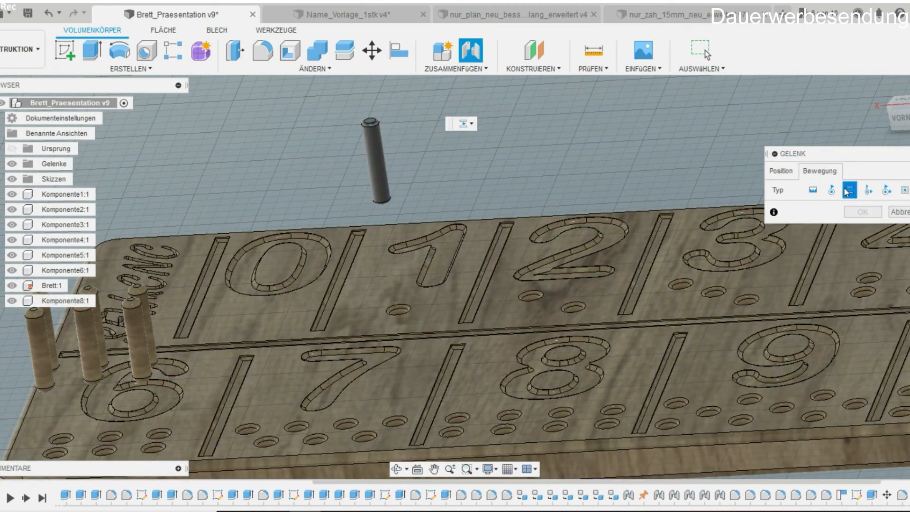
pyautogui.click(781, 171)
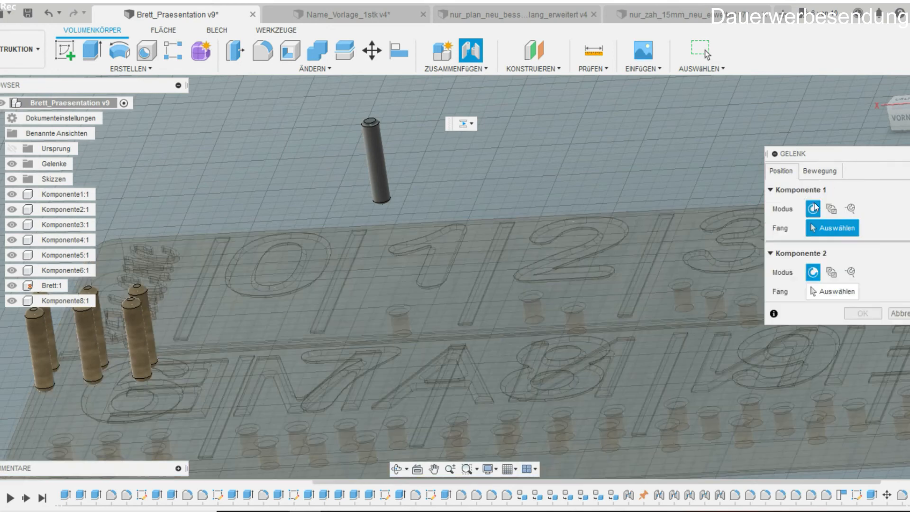
pyautogui.click(376, 152)
pyautogui.scroll(5, 357, 164)
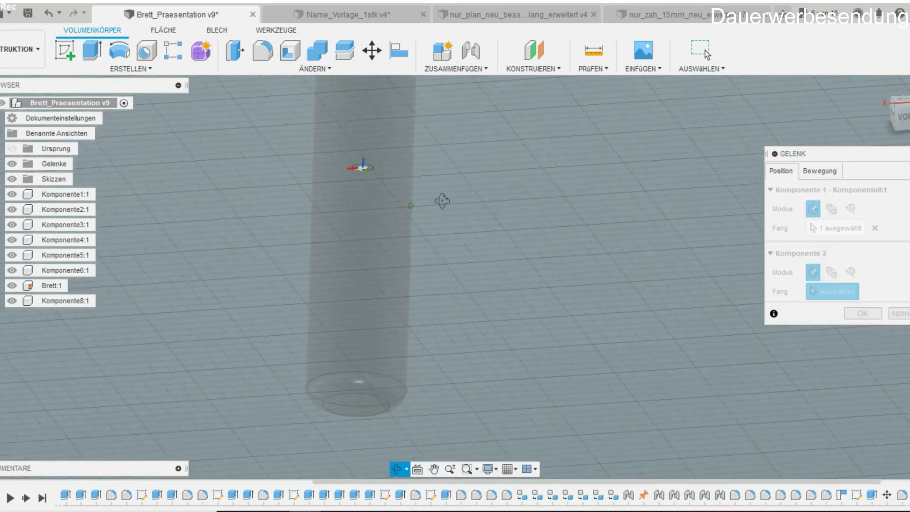
# Join the pin to the hole below the number 1 on Brett and complete the slider joint.
pyautogui.scroll(-8, 343, 208)
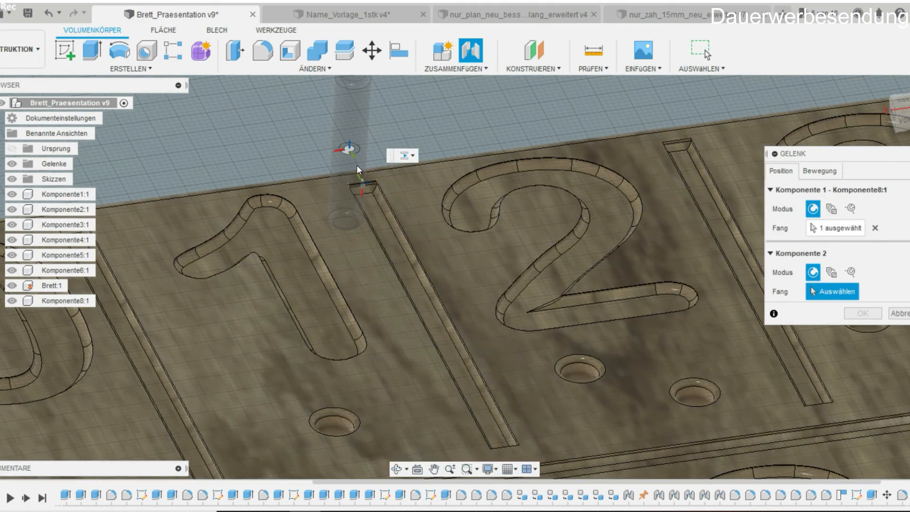
pyautogui.scroll(3, 340, 425)
pyautogui.click(326, 427)
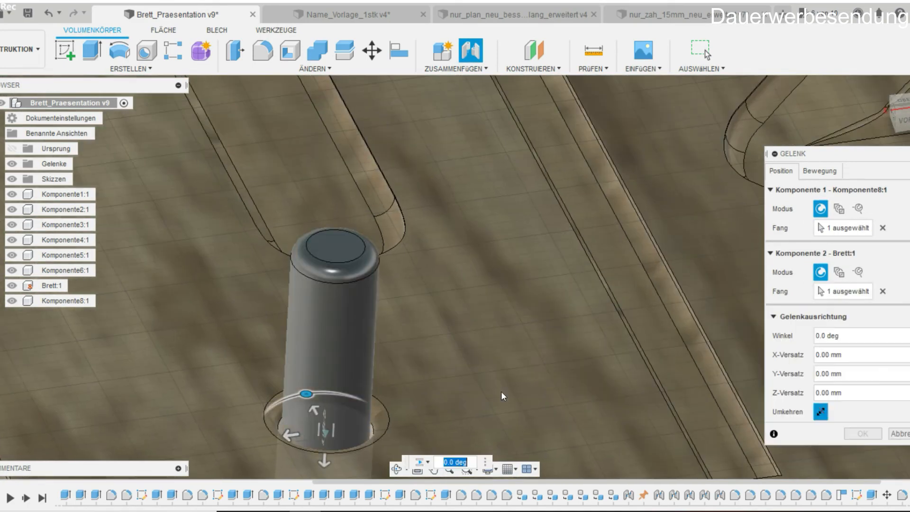
pyautogui.scroll(-6, 541, 346)
pyautogui.moveTo(587, 456); pyautogui.dragTo(520, 396, button='middle')
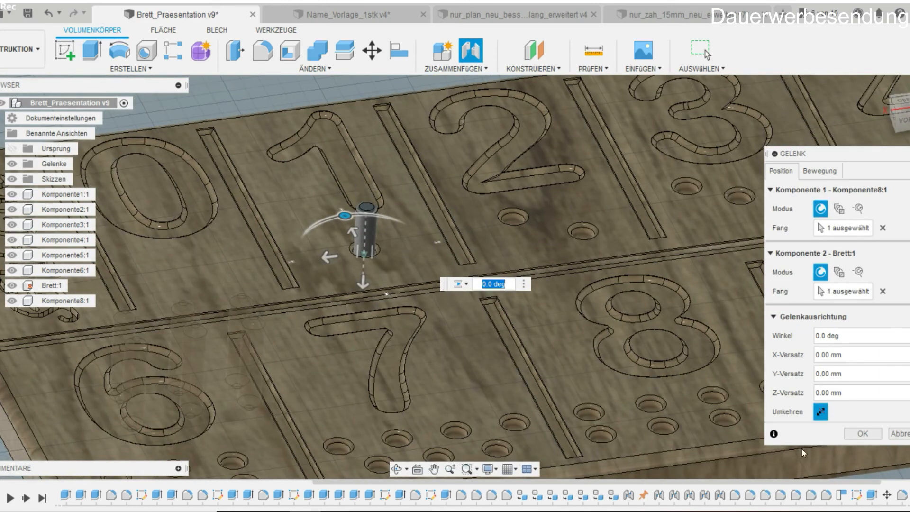
pyautogui.click(862, 433)
# Slide the new pin back and forth along its joint axis to check the motion through the hole.
pyautogui.scroll(-3, 365, 307)
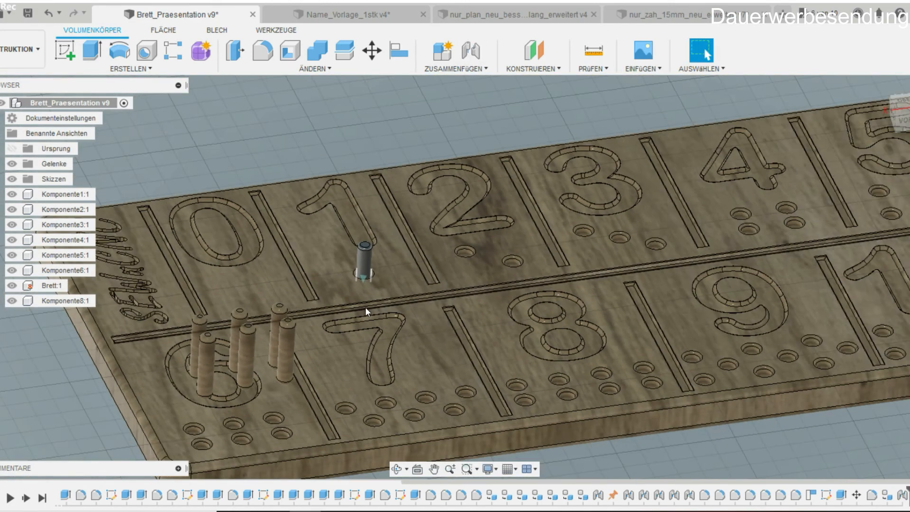
pyautogui.scroll(3, 353, 309)
pyautogui.click(365, 259)
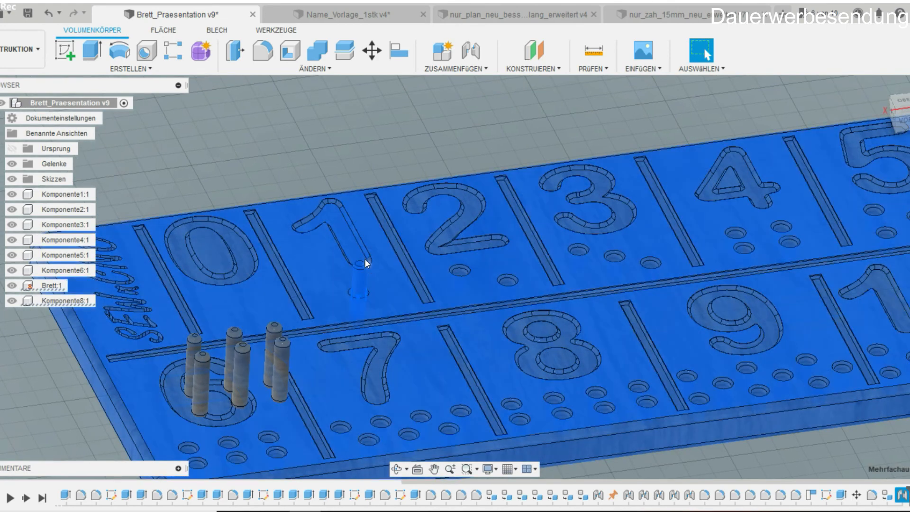
pyautogui.moveTo(360, 267); pyautogui.dragTo(351, 354)
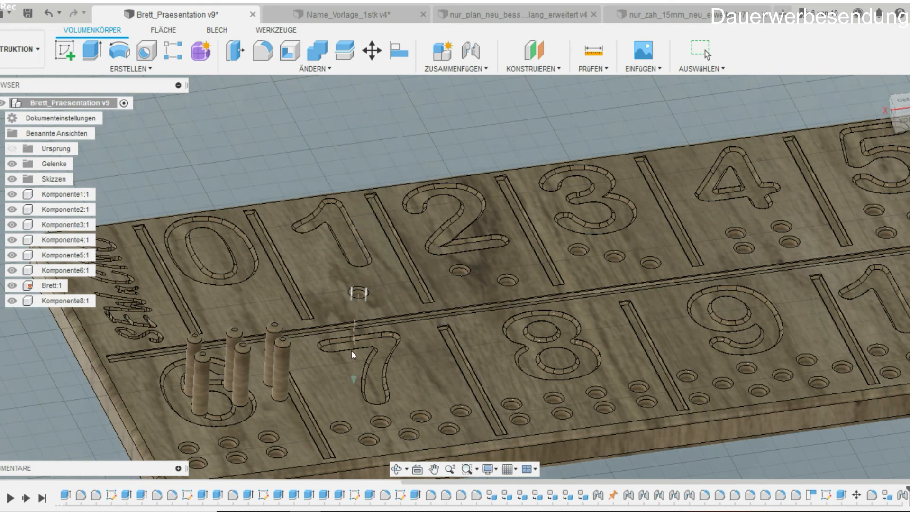
pyautogui.moveTo(214, 178); pyautogui.dragTo(325, 140)
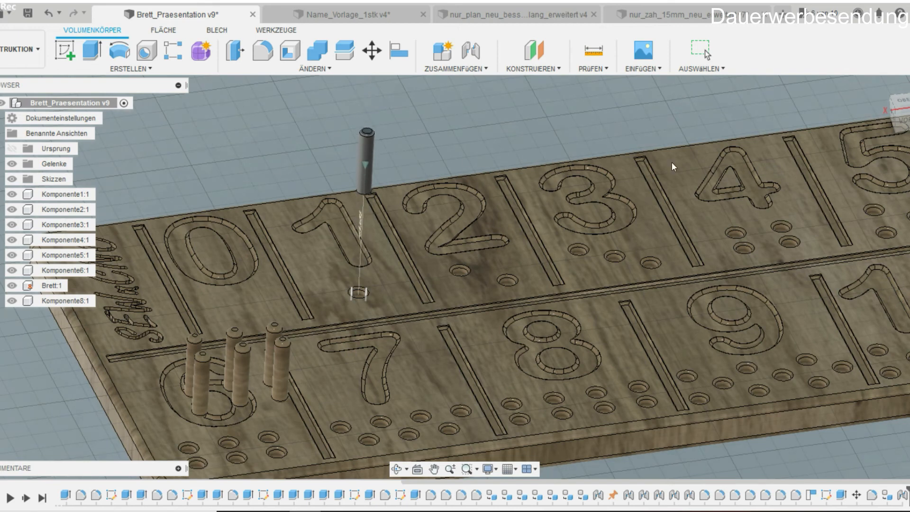
pyautogui.moveTo(673, 166); pyautogui.dragTo(360, 322)
pyautogui.moveTo(476, 204); pyautogui.dragTo(433, 156)
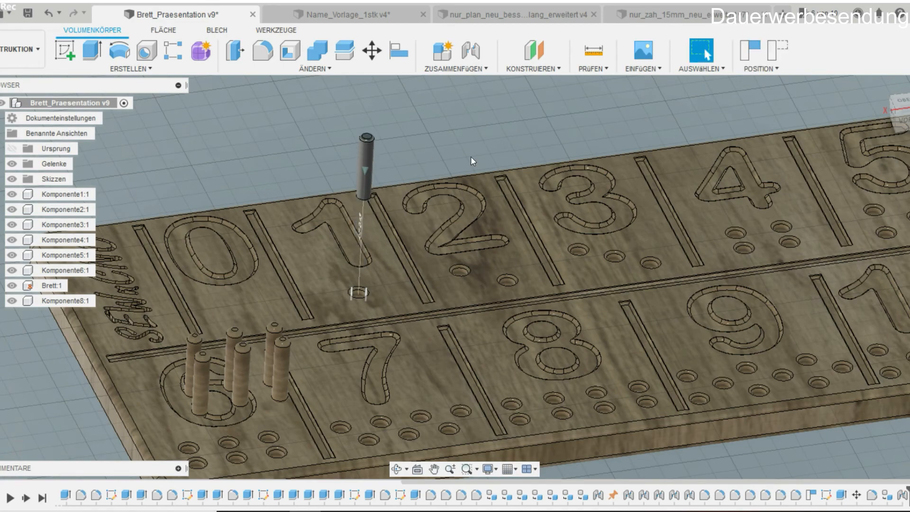
# Open the motion limits of the pin's joint Schieberegler10 and enable its minimum and maximum.
pyautogui.keyDown('shift'); pyautogui.moveTo(430, 253); pyautogui.dragTo(456, 260, button='middle'); pyautogui.keyUp('shift')
pyautogui.scroll(3, 436, 269)
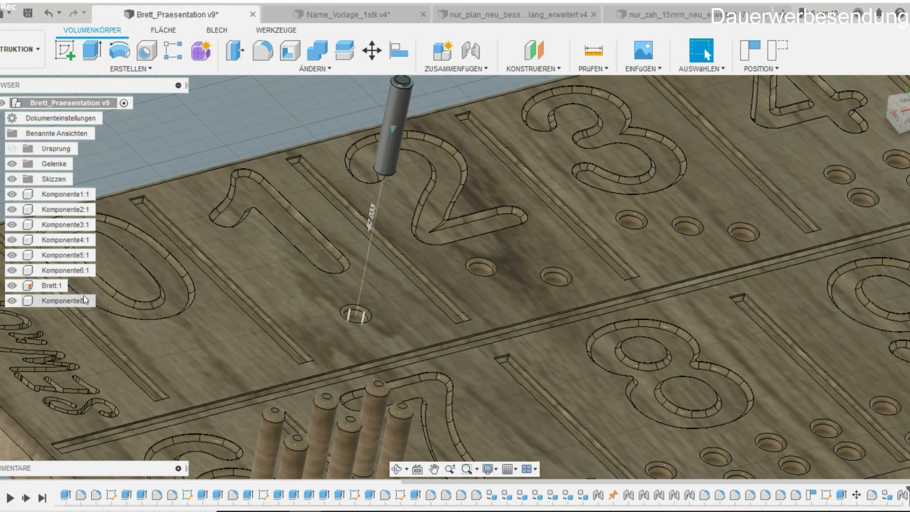
pyautogui.click(64, 300)
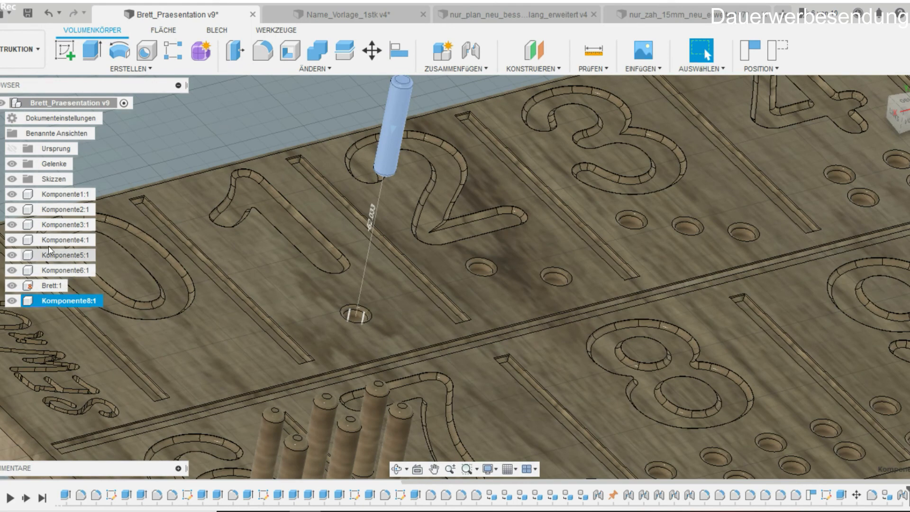
pyautogui.click(0, 164)
pyautogui.click(86, 272)
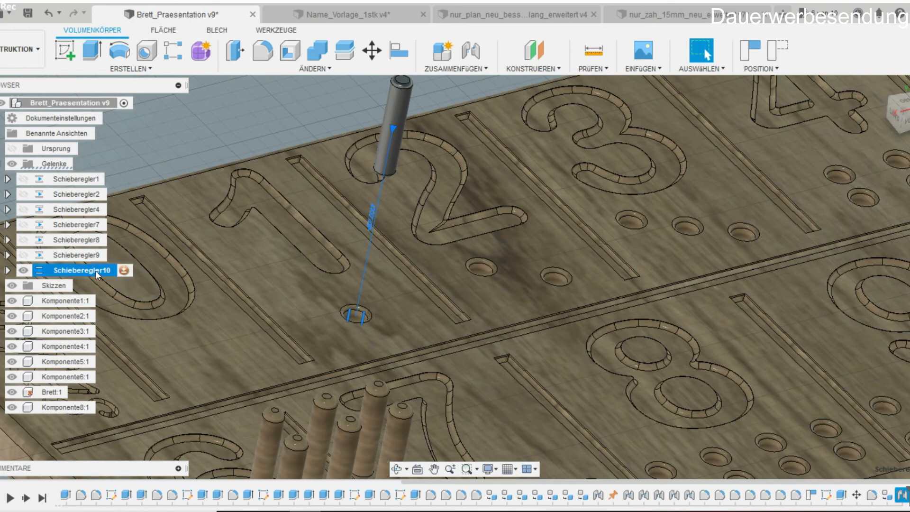
pyautogui.click(124, 271)
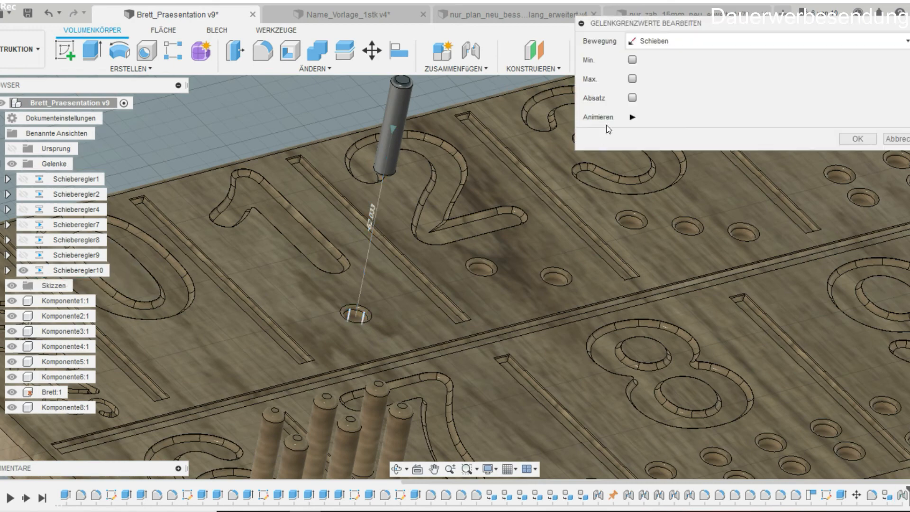
pyautogui.click(632, 60)
pyautogui.click(633, 98)
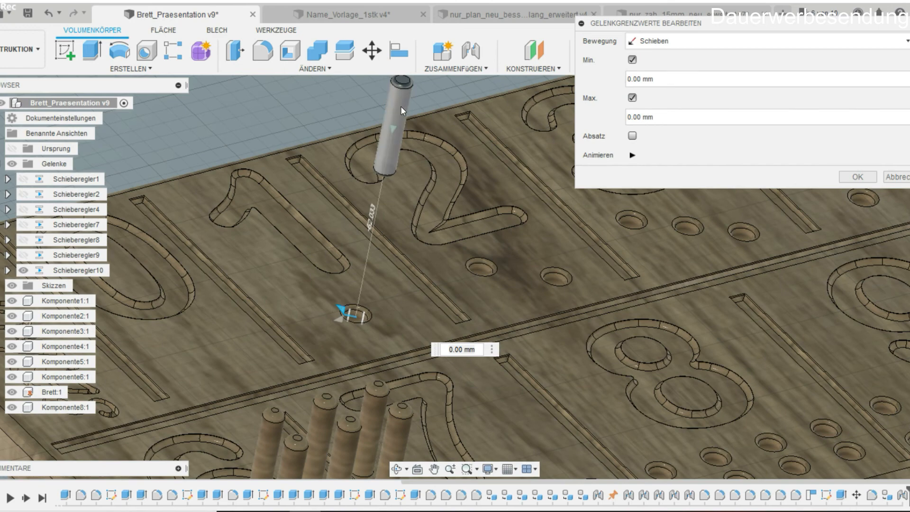
# Limit the pin's slider travel to a minimum of -40 mm and a maximum of 0 mm.
pyautogui.moveTo(400, 106); pyautogui.dragTo(398, 133)
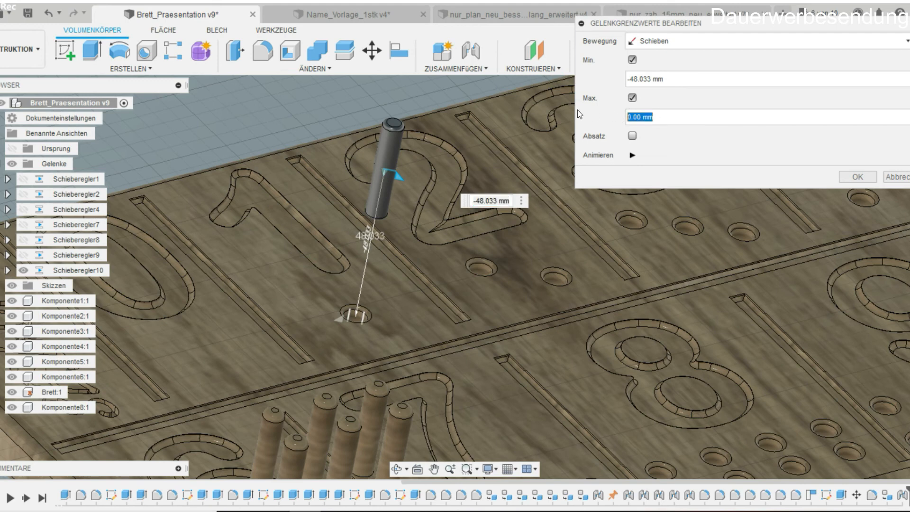
pyautogui.write('-40')
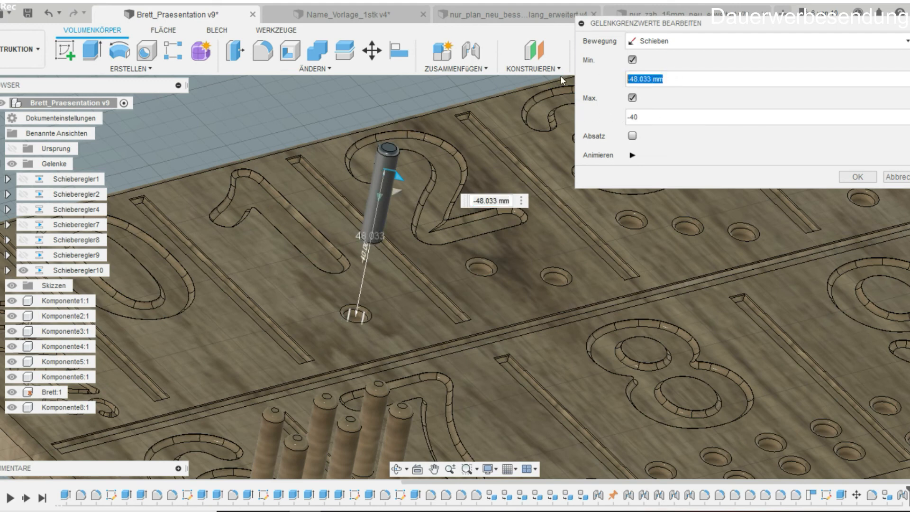
pyautogui.press('Num_Lock')
pyautogui.press('Num_Lock')
pyautogui.write('0')
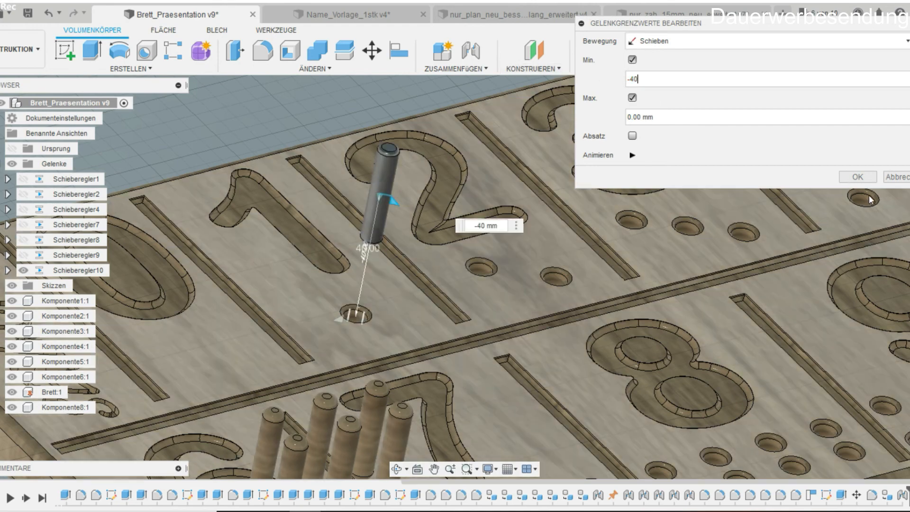
pyautogui.click(857, 177)
# Slide the pin along its joint axis to test the limits, then examine the whole board.
pyautogui.moveTo(369, 184); pyautogui.dragTo(344, 282)
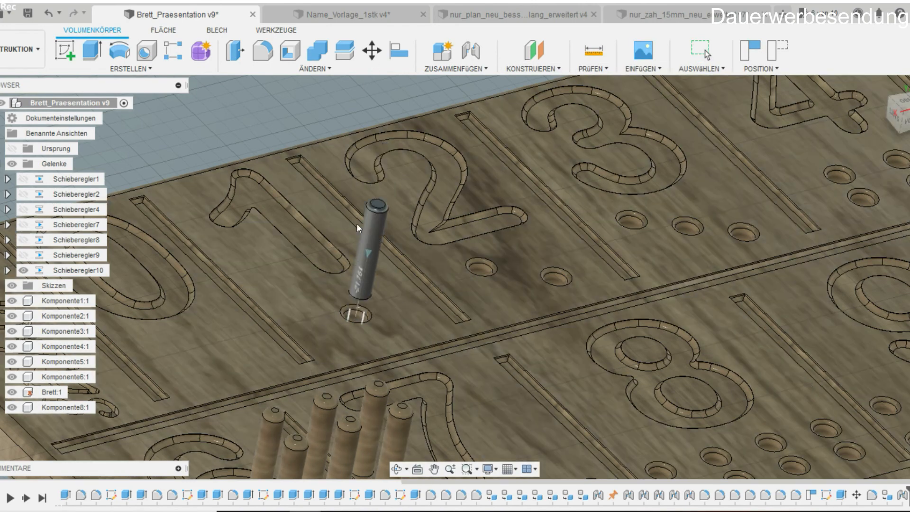
pyautogui.moveTo(357, 227); pyautogui.dragTo(374, 213)
pyautogui.keyDown('shift'); pyautogui.moveTo(374, 214); pyautogui.dragTo(371, 298, button='middle'); pyautogui.keyUp('shift')
pyautogui.scroll(-8, 371, 320)
pyautogui.moveTo(450, 339); pyautogui.dragTo(417, 288, button='middle')
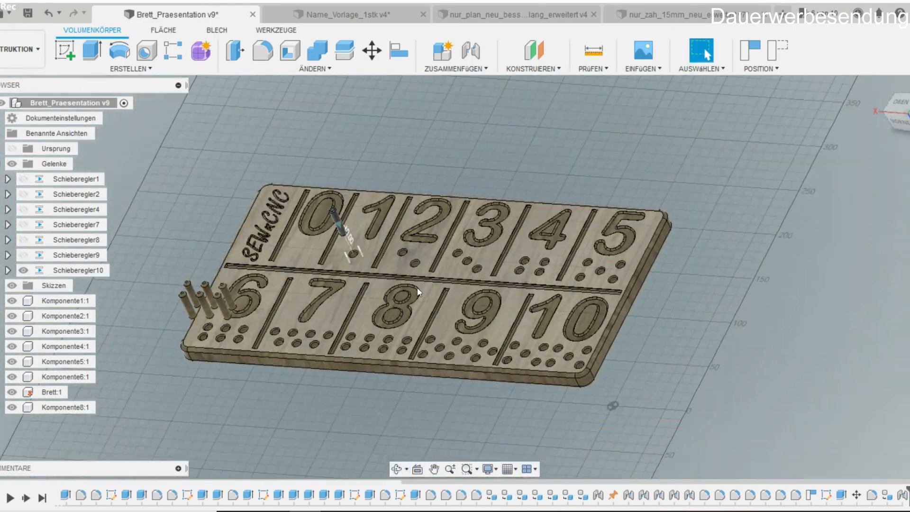
# Switch to the Animation workspace and place the playhead of Drehbuch2 at 28.5, the end of its last view action.
pyautogui.click(18, 41)
pyautogui.click(30, 141)
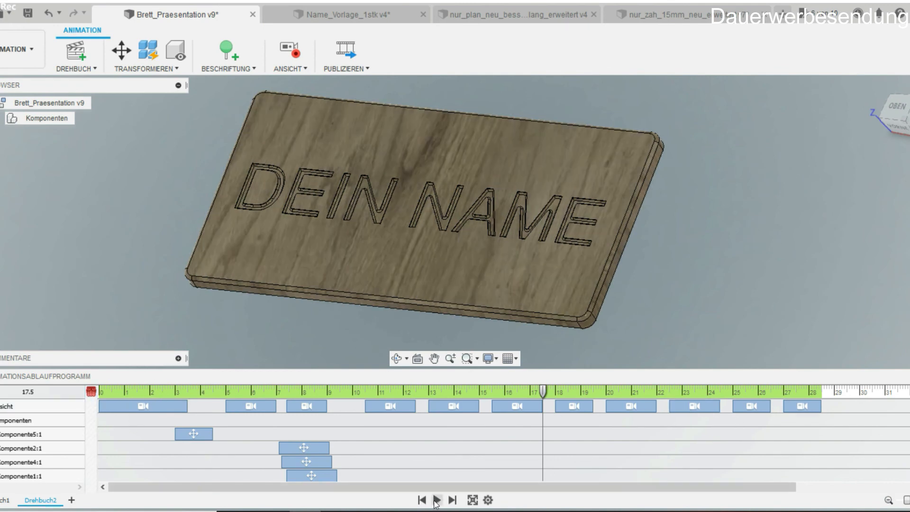
pyautogui.moveTo(436, 488); pyautogui.dragTo(639, 489)
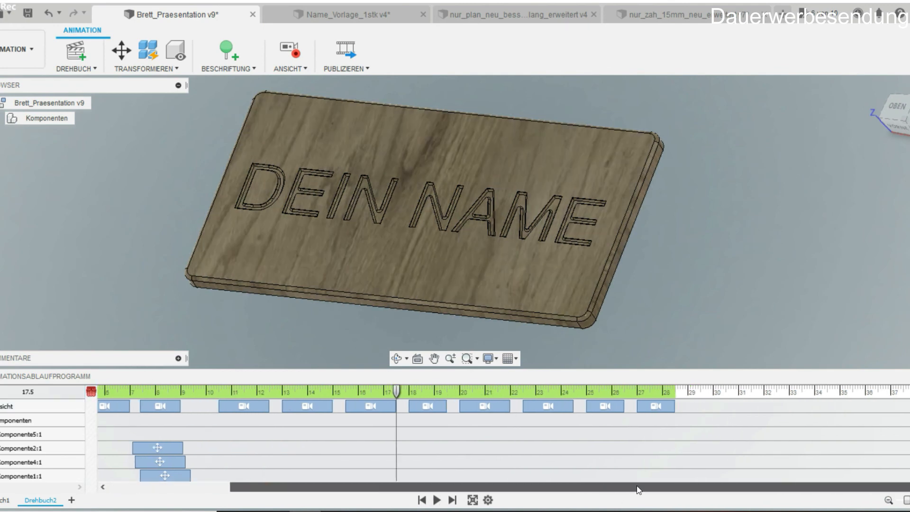
pyautogui.click(676, 395)
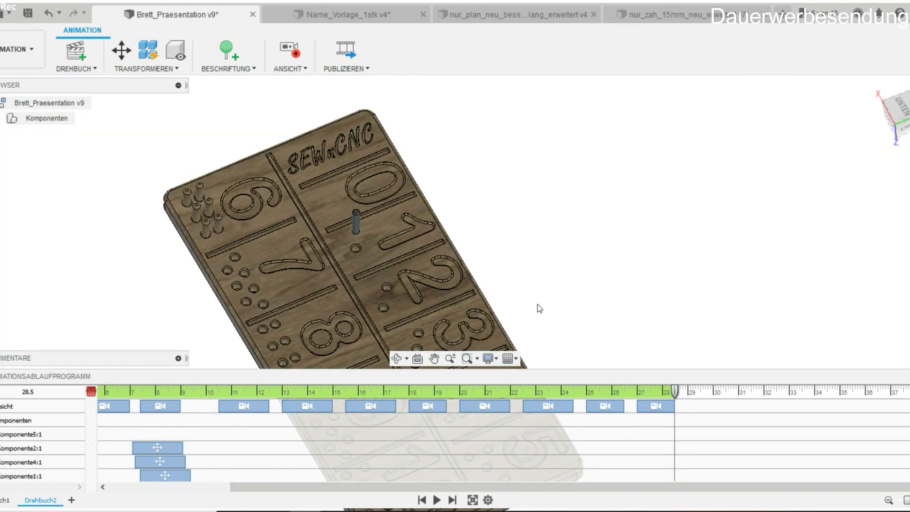
# Record a camera move ending at 30.1 in Drehbuch2 that shows the number board with the raised pin over the 1.
pyautogui.moveTo(526, 315); pyautogui.dragTo(574, 313)
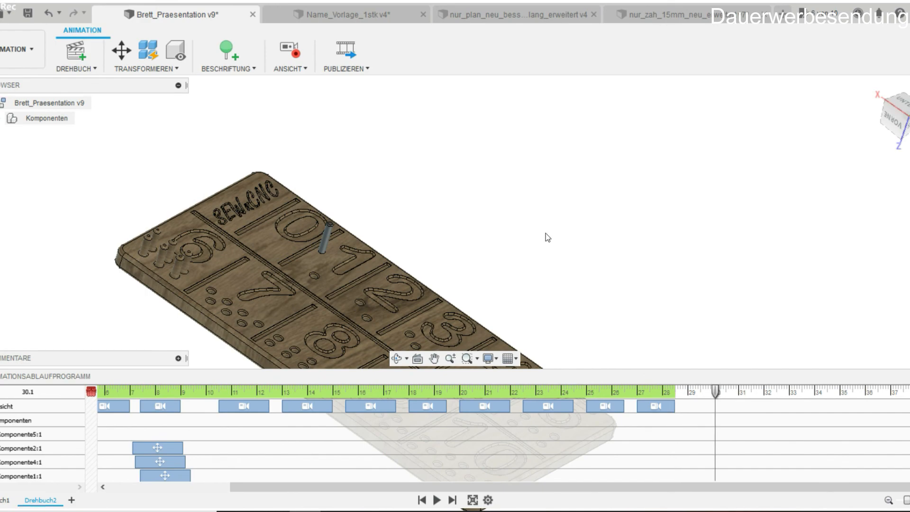
pyautogui.keyDown('shift'); pyautogui.moveTo(528, 258); pyautogui.dragTo(545, 301, button='middle'); pyautogui.keyUp('shift')
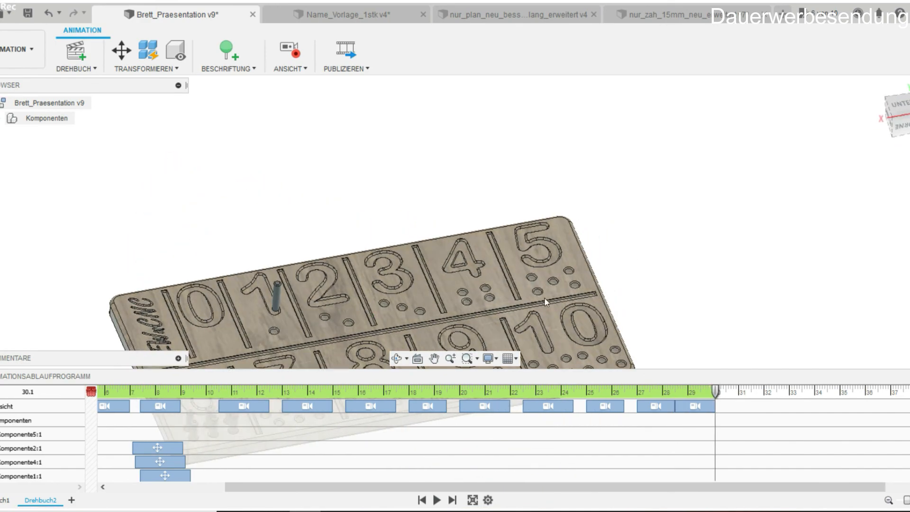
pyautogui.moveTo(631, 288); pyautogui.dragTo(731, 208, button='middle')
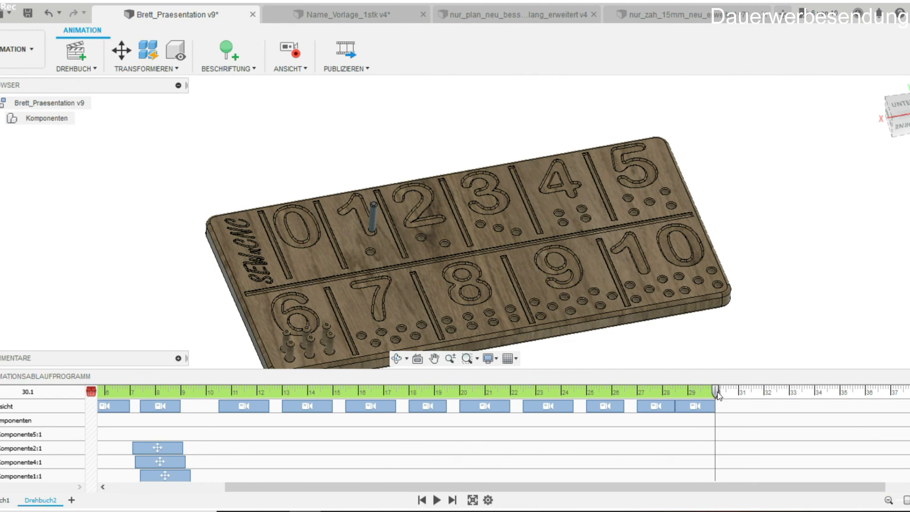
# Return the playhead to 28.5 and play the animation briefly to check it.
pyautogui.moveTo(716, 392); pyautogui.dragTo(676, 390)
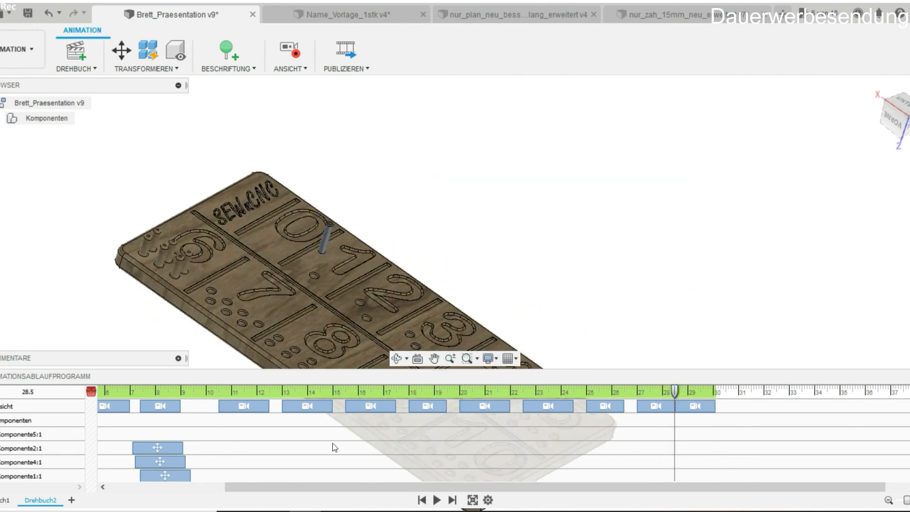
pyautogui.click(441, 502)
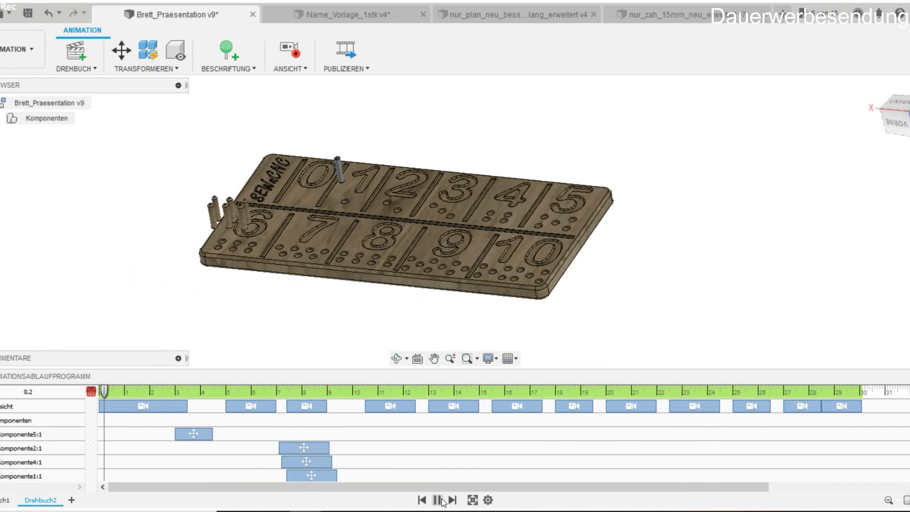
pyautogui.click(436, 500)
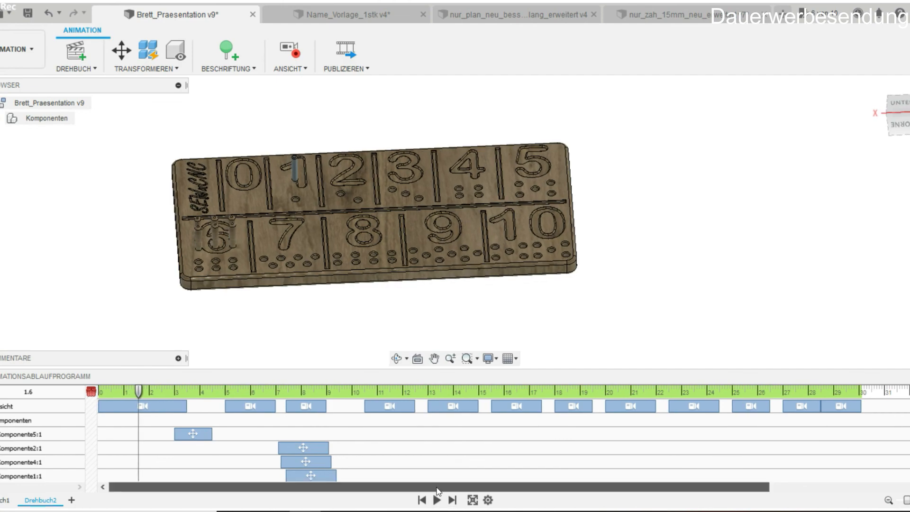
# Record a camera move ending at 32.0 in Drehbuch2 that zooms in closely on the raised pin beside the 0.
pyautogui.hscroll(5, 696, 400)
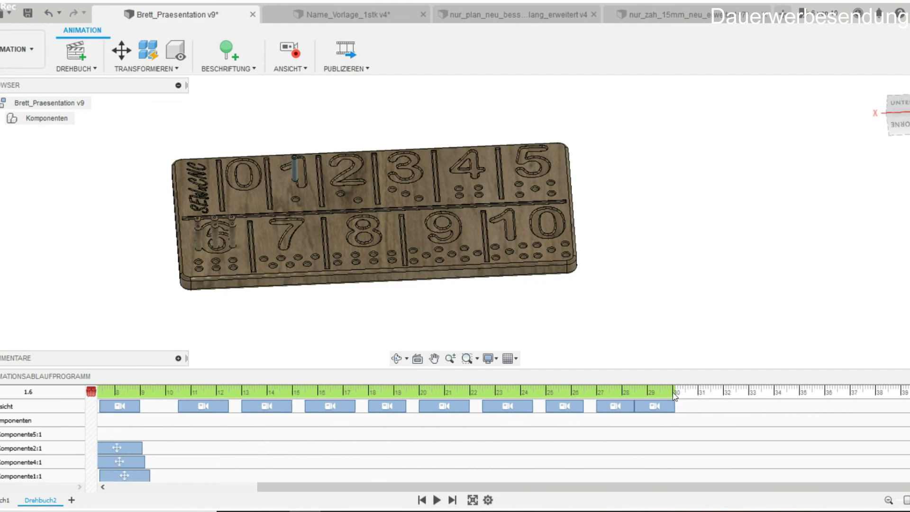
pyautogui.click(673, 392)
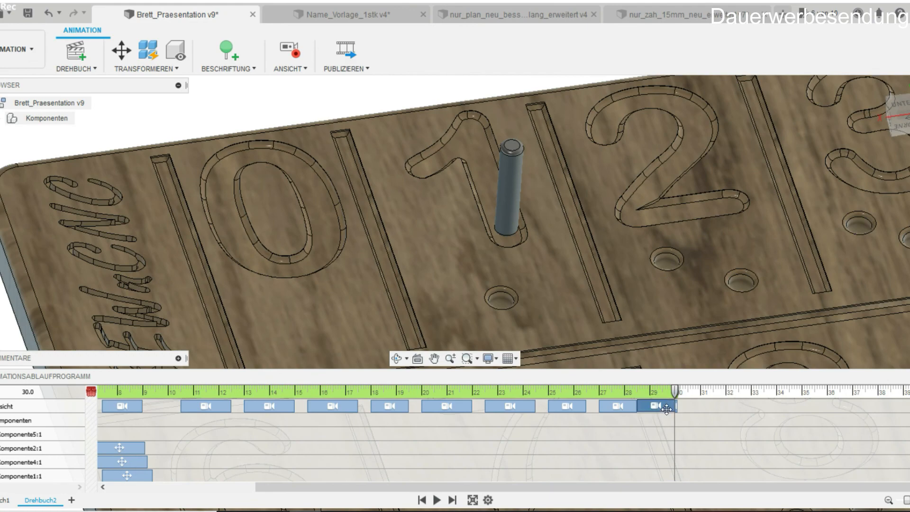
pyautogui.moveTo(674, 393)
pyautogui.mouseDown()
pyautogui.moveTo(659, 390)
pyautogui.moveTo(678, 393)
pyautogui.mouseUp()
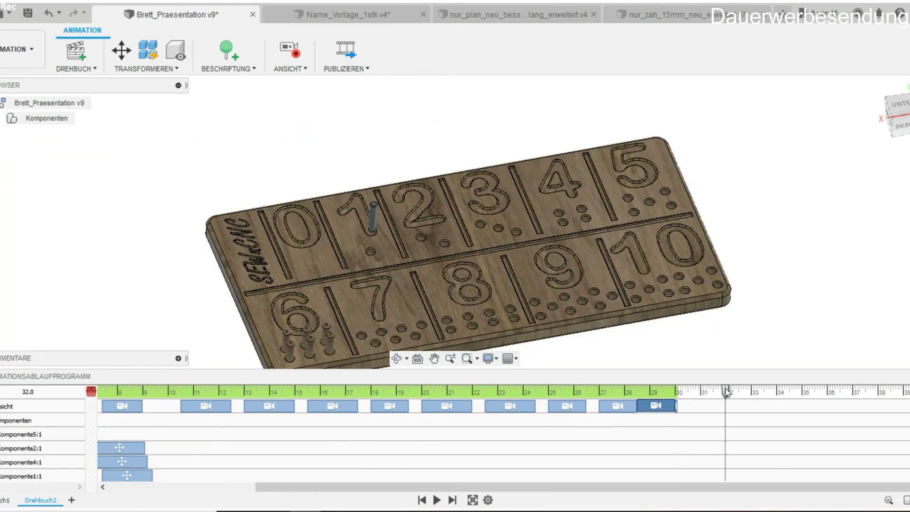
pyautogui.scroll(10, 287, 220)
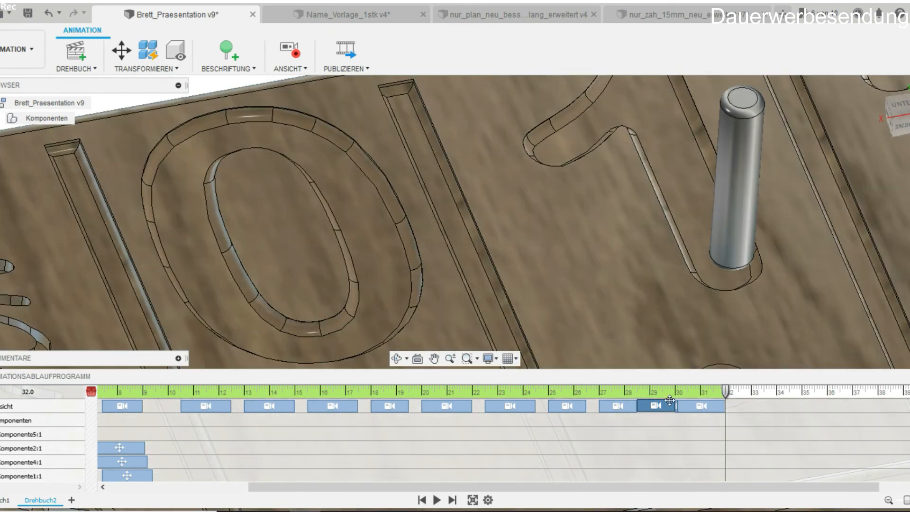
# Place the playhead at 29.8, then play the animation briefly and pause it to check the camera moves.
pyautogui.click(667, 392)
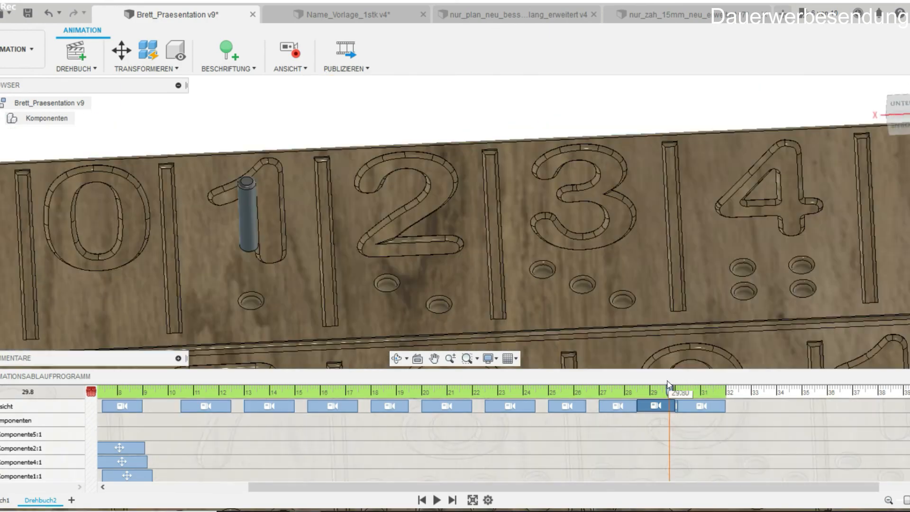
pyautogui.click(438, 500)
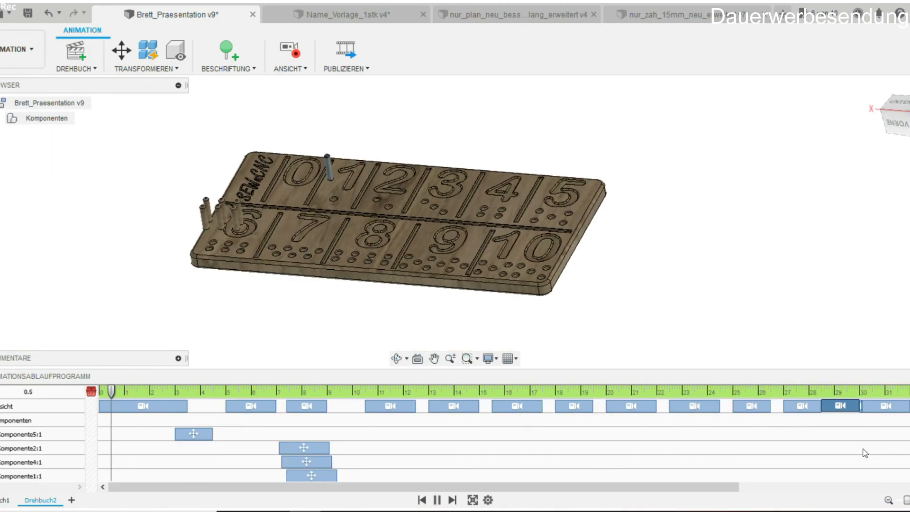
pyautogui.click(437, 500)
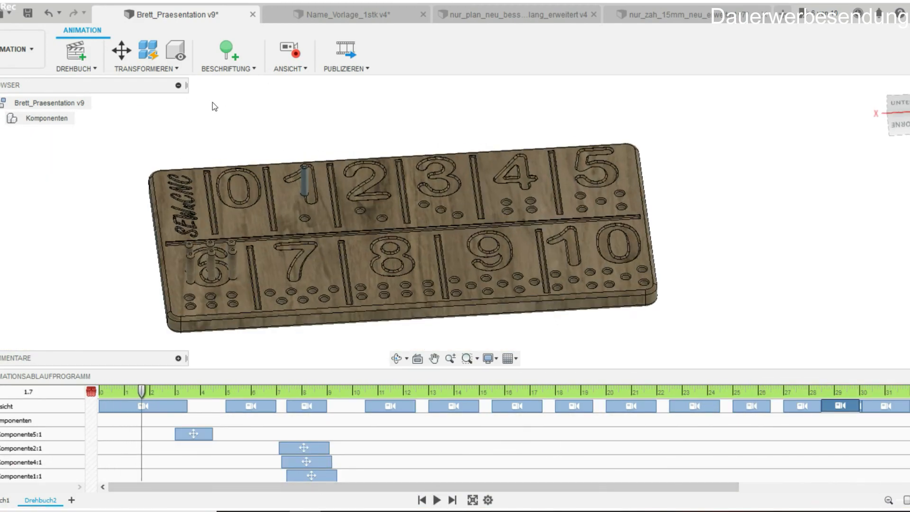
# At 1.7 in Drehbuch2, move the pin over the 1 by 40 mm in Z and frame the whole board at an angle.
pyautogui.scroll(3, 213, 101)
pyautogui.click(111, 57)
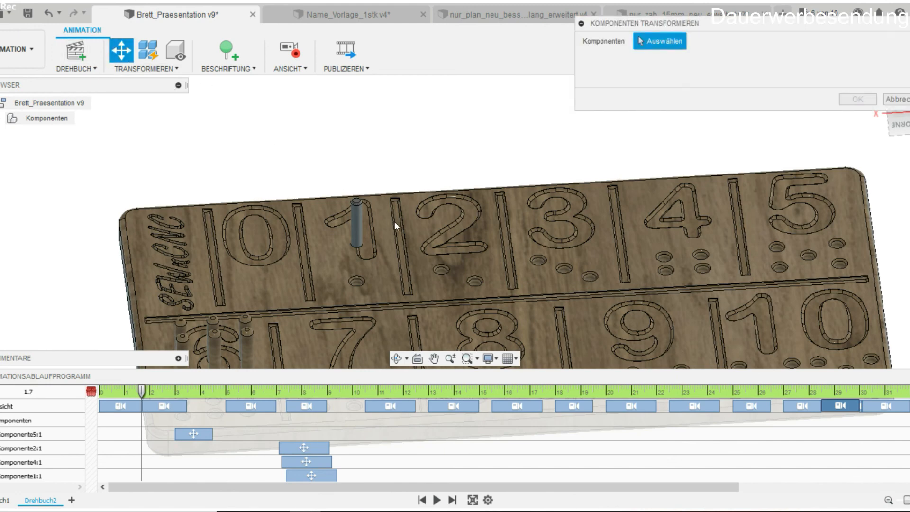
pyautogui.click(360, 222)
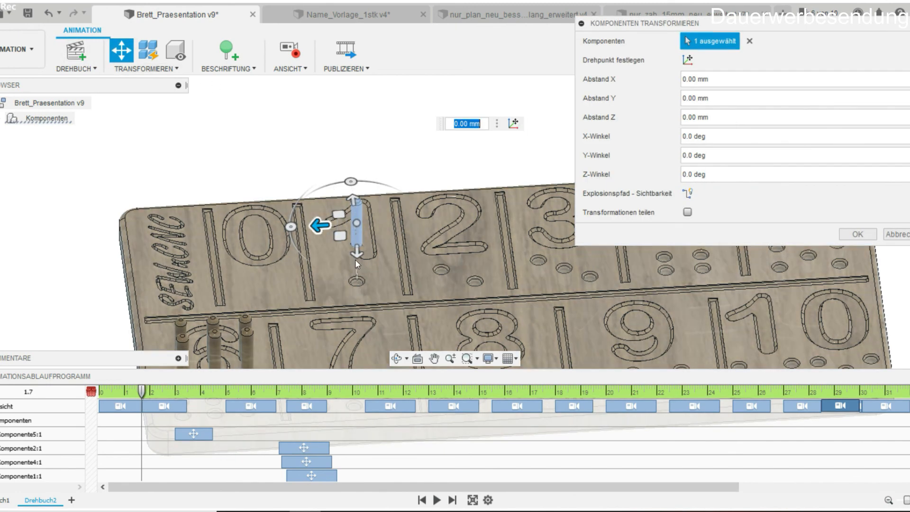
pyautogui.moveTo(355, 260); pyautogui.dragTo(356, 317)
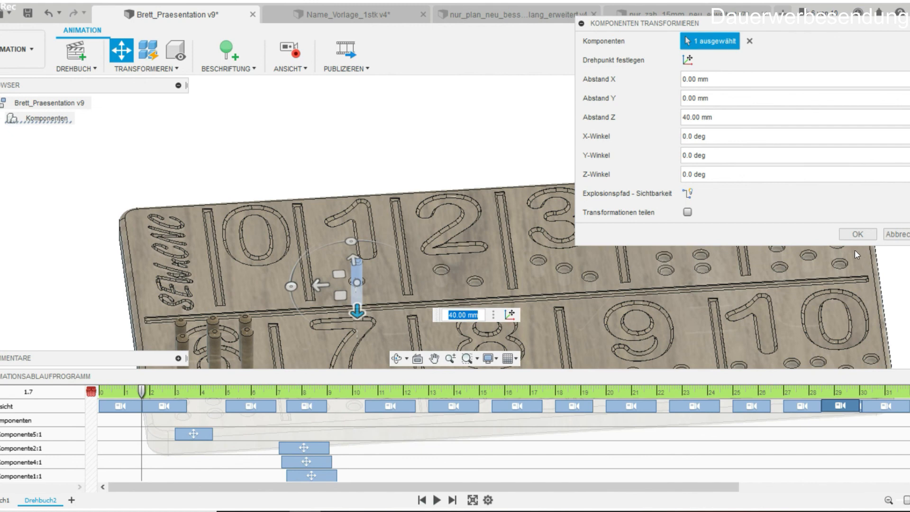
pyautogui.click(846, 236)
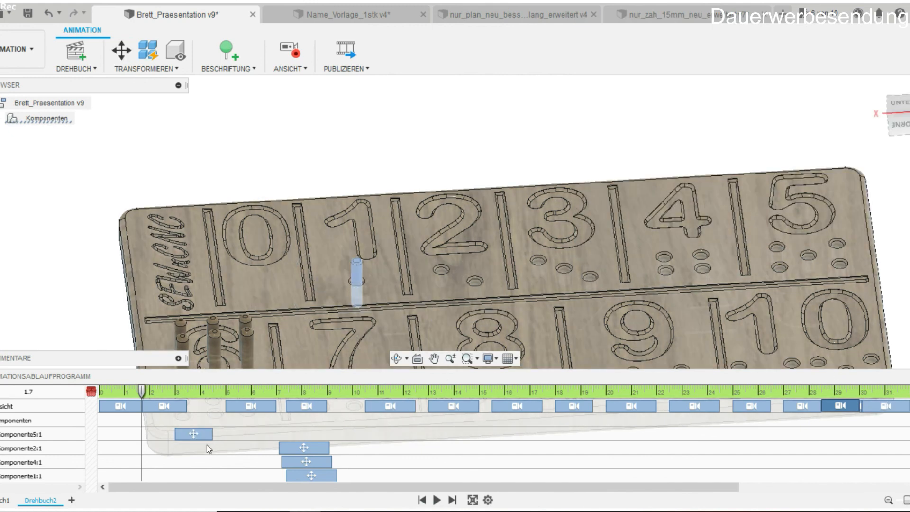
pyautogui.scroll(-4, 427, 246)
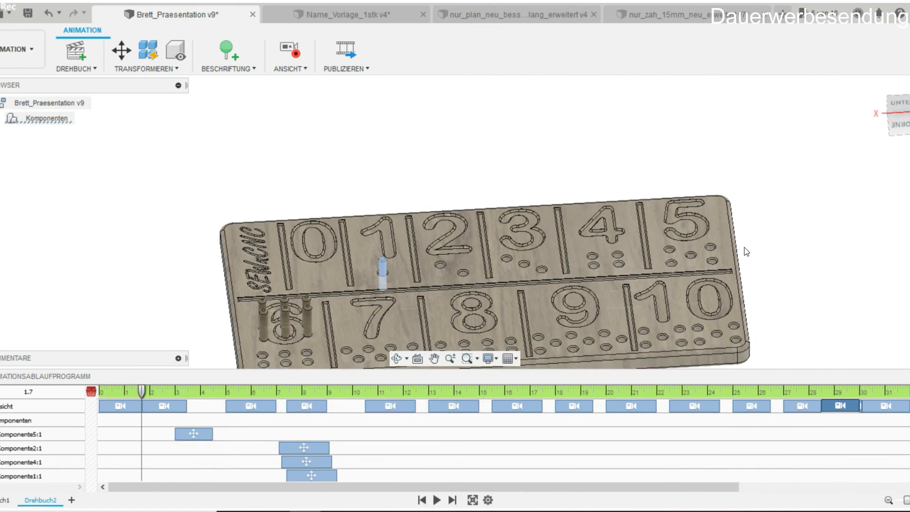
pyautogui.click(784, 226)
pyautogui.keyDown('shift'); pyautogui.moveTo(784, 226); pyautogui.dragTo(418, 223, button='middle'); pyautogui.keyUp('shift')
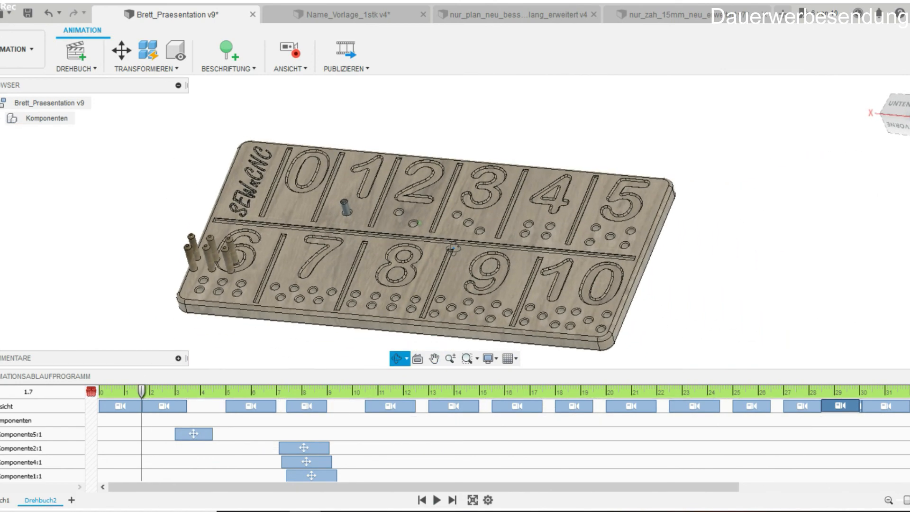
# Switch to the nur_zah_15mm_neu_erweitert document, clear the selection and examine the number board from a low angle.
pyautogui.click(665, 20)
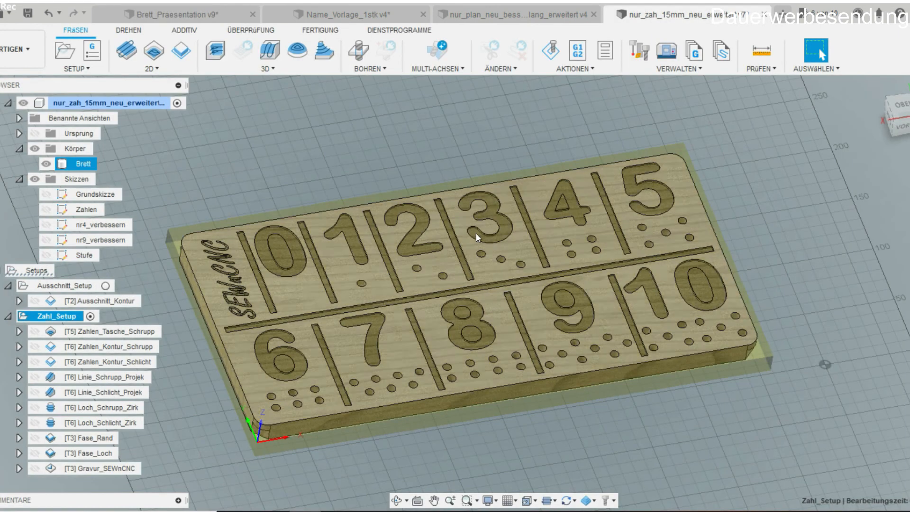
pyautogui.click(528, 419)
pyautogui.moveTo(538, 399); pyautogui.dragTo(548, 421, button='middle')
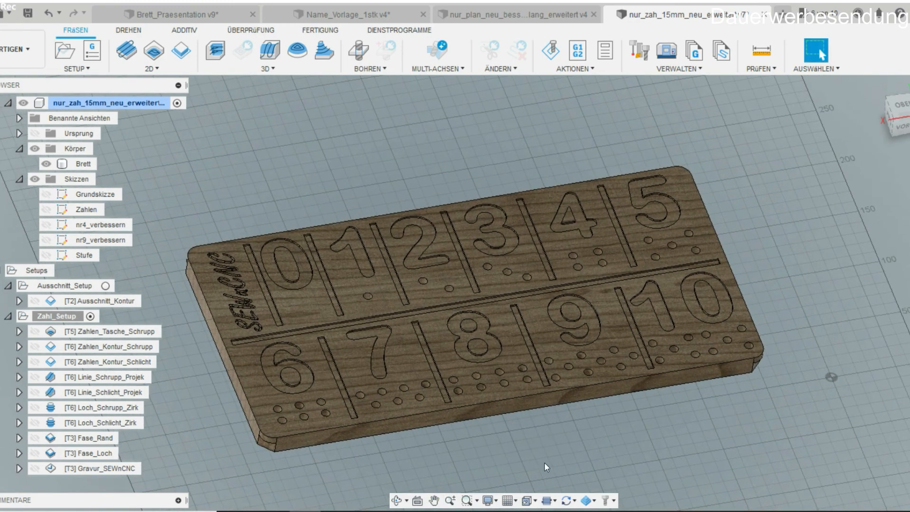
pyautogui.keyDown('shift'); pyautogui.moveTo(544, 462); pyautogui.dragTo(501, 438, button='middle'); pyautogui.keyUp('shift')
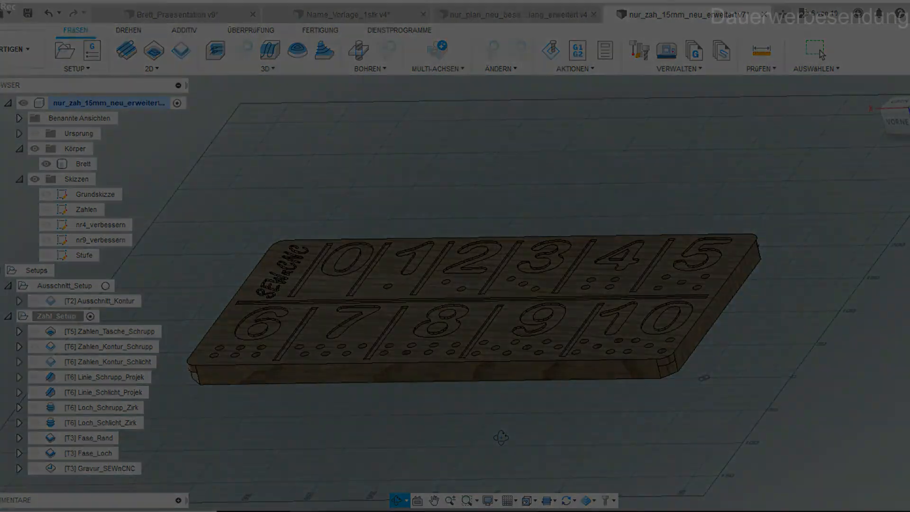